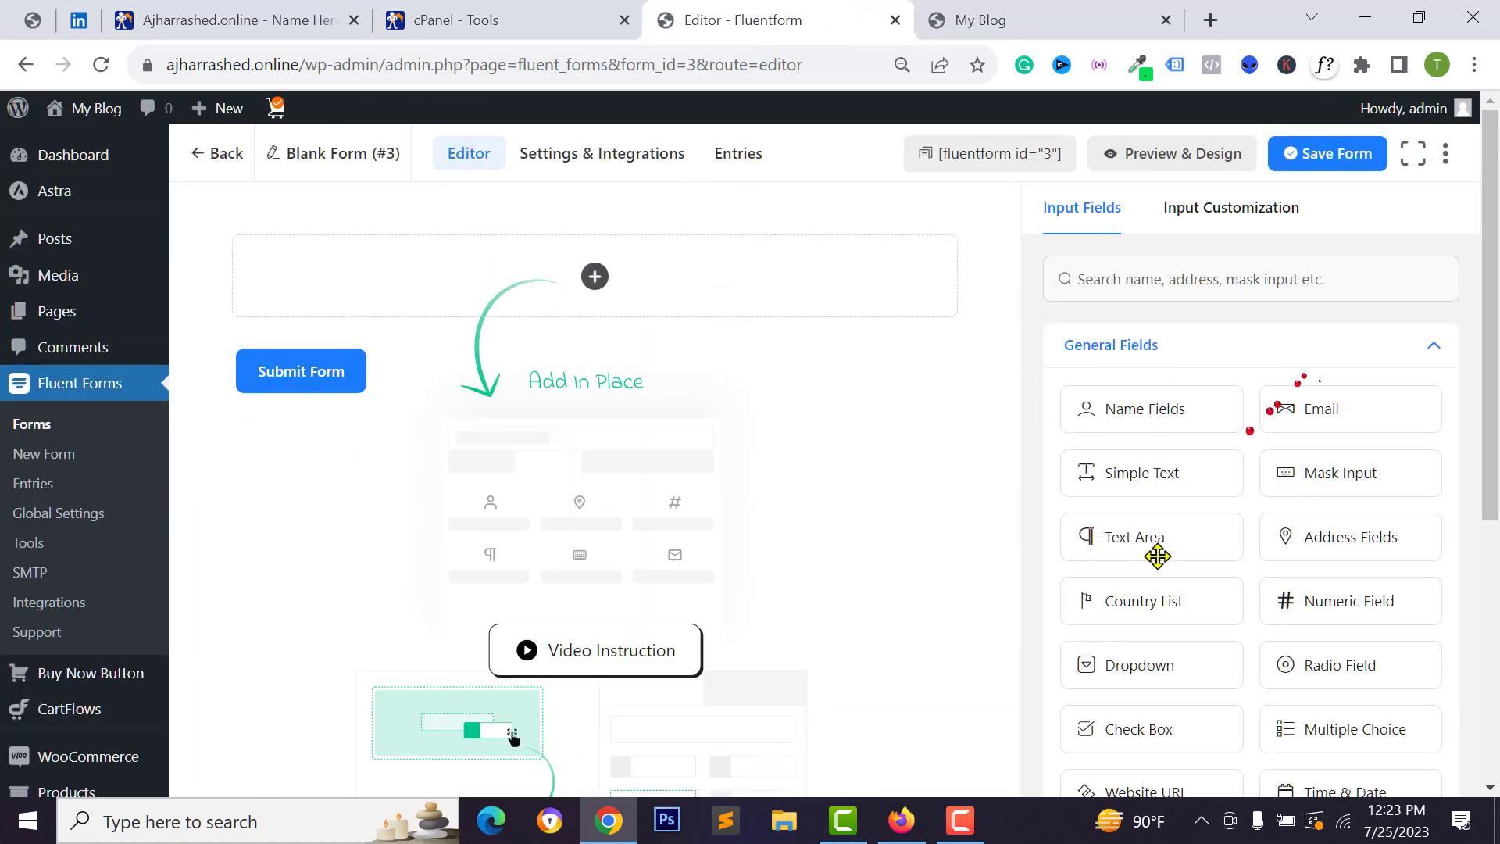
Copy the contact mailbox address from the site's email accounts and return to the contact form.
scroll(1159, 556, down, 10)
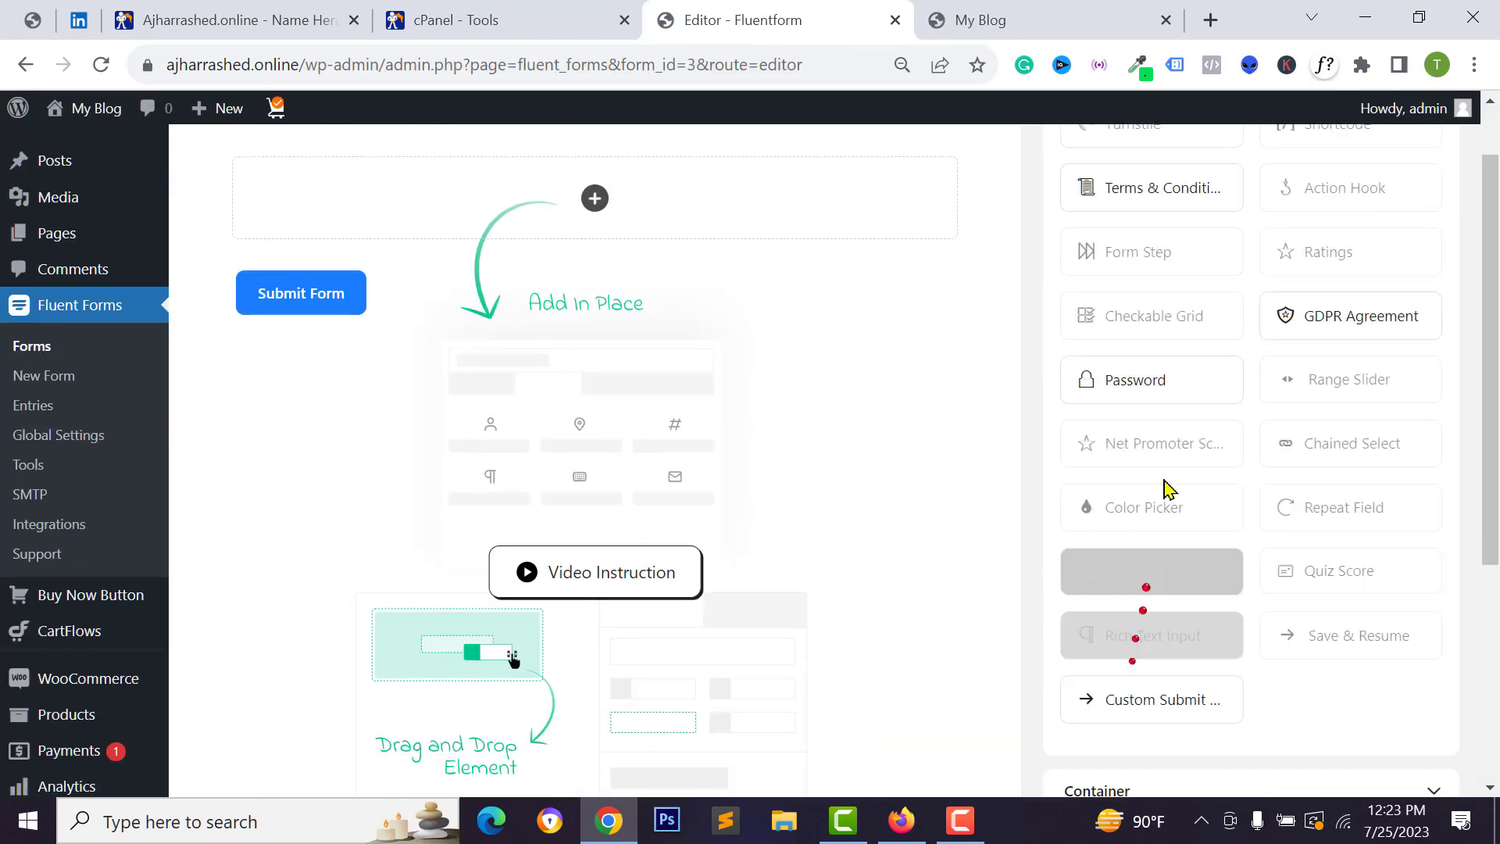
scroll(1166, 488, up, 10)
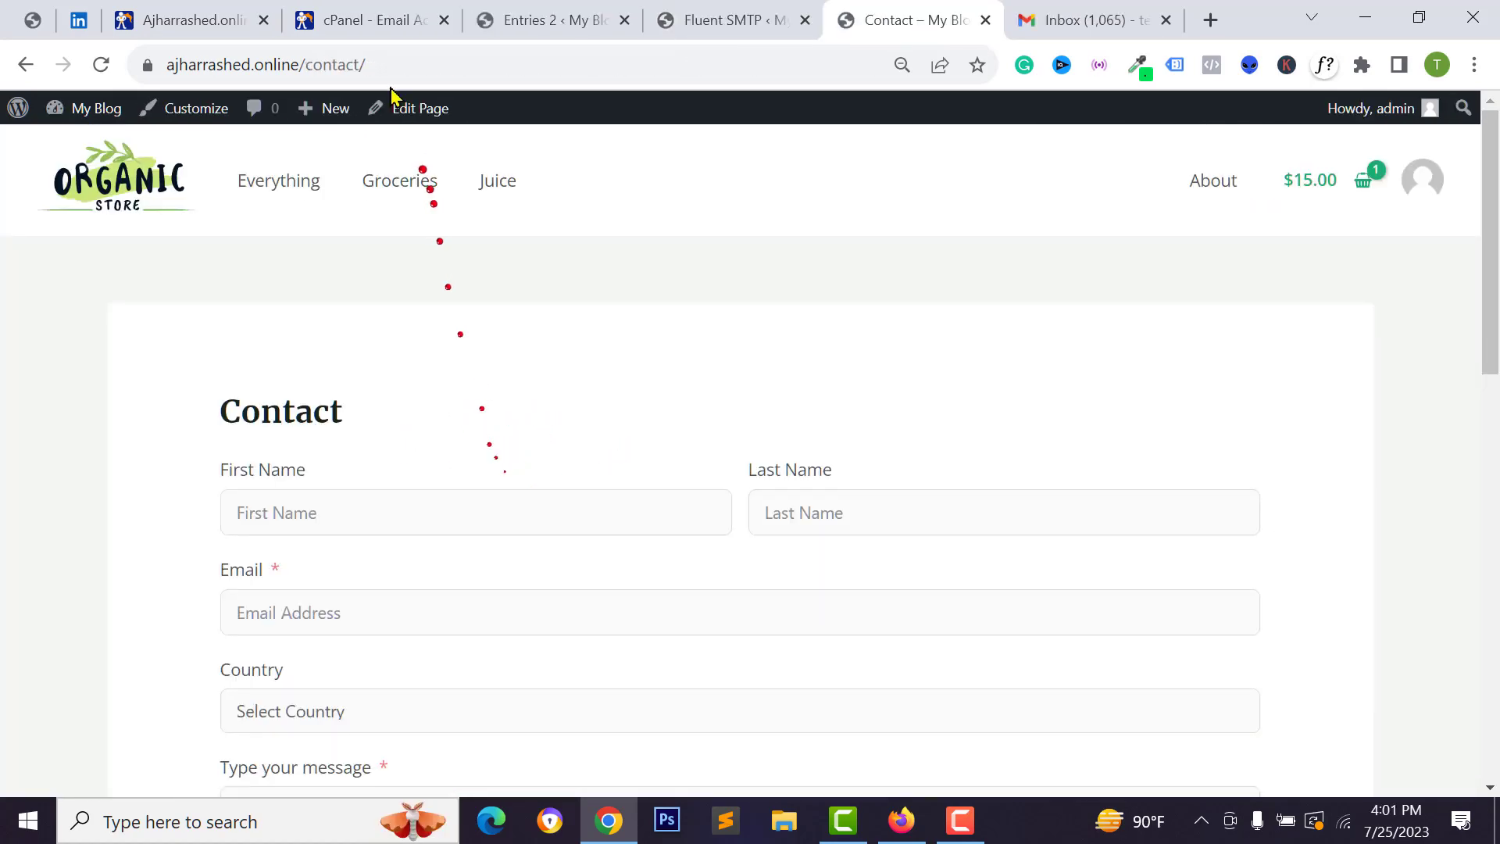
click(343, 11)
click(640, 500)
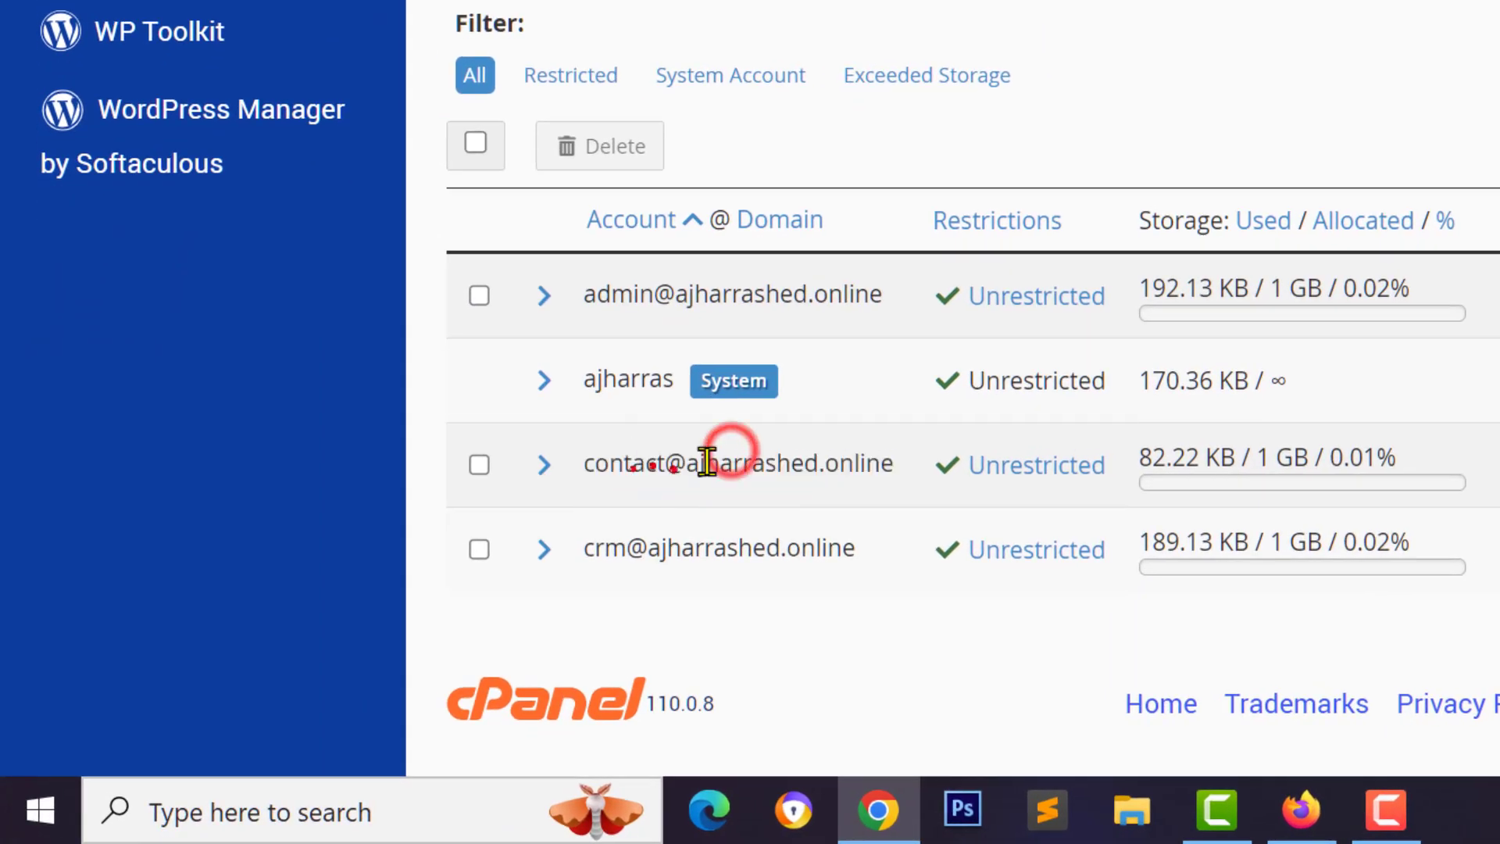
drag(585, 461, 828, 492)
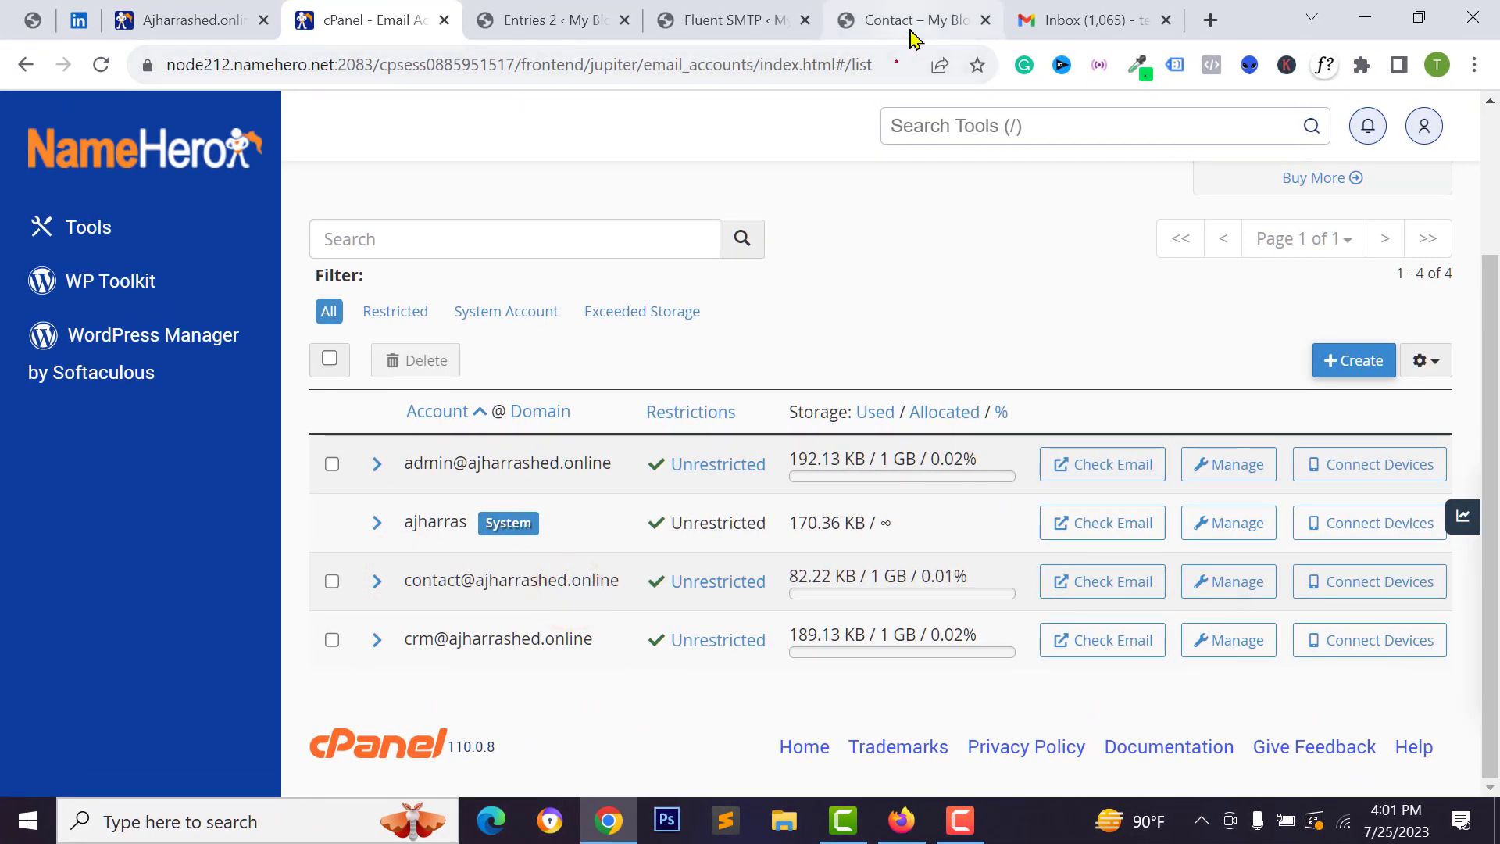
click(910, 23)
click(373, 509)
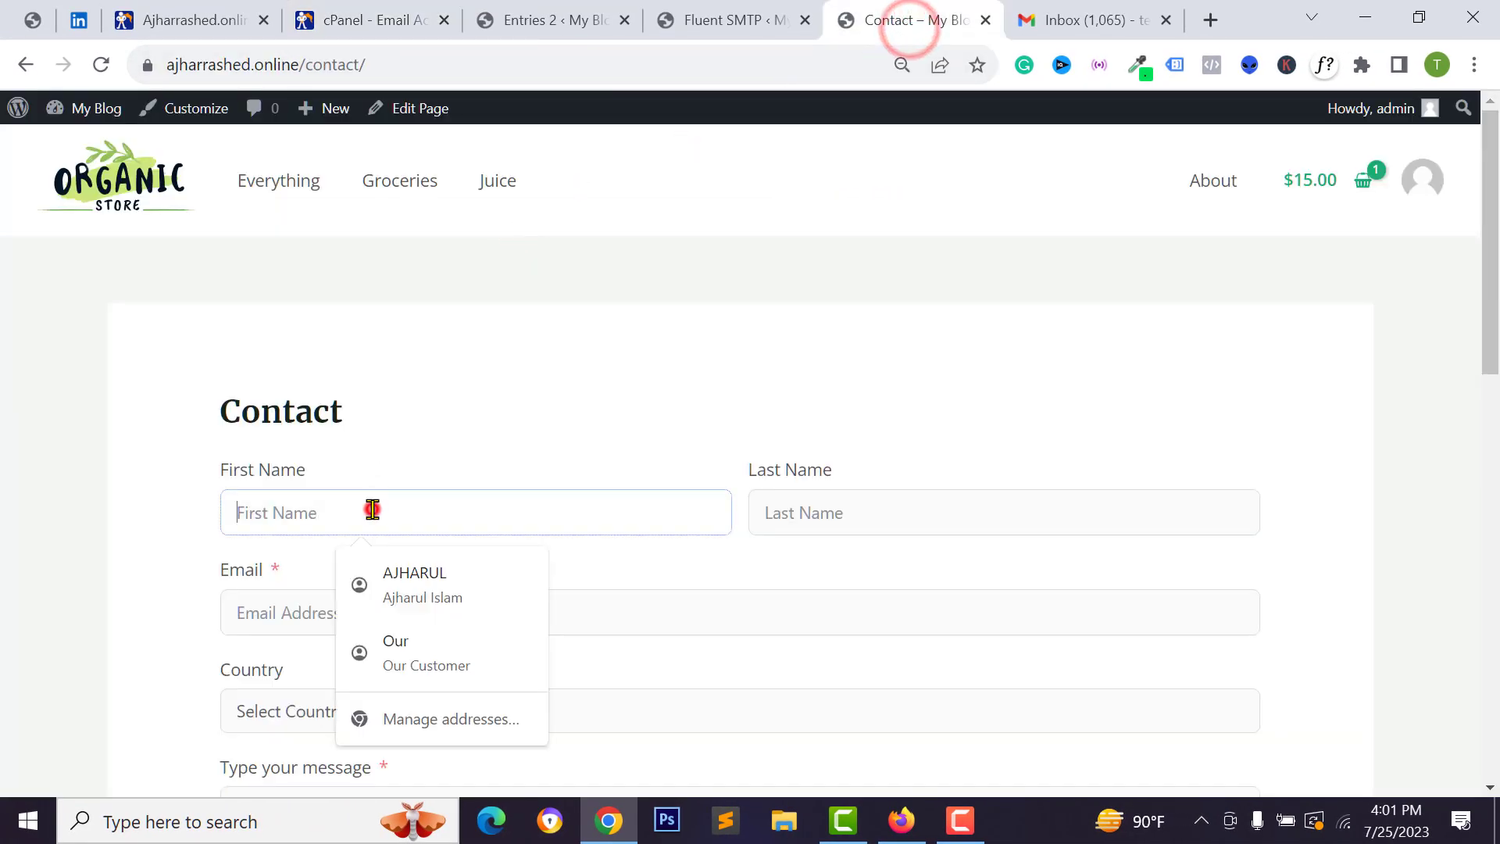
click(1064, 23)
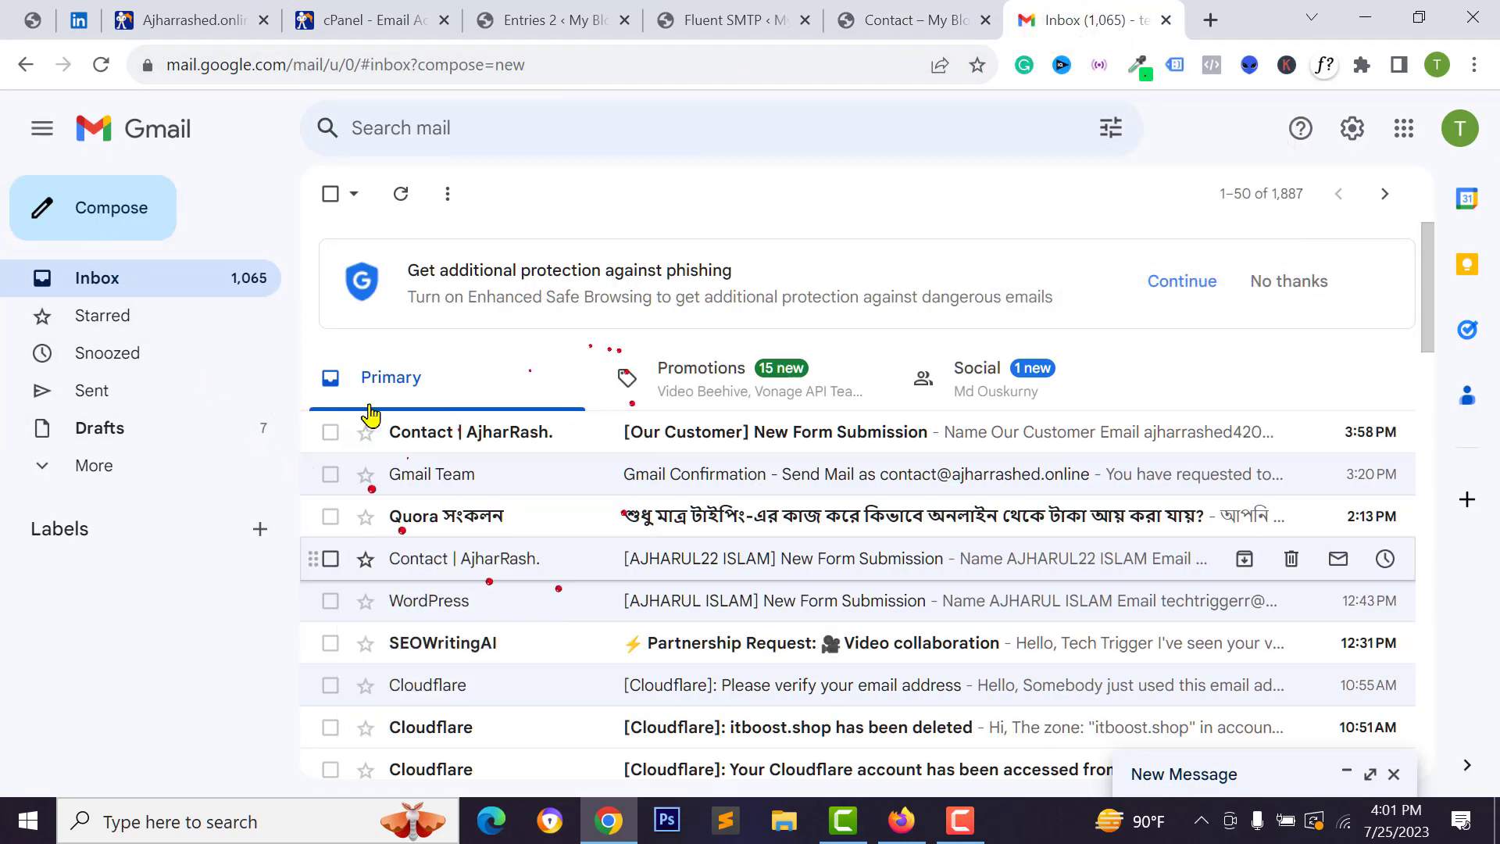
Open the latest '[Our Customer] New Form Submission' email and check its sender line.
click(452, 434)
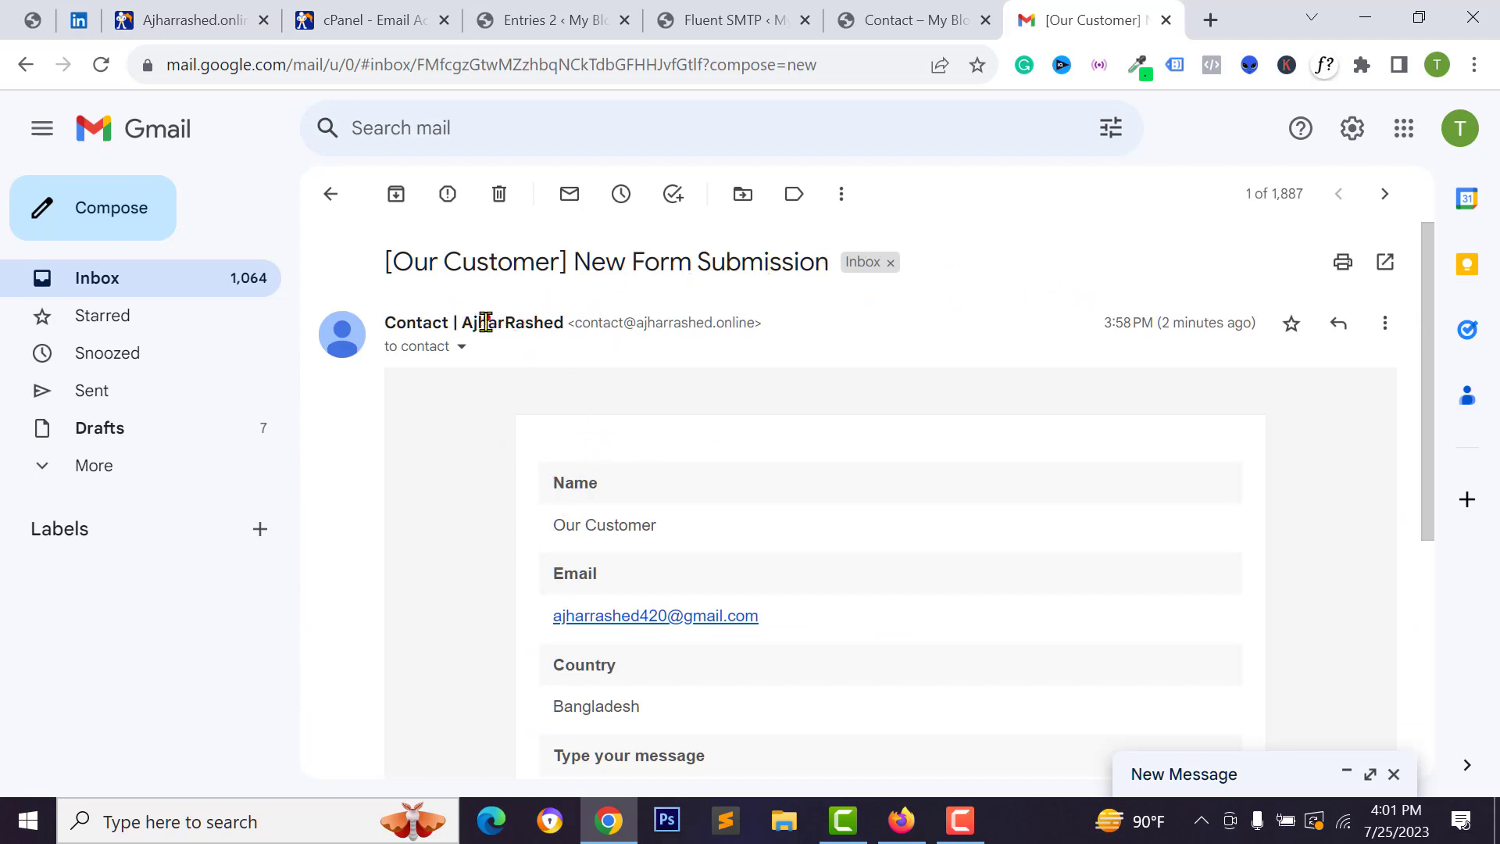
triple_click(608, 322)
click(604, 319)
scroll(496, 307, down, 2)
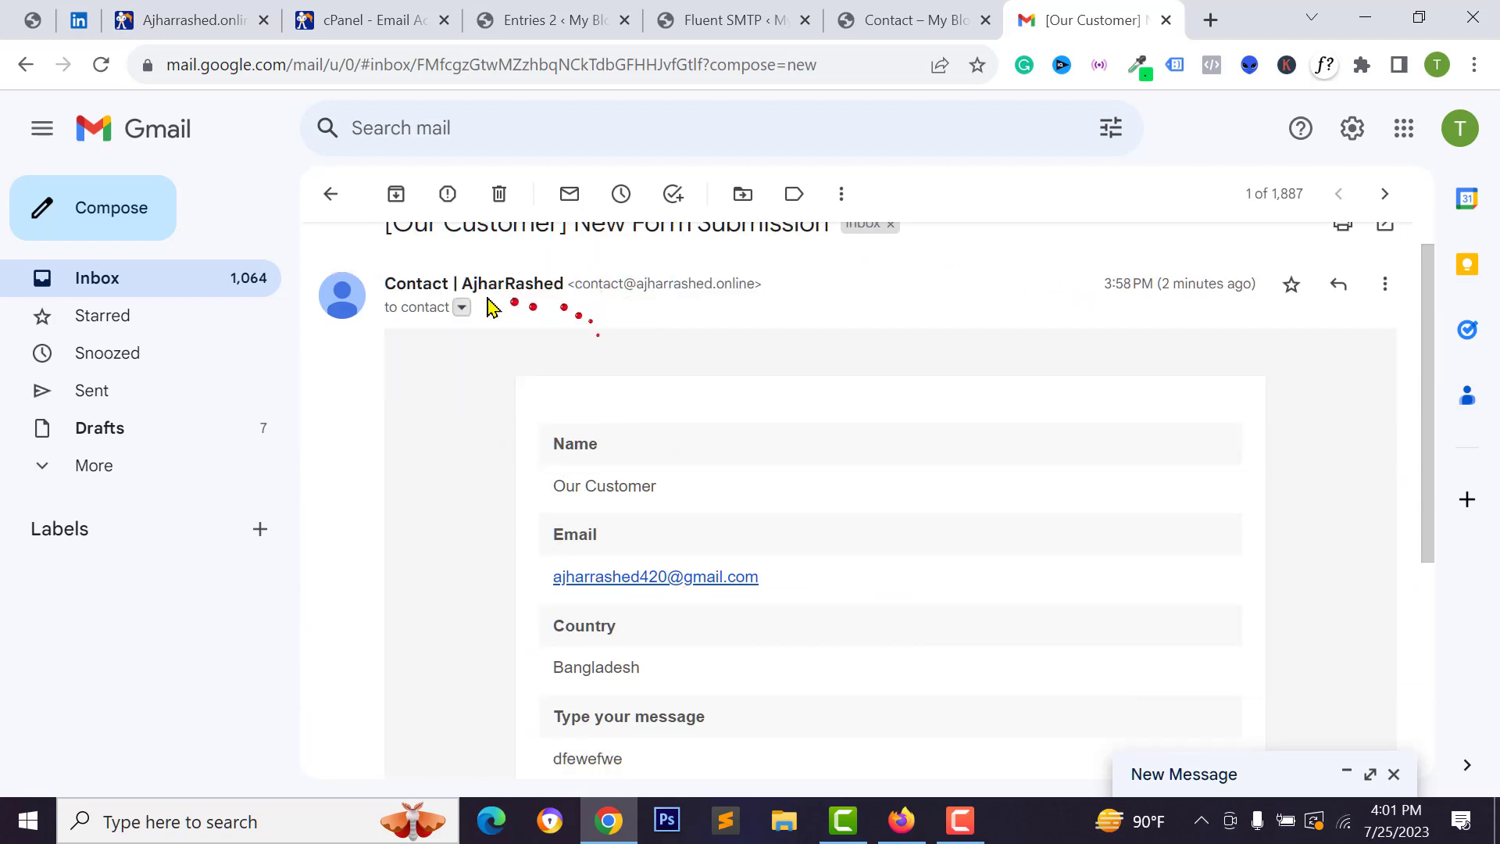
scroll(453, 399, down, 3)
Start a popped-out reply sent from the site's contact address.
click(436, 657)
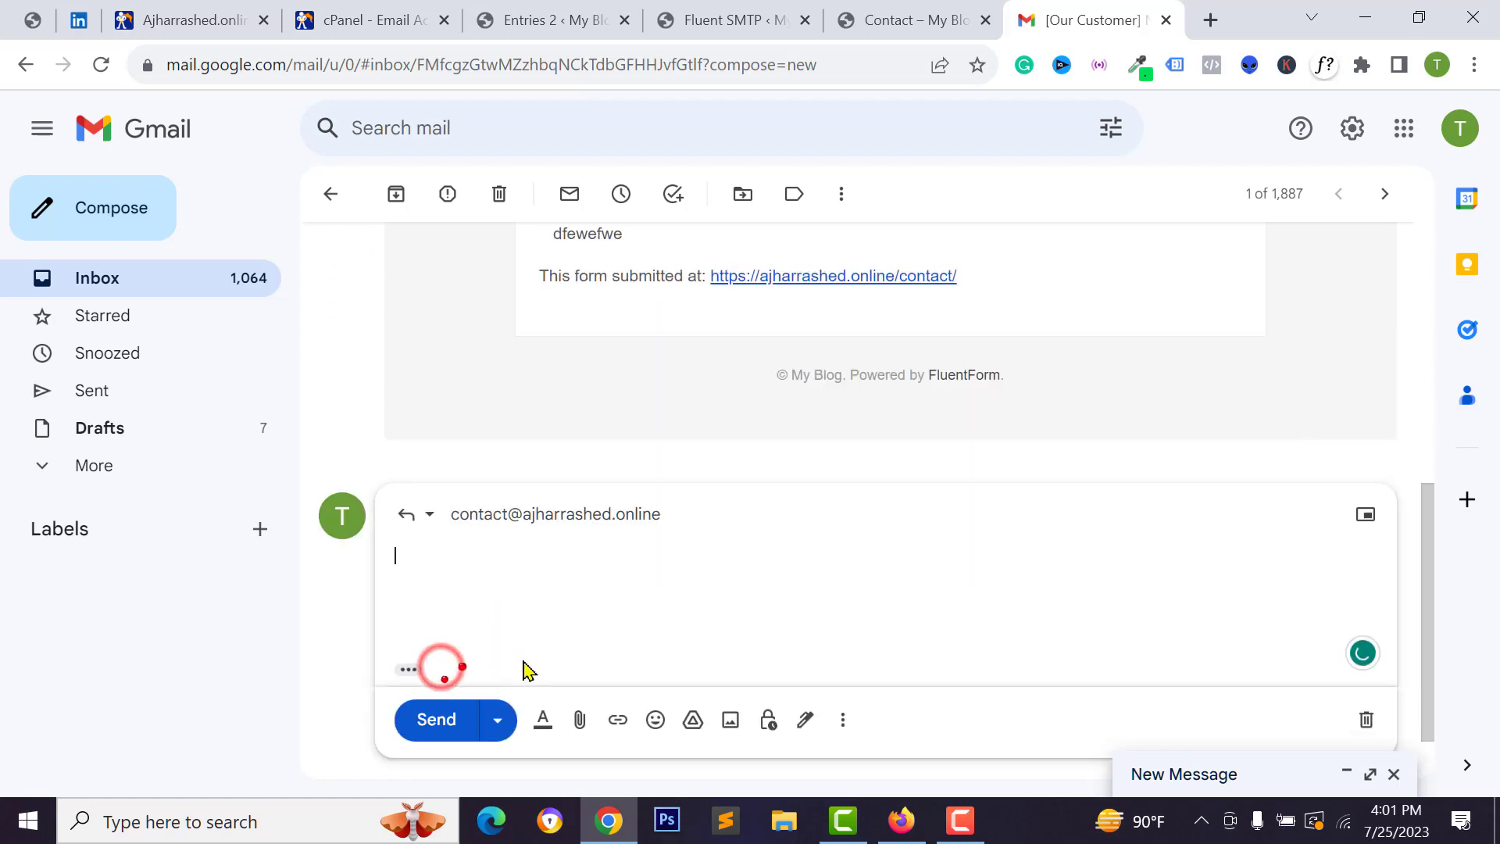
click(1365, 516)
click(1132, 351)
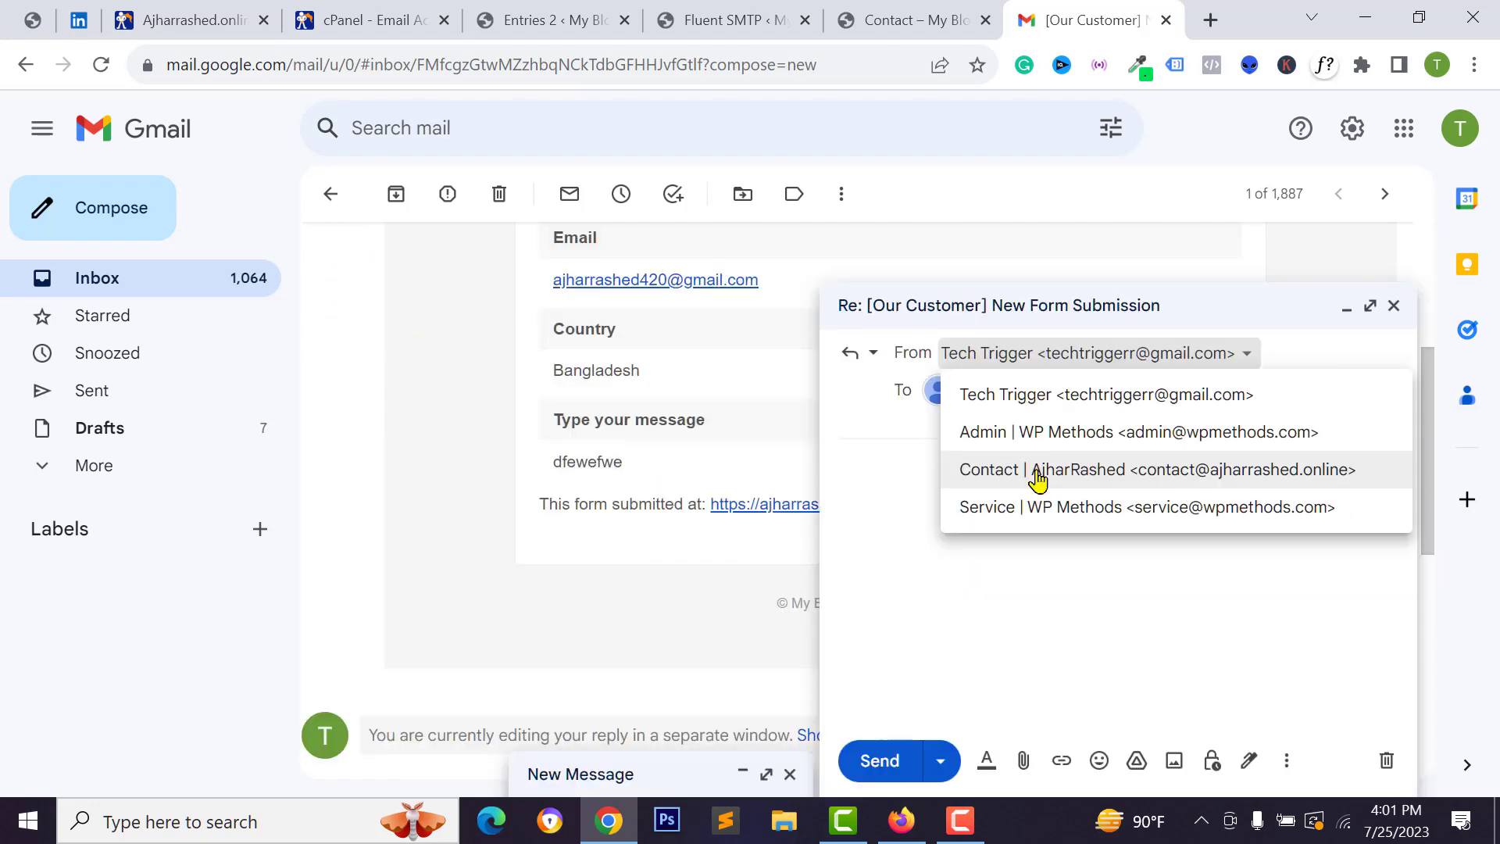
click(1036, 469)
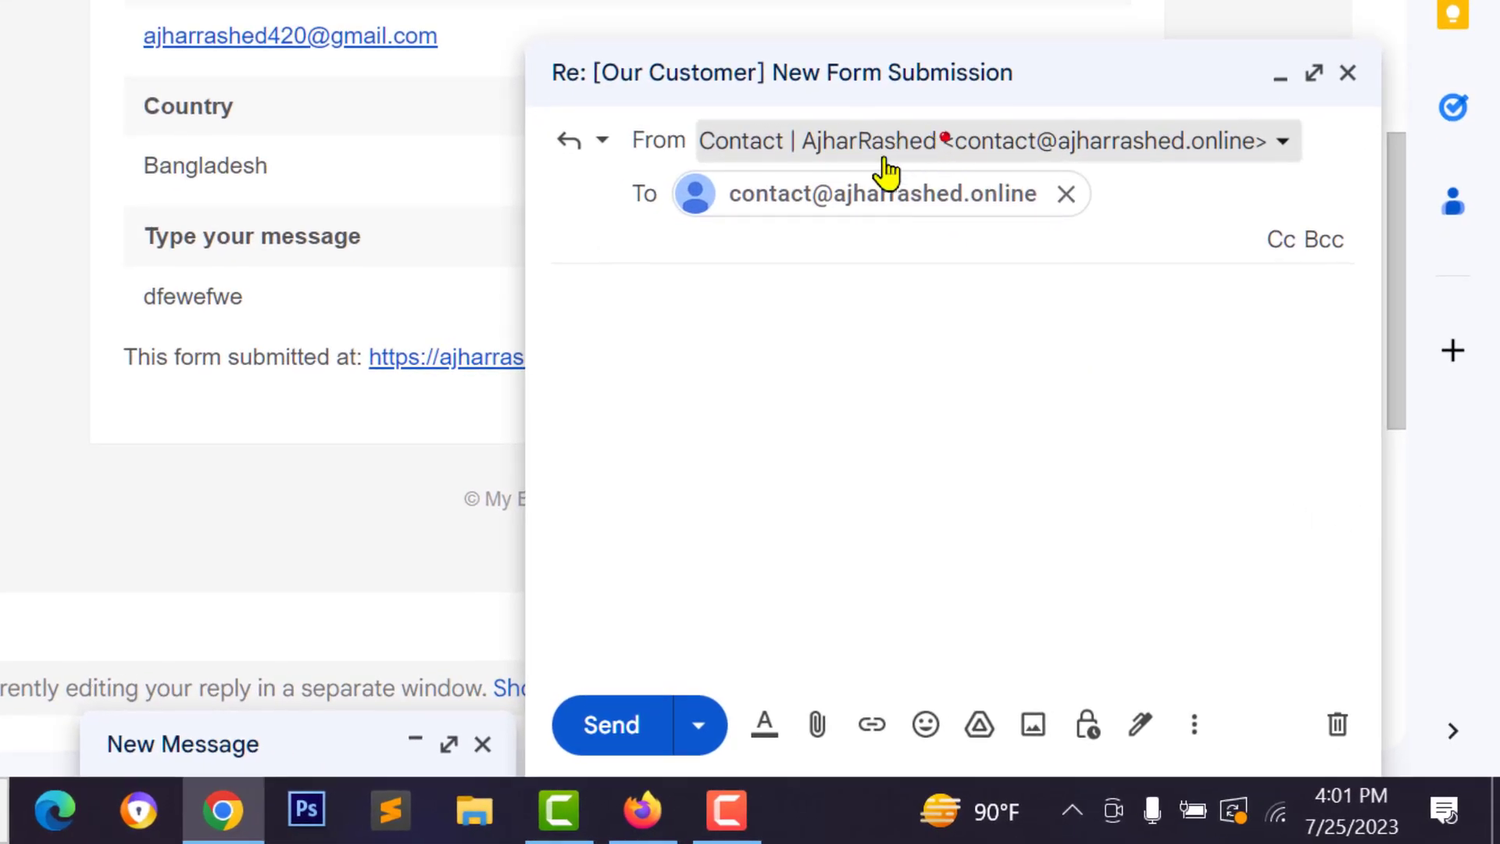
click(1014, 565)
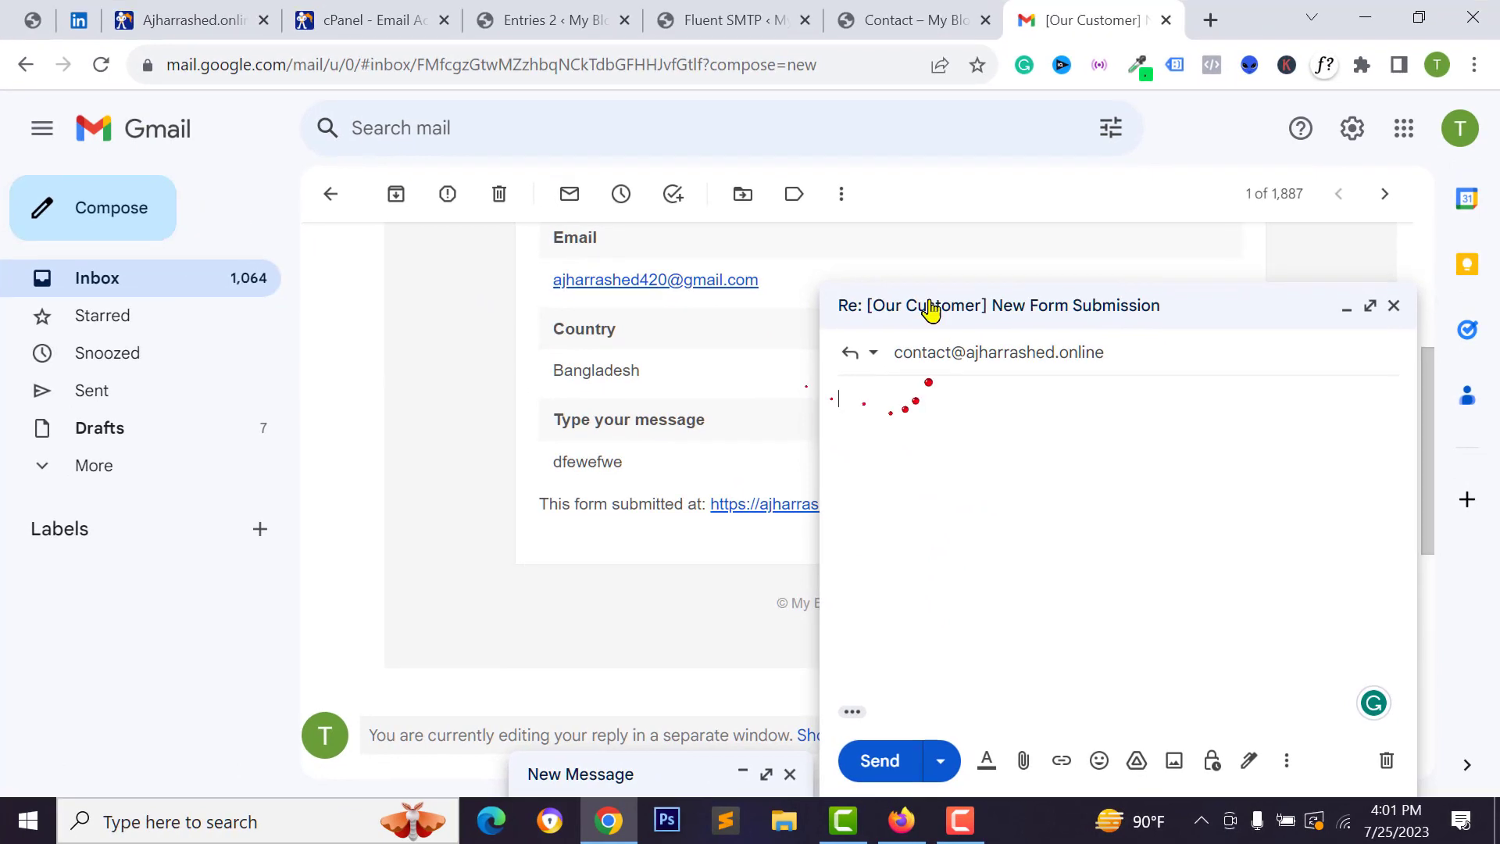
Check the From Email address in the FluentSMTP connection, then return to the contact form page.
click(751, 17)
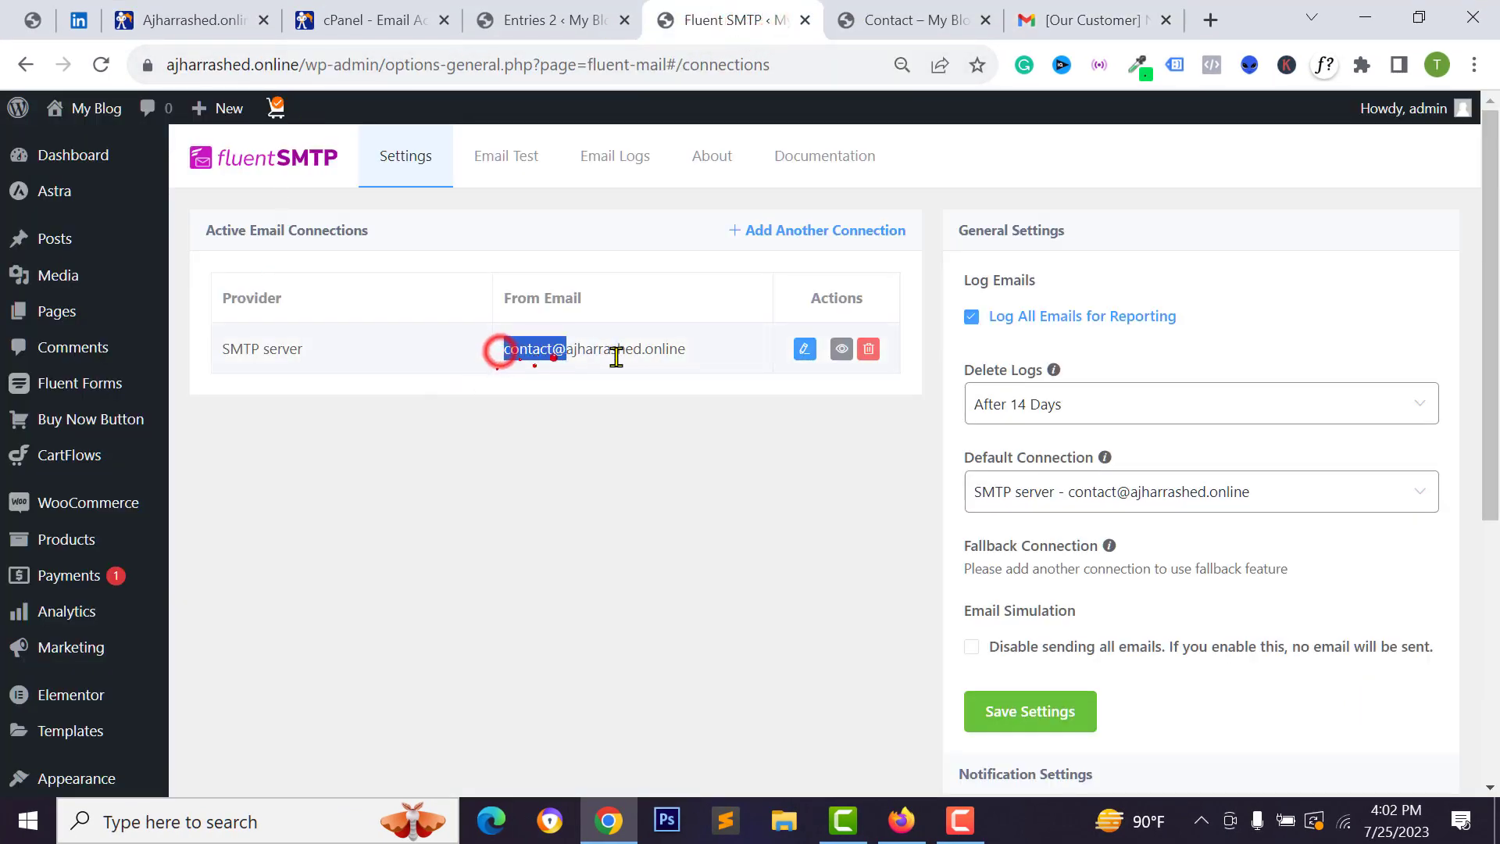
drag(616, 357, 713, 367)
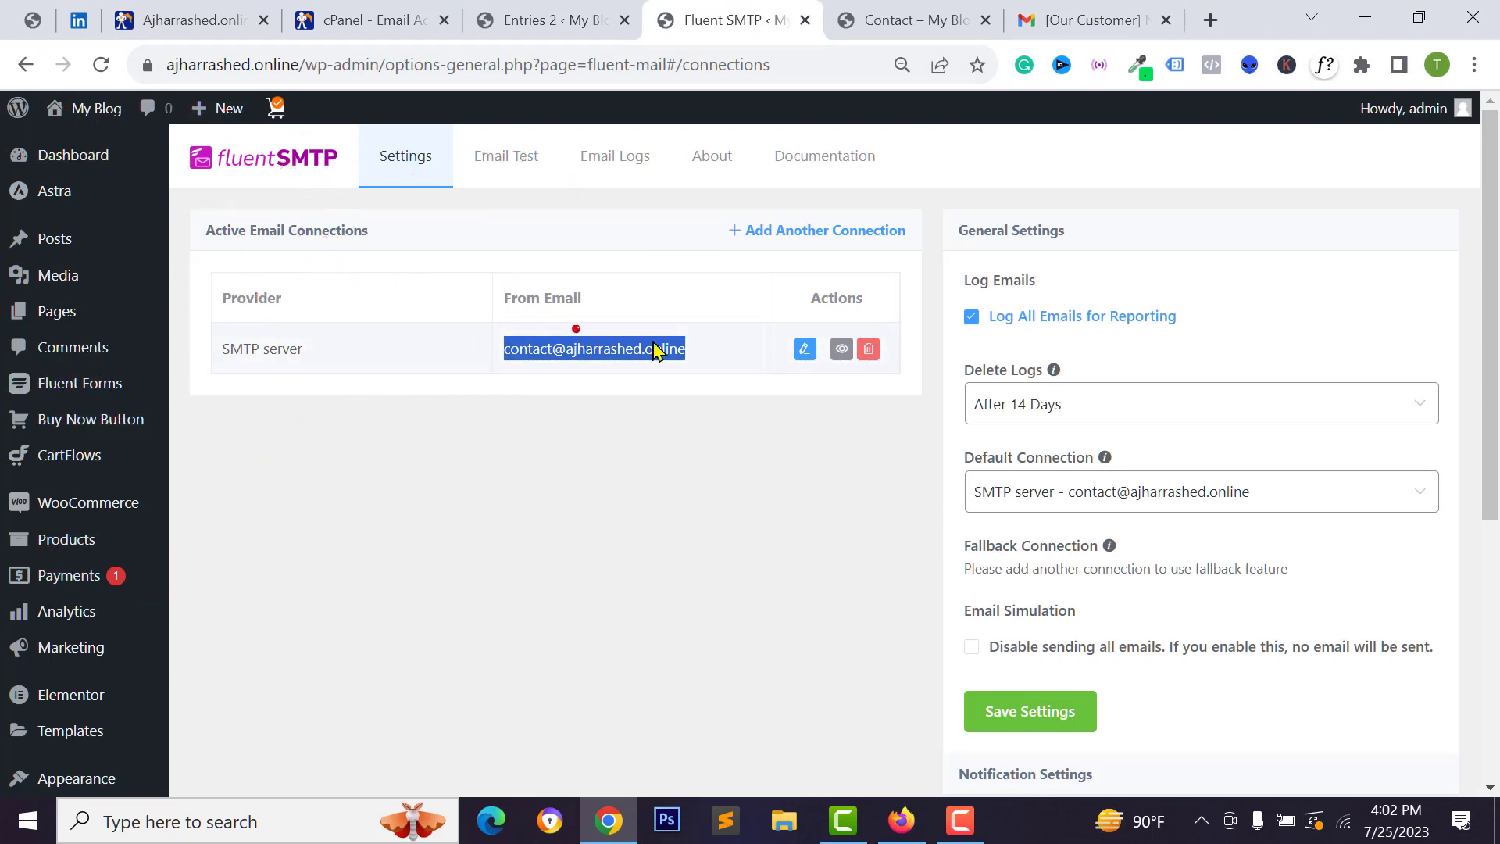
click(588, 21)
click(707, 21)
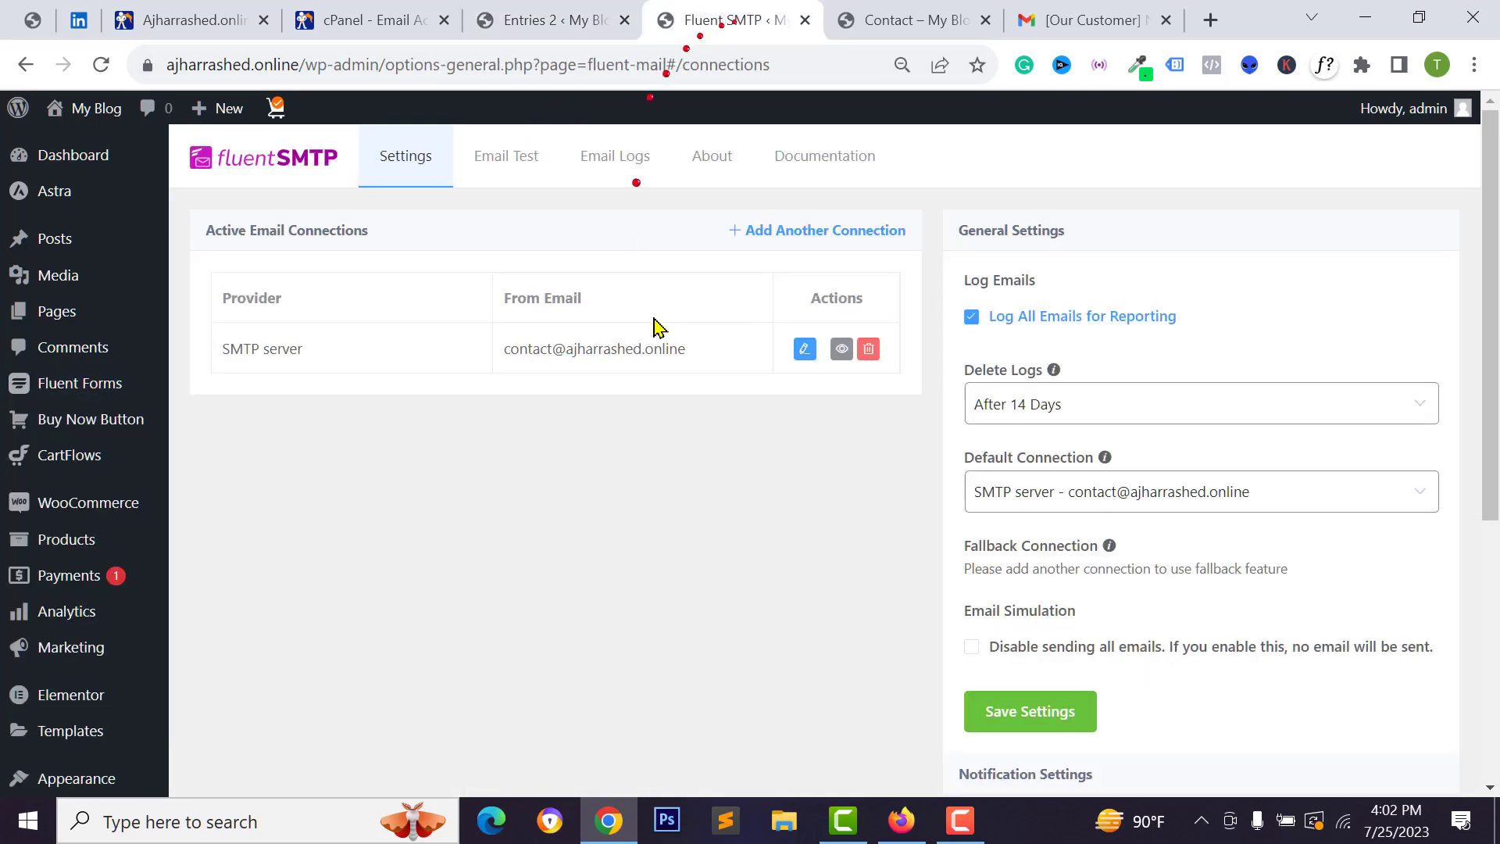
click(899, 22)
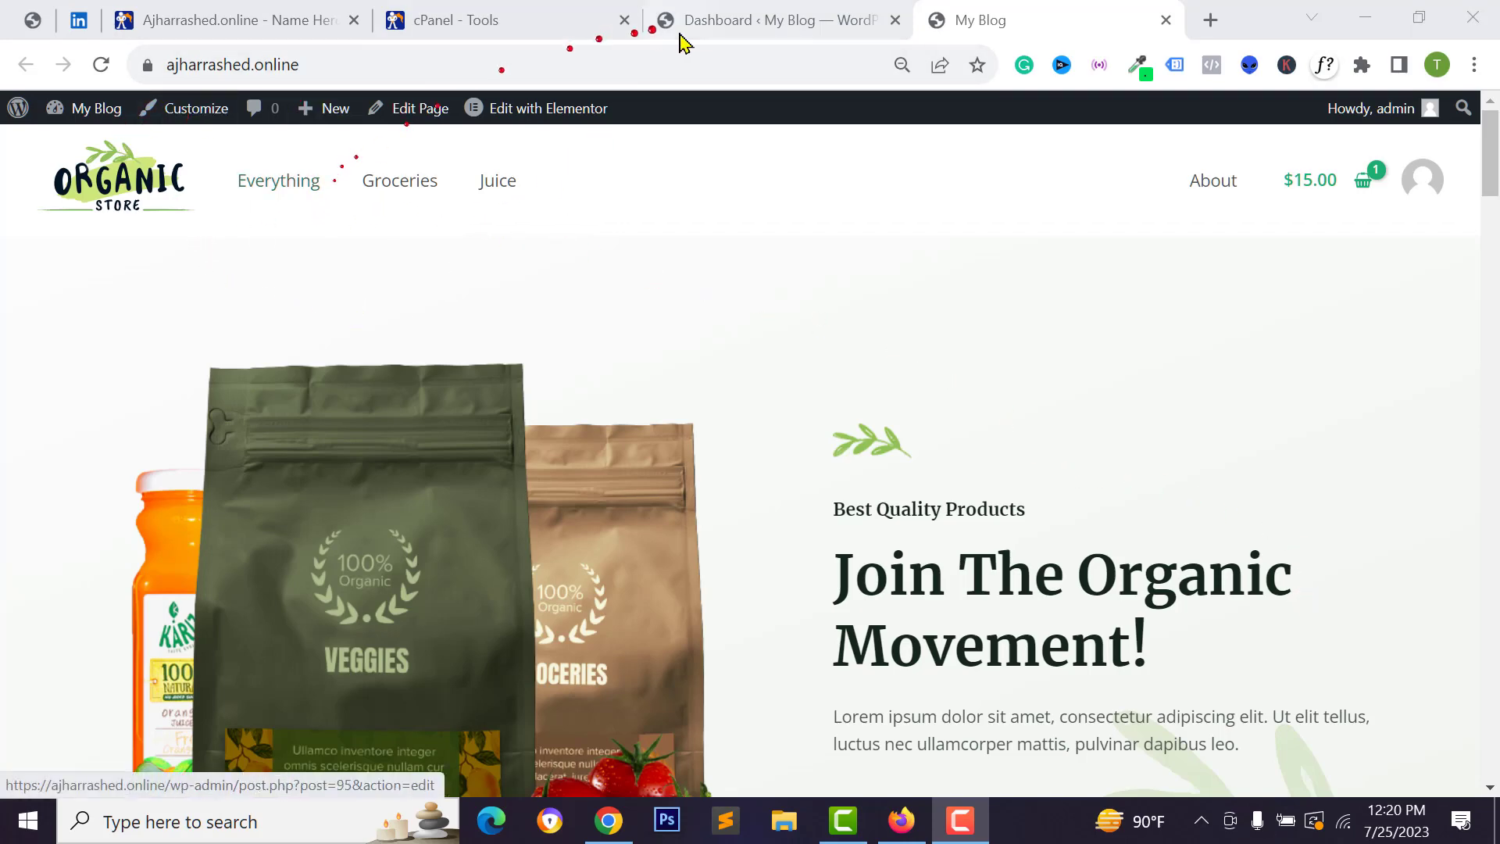
Go from the WordPress dashboard to the Plugins > Add New page.
click(779, 21)
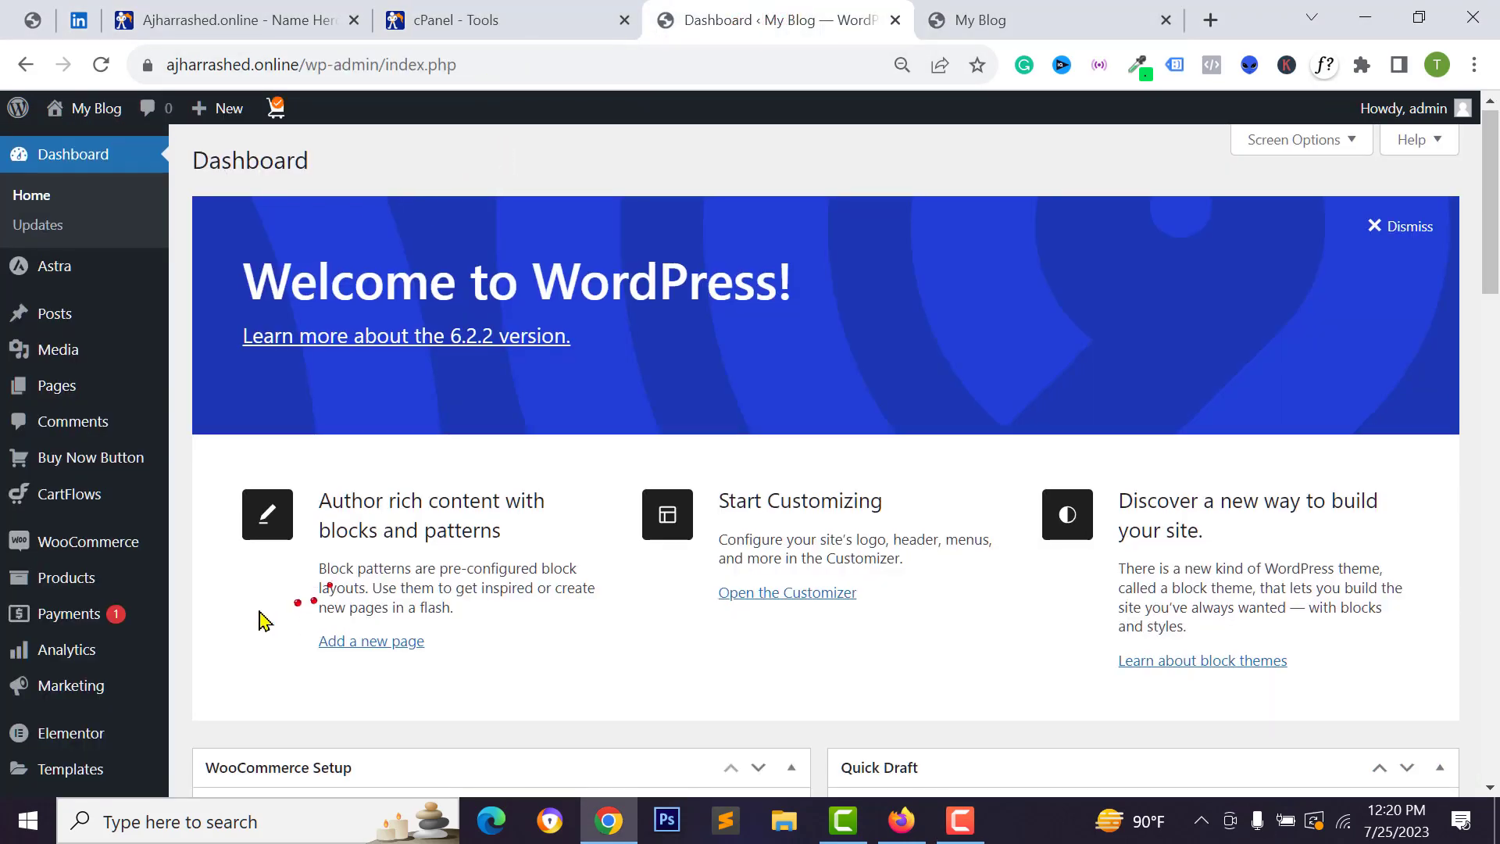
scroll(125, 656, down, 3)
mouse_move(52, 647)
click(102, 422)
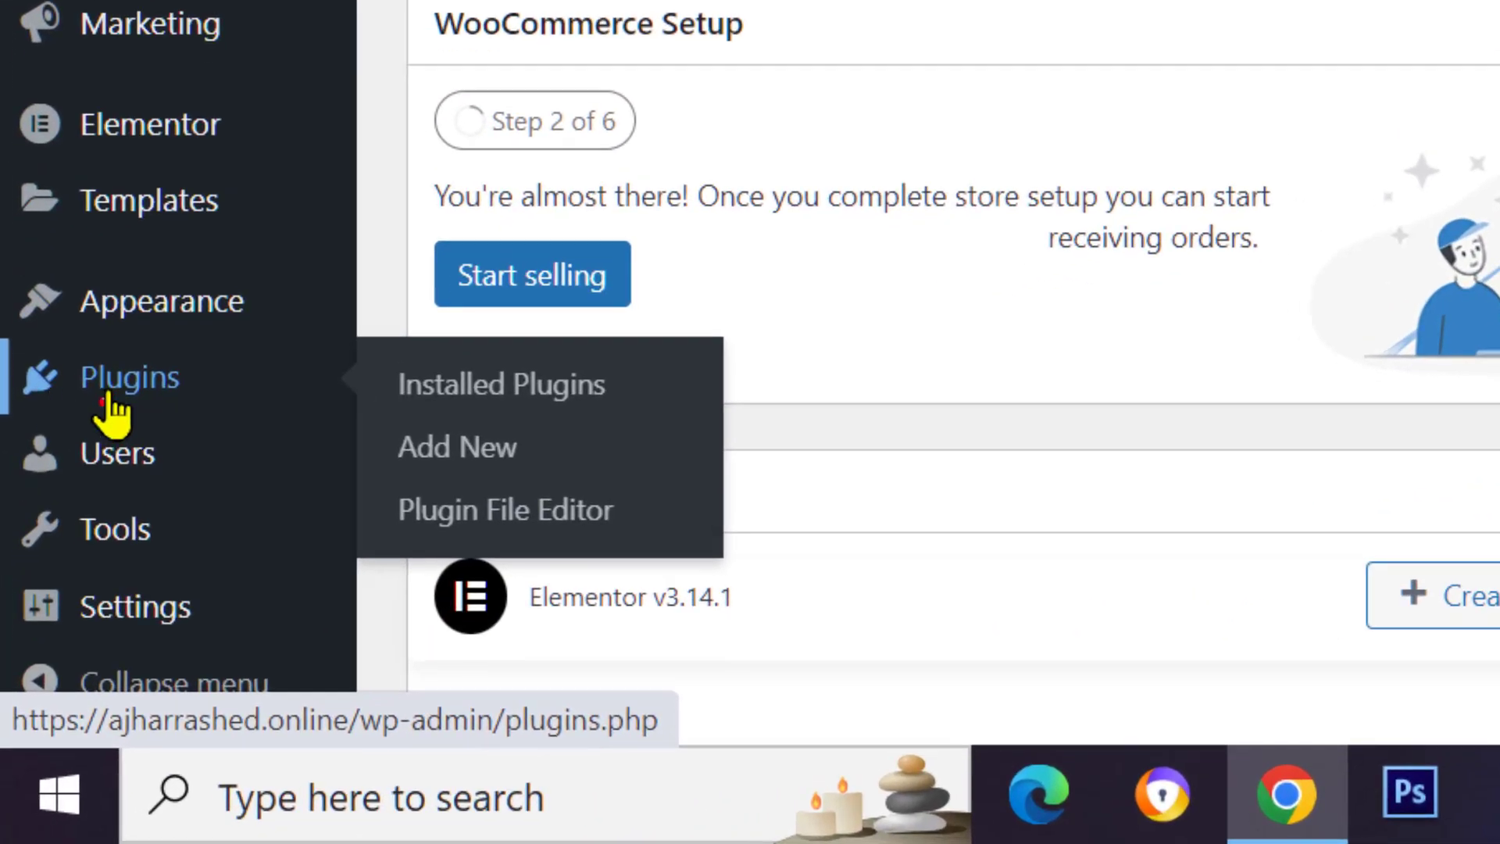
click(469, 445)
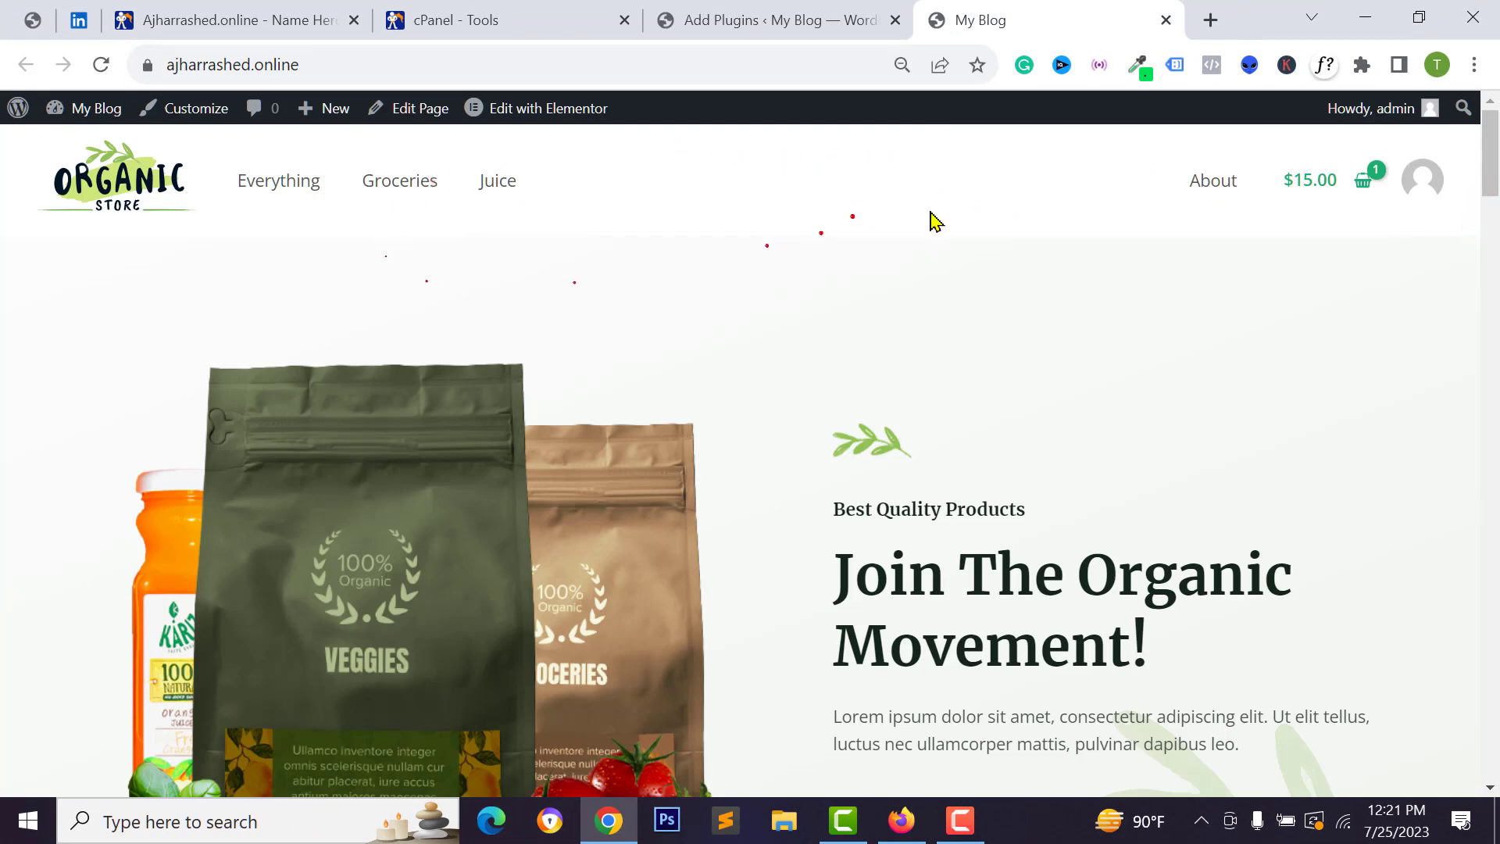
click(778, 22)
Search 'fluent f', then install and activate Fluent Forms.
scroll(81, 791, down, 3)
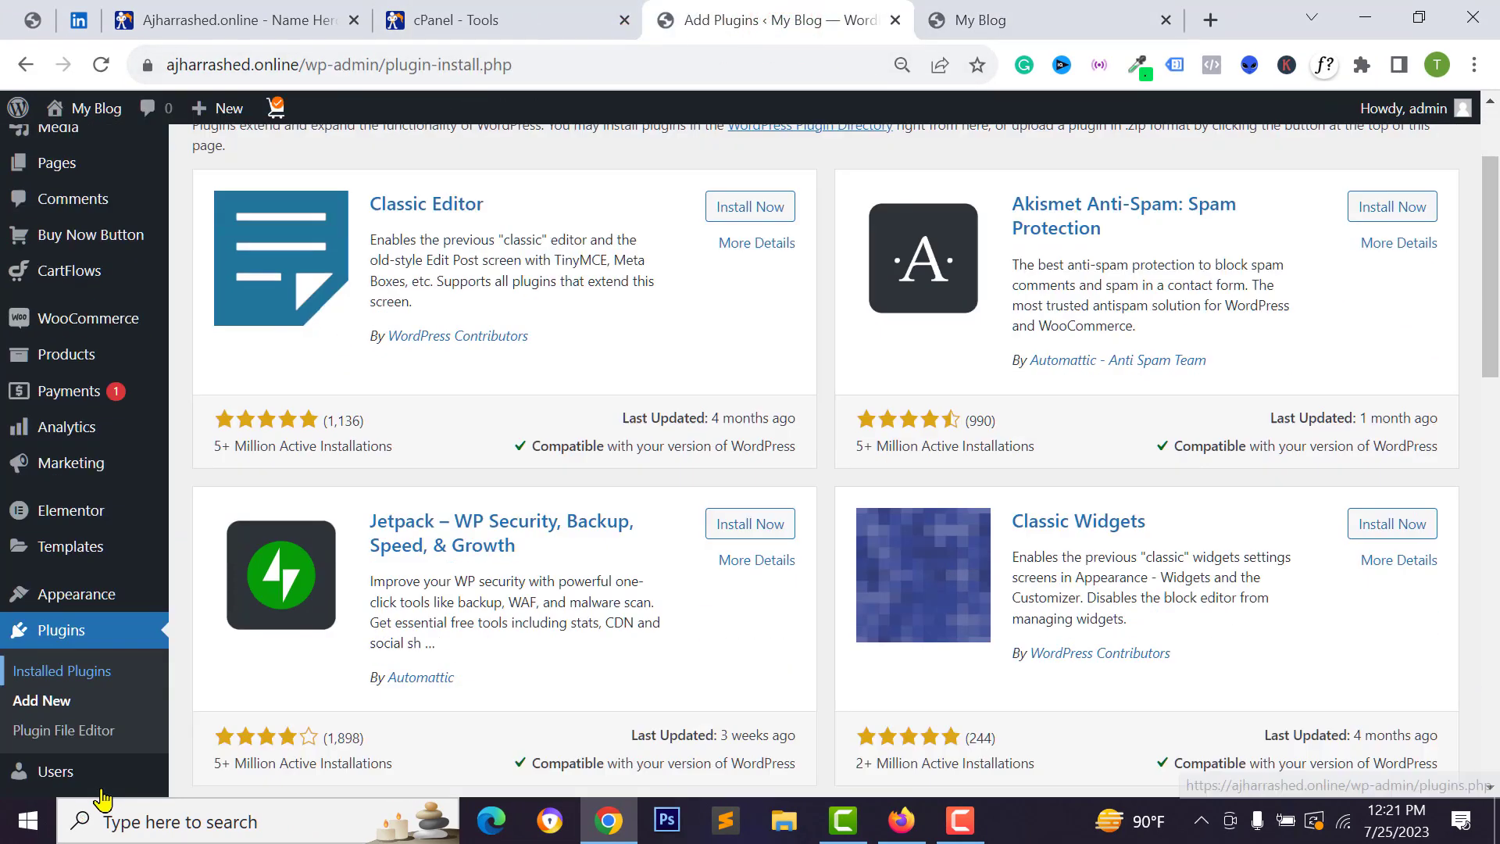
scroll(73, 790, up, 3)
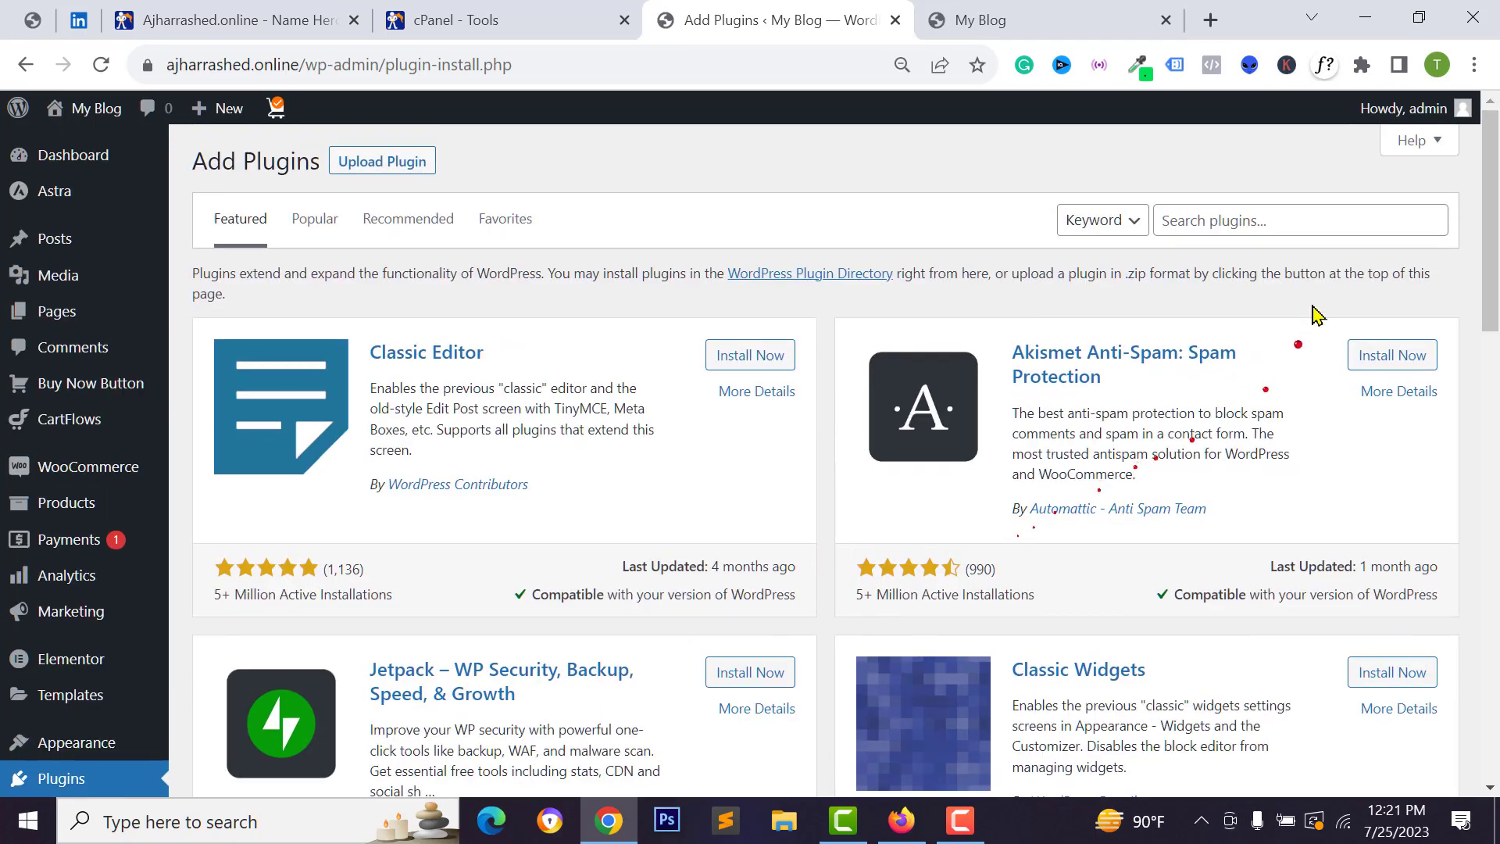
click(1285, 222)
text(fluent )
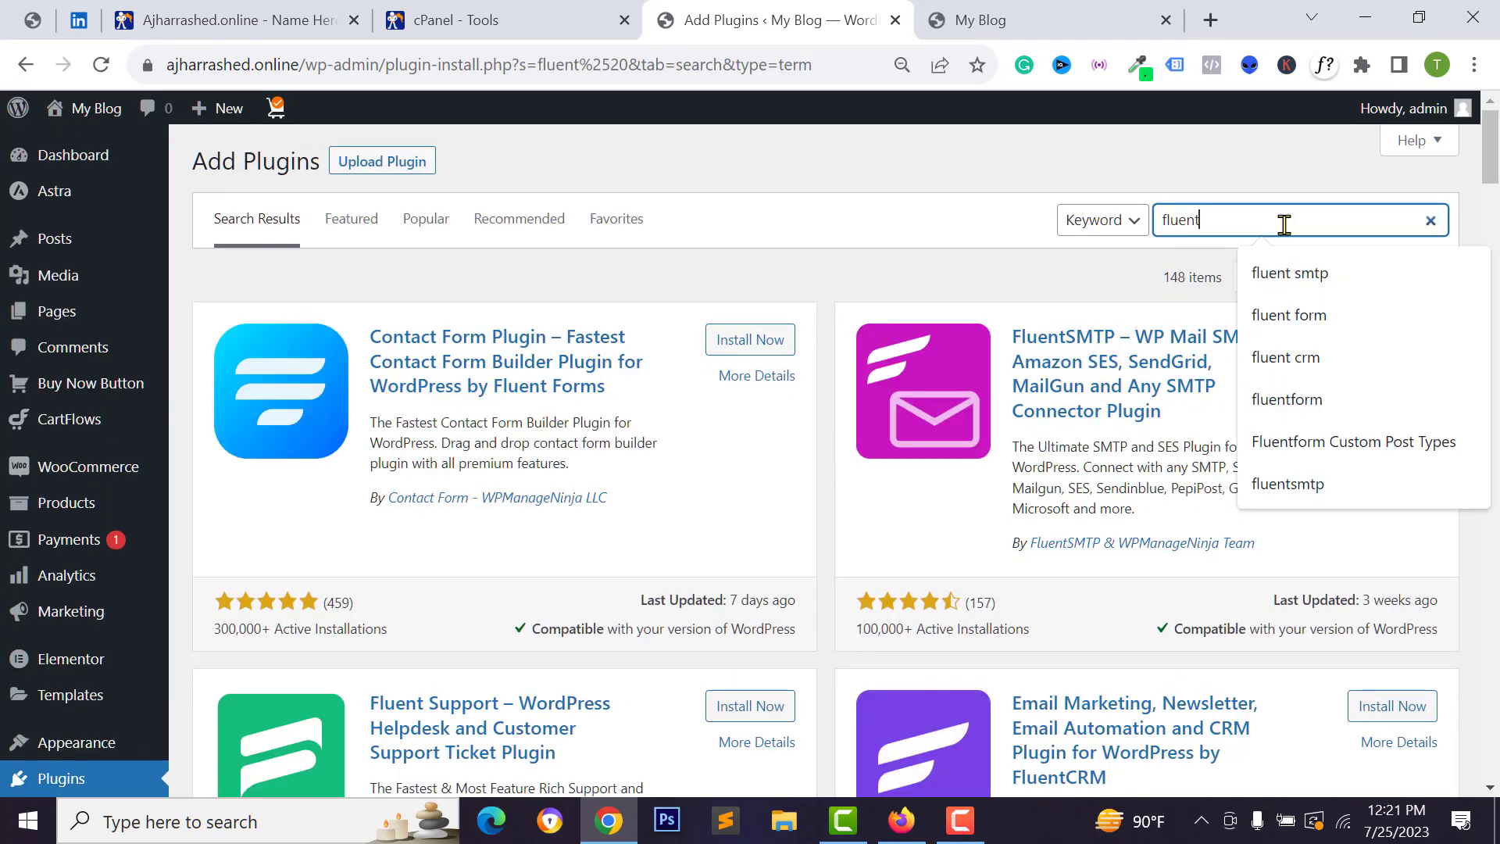
text(f)
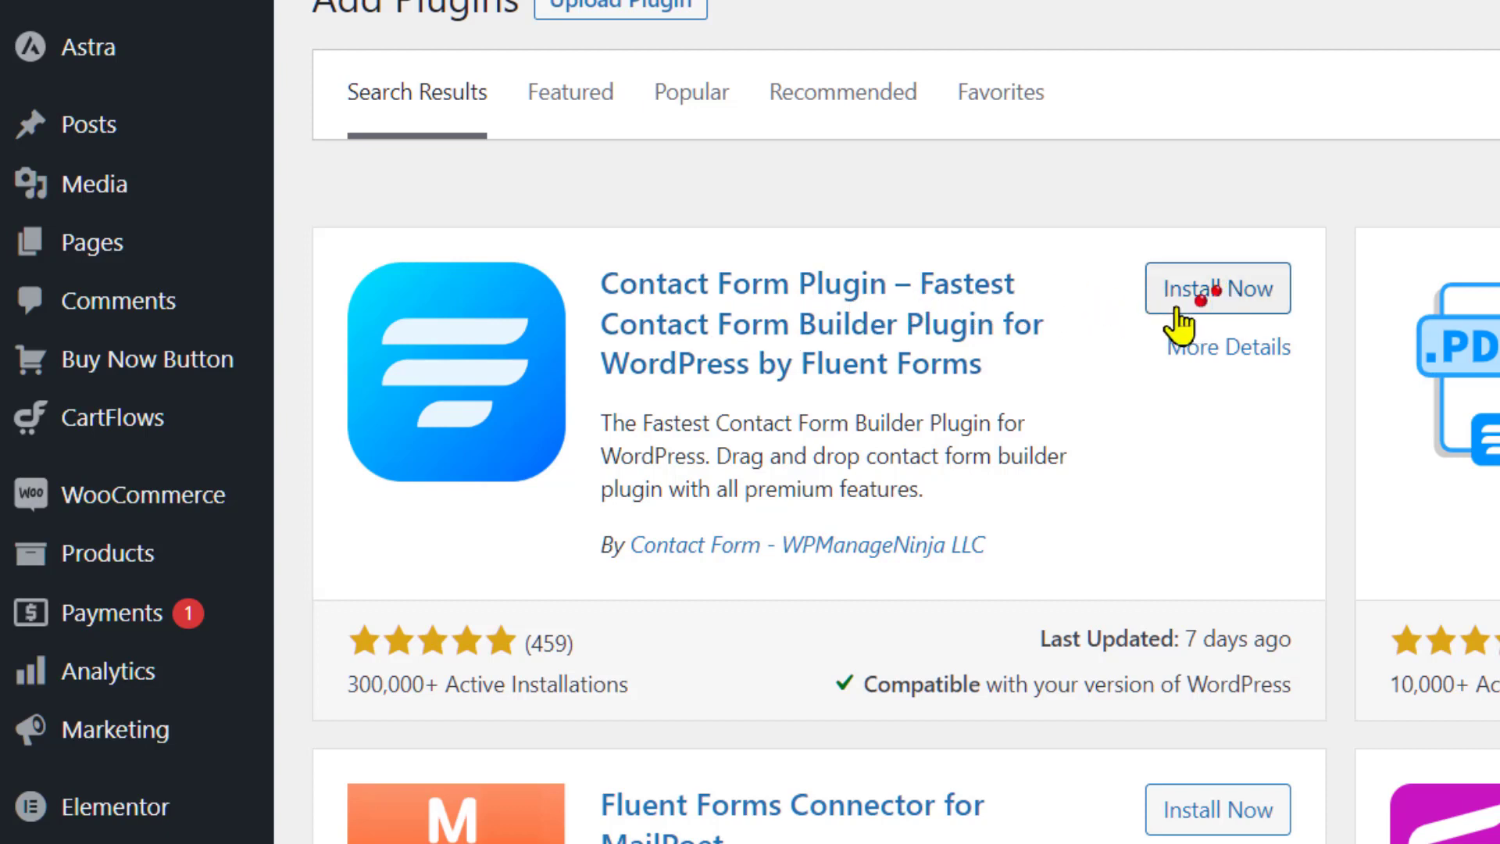
click(1208, 296)
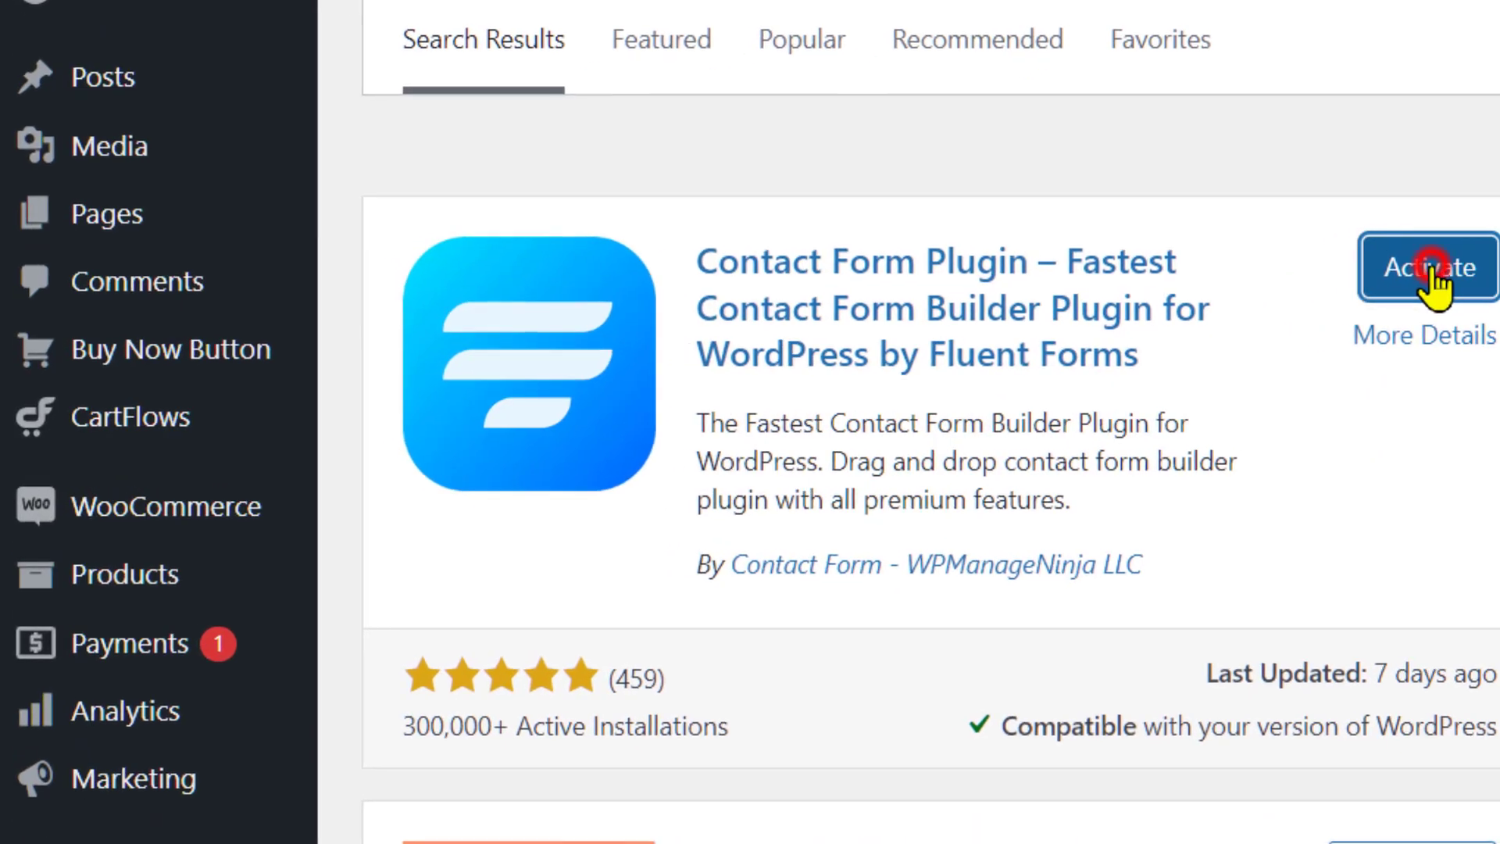
click(1215, 296)
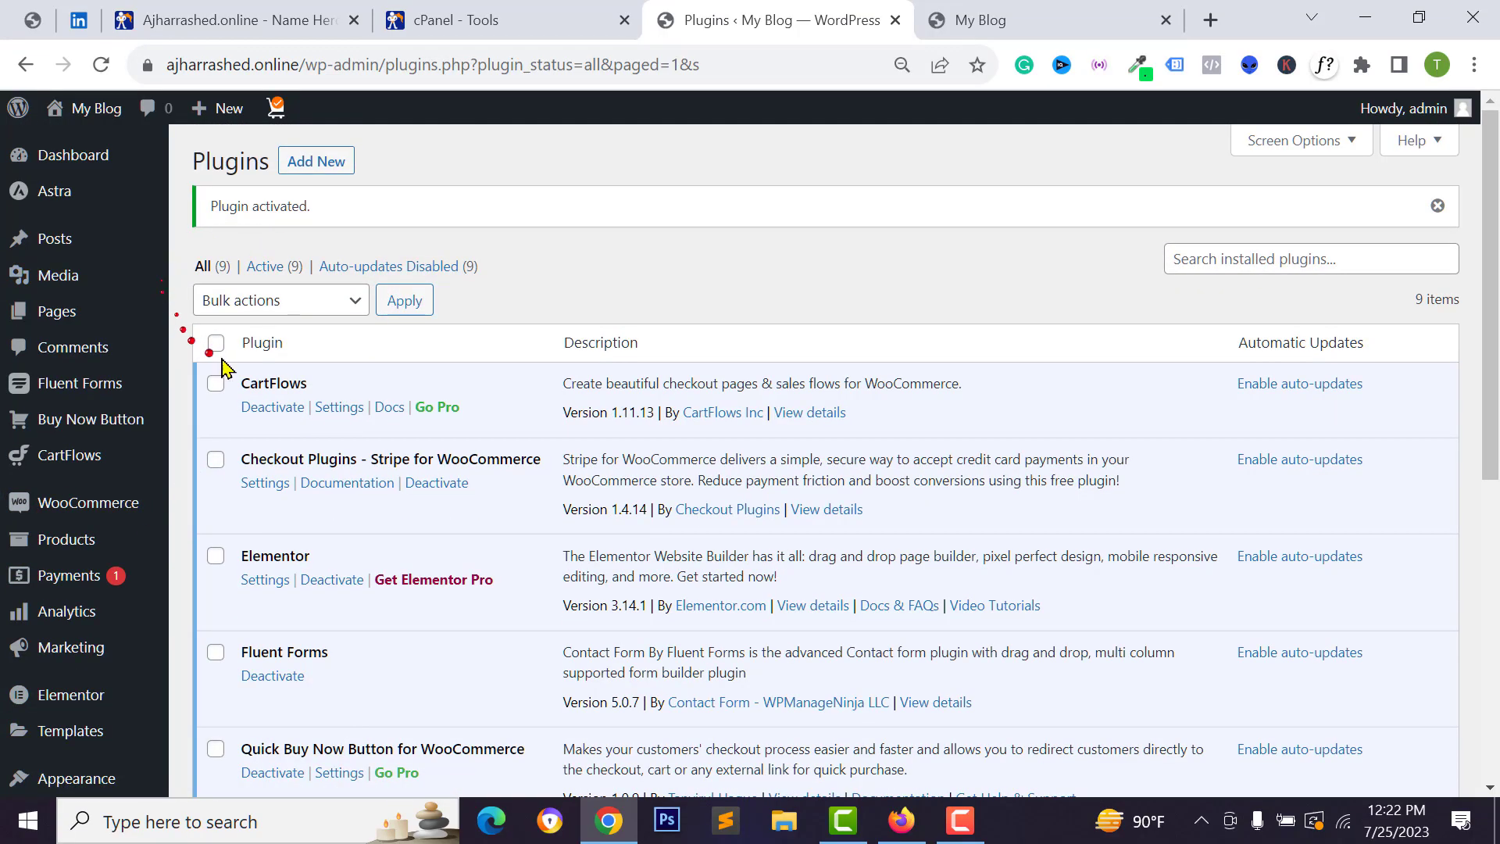
Delete the Contact Form Demo form from the Fluent Forms list.
scroll(54, 500, down, 5)
scroll(78, 468, up, 5)
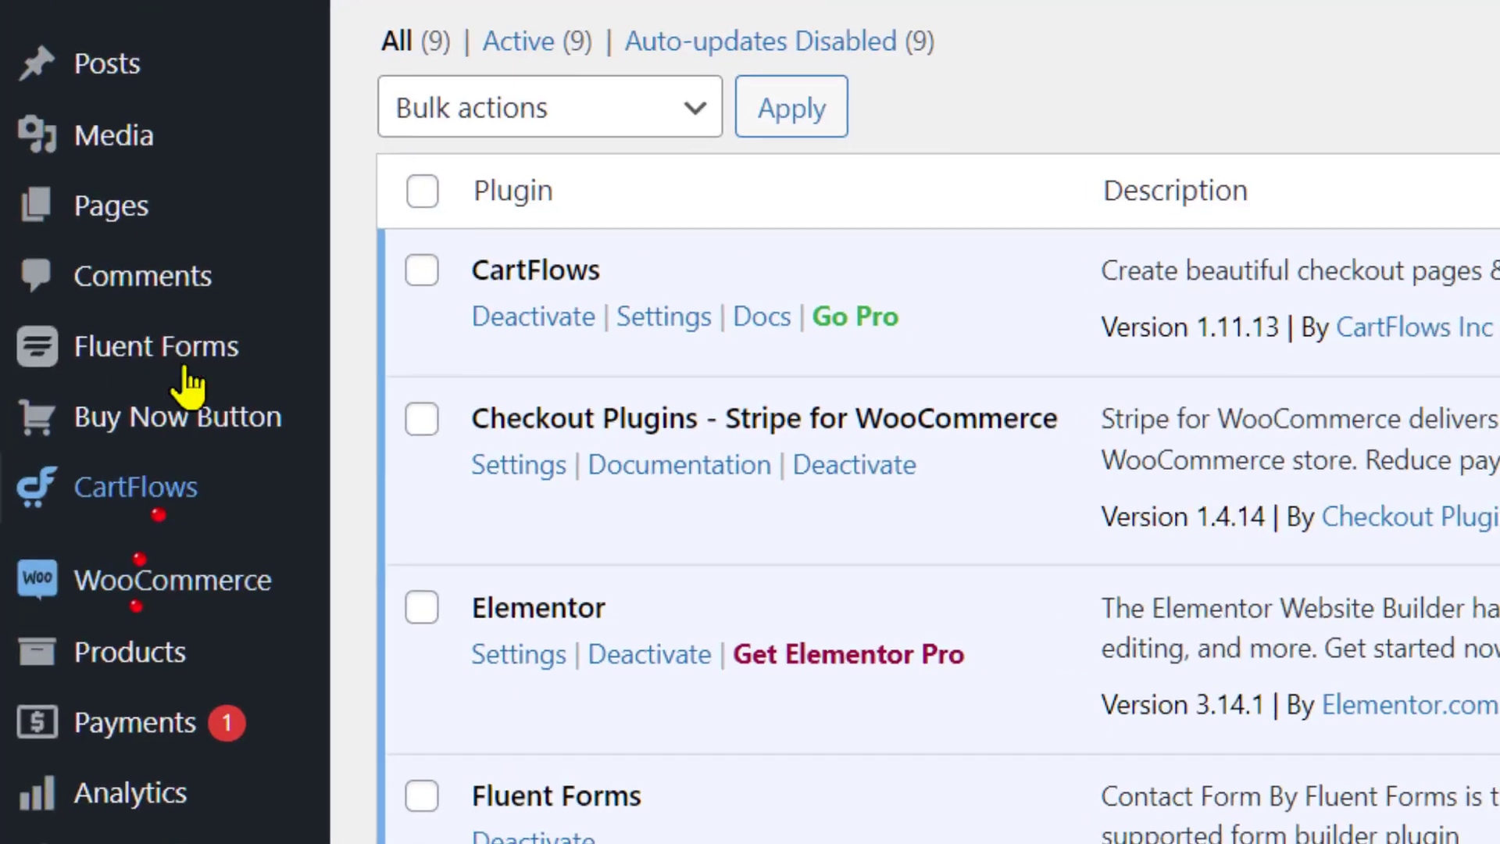
mouse_move(174, 350)
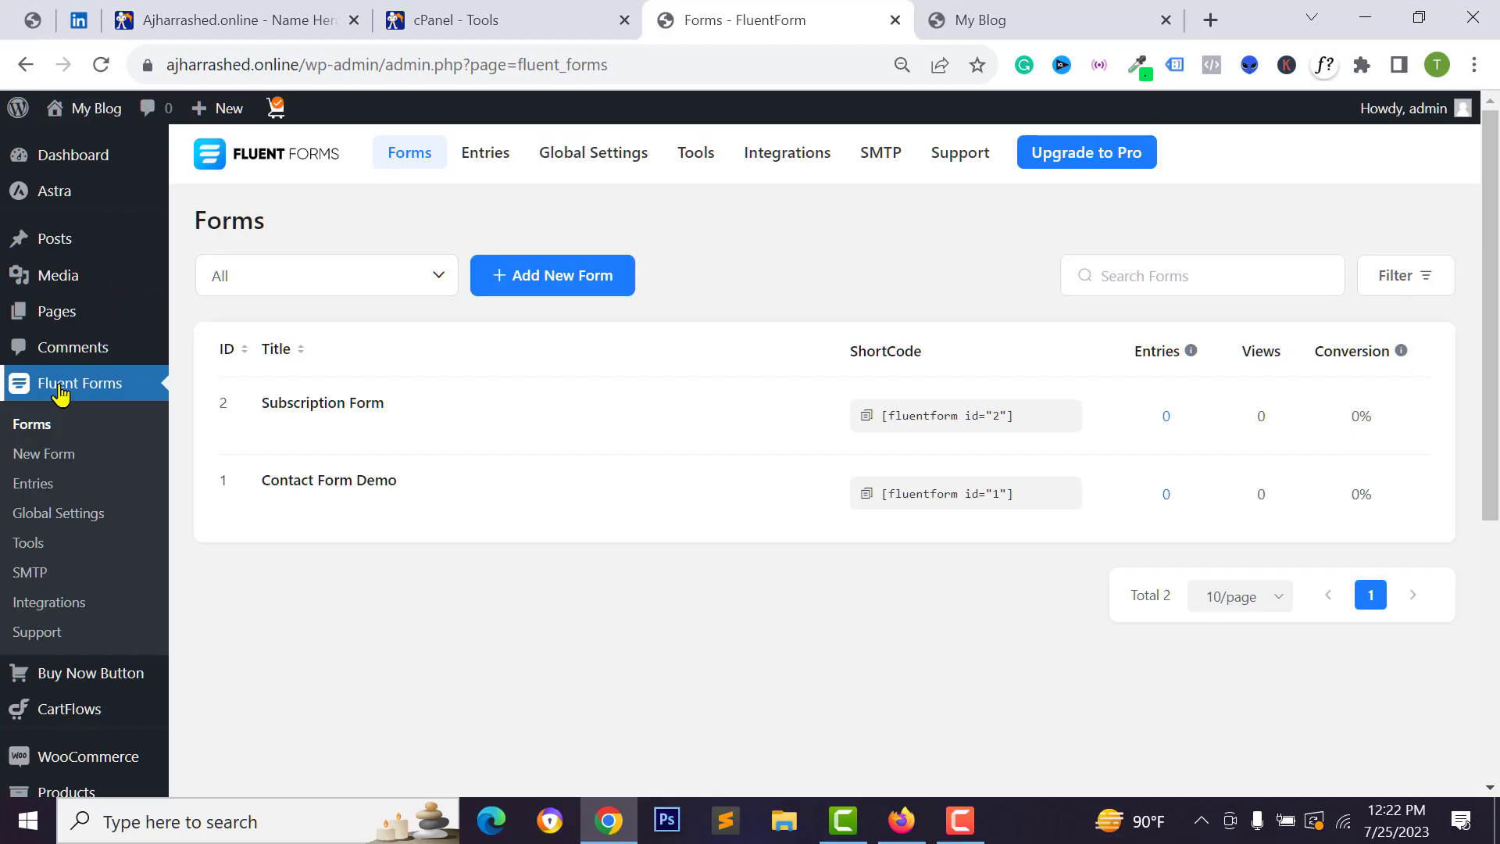
mouse_move(349, 454)
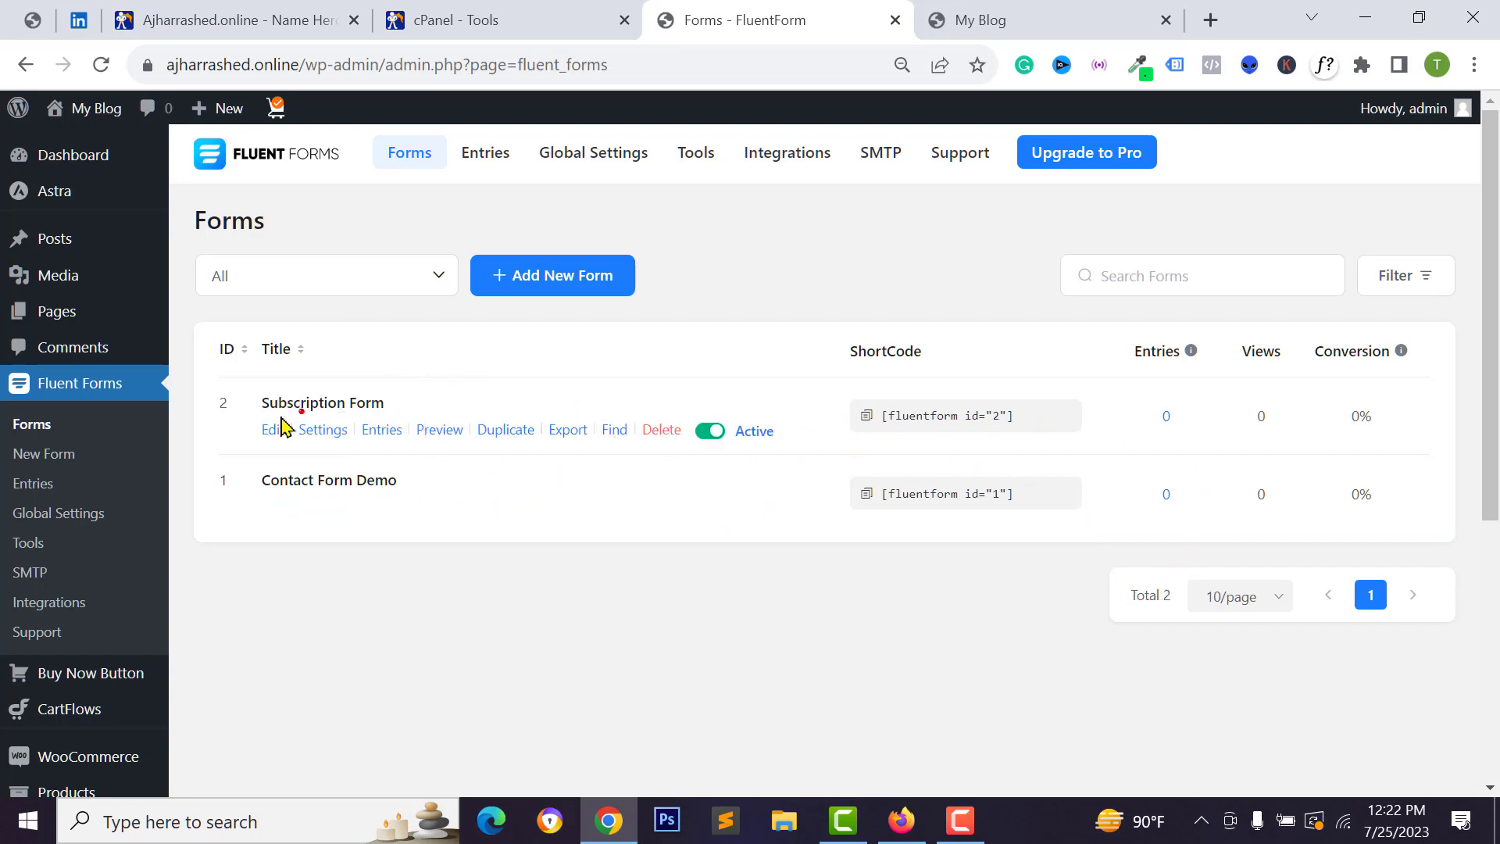
click(662, 507)
click(713, 379)
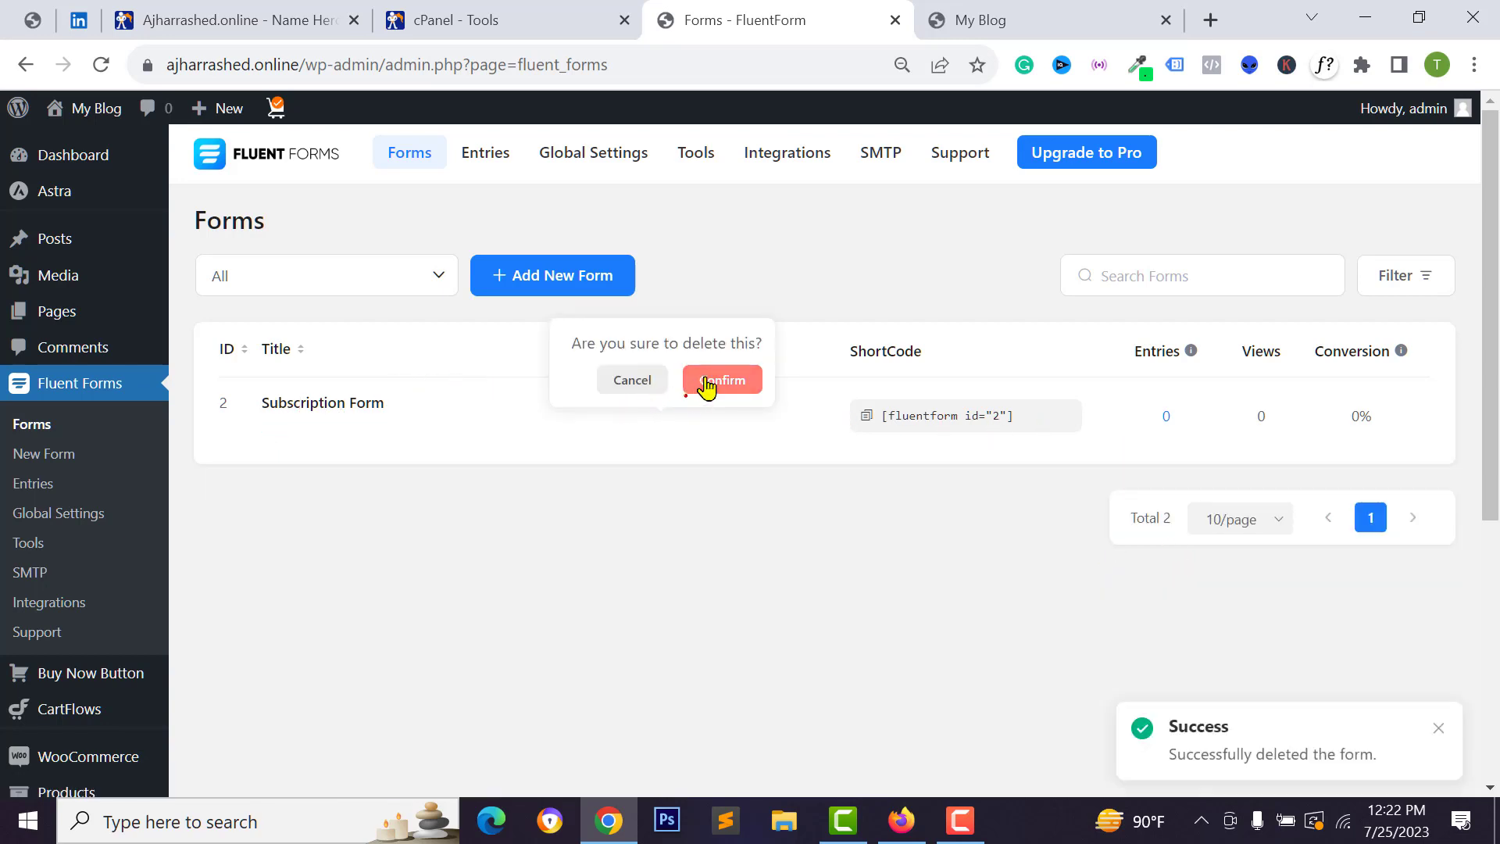
Create a new blank form from the template chooser.
click(545, 290)
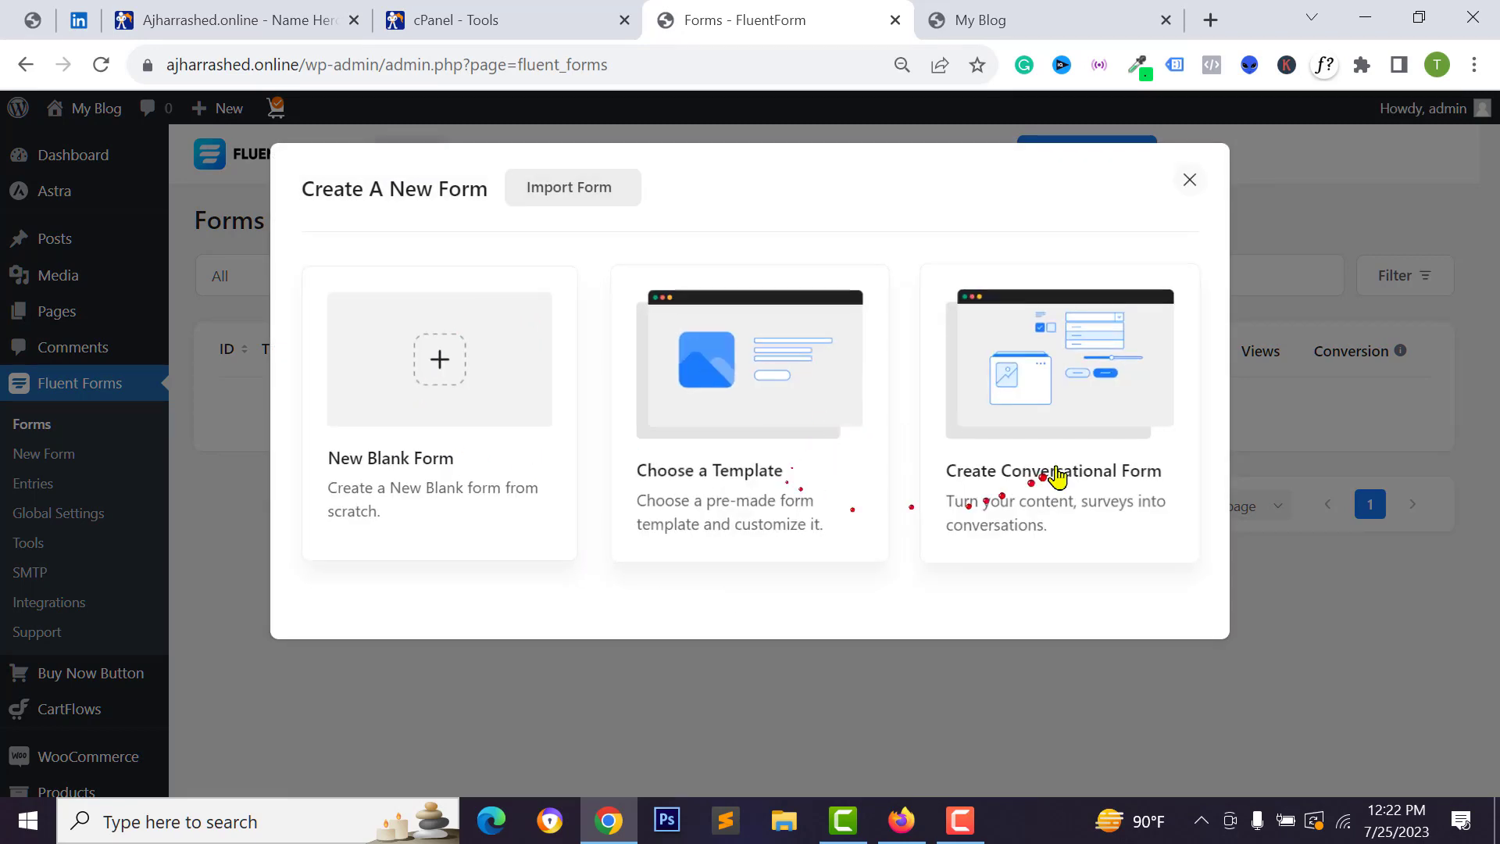
click(746, 602)
scroll(794, 526, down, 3)
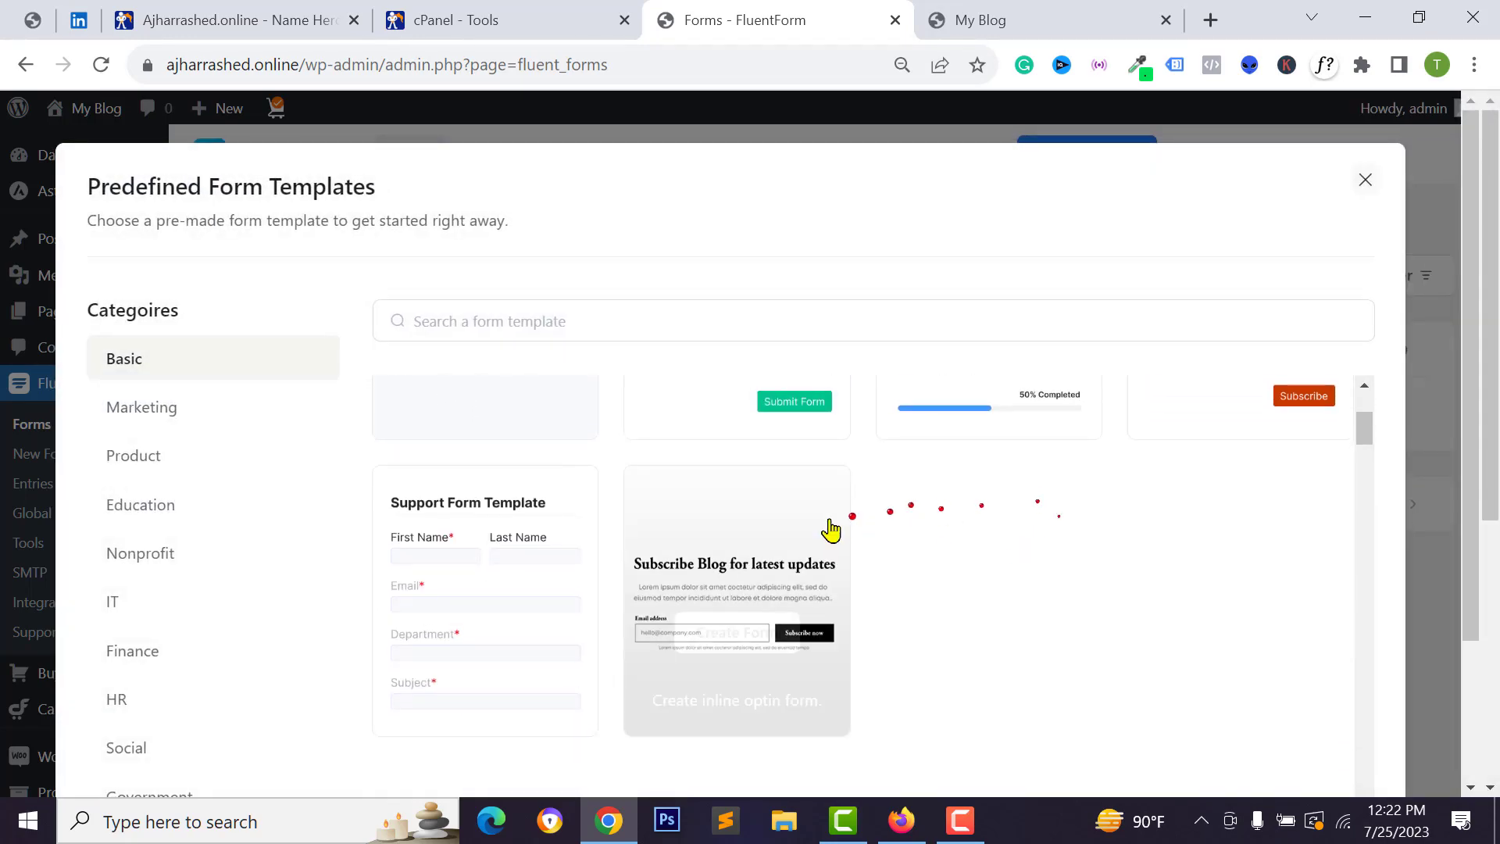
scroll(830, 529, up, 3)
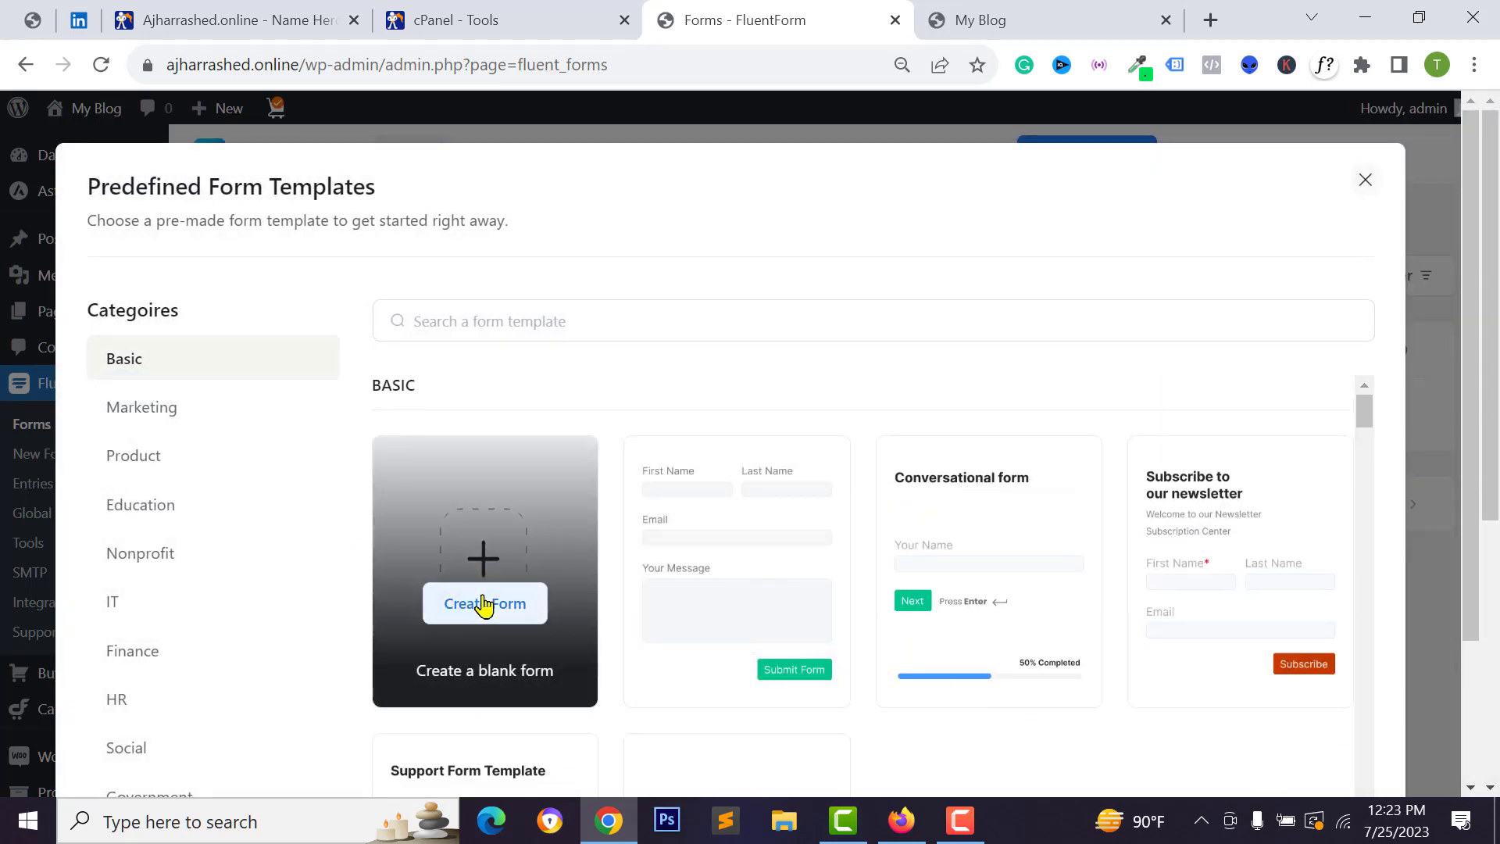
click(483, 604)
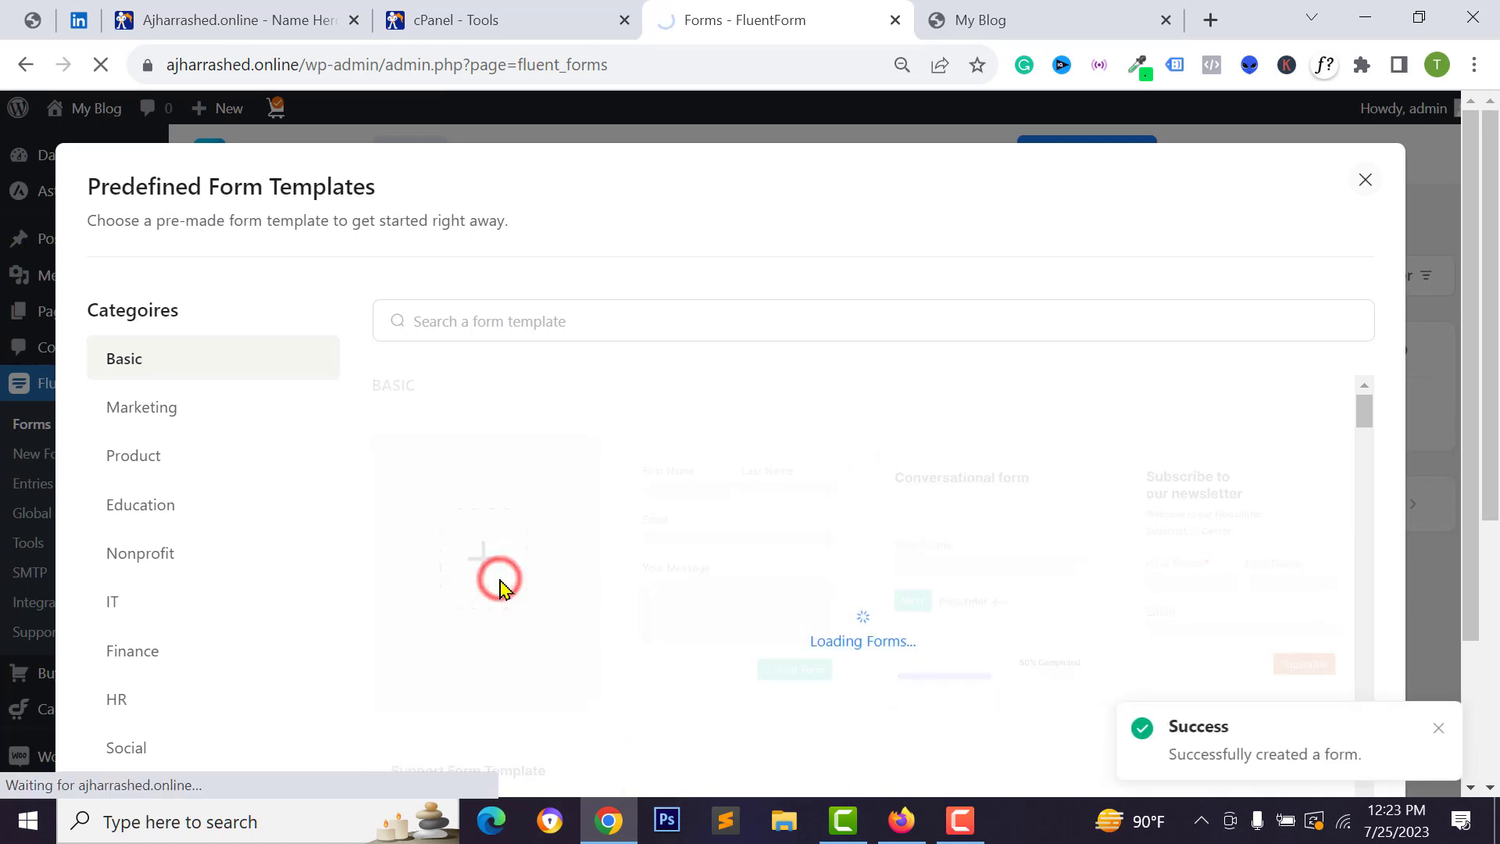
Expand and collapse the Advanced Fields group in the form editor.
scroll(437, 547, down, 5)
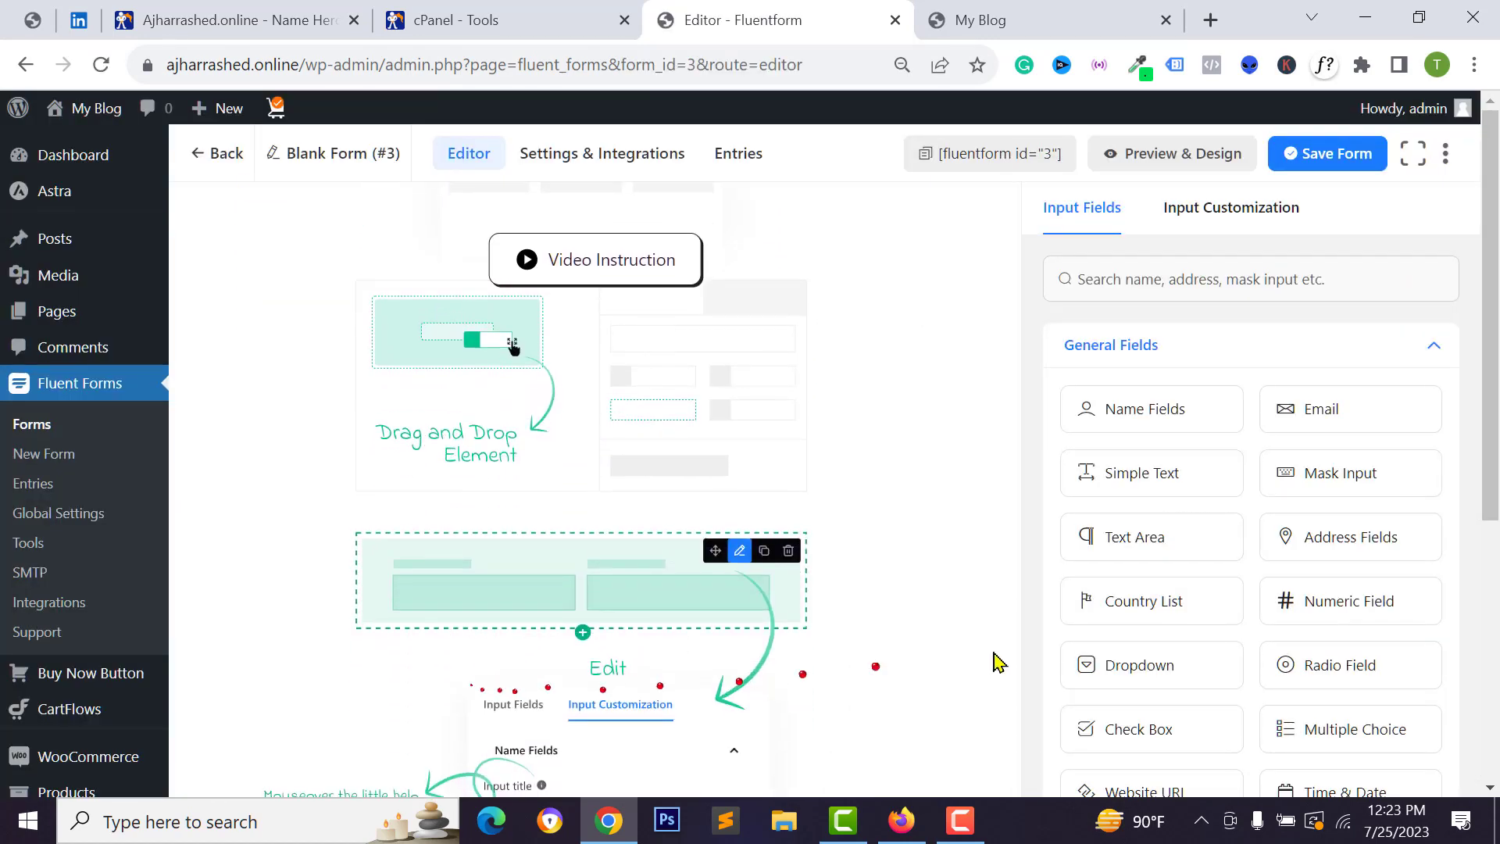
scroll(703, 594, up, 5)
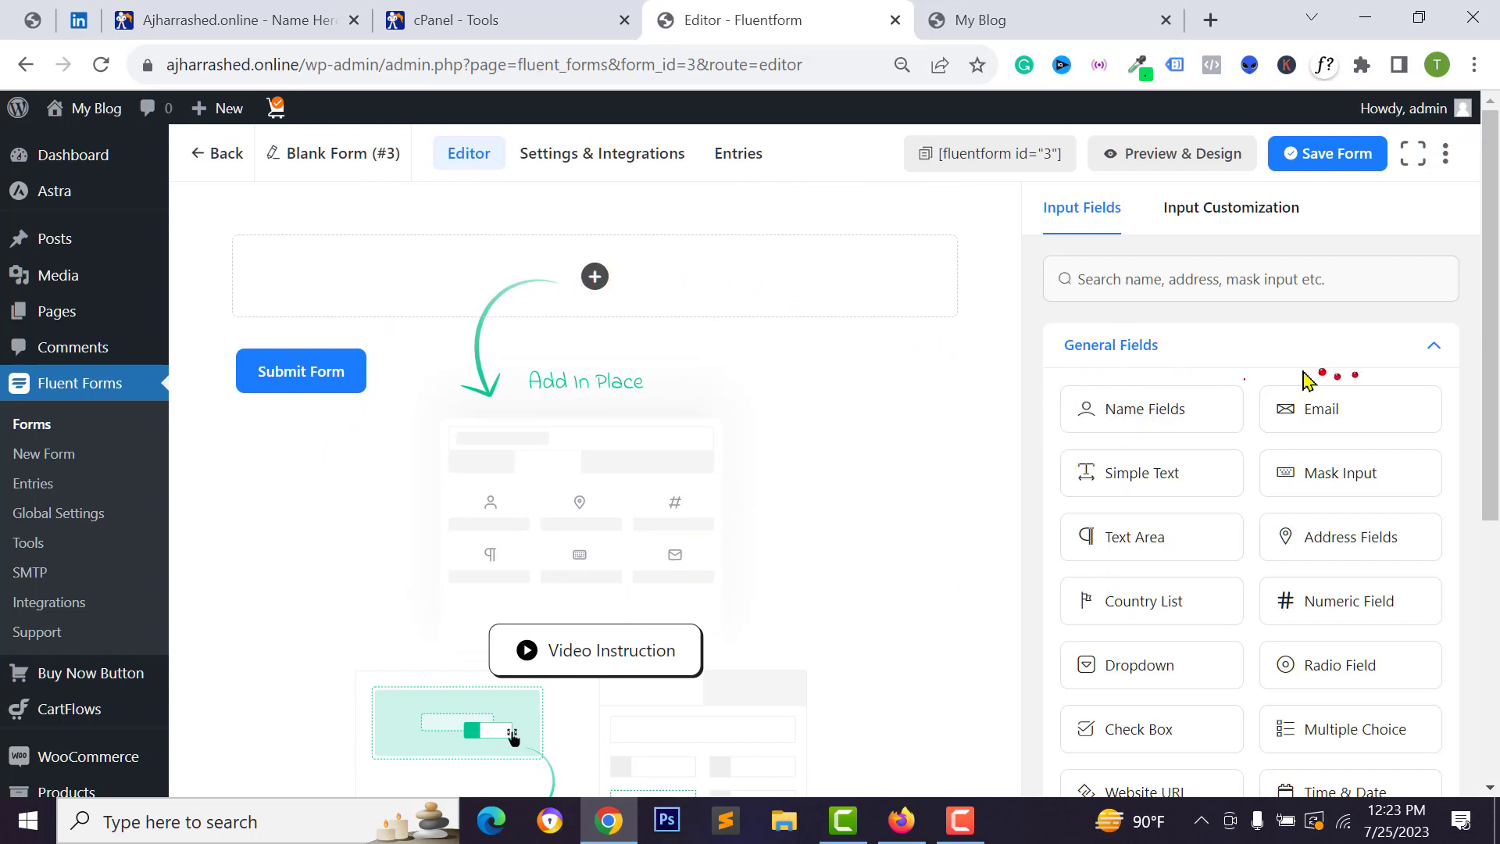
scroll(1133, 469, down, 5)
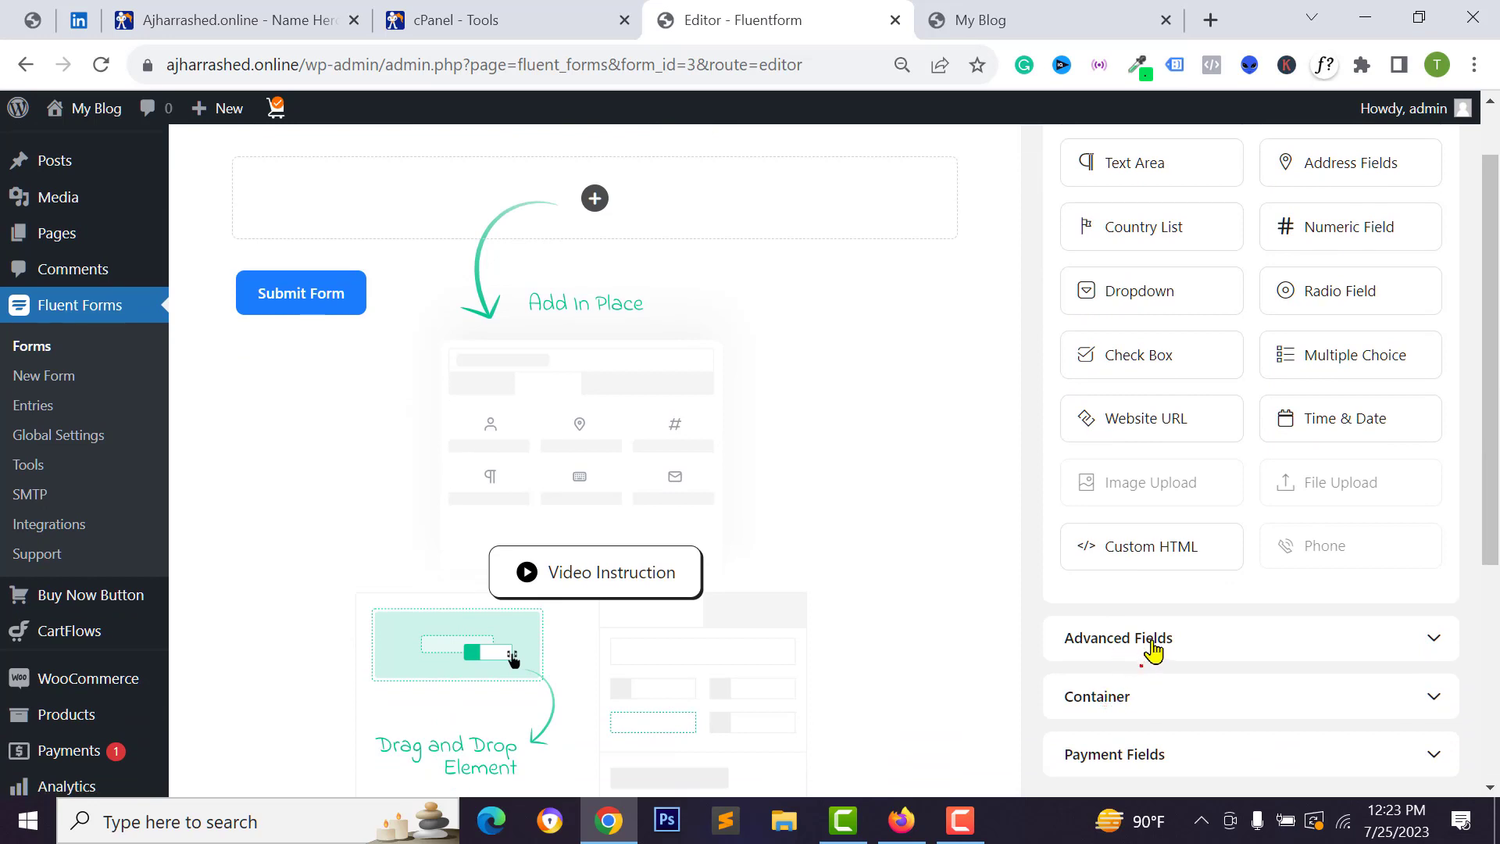
click(1153, 649)
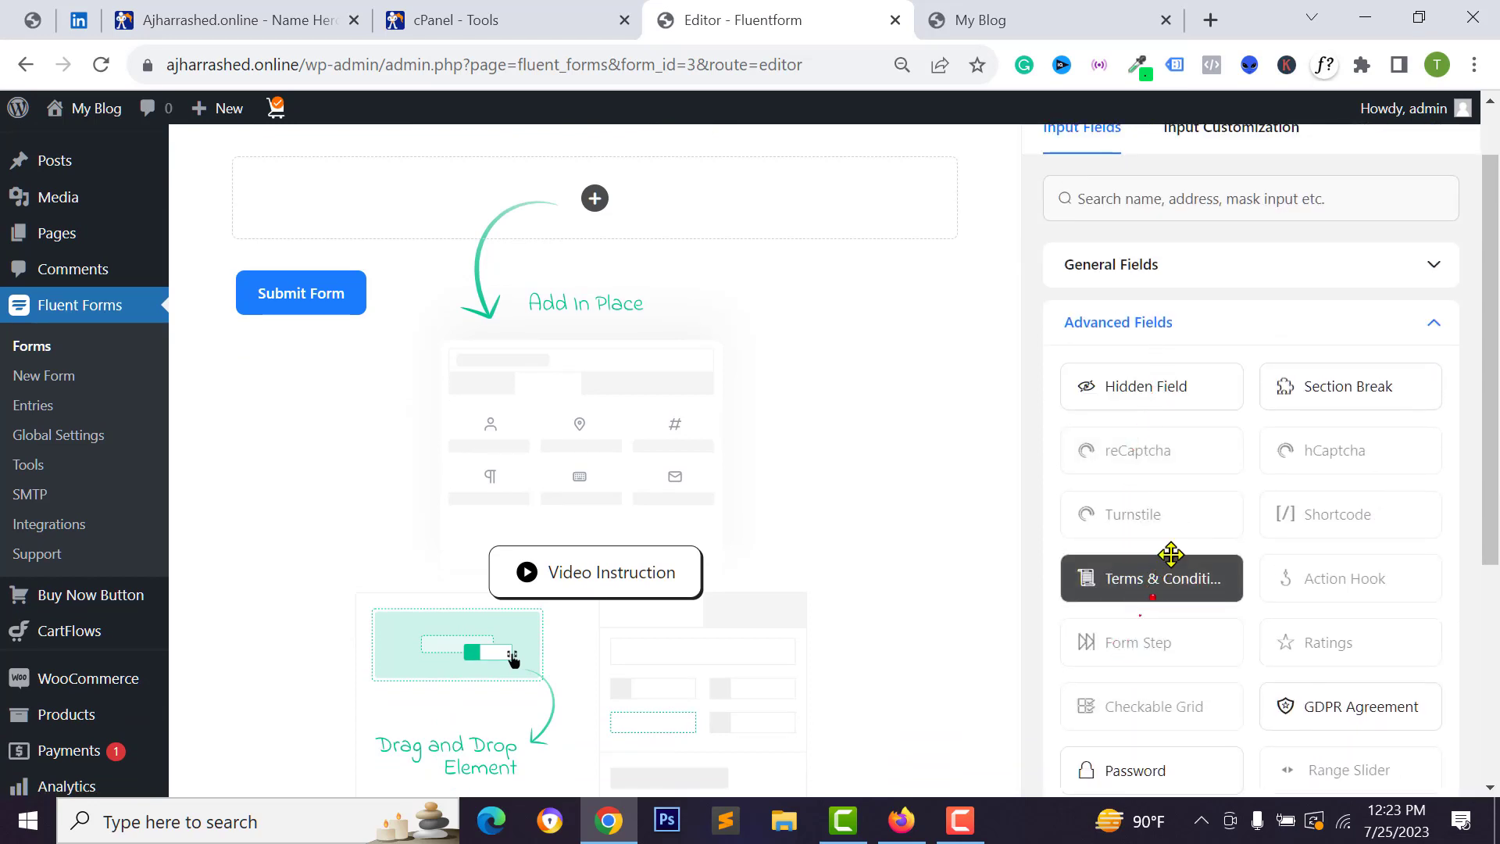
click(1160, 322)
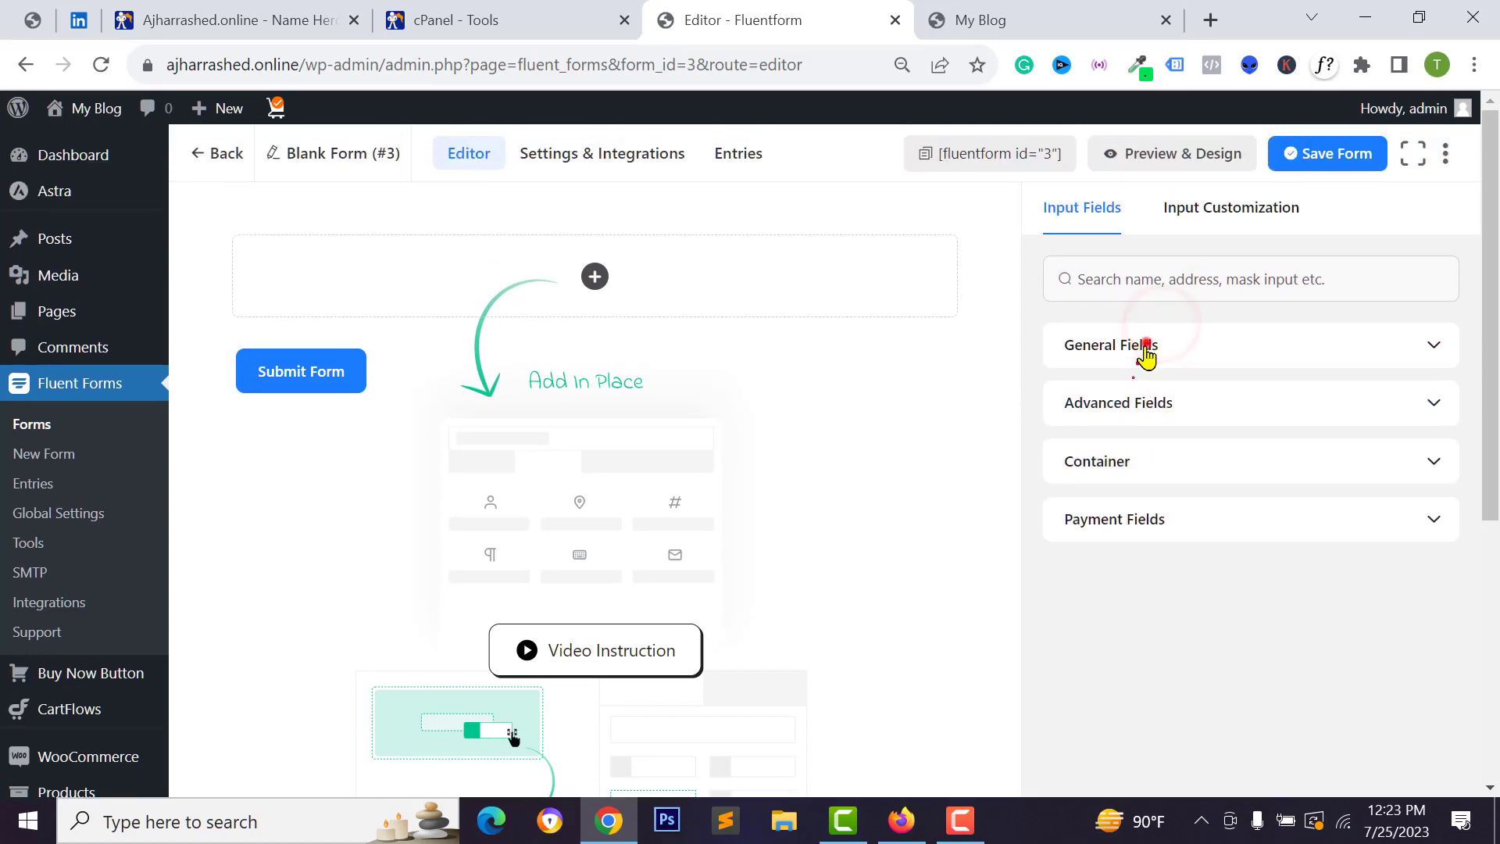
Drag a Name Fields block from General Fields into the empty form.
click(1146, 348)
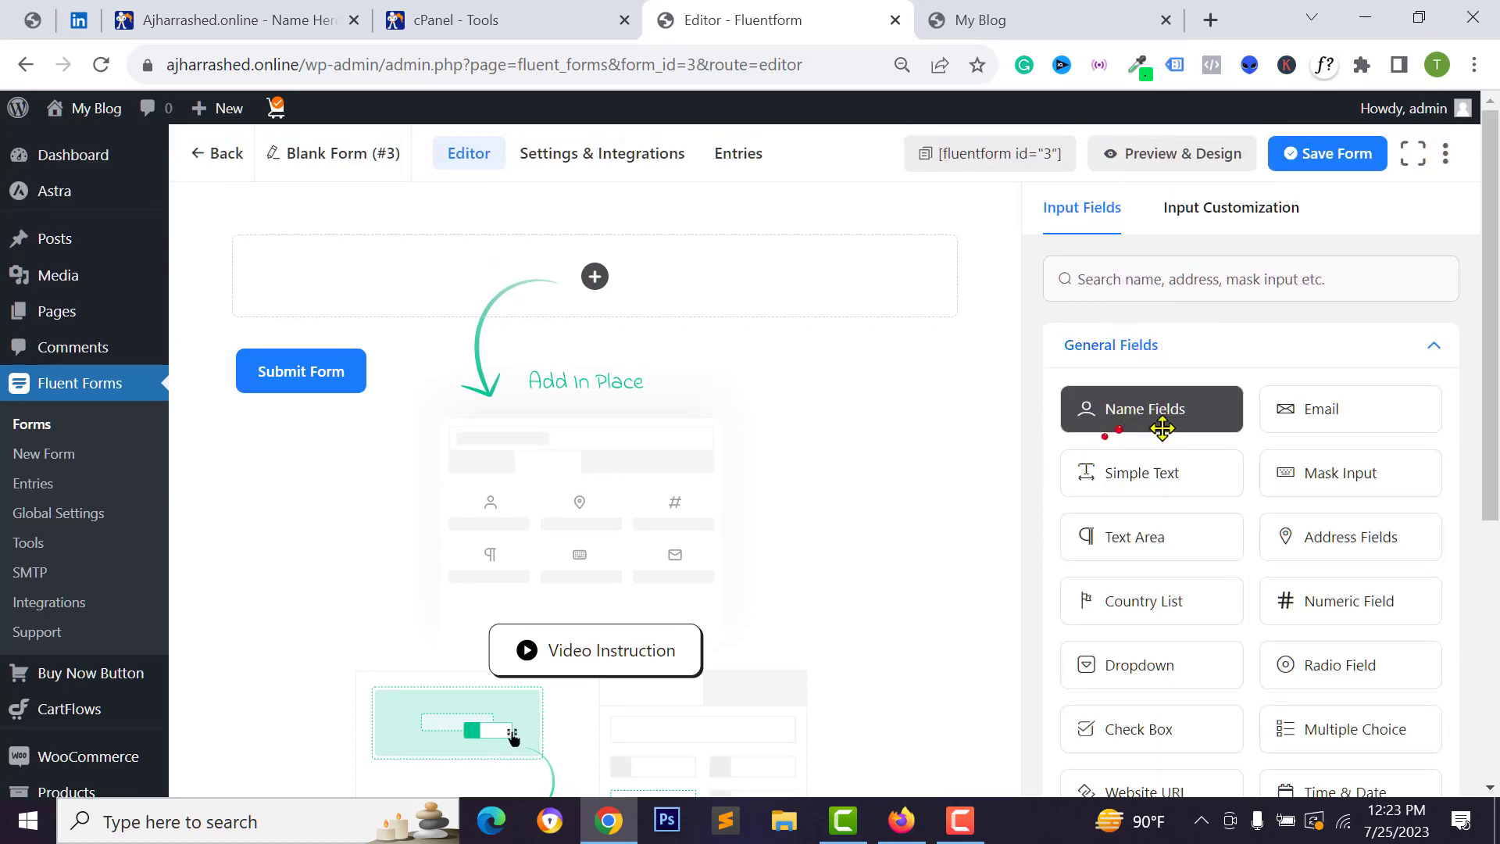
drag(1181, 418, 623, 325)
drag(1115, 420, 559, 308)
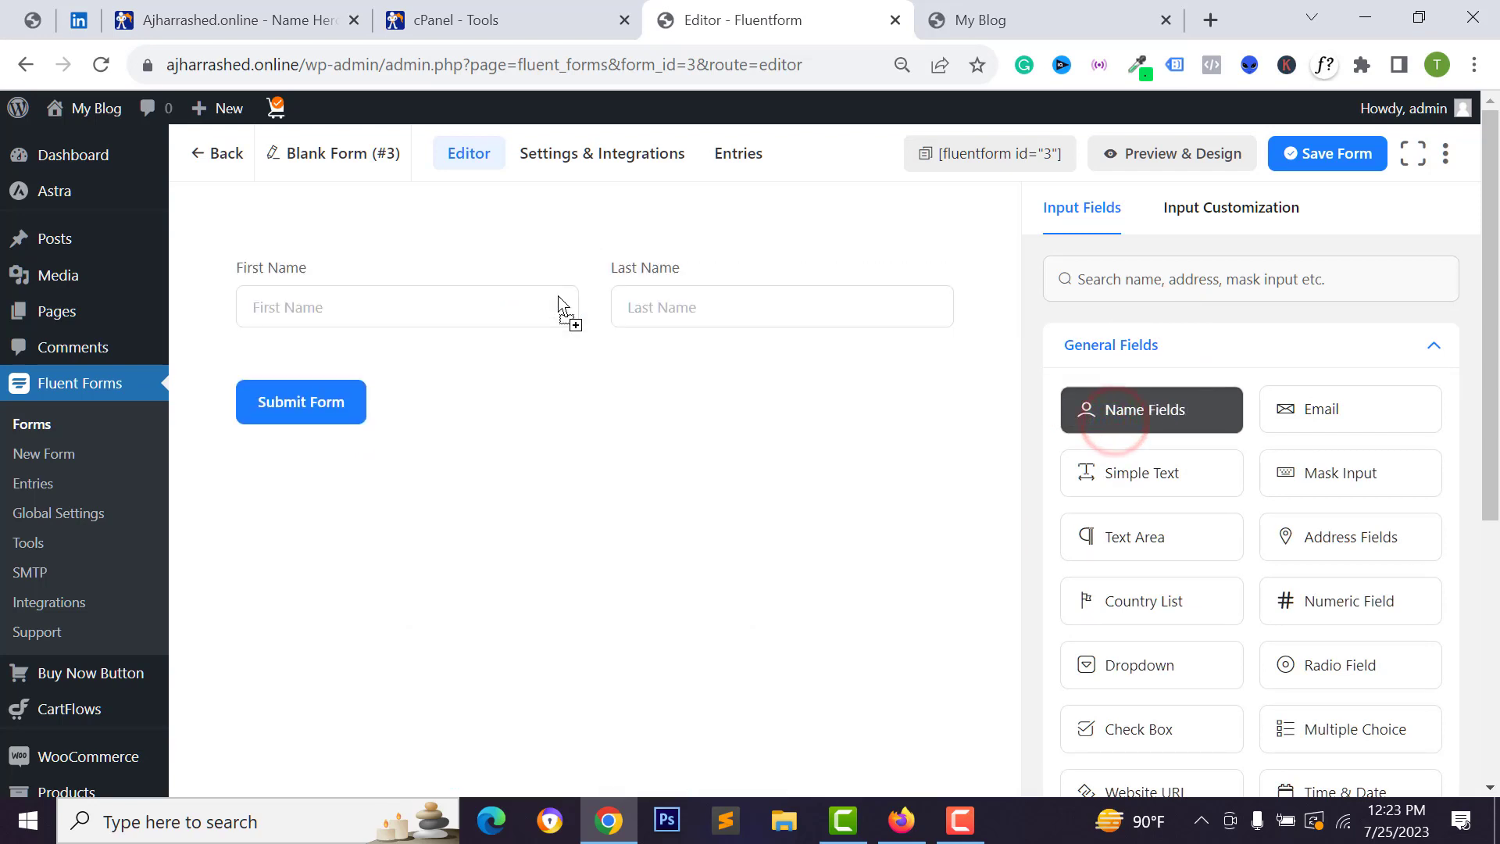
click(361, 314)
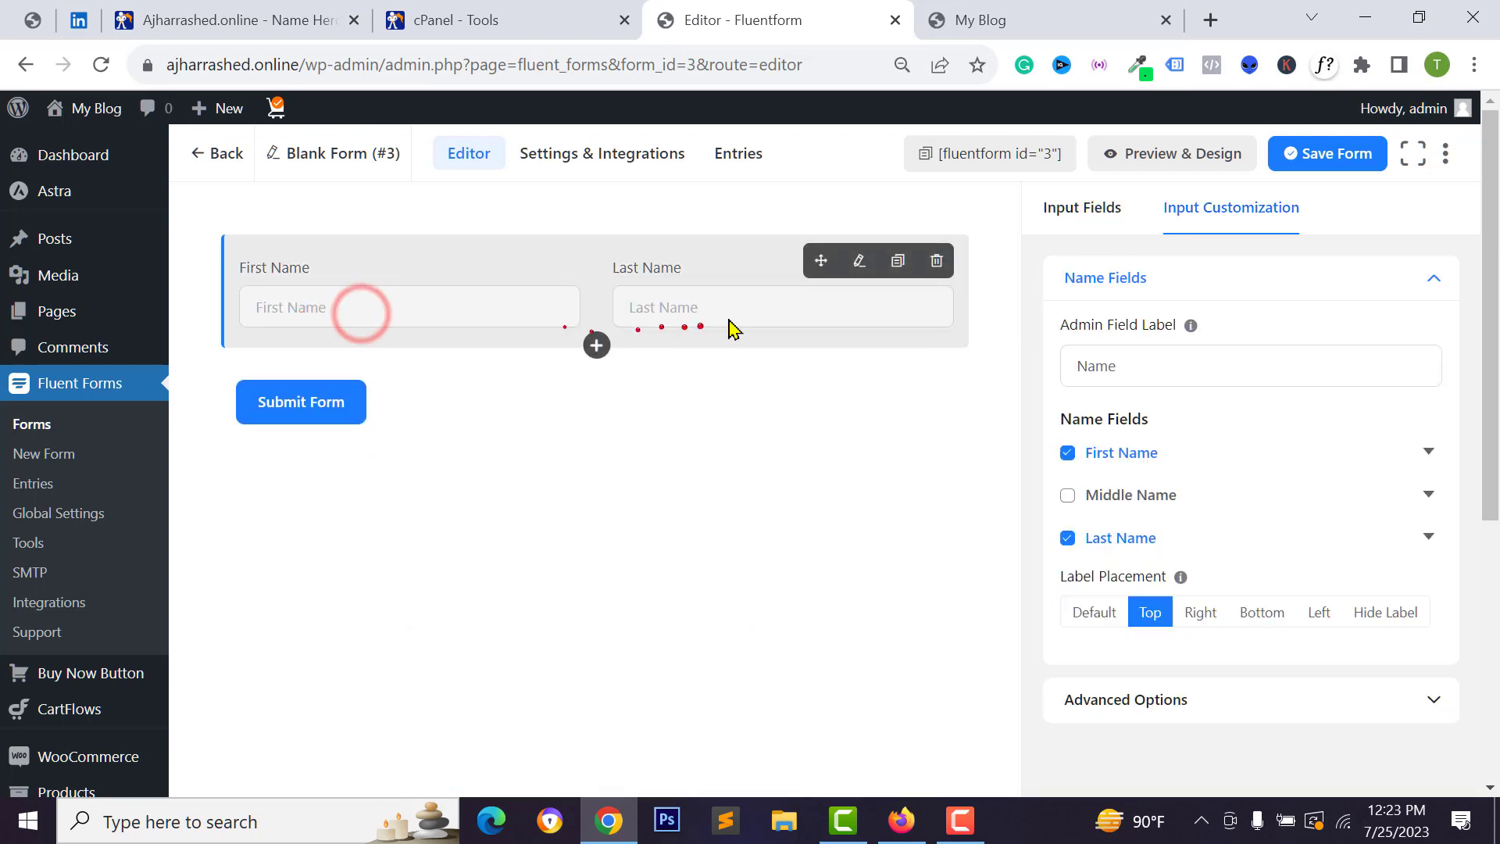
click(359, 320)
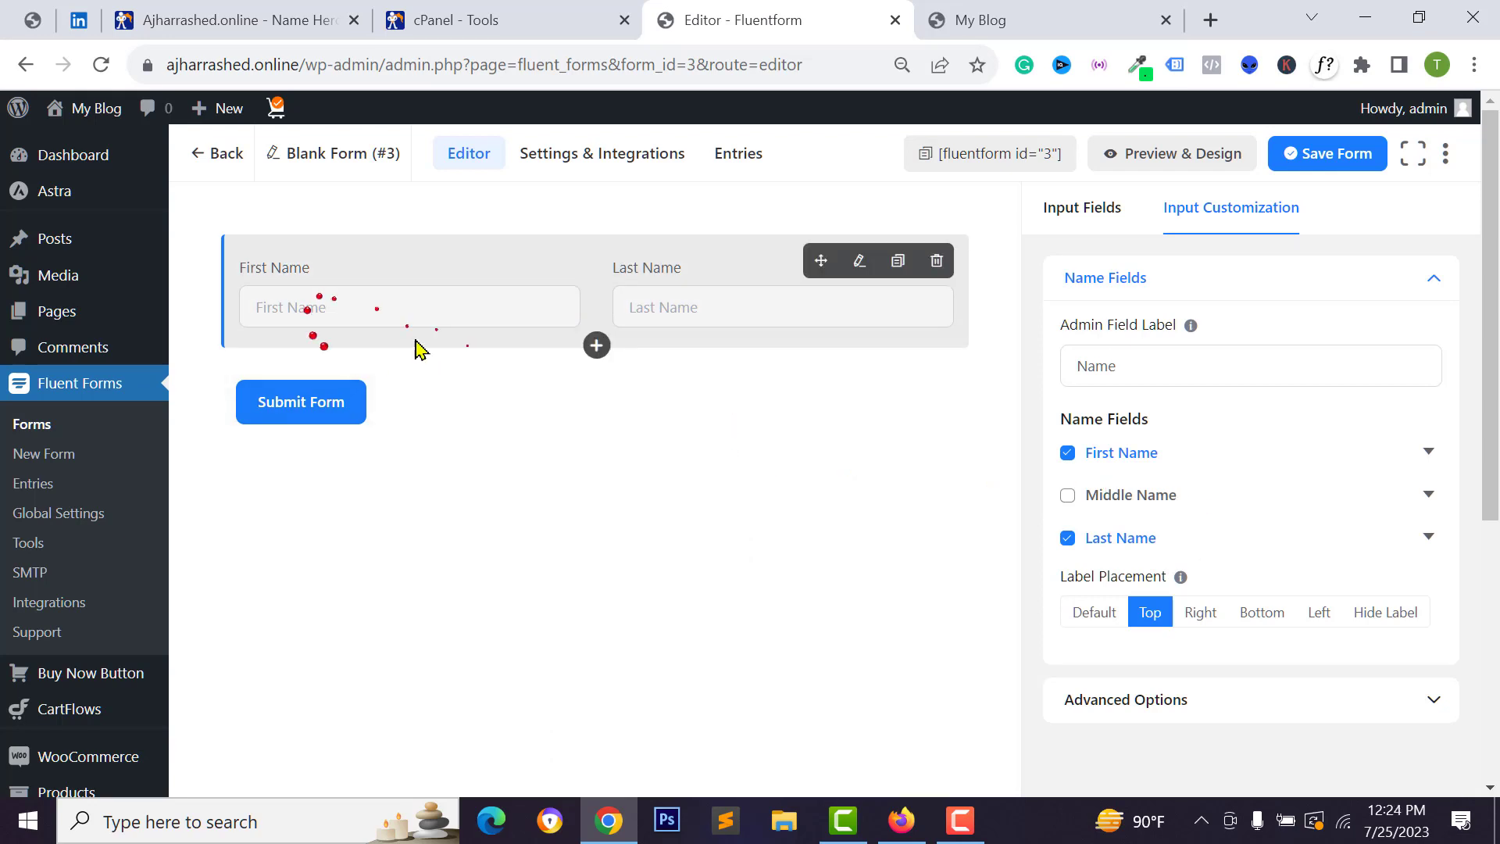
Review the name field's settings, turning Middle Name on and off again.
click(1103, 368)
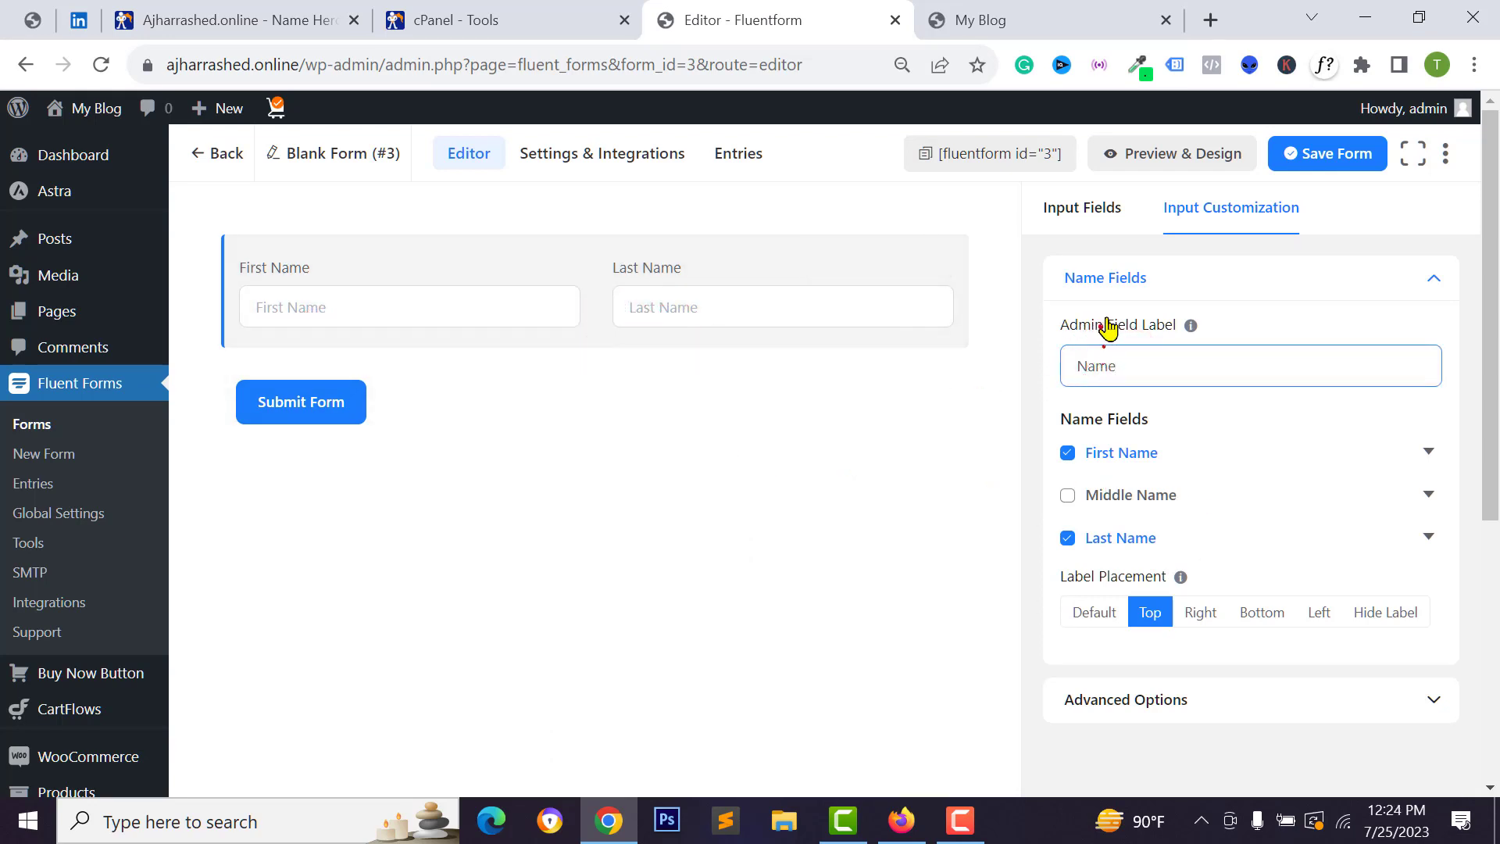
scroll(1072, 340, down, 2)
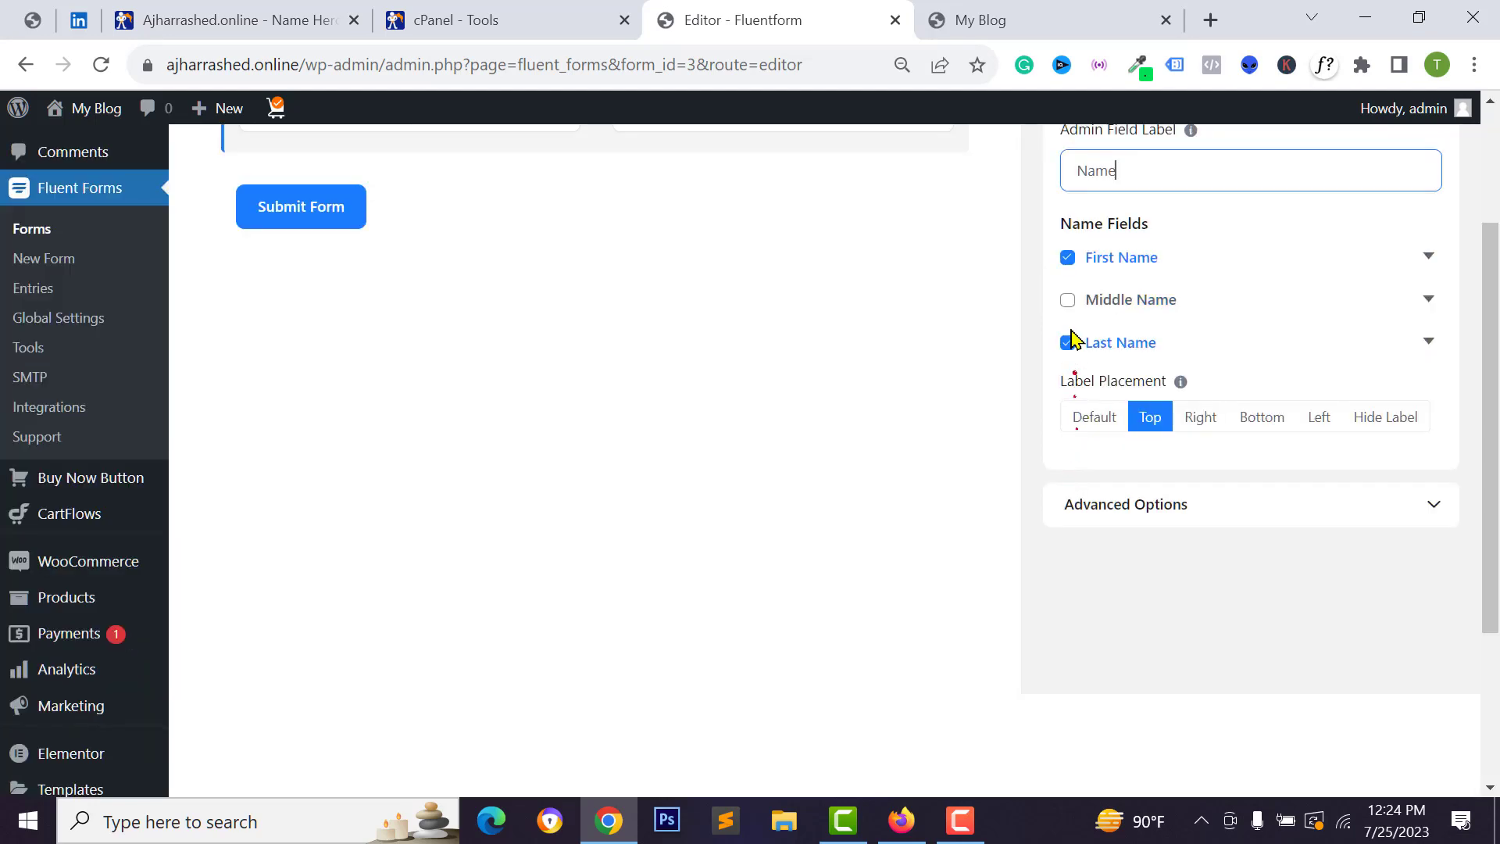
click(1068, 300)
scroll(1086, 485, up, 2)
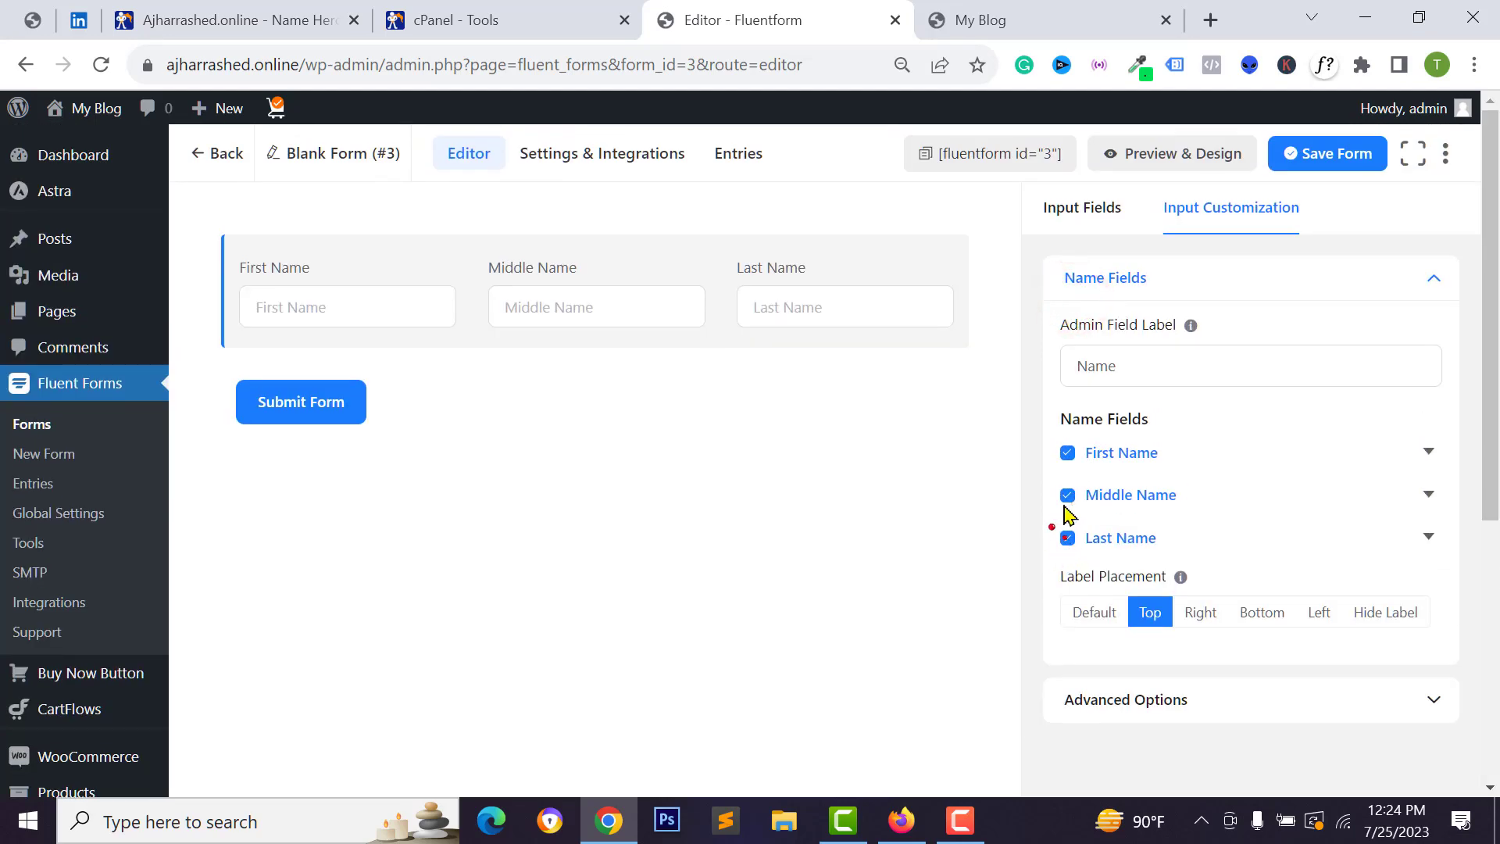
click(1068, 496)
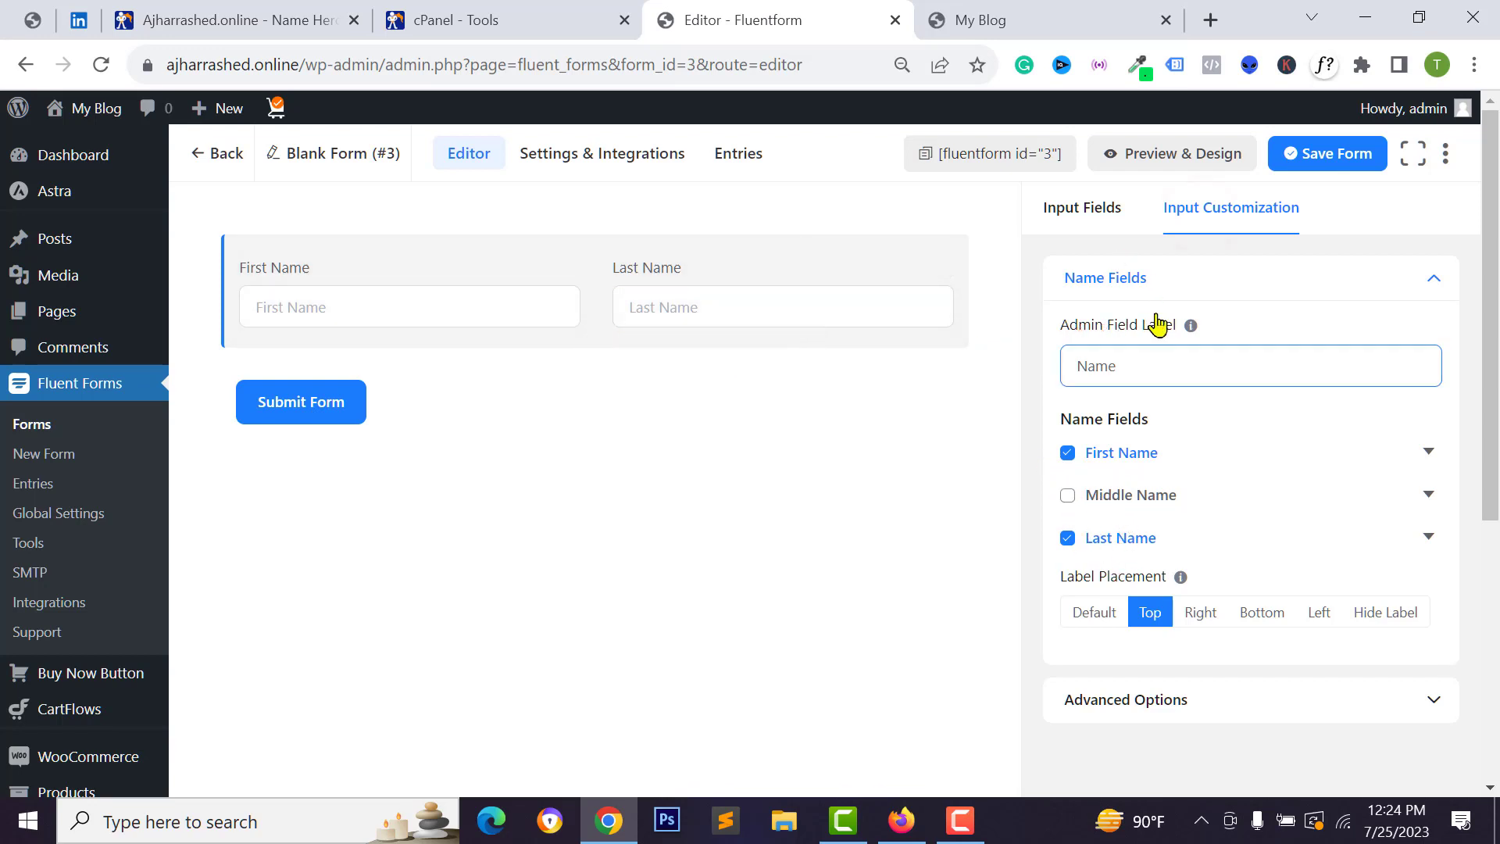
click(1079, 209)
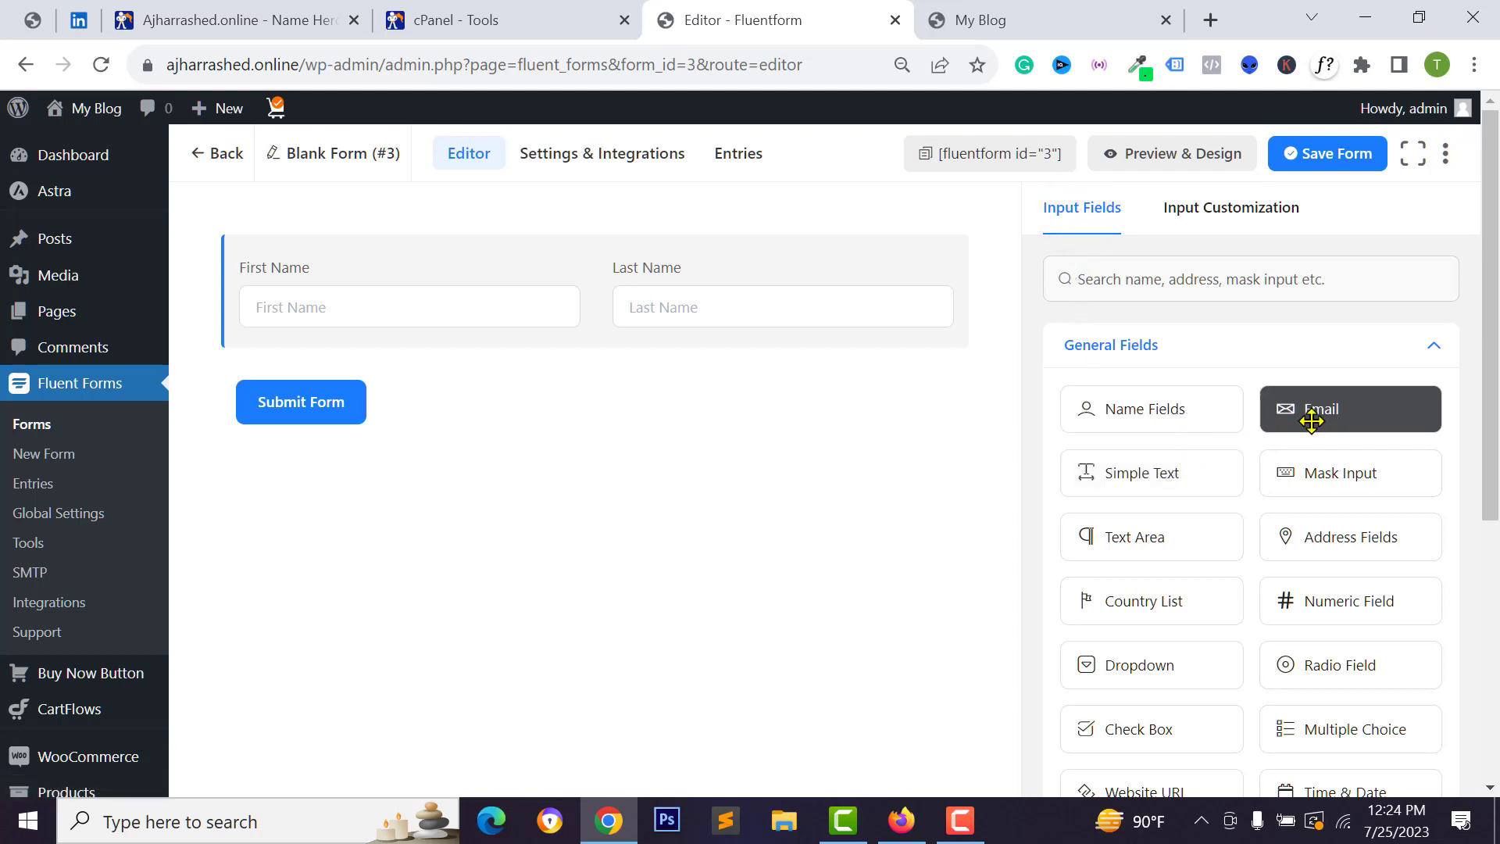
Add an Email field below the name field and review its label and placeholder.
drag(1316, 419, 402, 393)
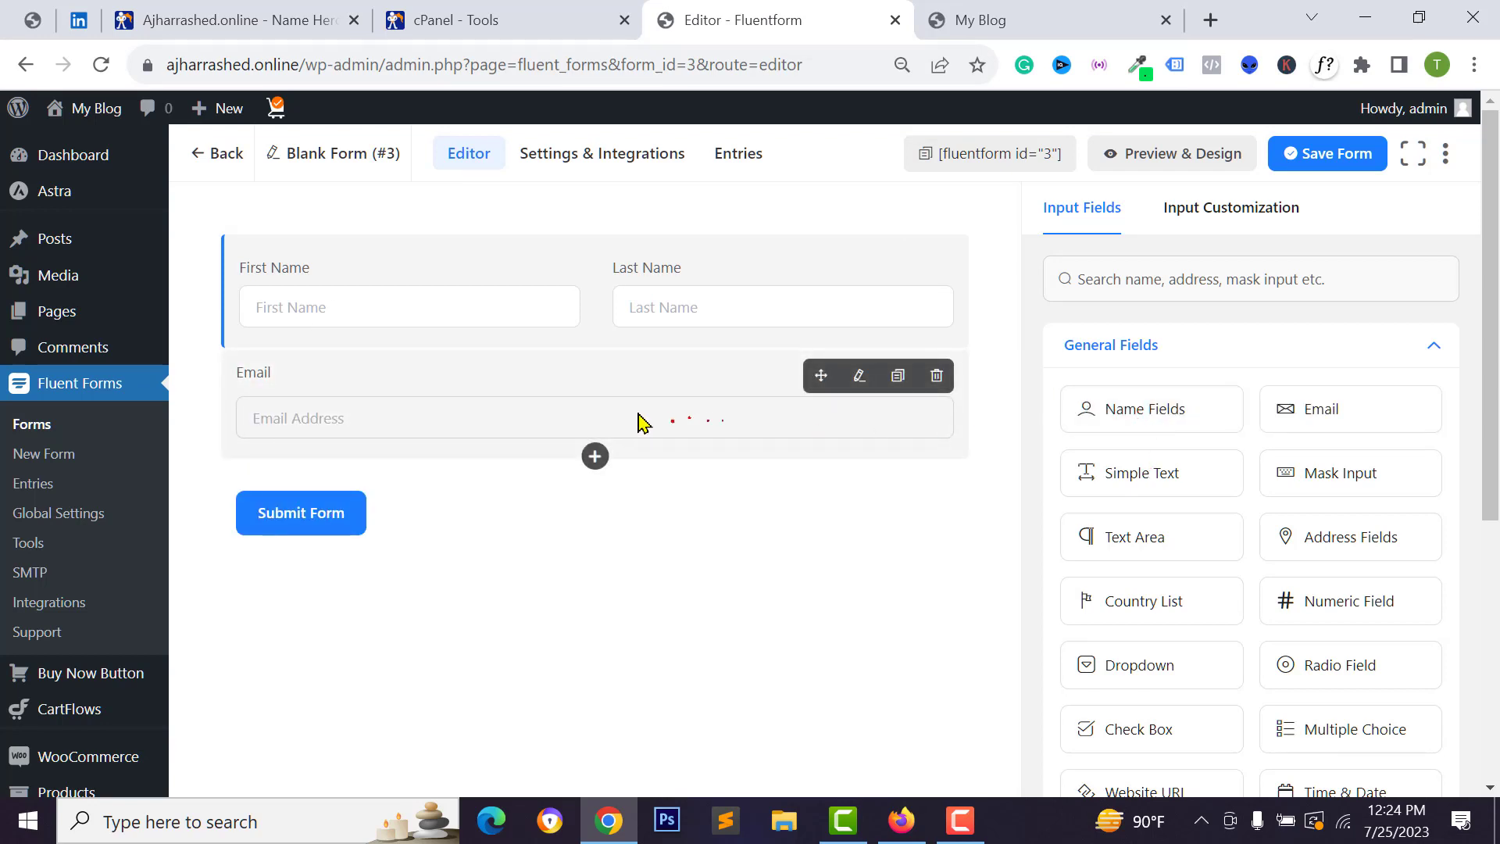
click(529, 410)
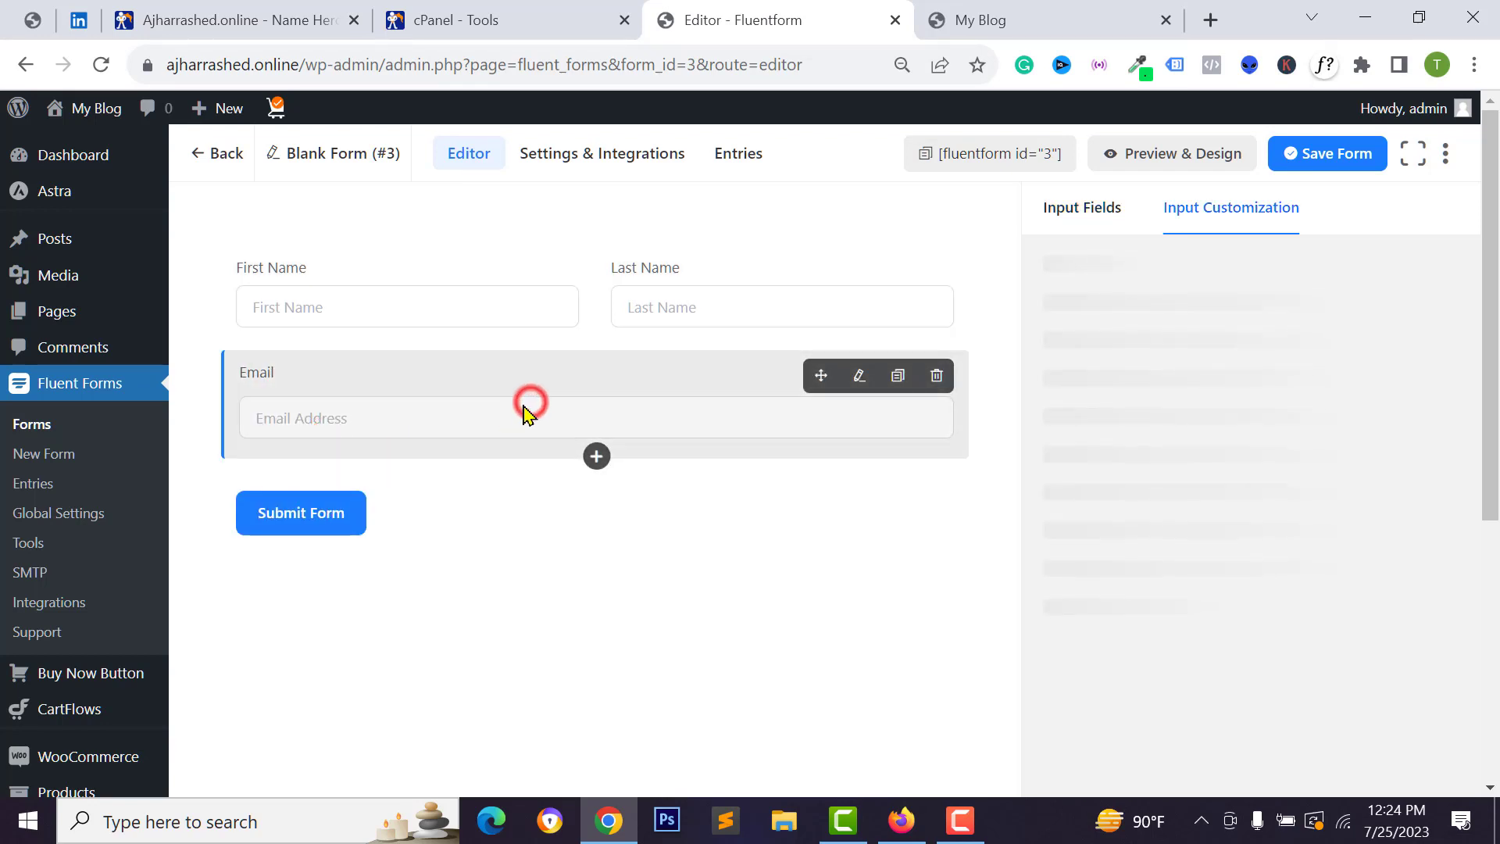
click(1109, 358)
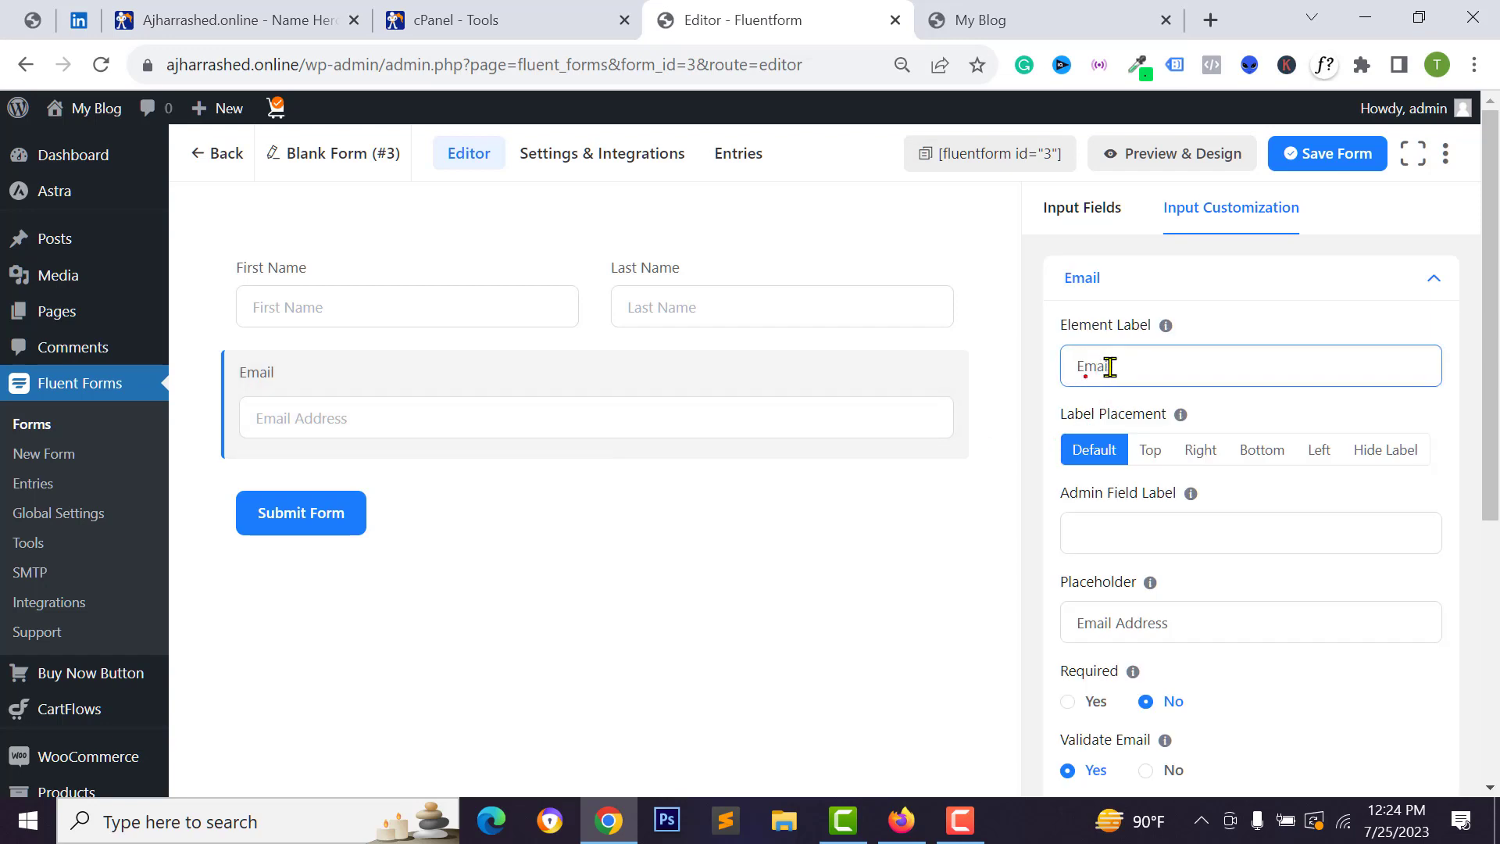
click(1086, 516)
scroll(1100, 524, down, 1)
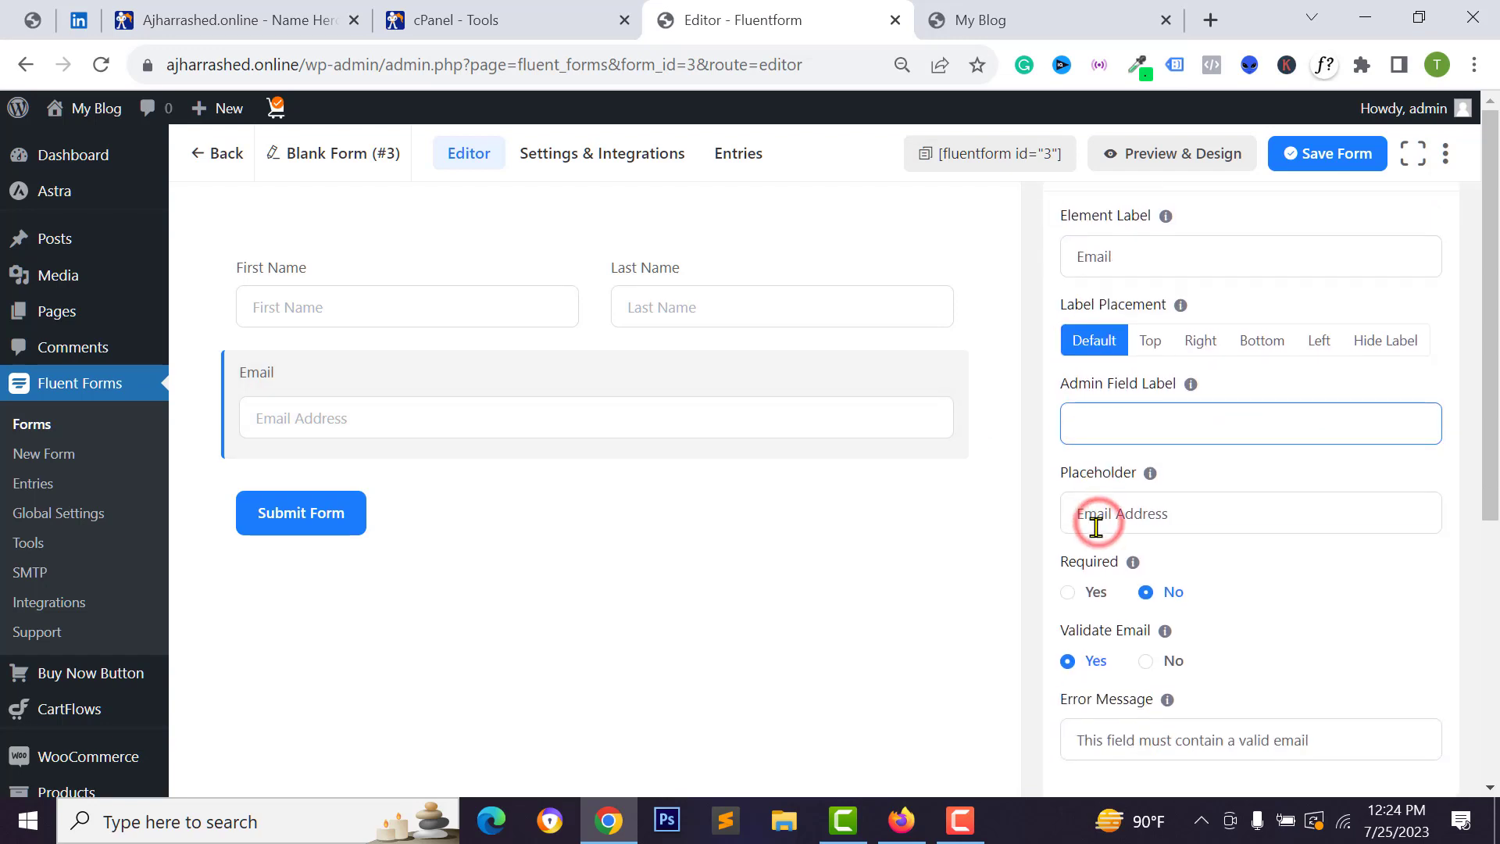
click(1096, 515)
Set the Email field to Required and review its error message.
scroll(1095, 513, down, 1)
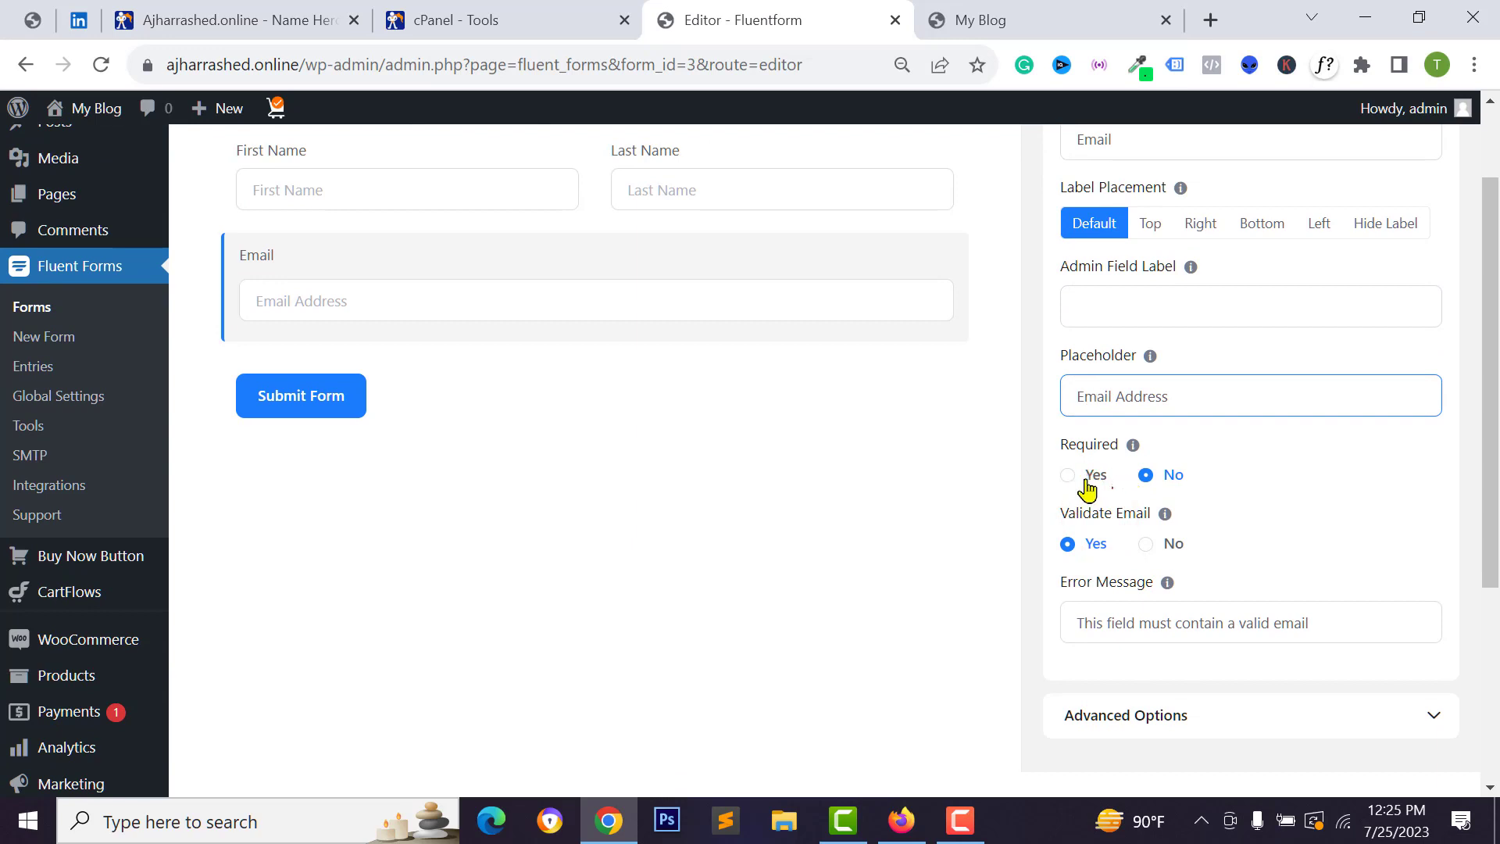
click(1068, 476)
scroll(279, 287, up, 1)
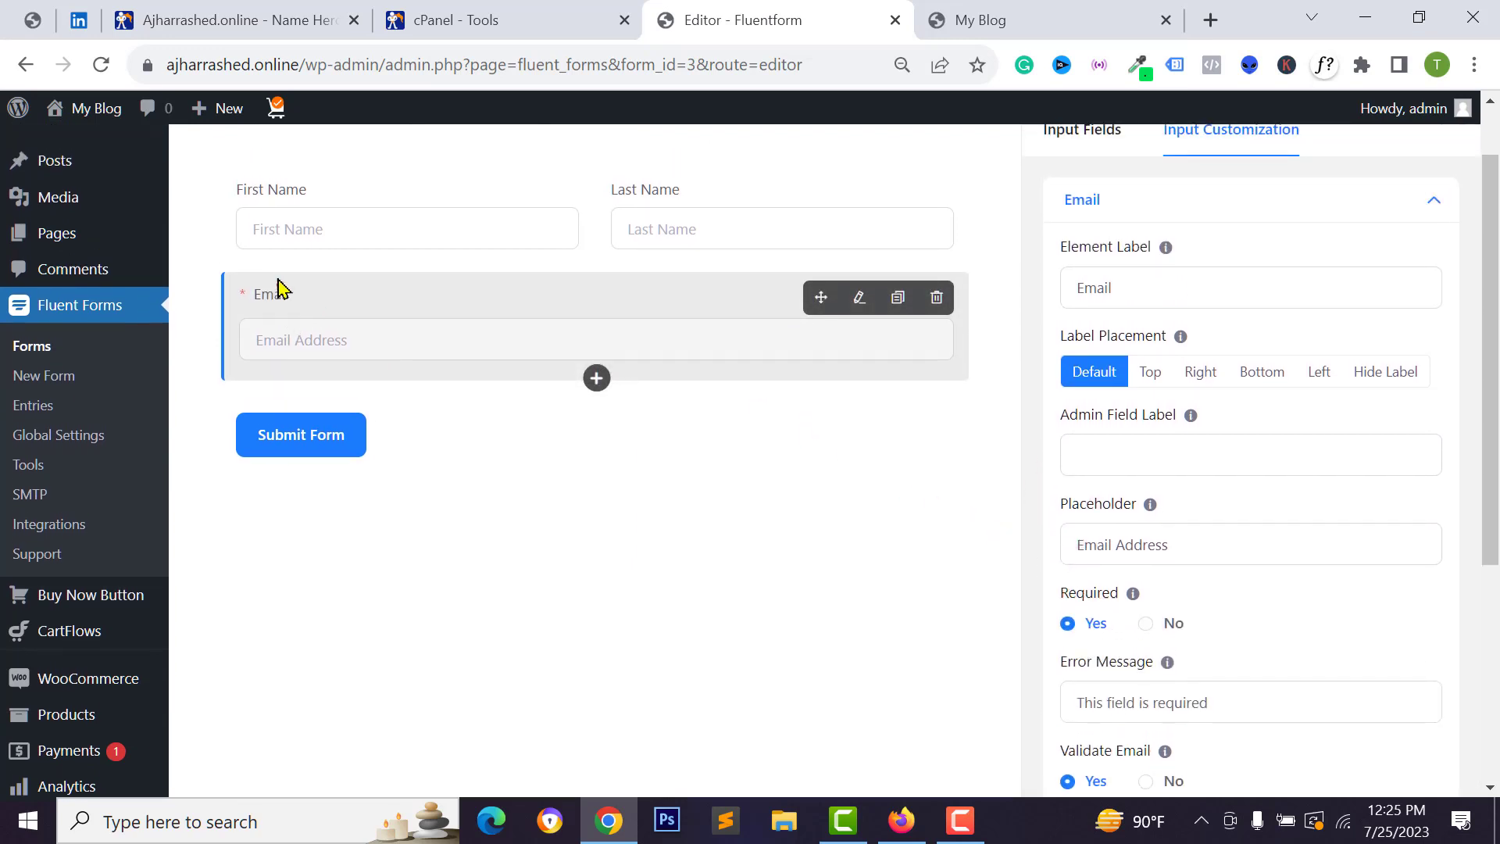
click(1086, 715)
scroll(1128, 697, down, 2)
click(1234, 587)
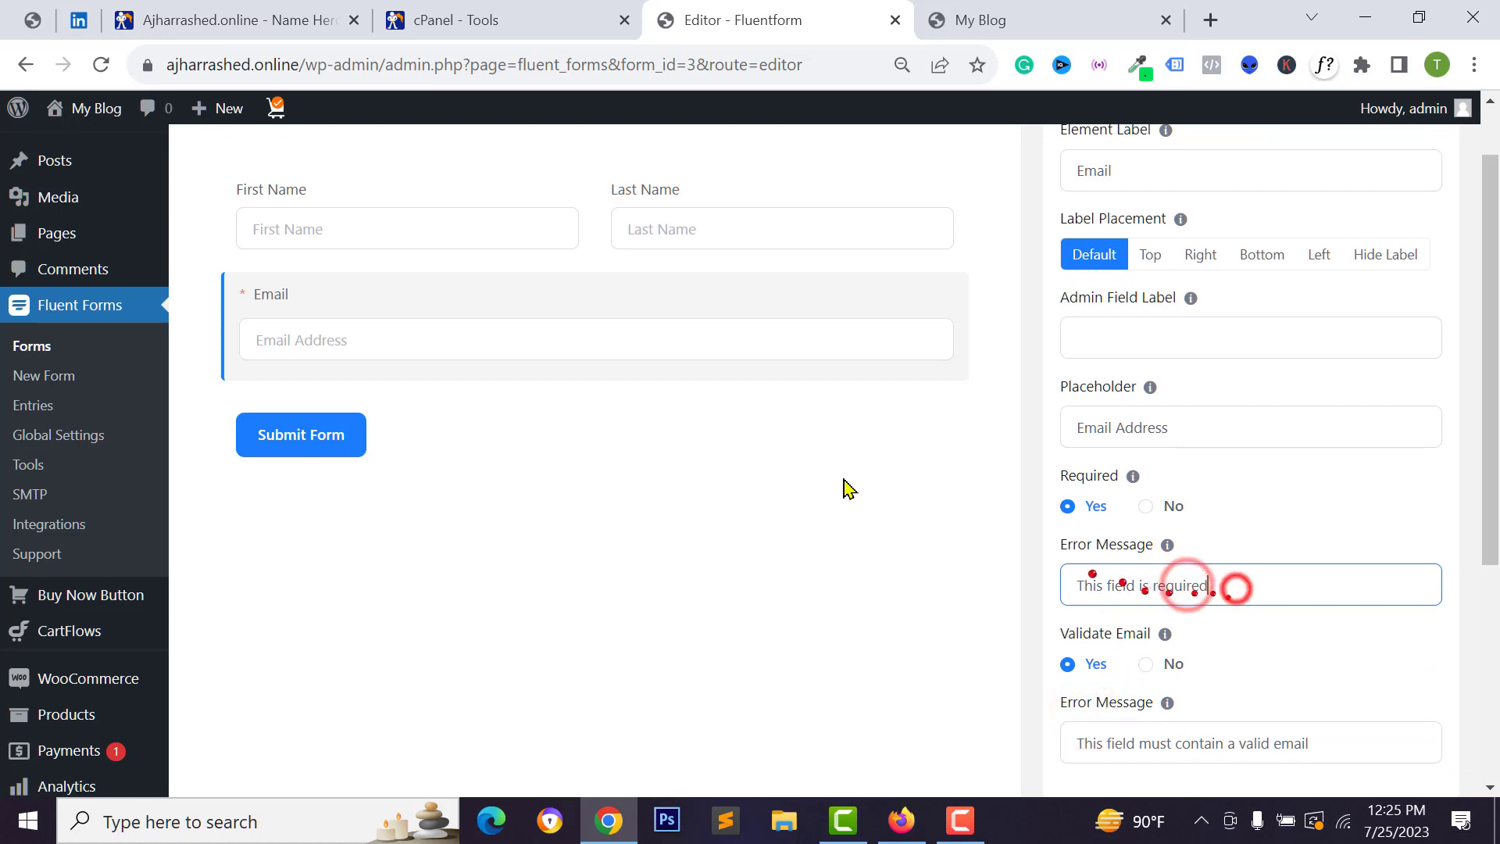
scroll(614, 316, down, 1)
click(1048, 636)
Expand and review the Email field's Advanced Options.
scroll(1115, 676, down, 4)
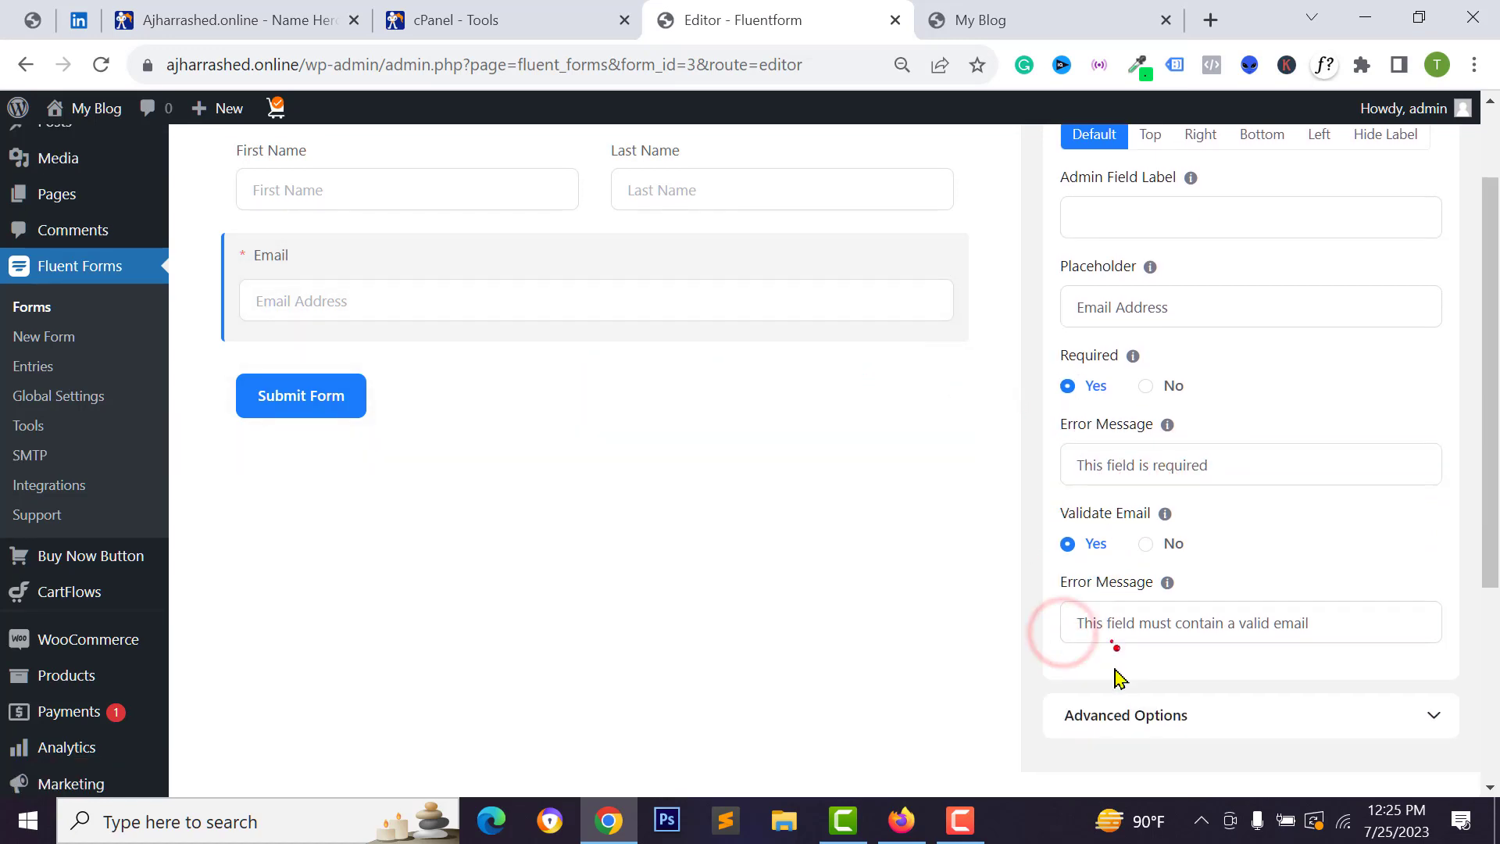
click(1136, 570)
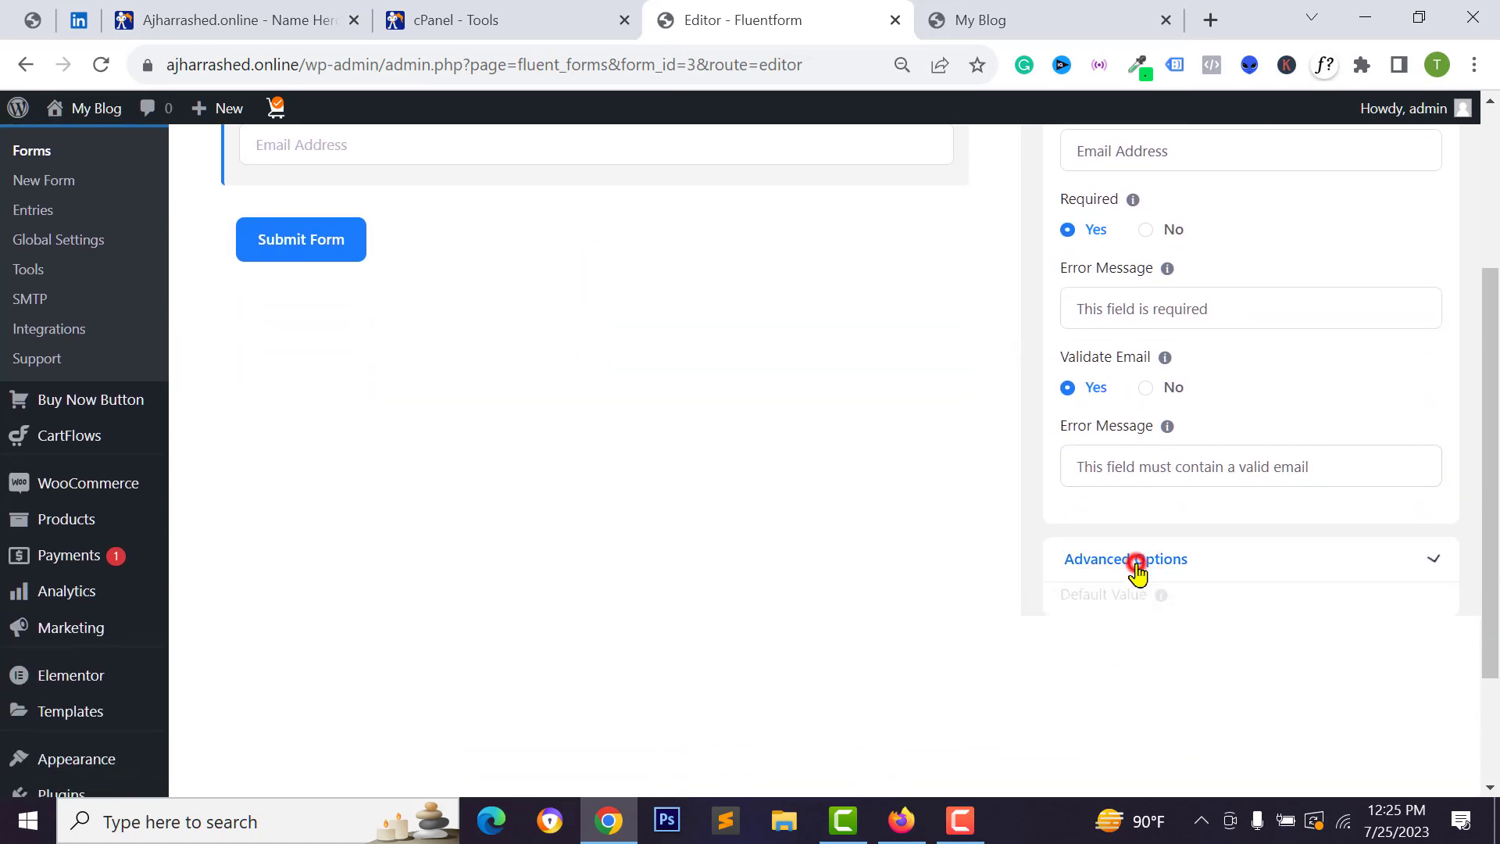
scroll(1139, 563, down, 10)
scroll(1122, 519, up, 3)
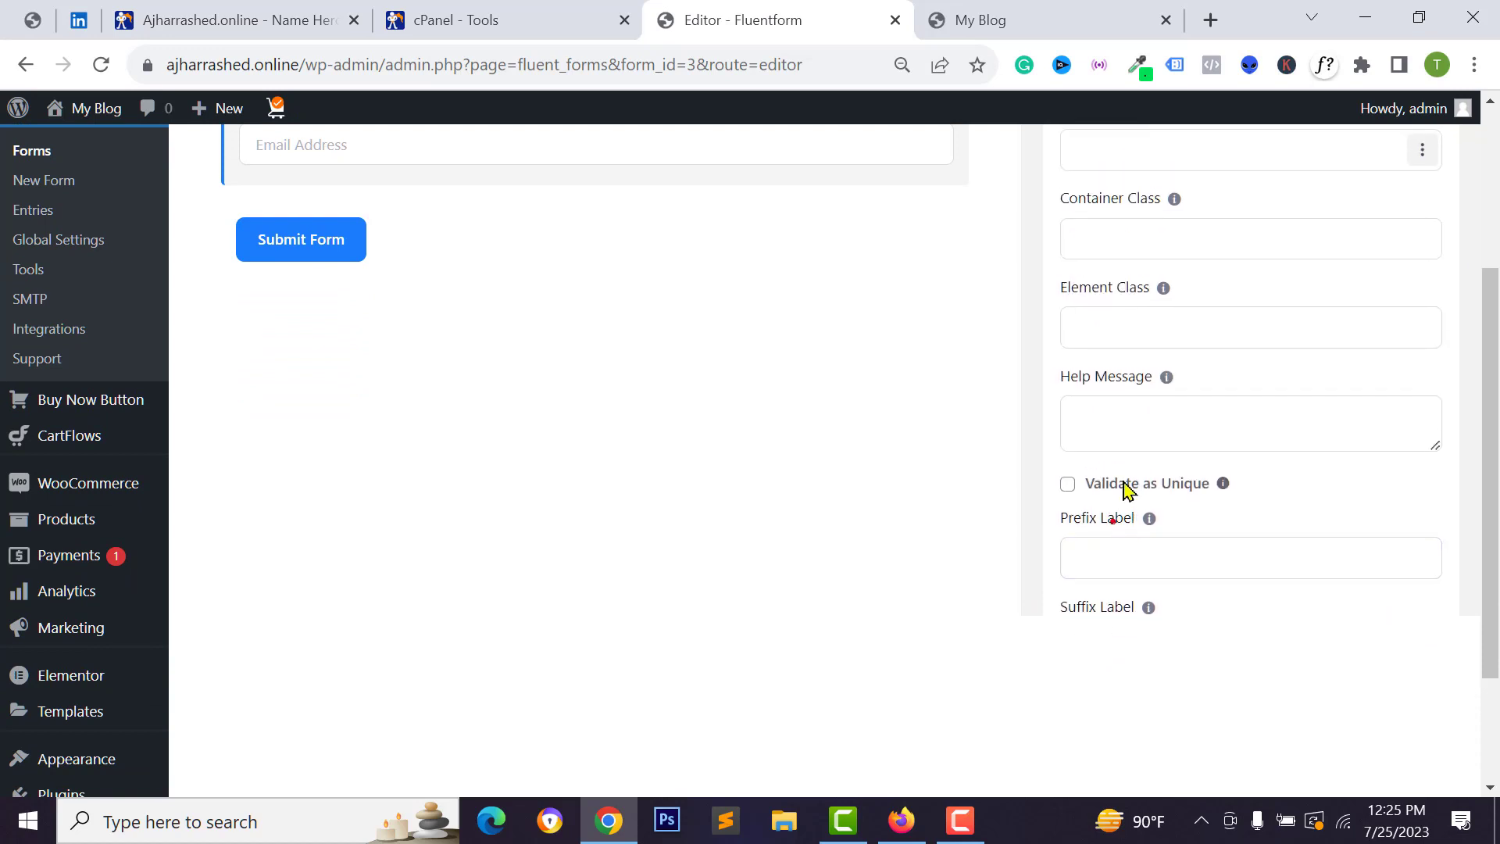
scroll(1126, 489, up, 4)
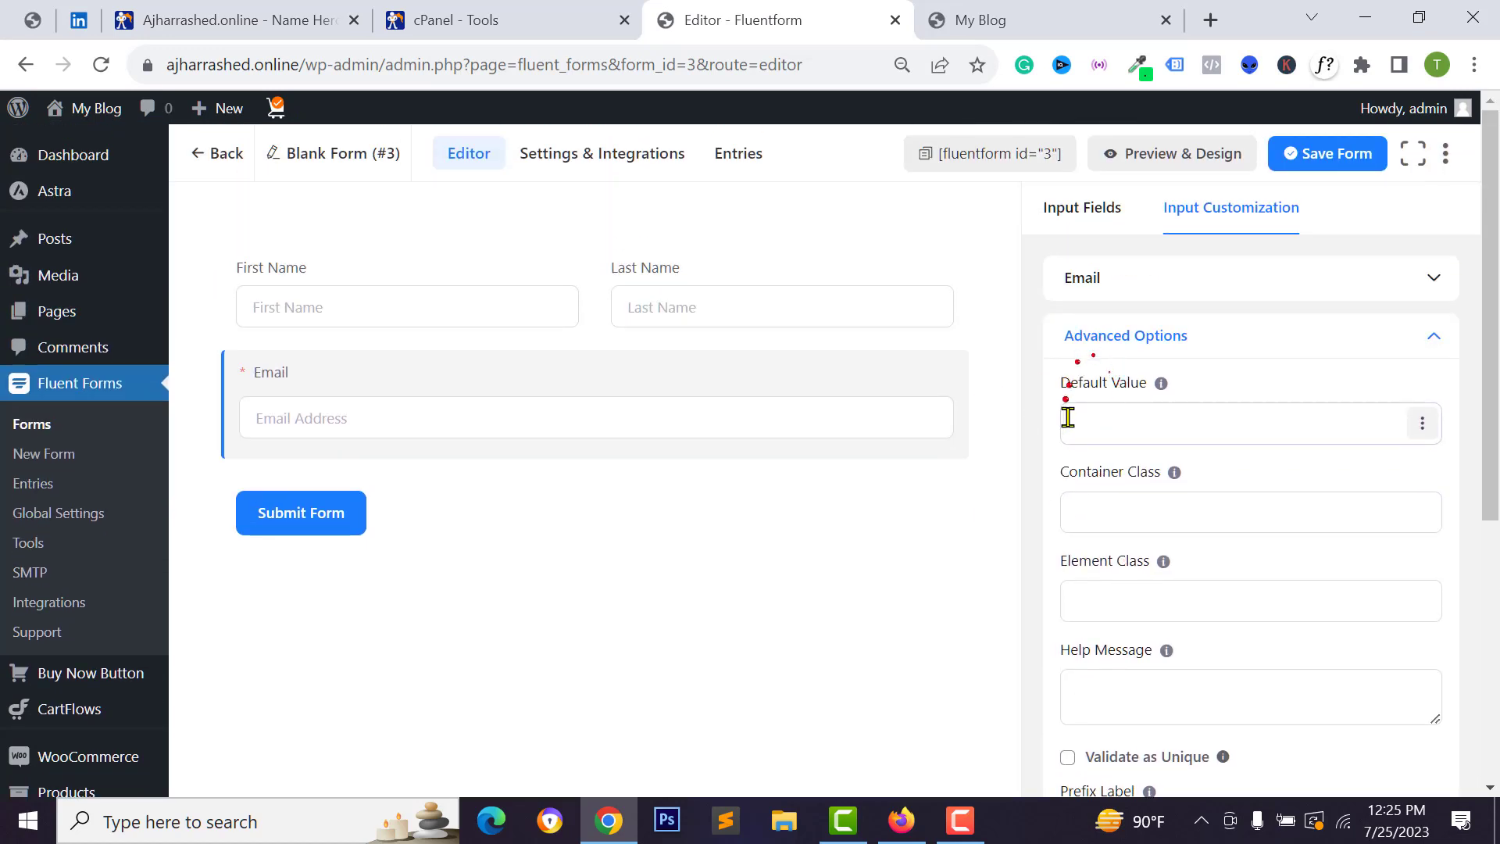
scroll(1140, 520, down, 7)
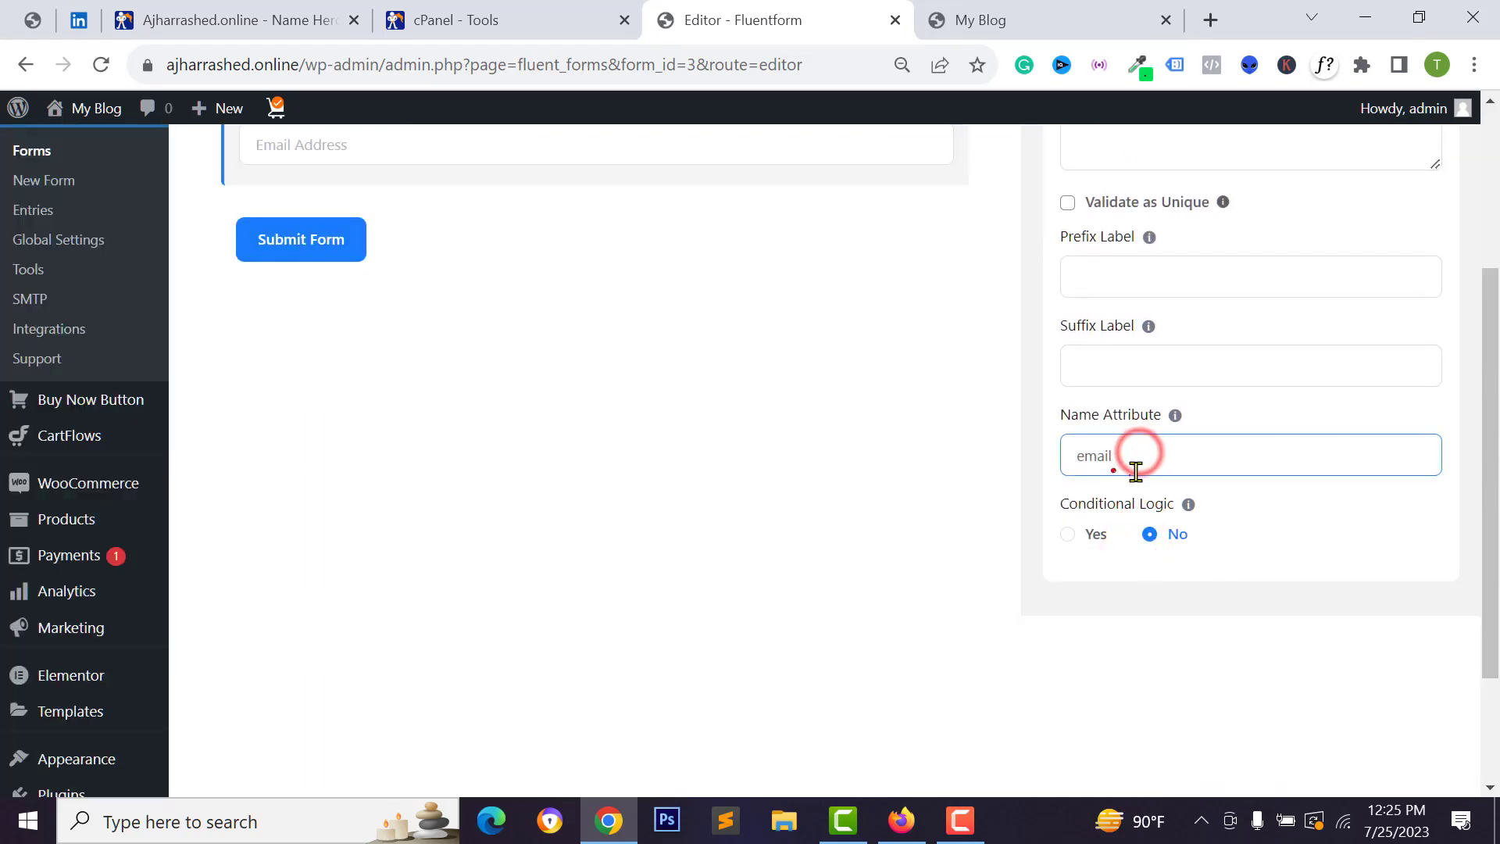
scroll(1129, 532, up, 2)
scroll(1117, 569, up, 5)
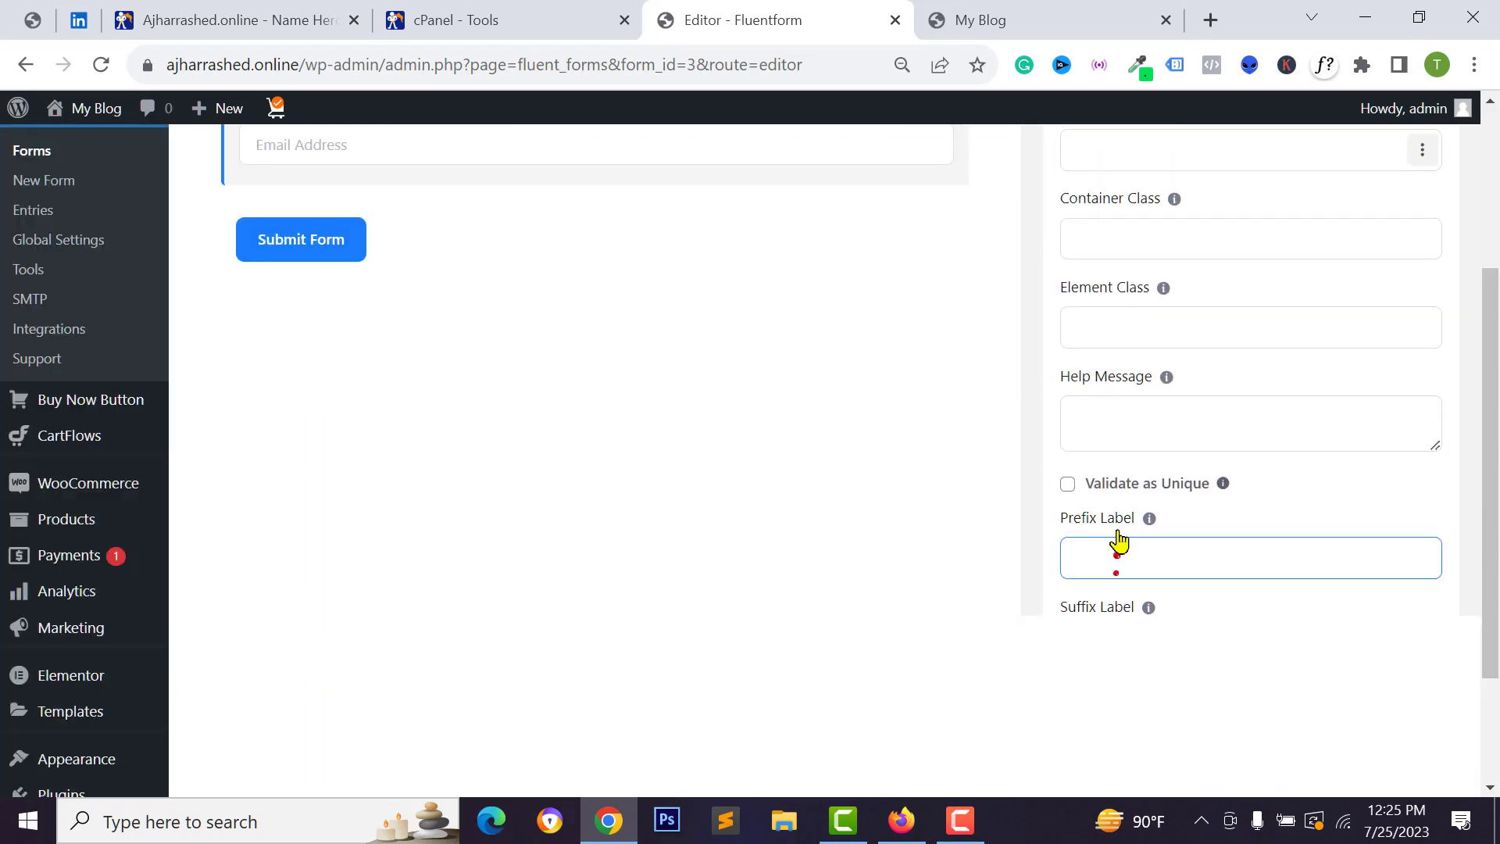
click(1073, 207)
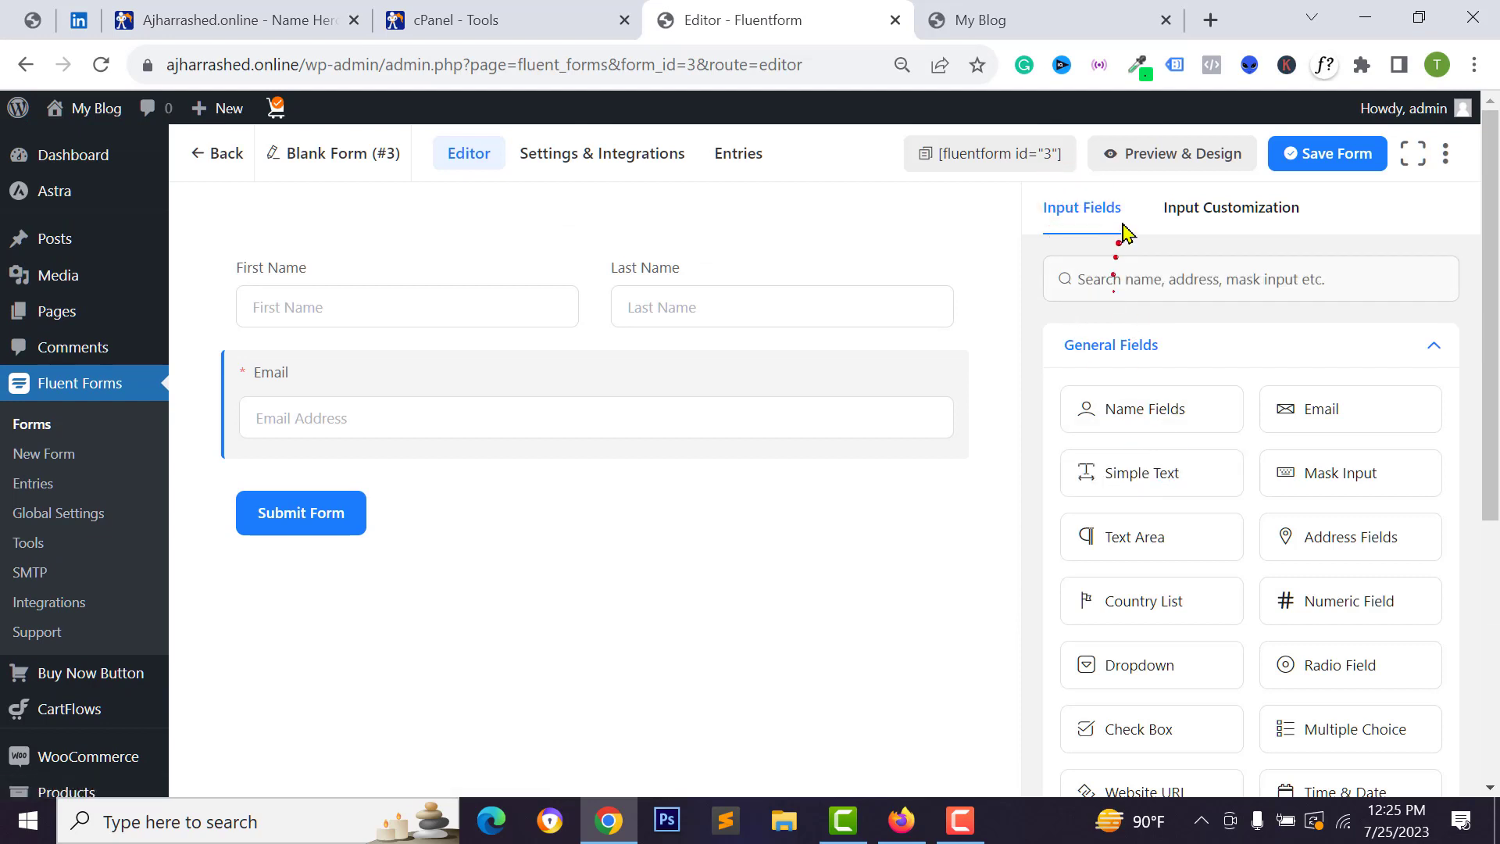
Place the Country List field under Email, giving a Select Country dropdown.
scroll(1163, 574, up, 1)
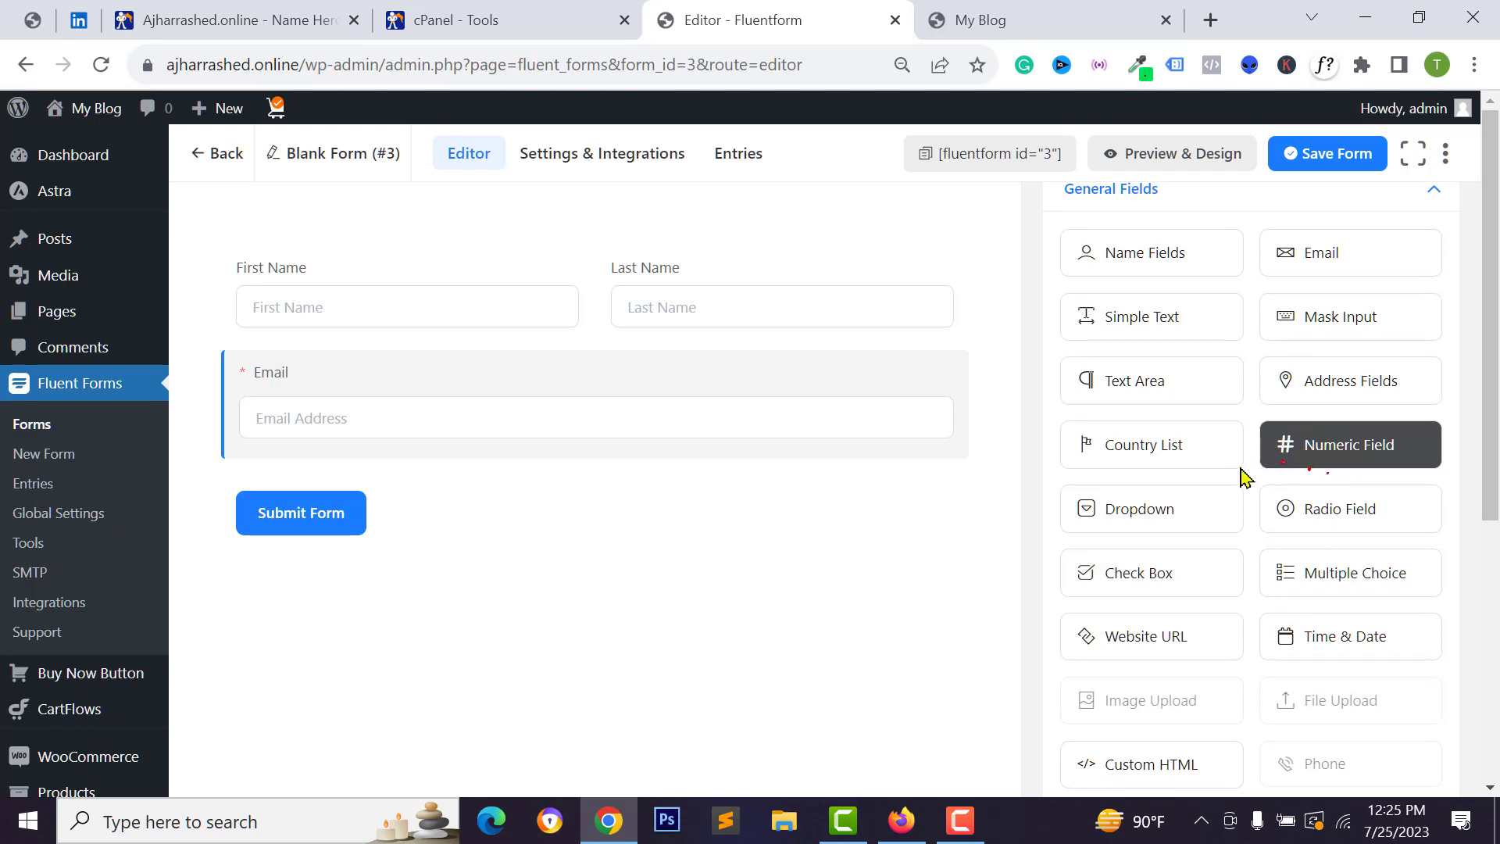
scroll(1149, 479, up, 2)
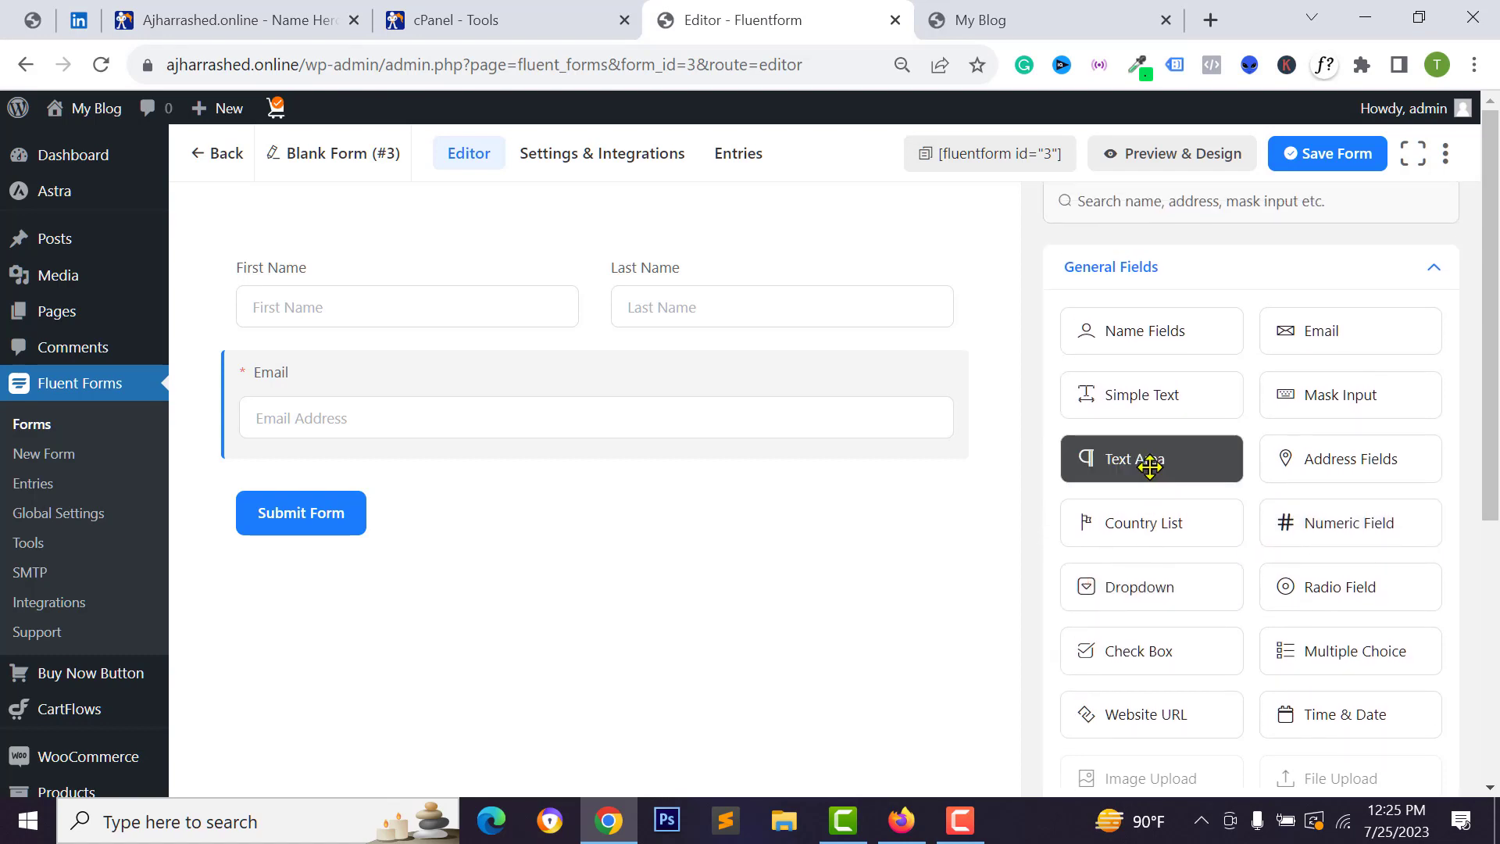
scroll(1140, 477, down, 3)
scroll(1172, 515, up, 2)
scroll(1195, 547, down, 2)
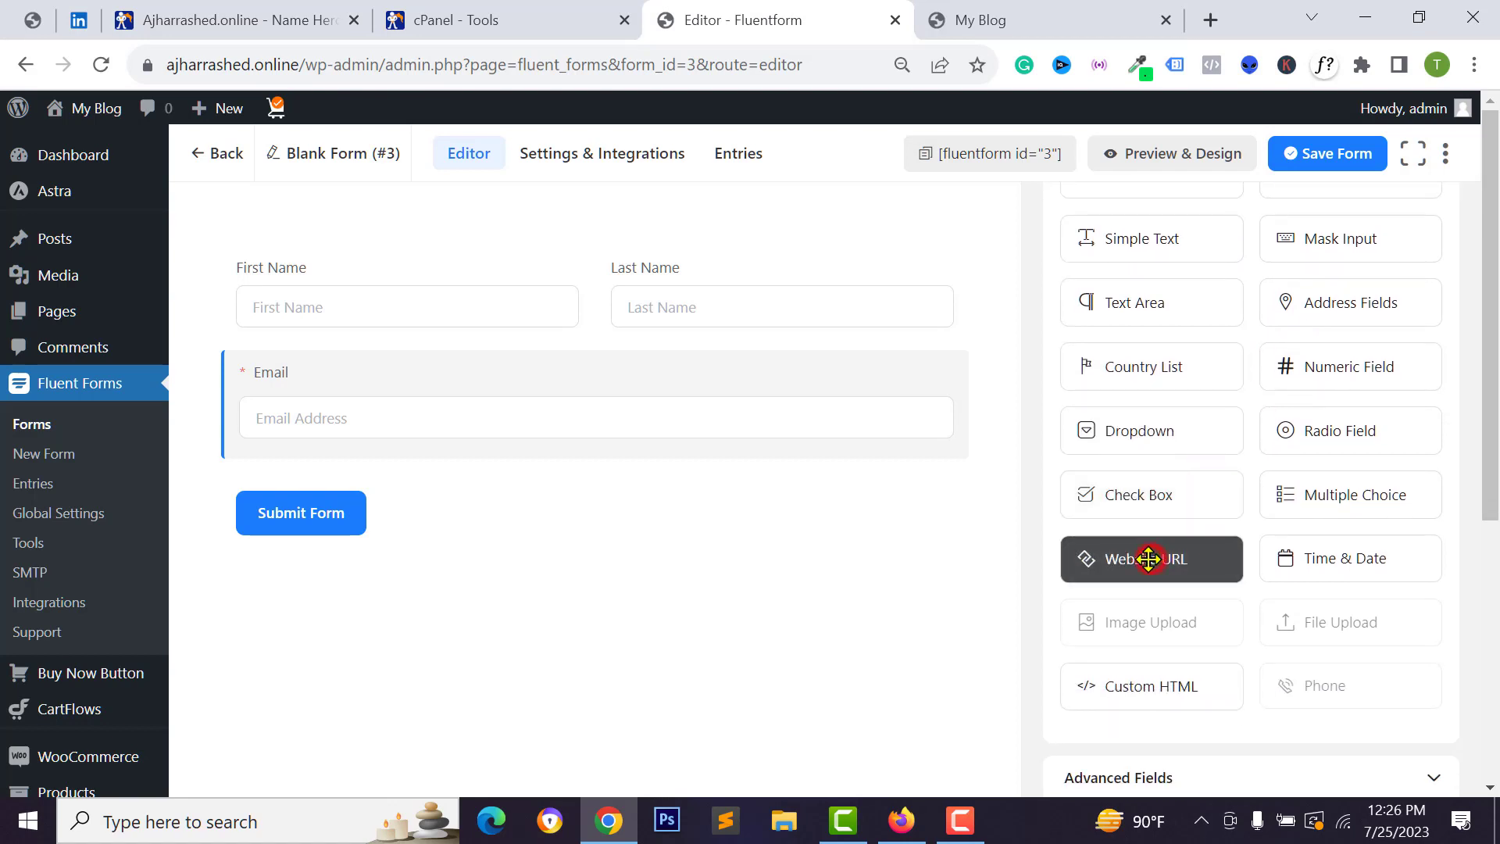
drag(1146, 558, 1283, 536)
scroll(1266, 547, up, 1)
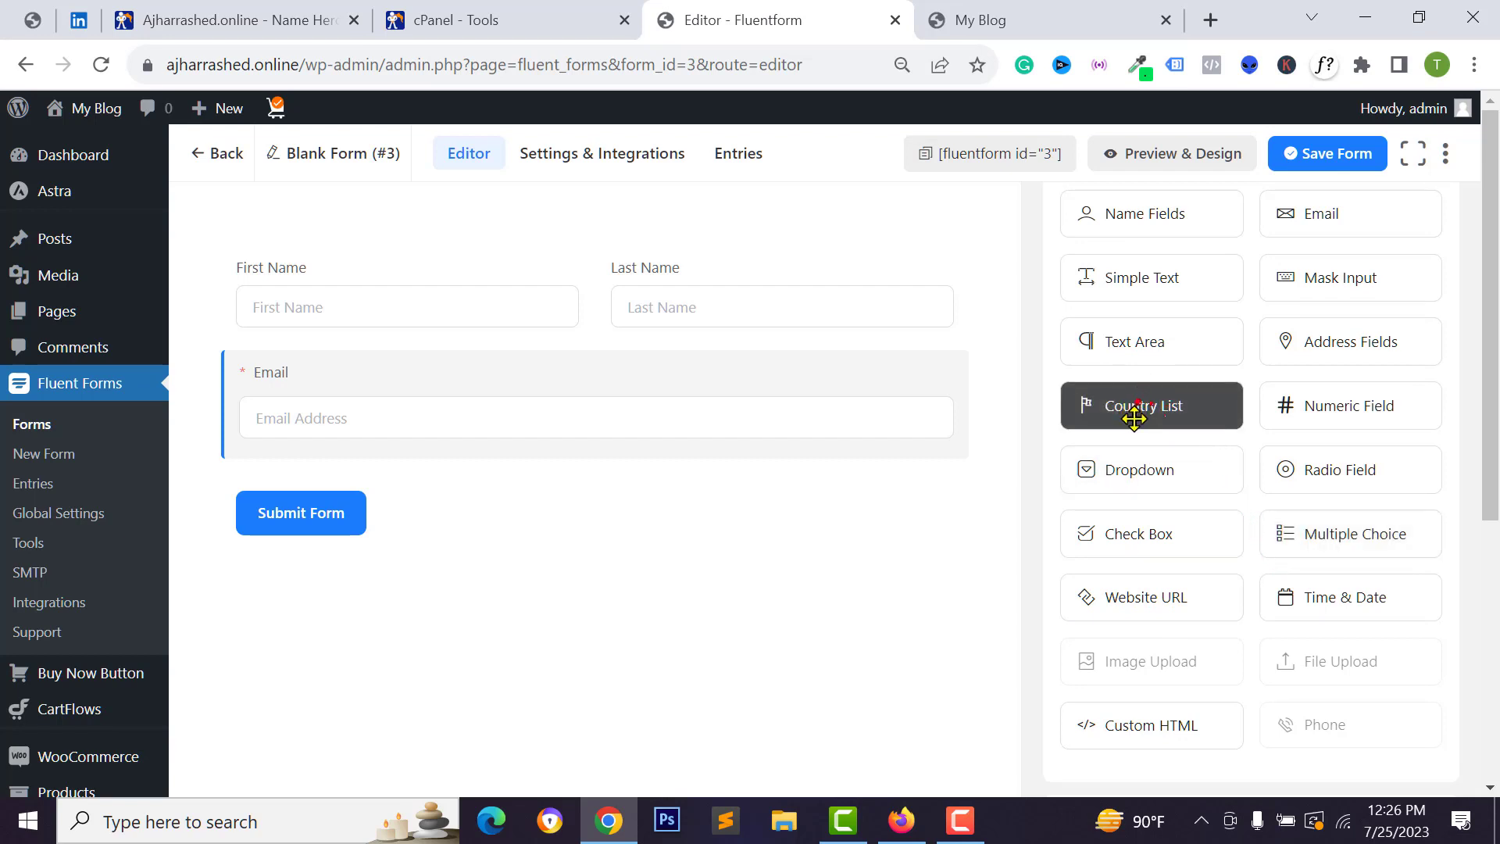
drag(1147, 425, 410, 500)
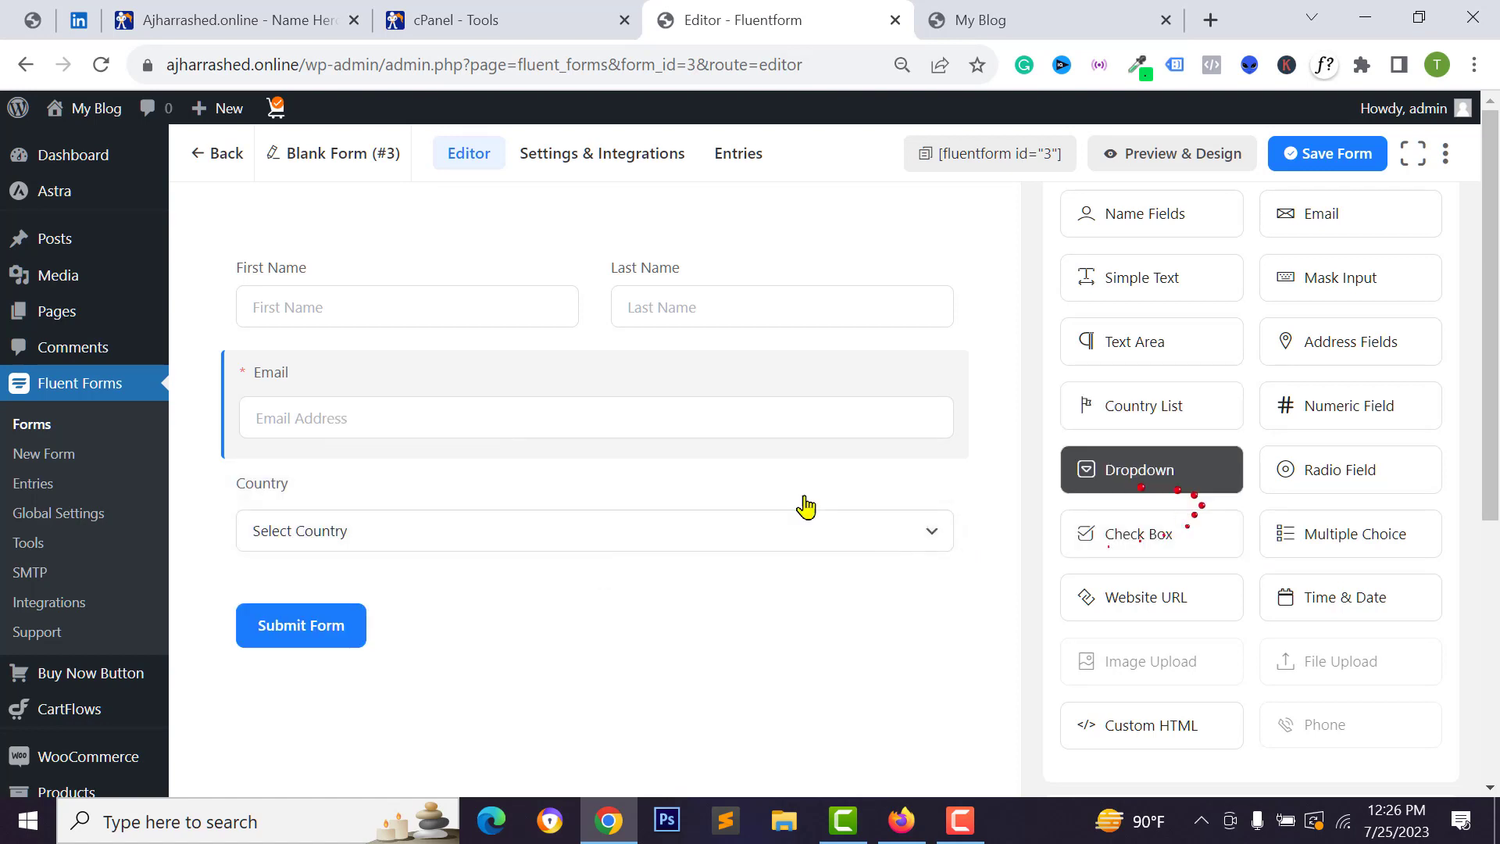
scroll(1182, 435, up, 1)
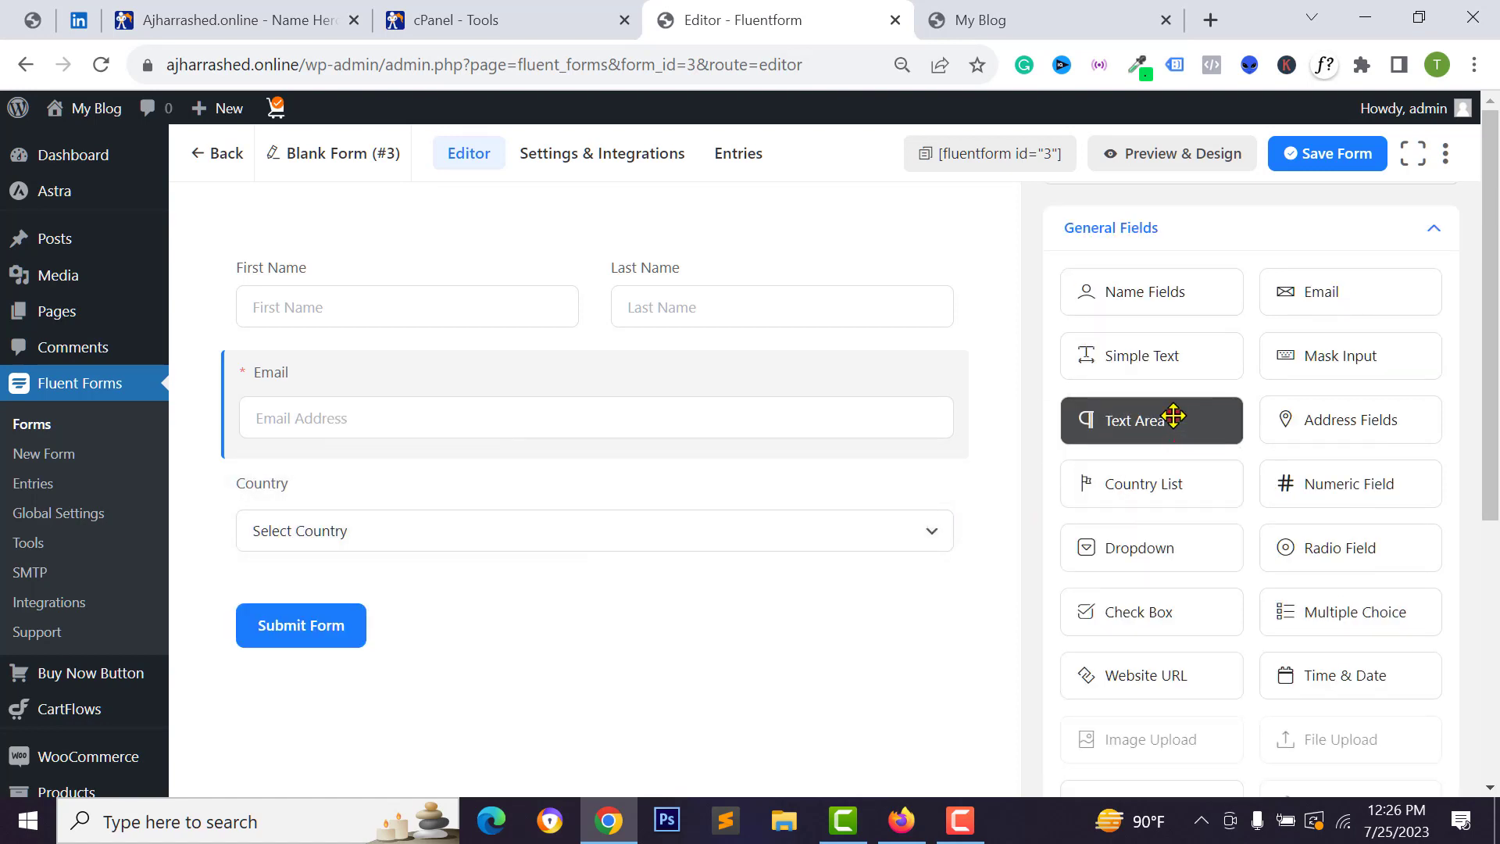
Add a Text Area below Country and label it 'Type your message'.
drag(1174, 417, 508, 639)
scroll(735, 464, down, 2)
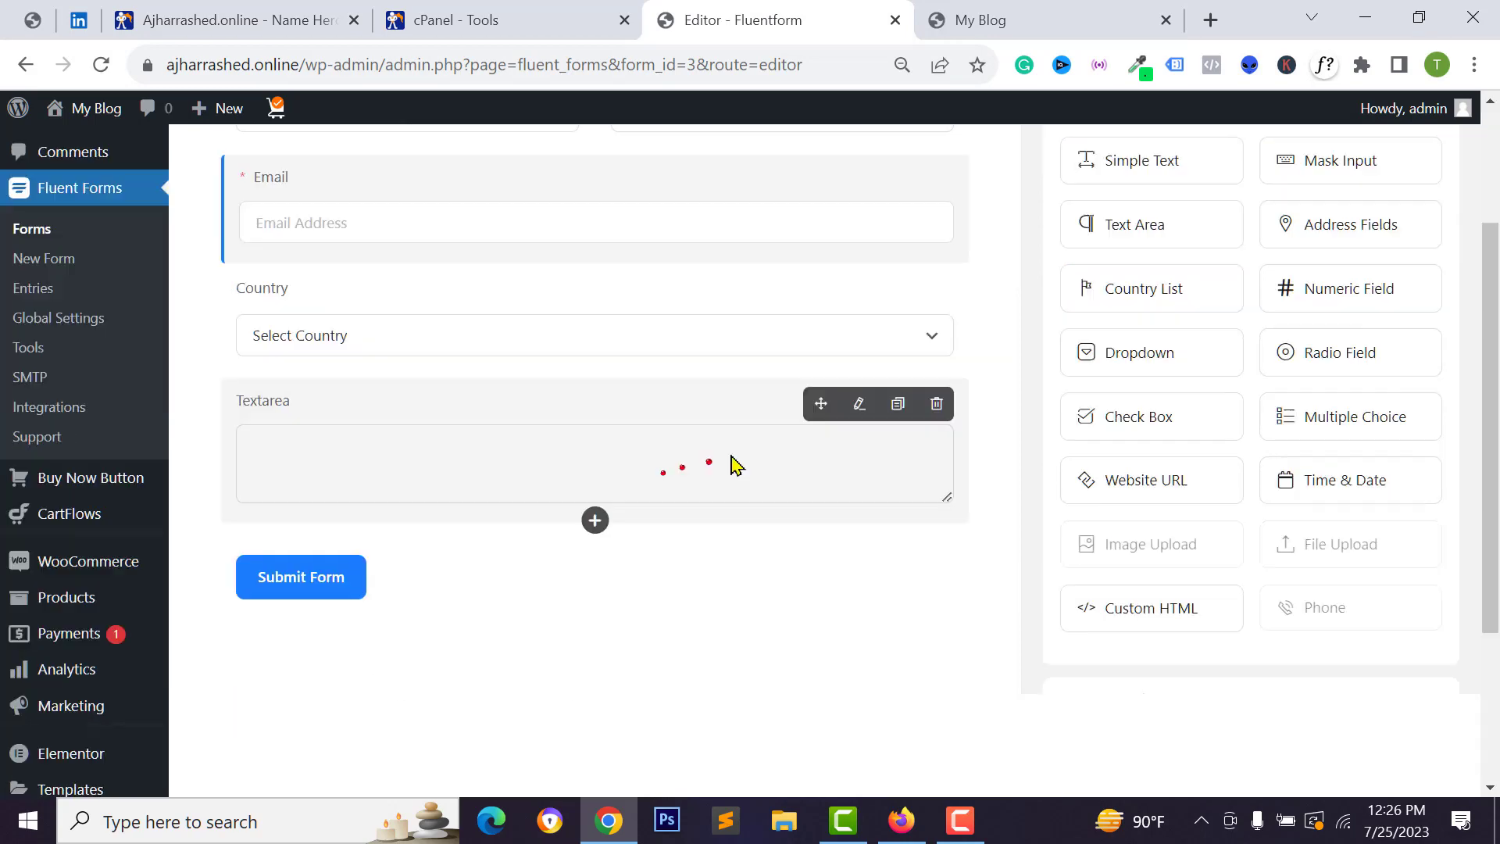
click(732, 463)
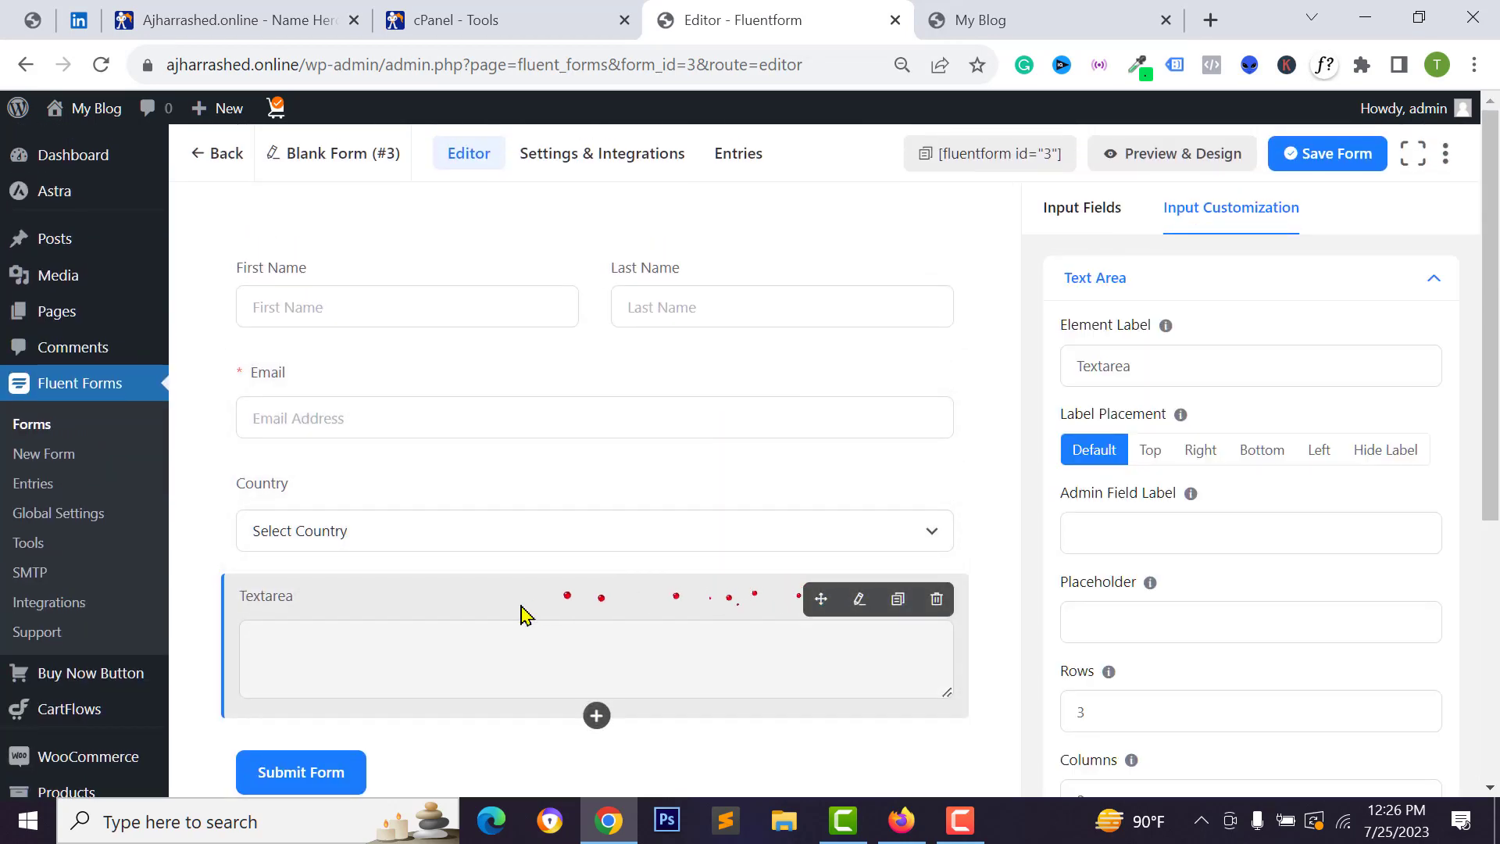
click(1122, 365)
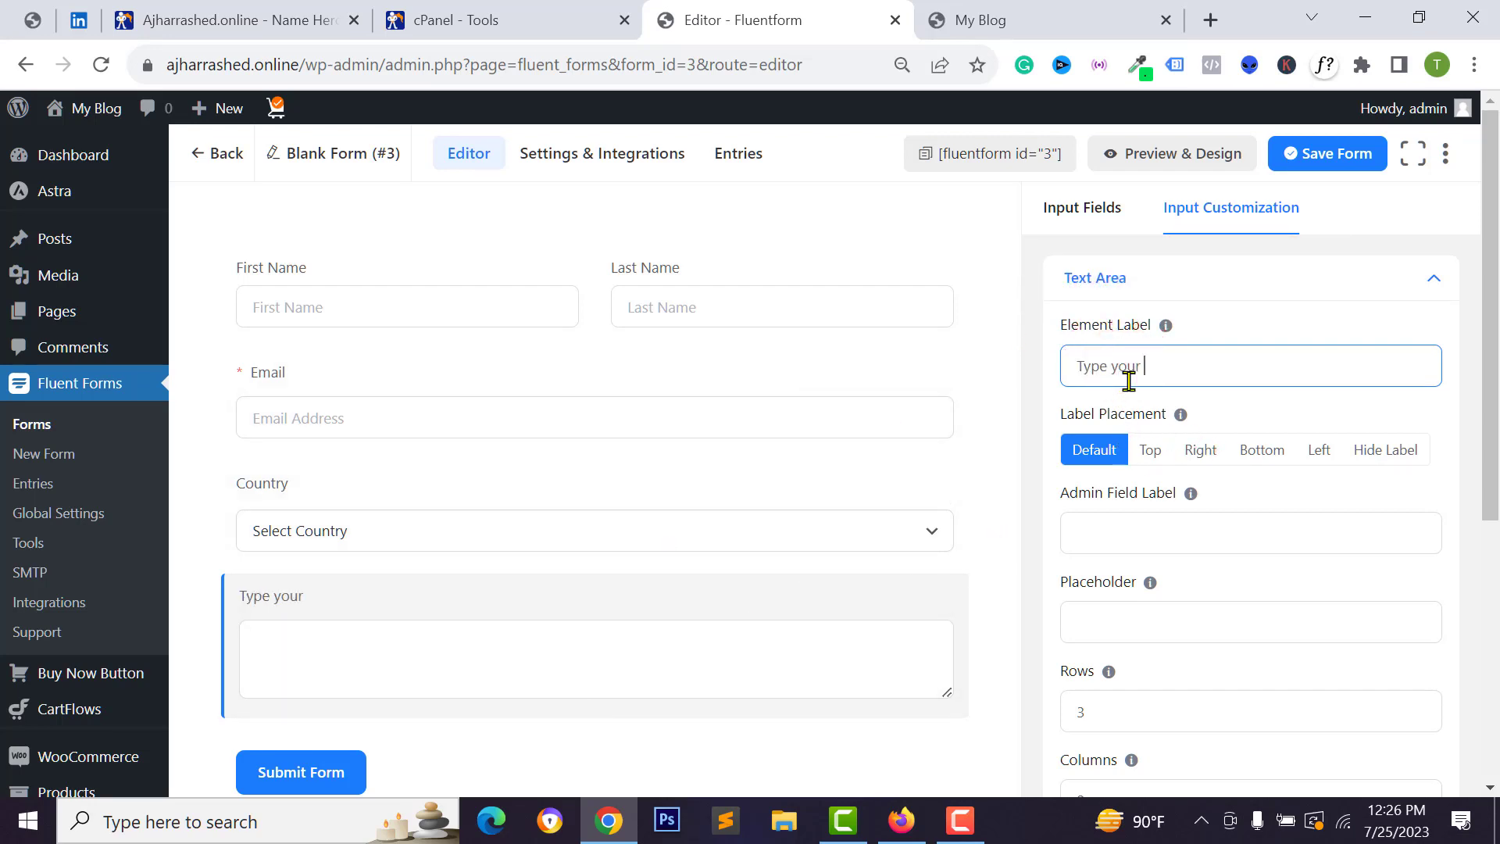
Make the message field required and save the form.
scroll(1155, 664, down, 4)
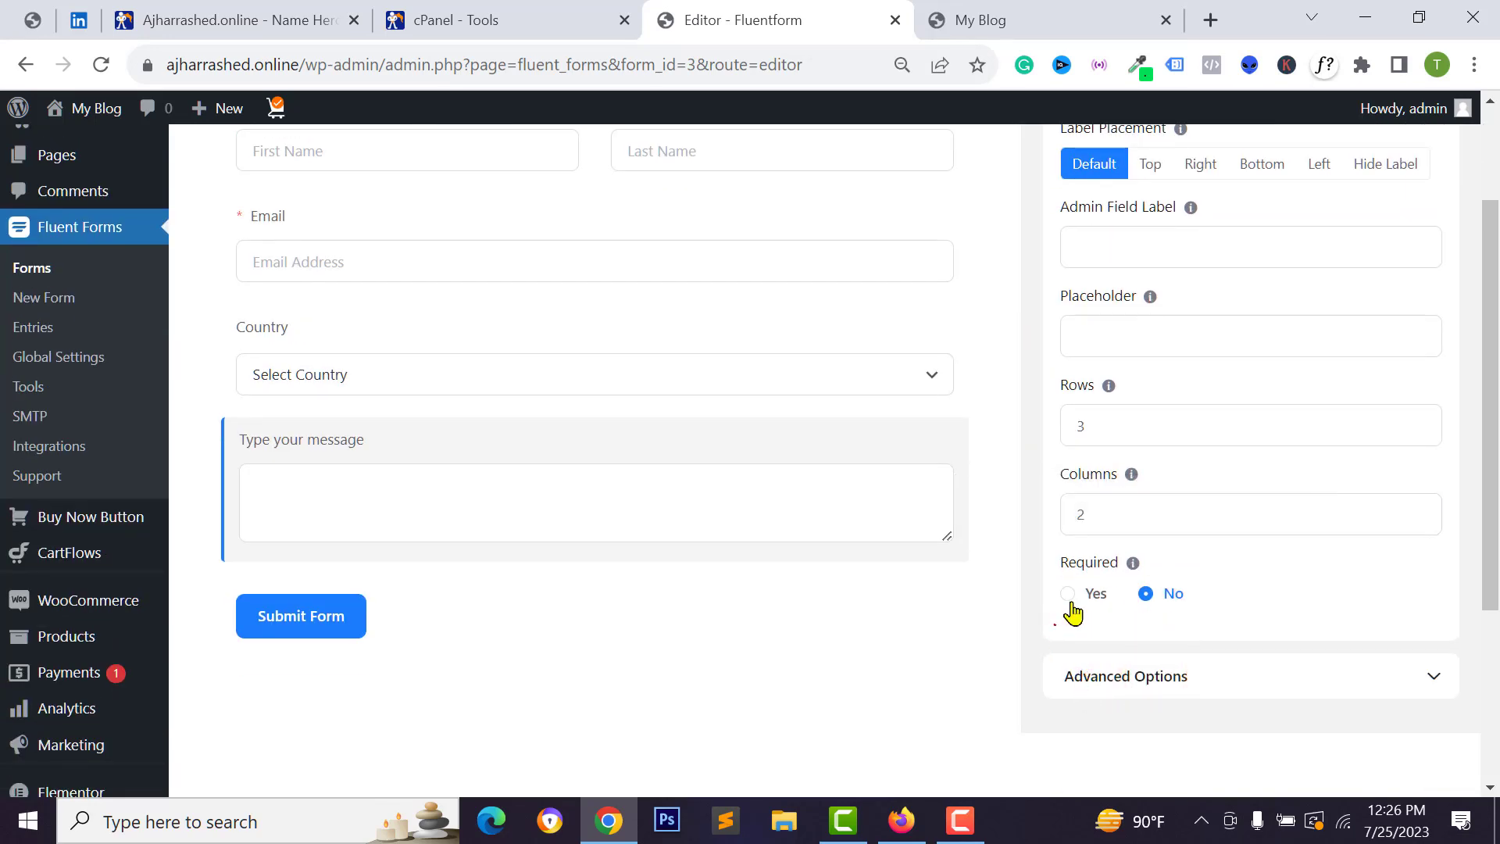
click(1069, 595)
scroll(1172, 391, up, 4)
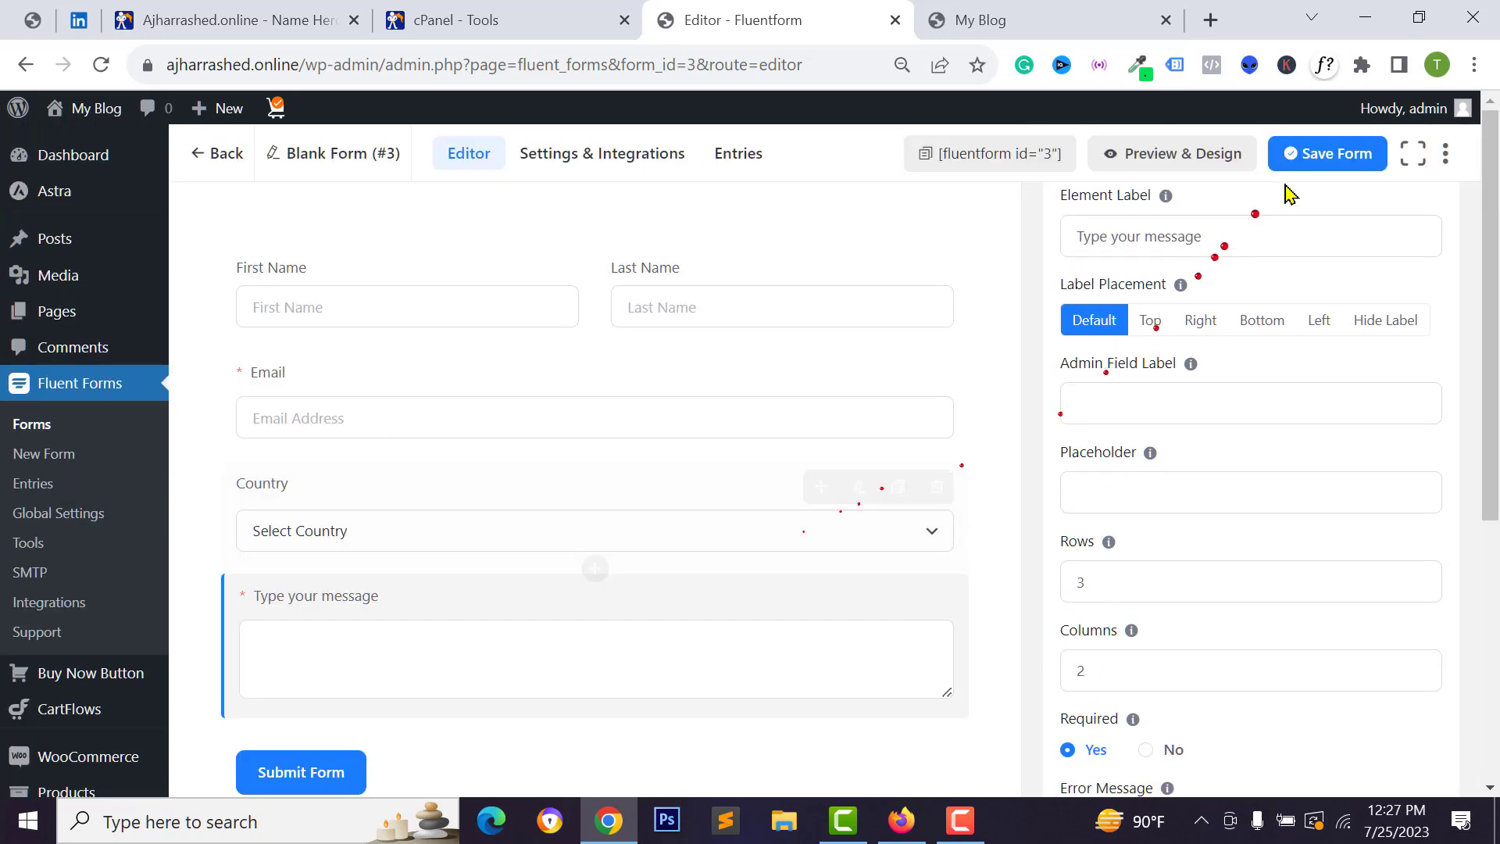
click(1313, 155)
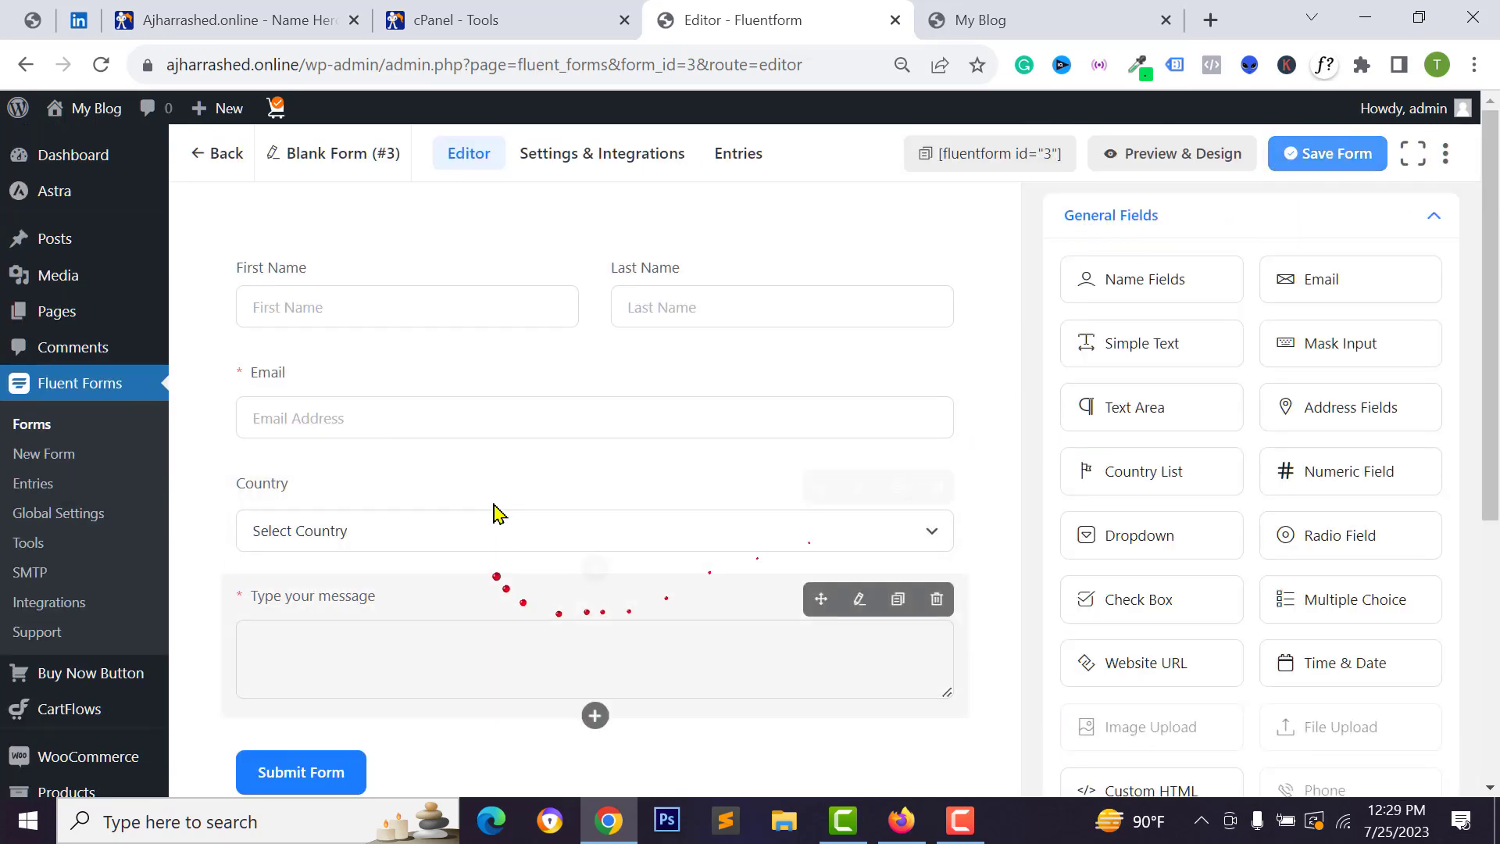
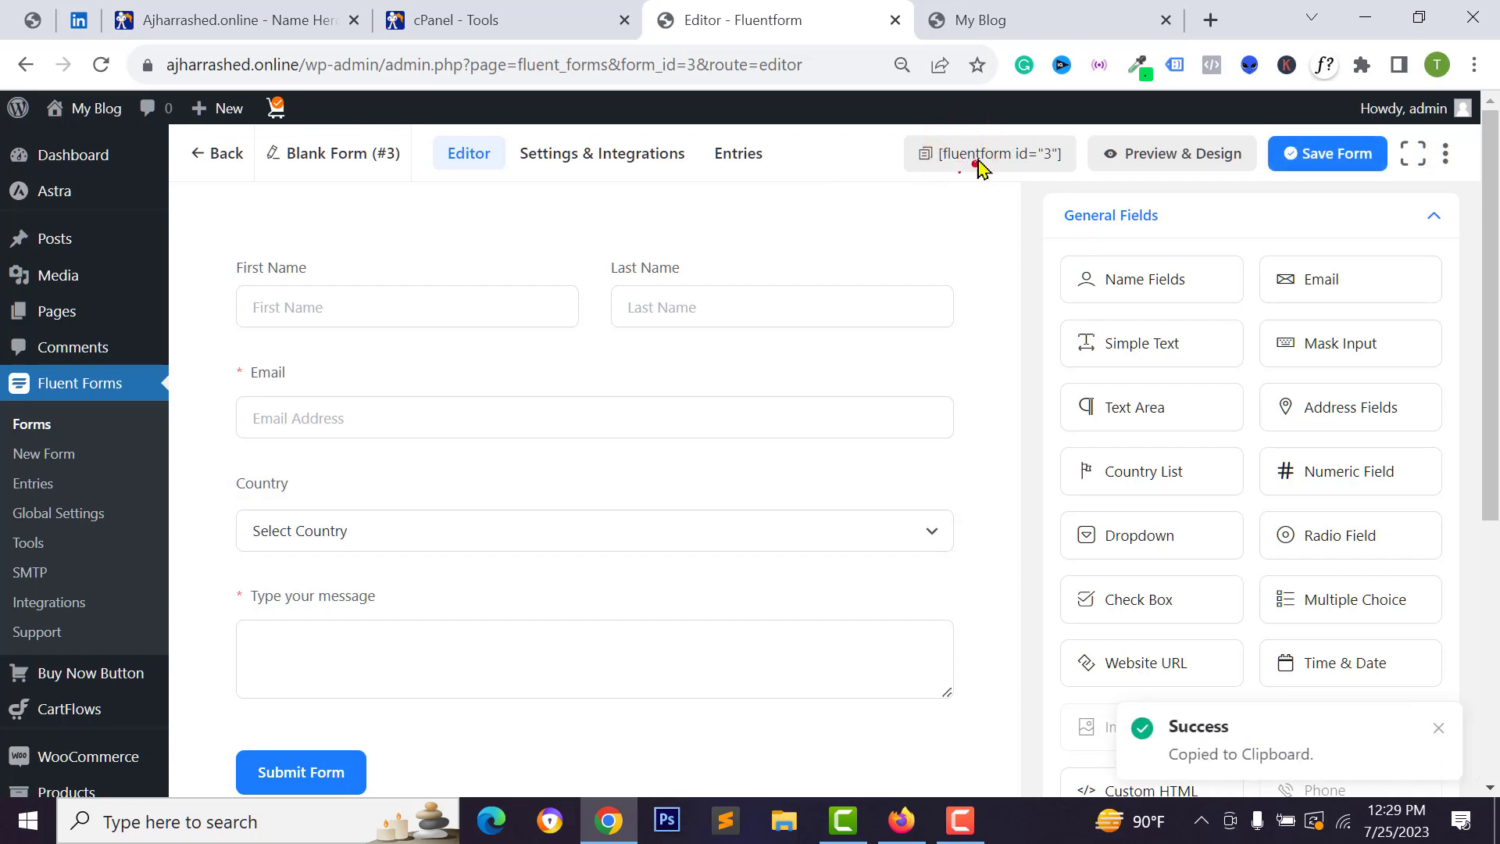
Copy the contact form's shortcode [fluentform id="3"] to the clipboard.
click(983, 160)
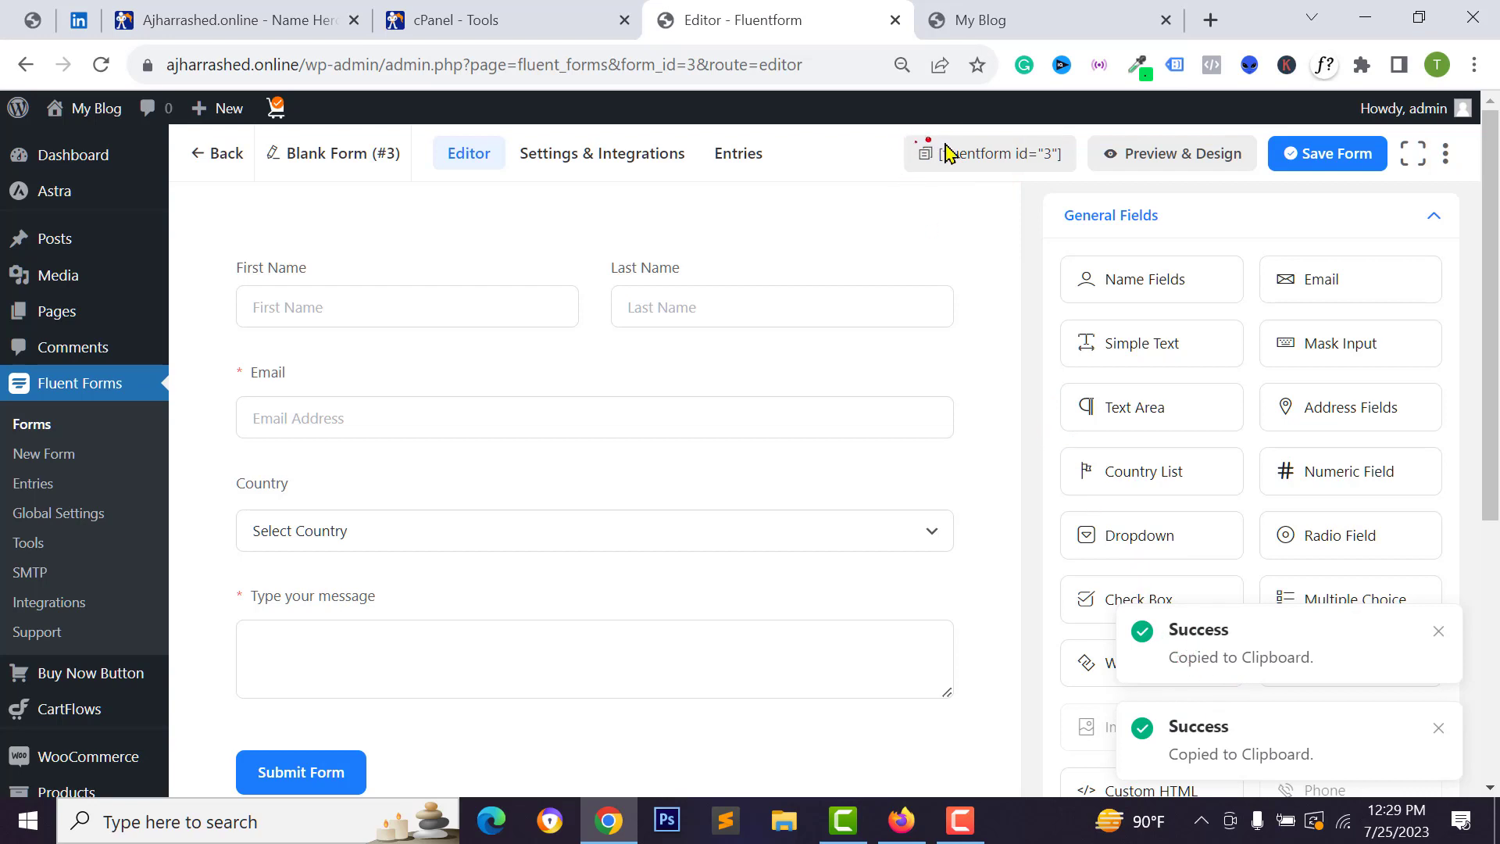
mouse_move(74, 312)
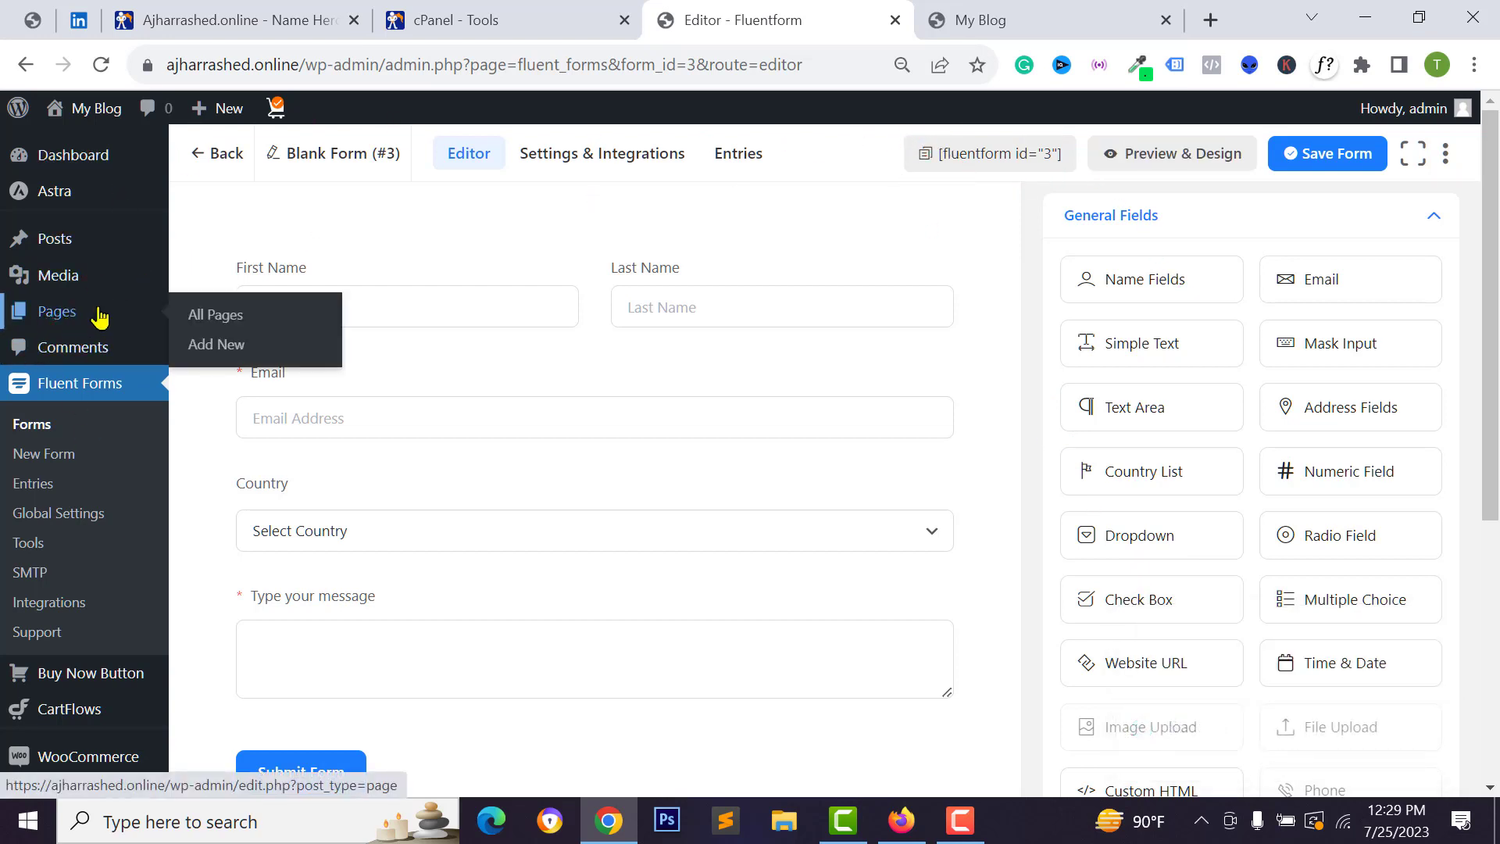
Start a new WordPress page in a separate tab and title it Contact.
right_click(226, 344)
click(301, 363)
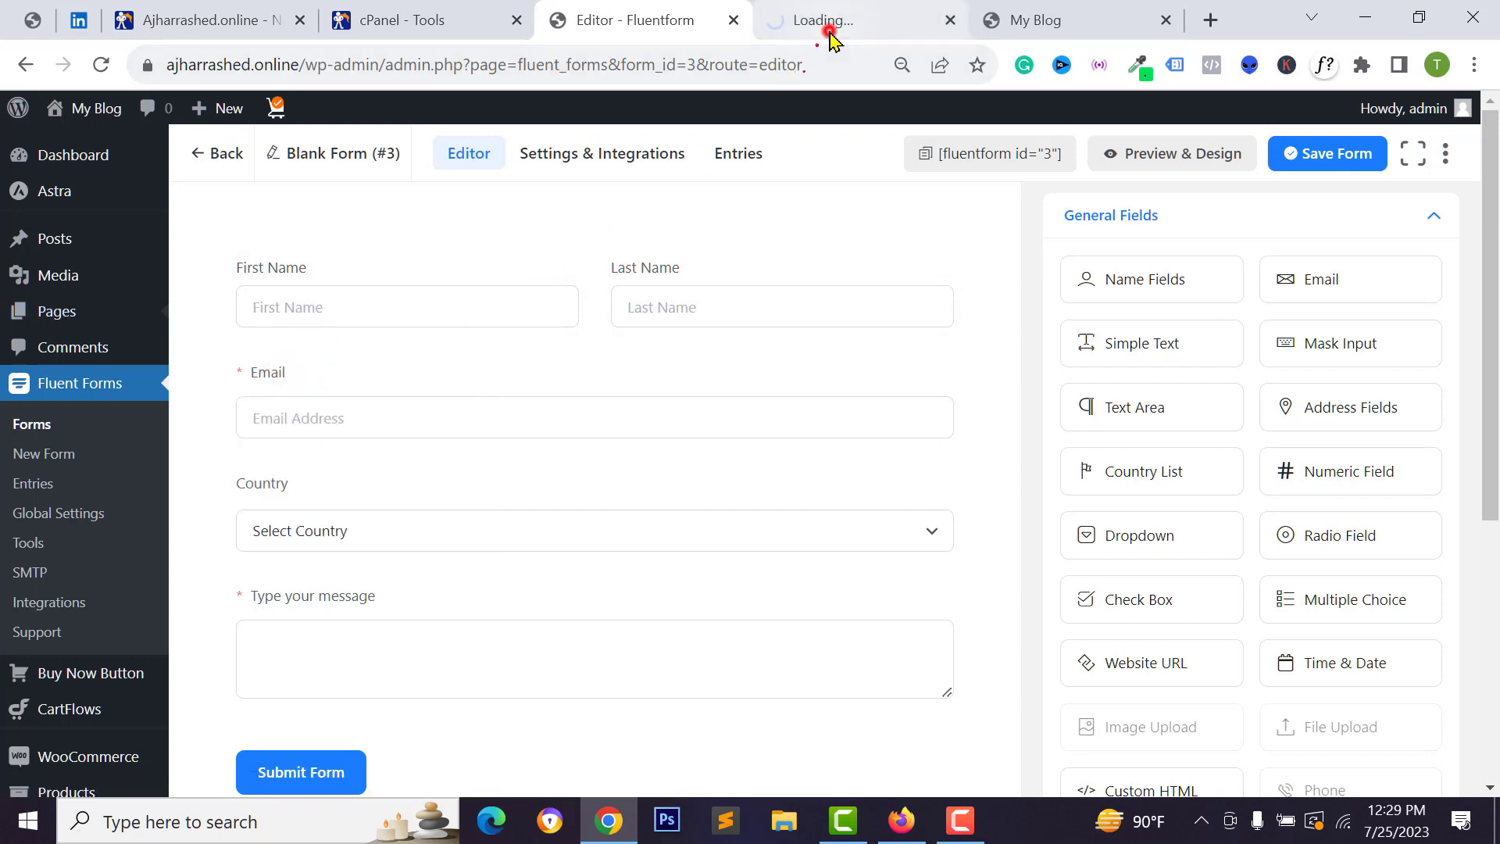
click(828, 32)
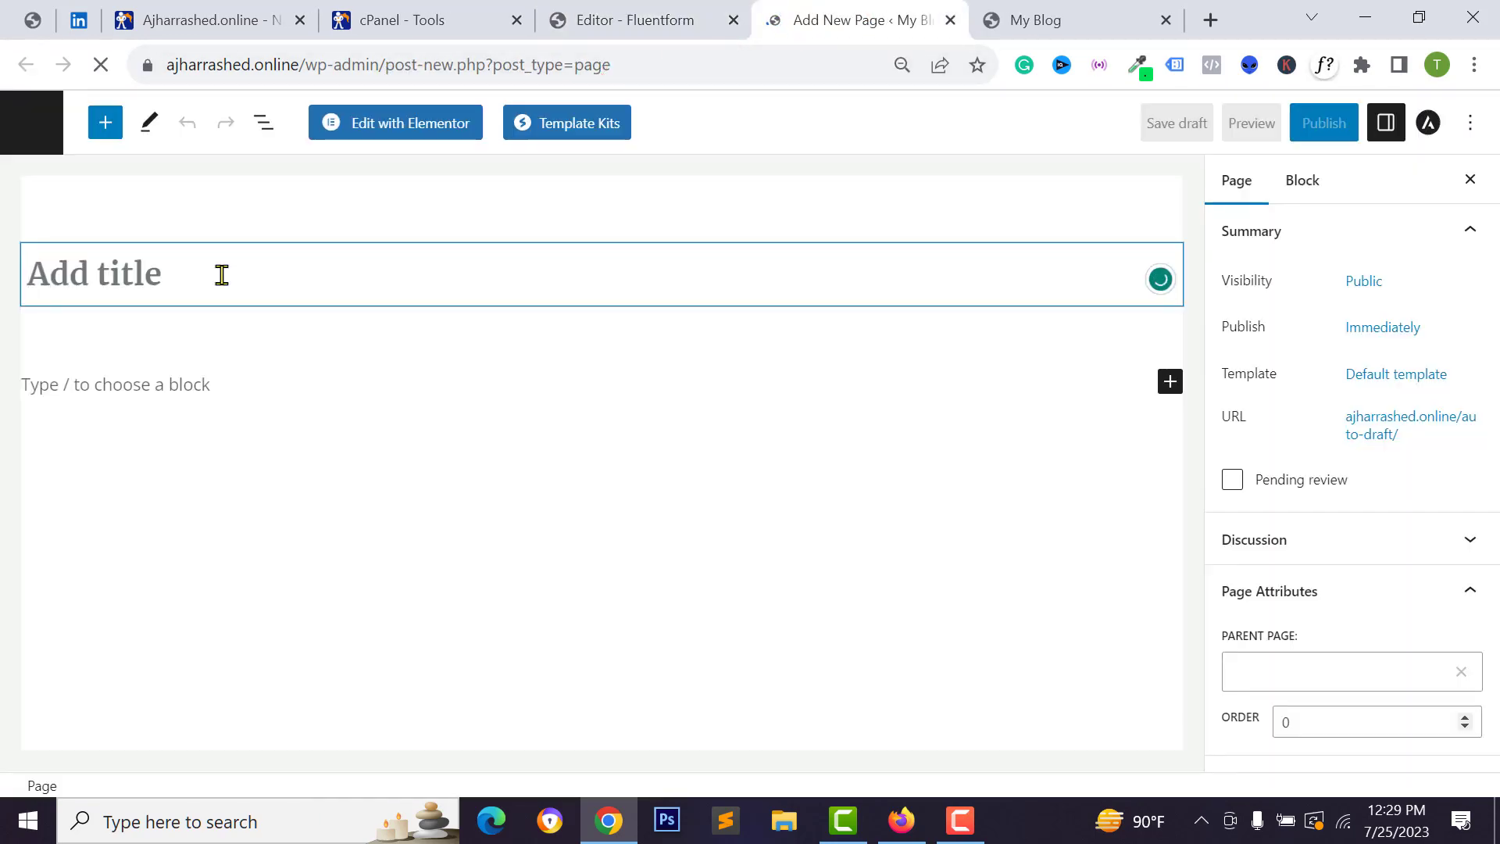
text(Contact)
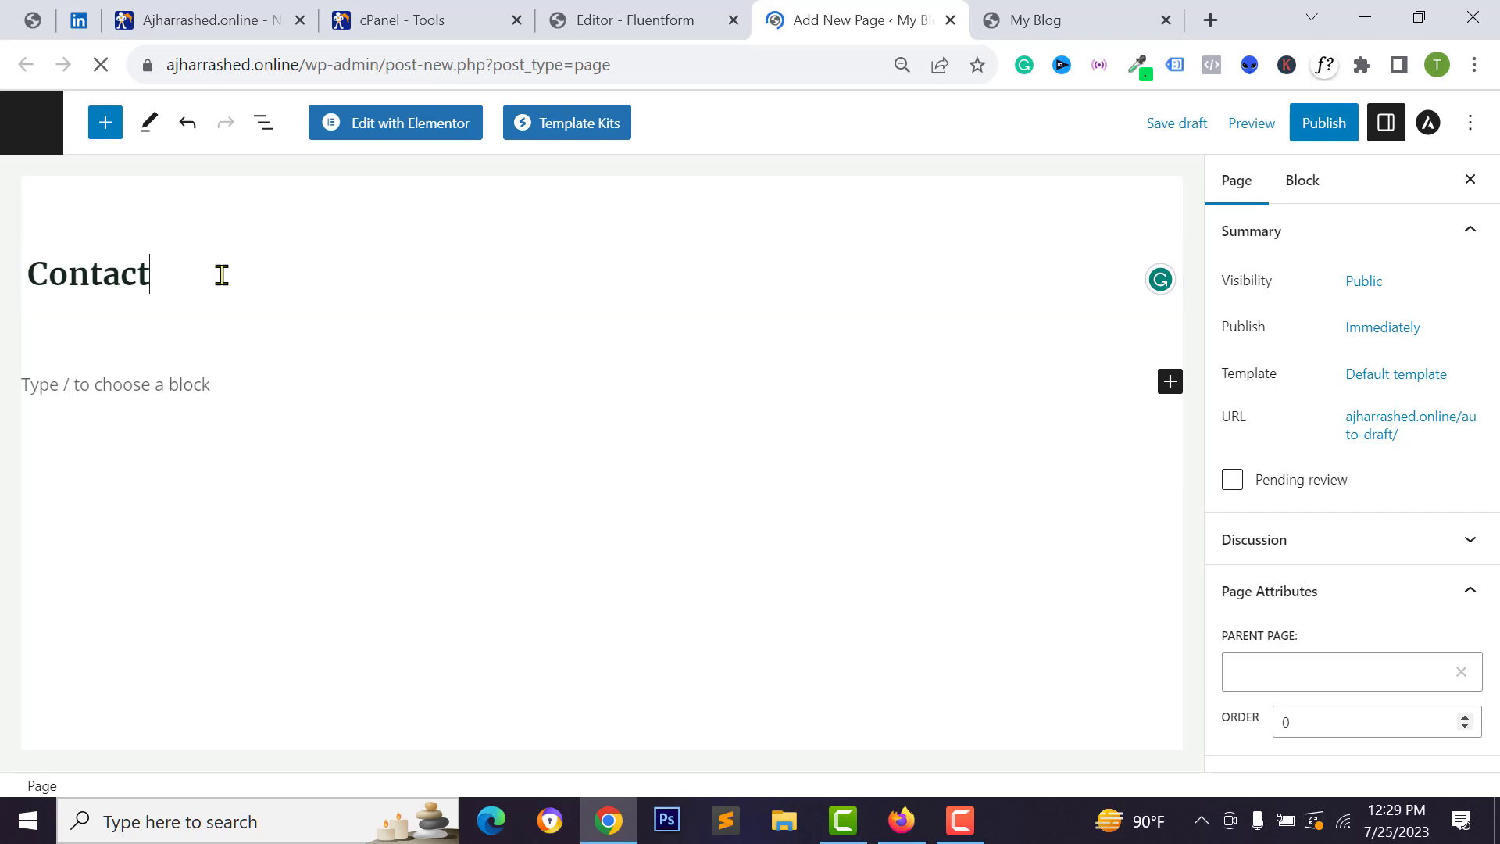
Add a Shortcode block containing the pasted [fluentform id="3"] shortcode.
click(160, 379)
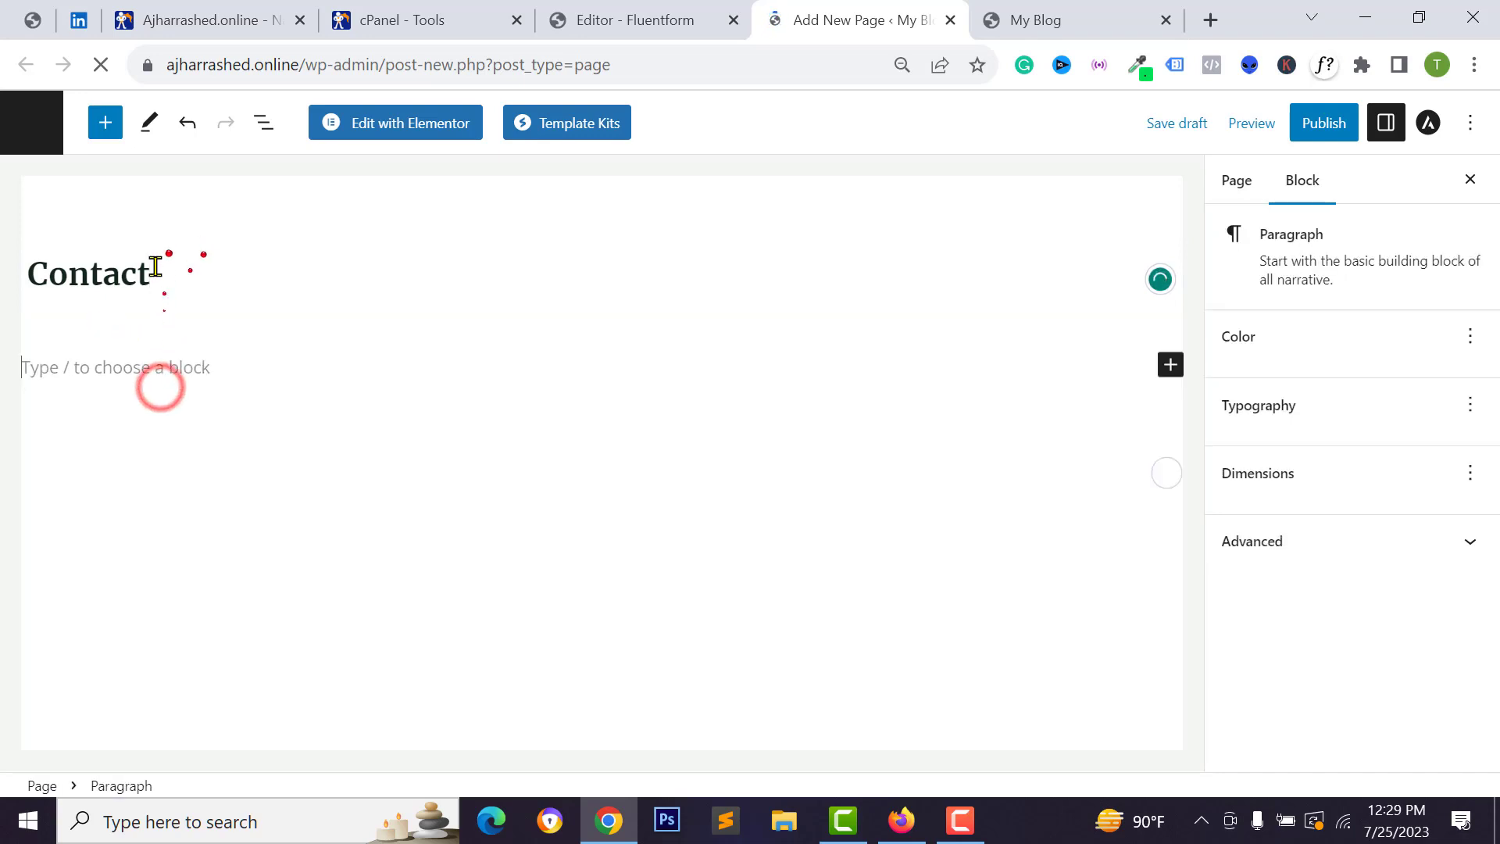
click(148, 368)
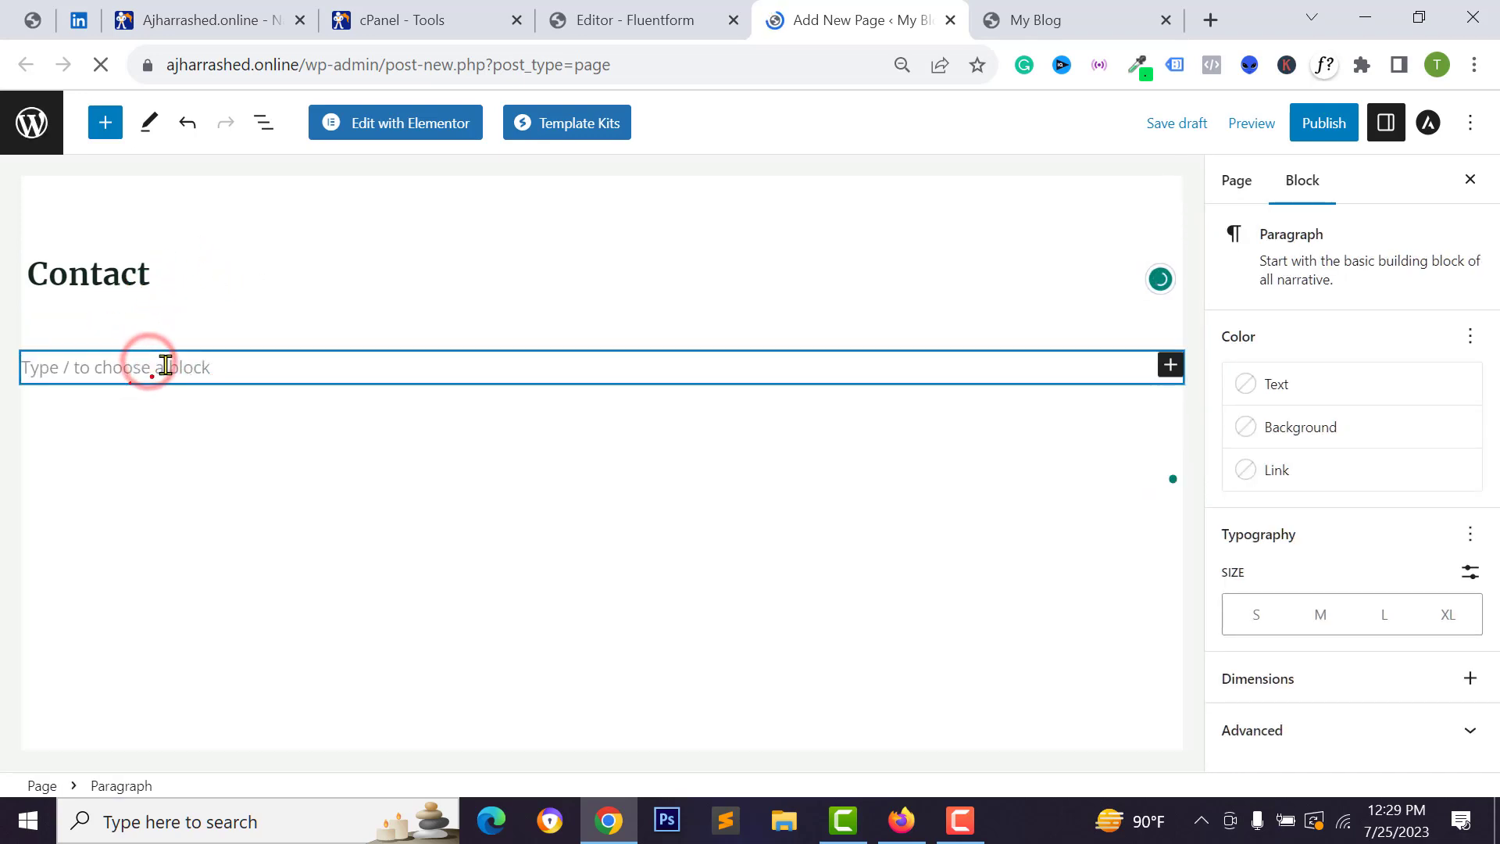
click(1170, 365)
click(909, 621)
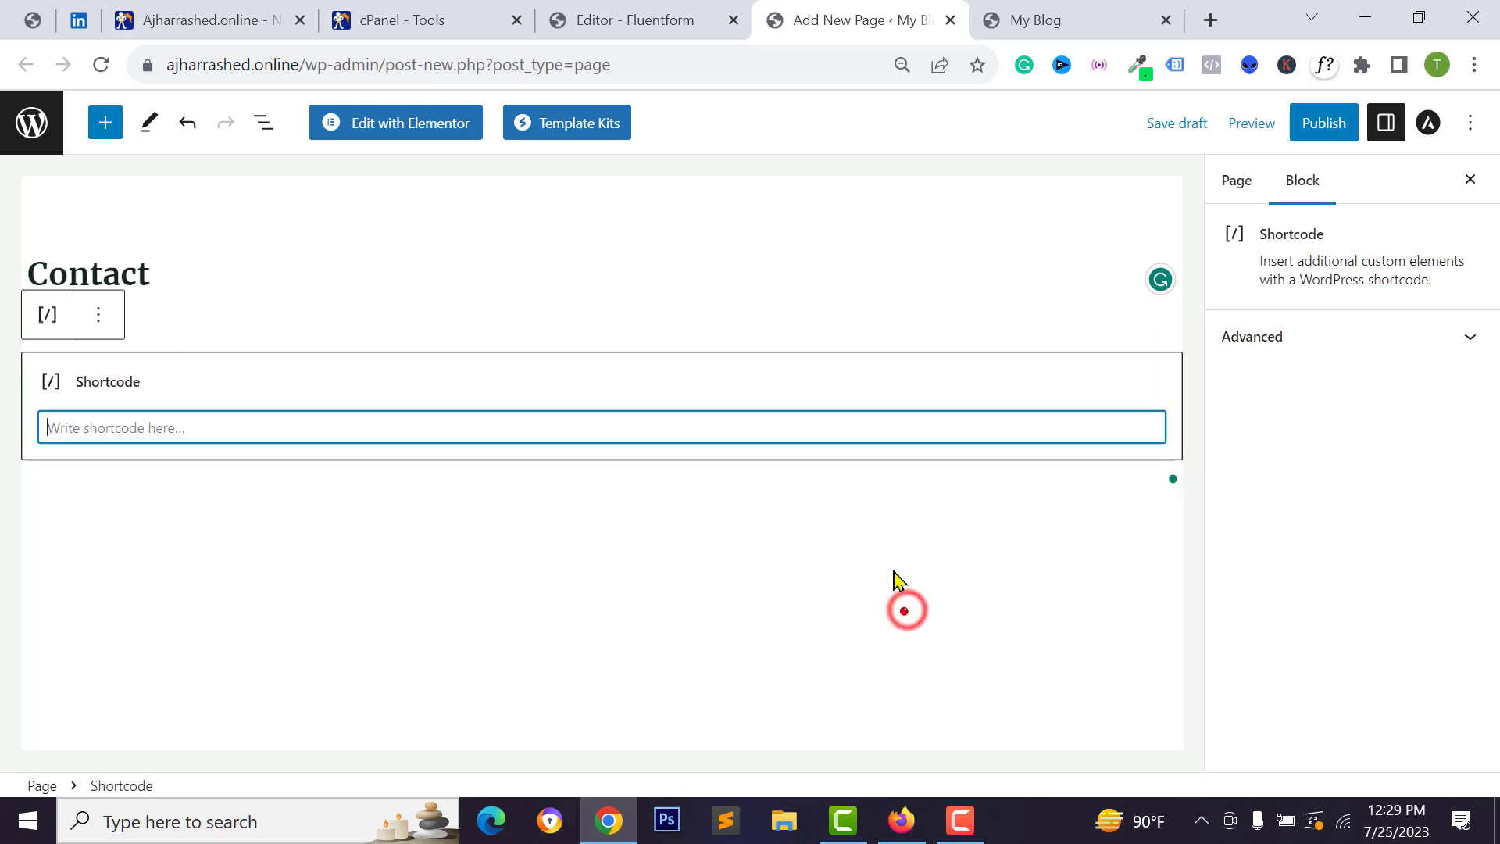
right_click(123, 429)
click(179, 246)
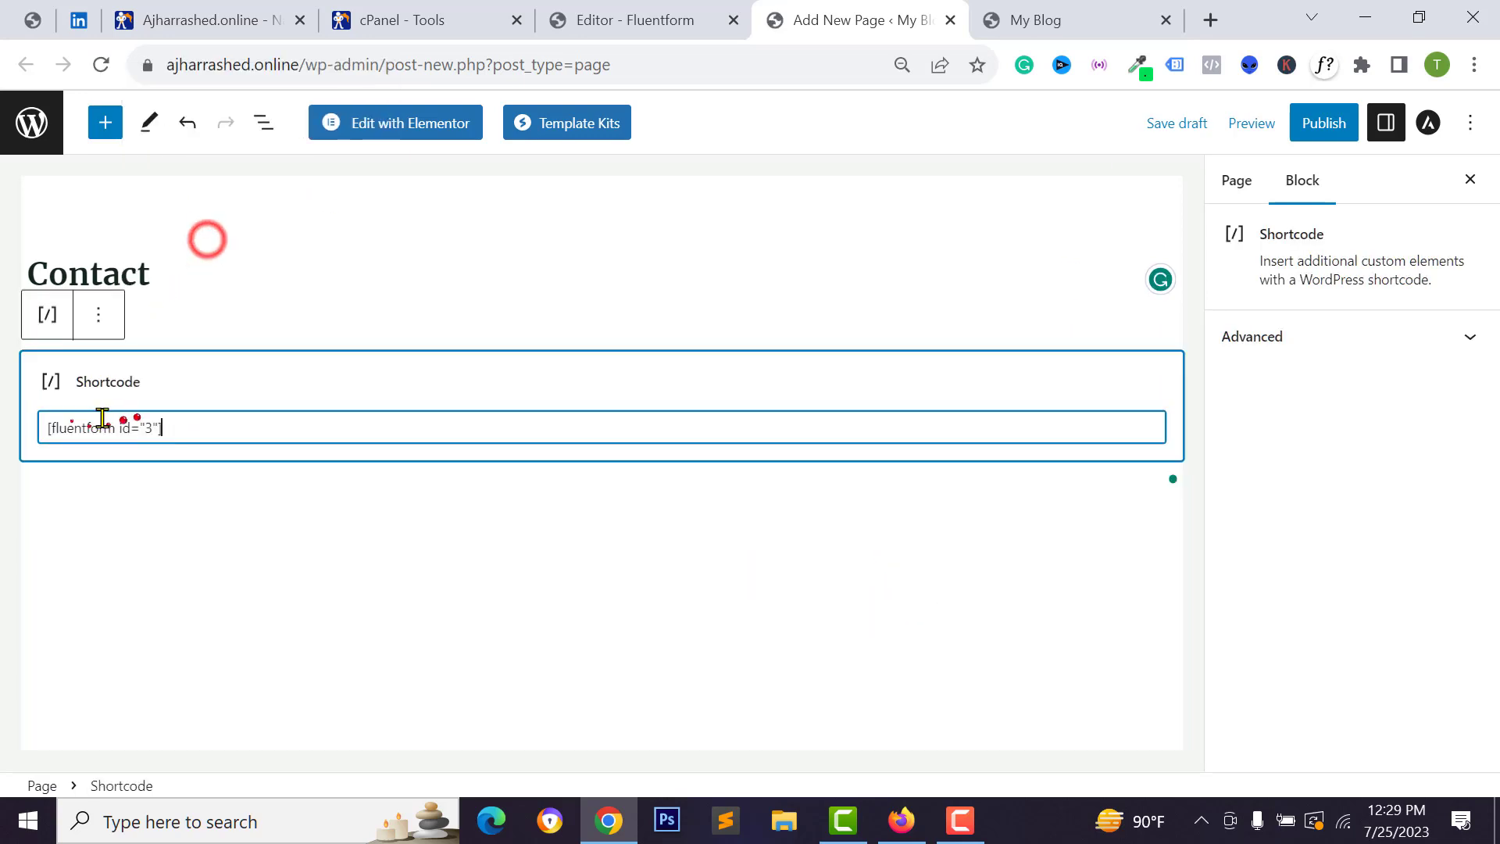
Publish the Contact page and view it live.
click(1322, 132)
click(1283, 129)
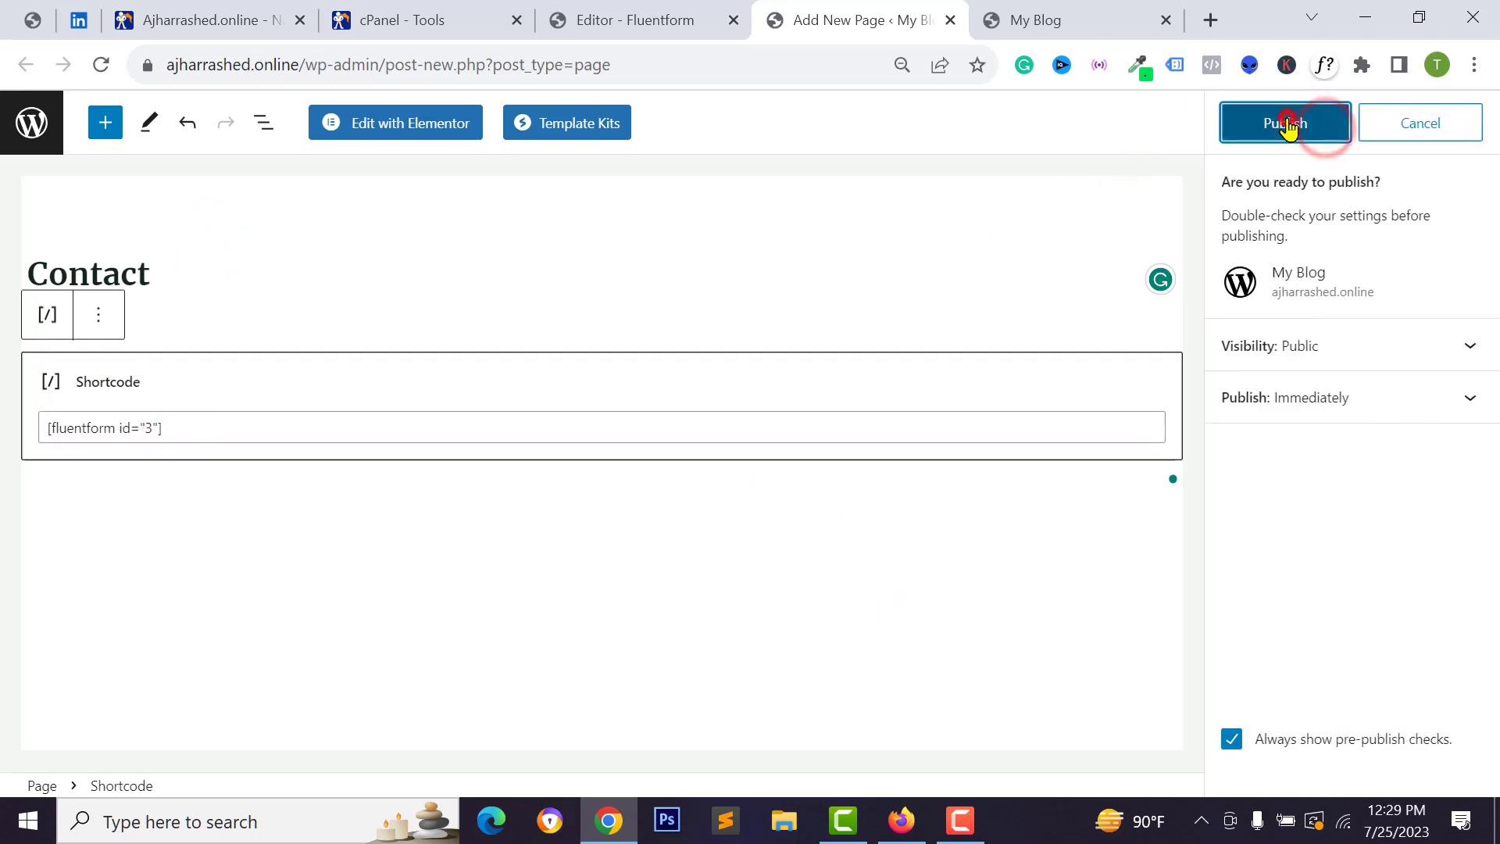
click(217, 729)
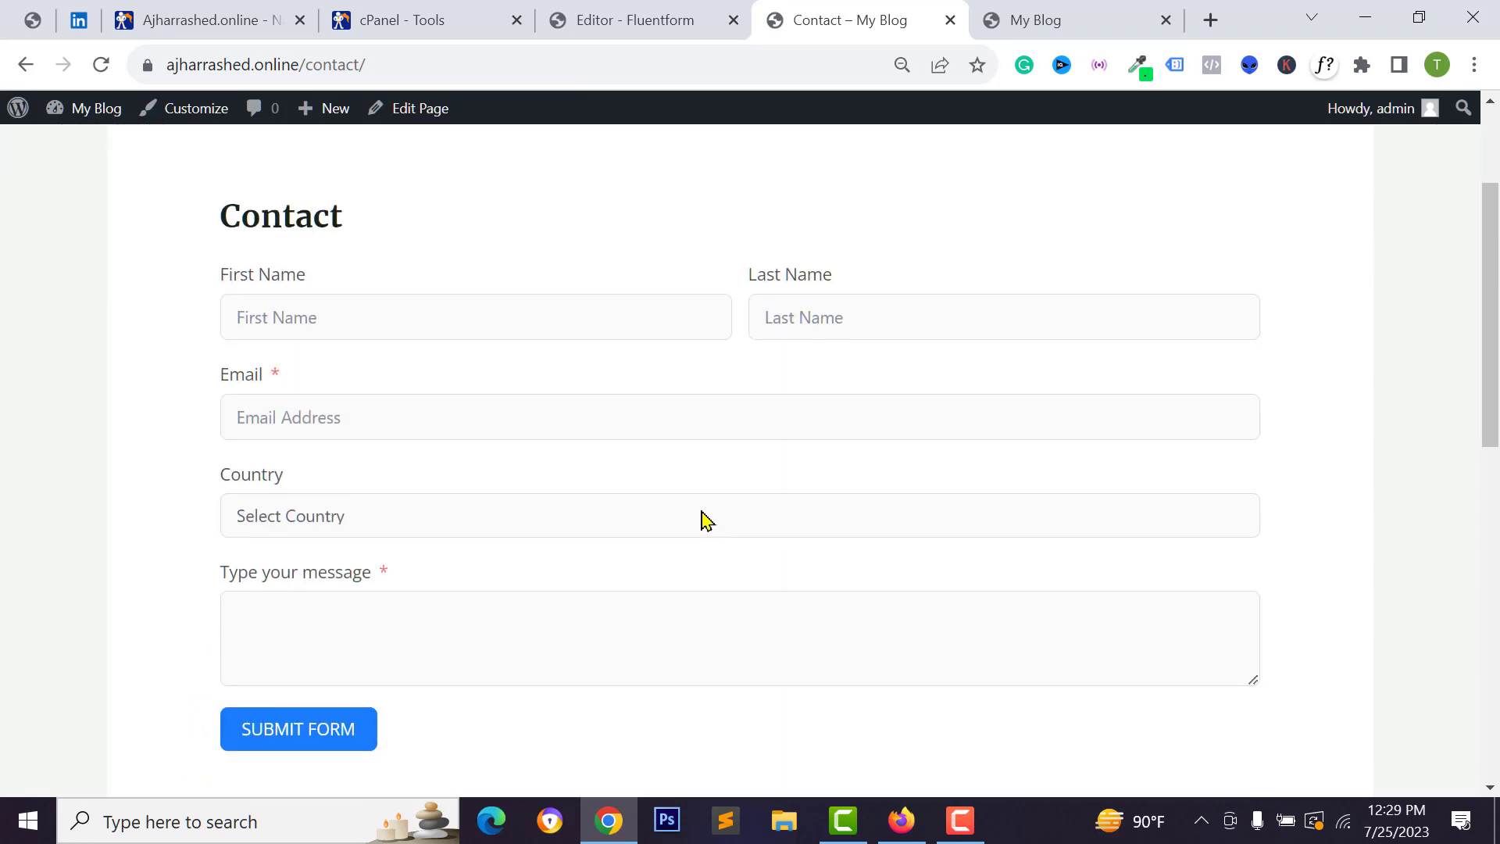
Fill in the name and email fields and choose Bangladesh as the country.
click(264, 298)
click(438, 325)
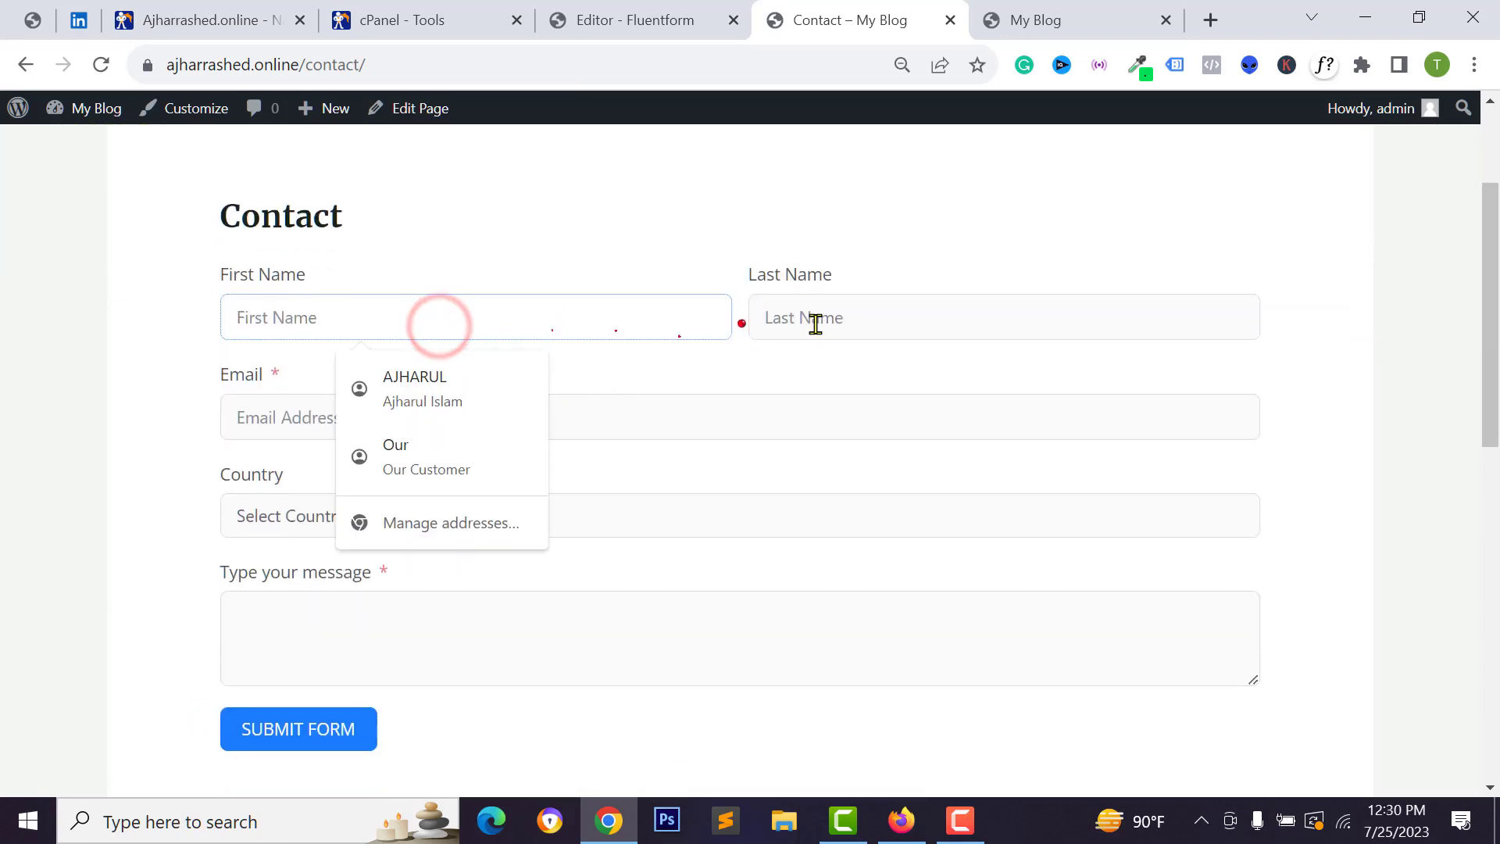
click(848, 321)
click(396, 417)
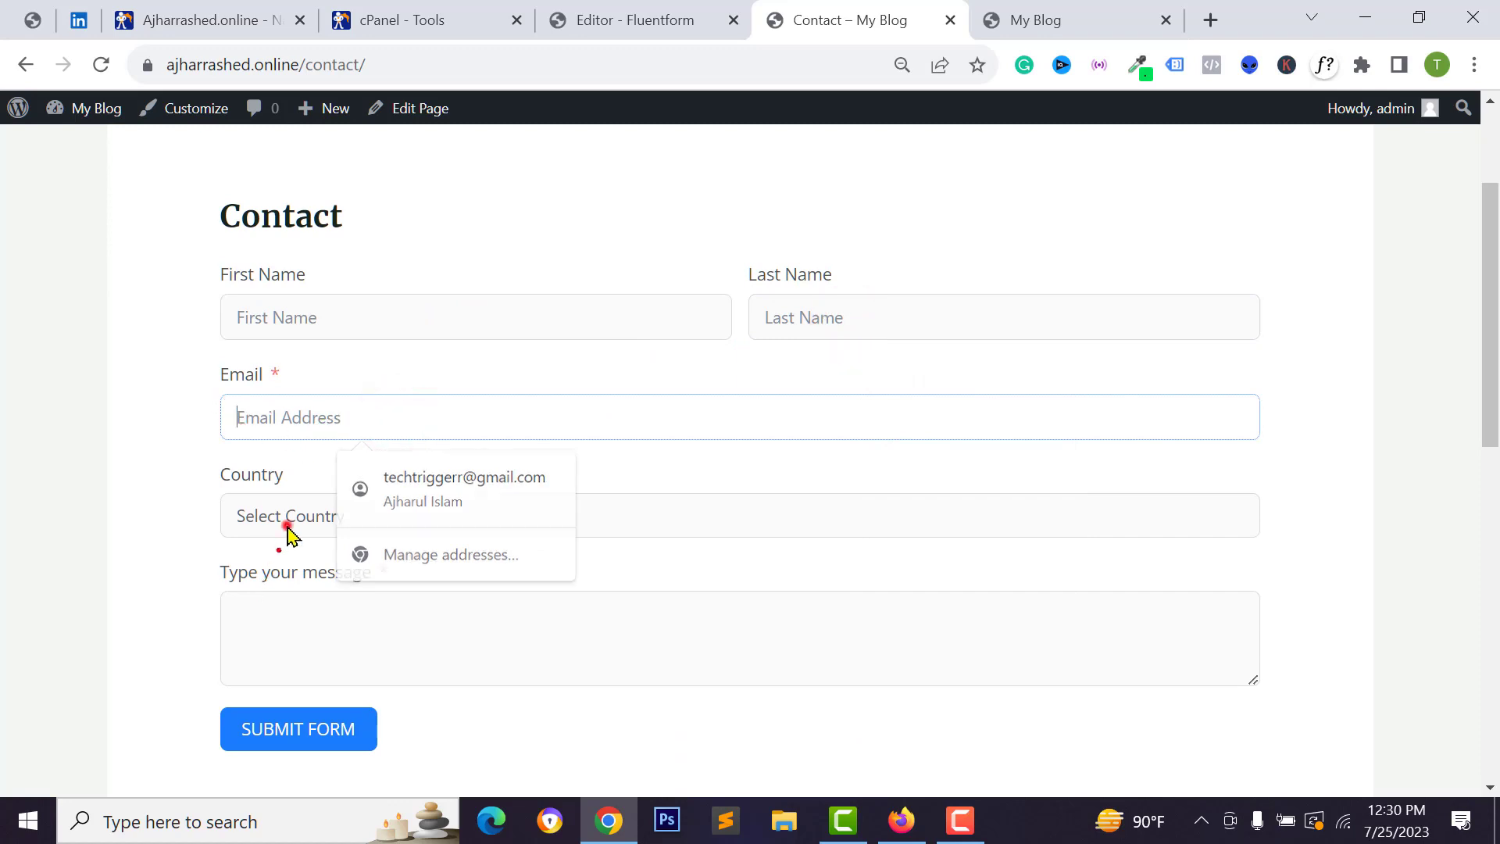
click(288, 519)
scroll(313, 351, down, 3)
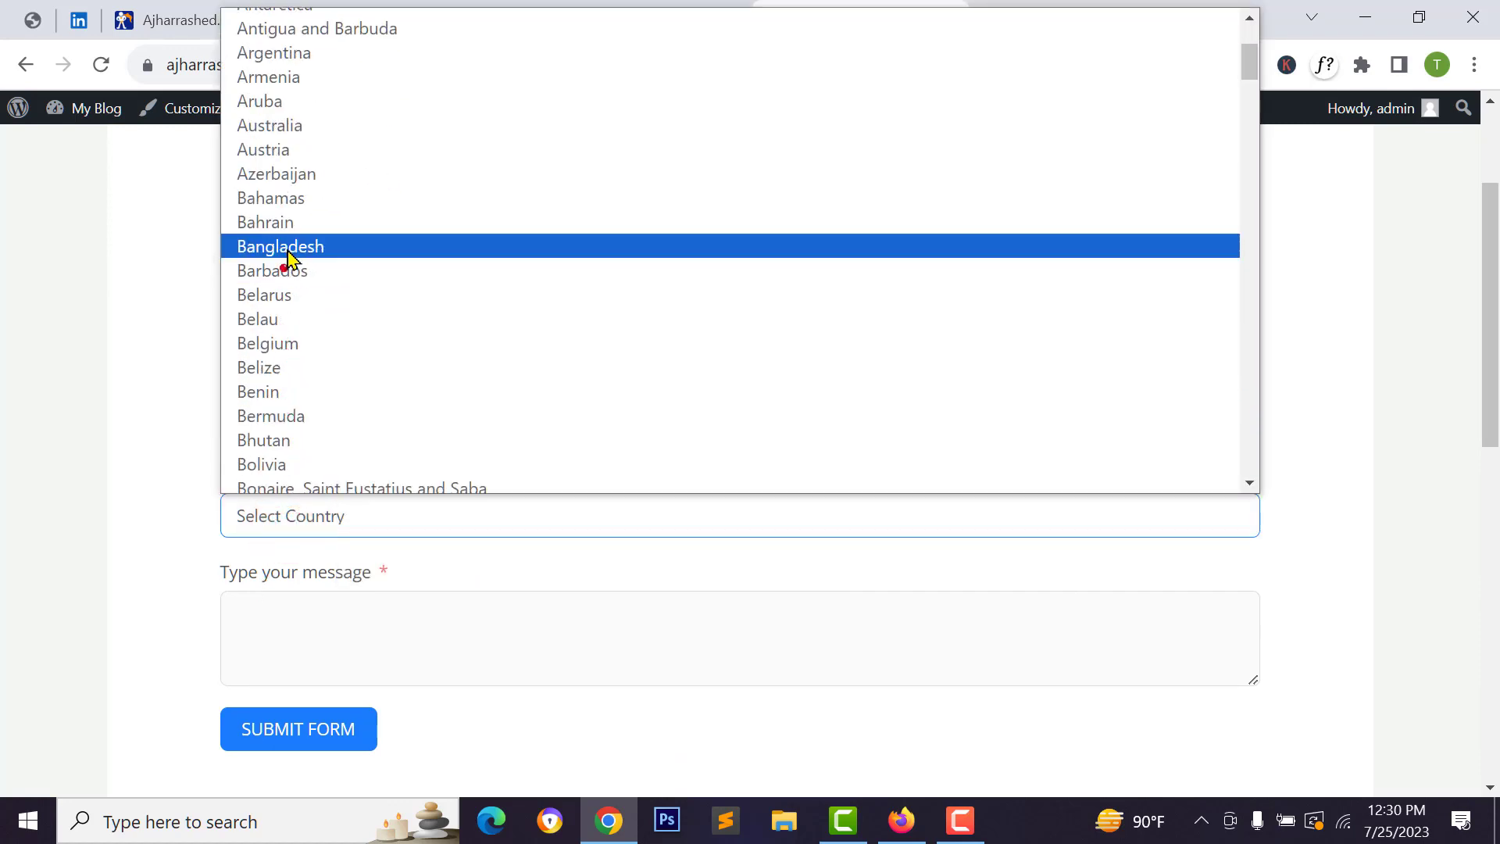
click(287, 249)
Autofill the form with saved contact details, keeping Bangladesh as the country.
click(270, 613)
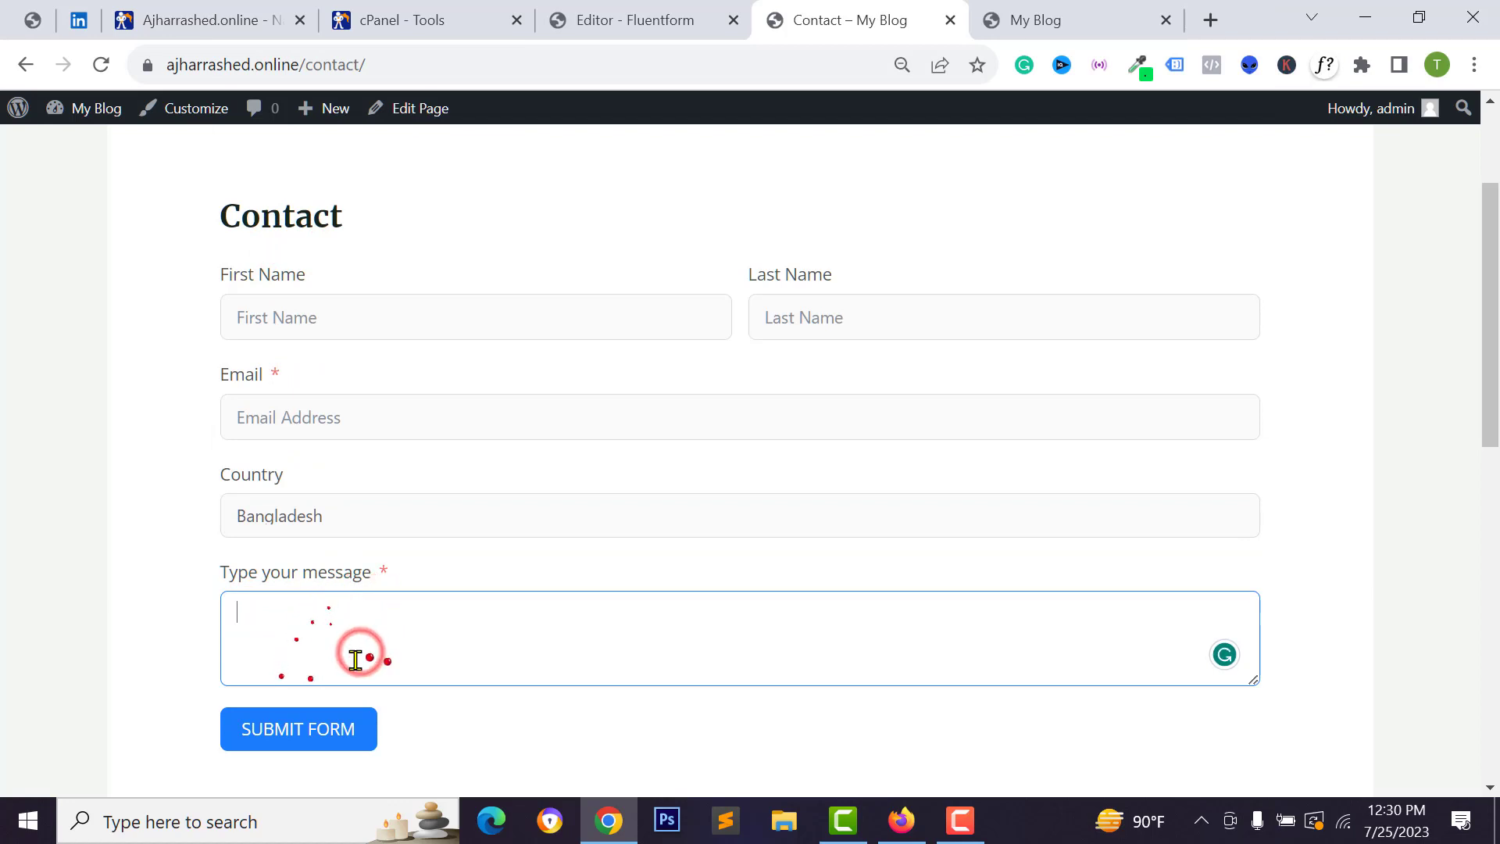
click(343, 320)
click(416, 379)
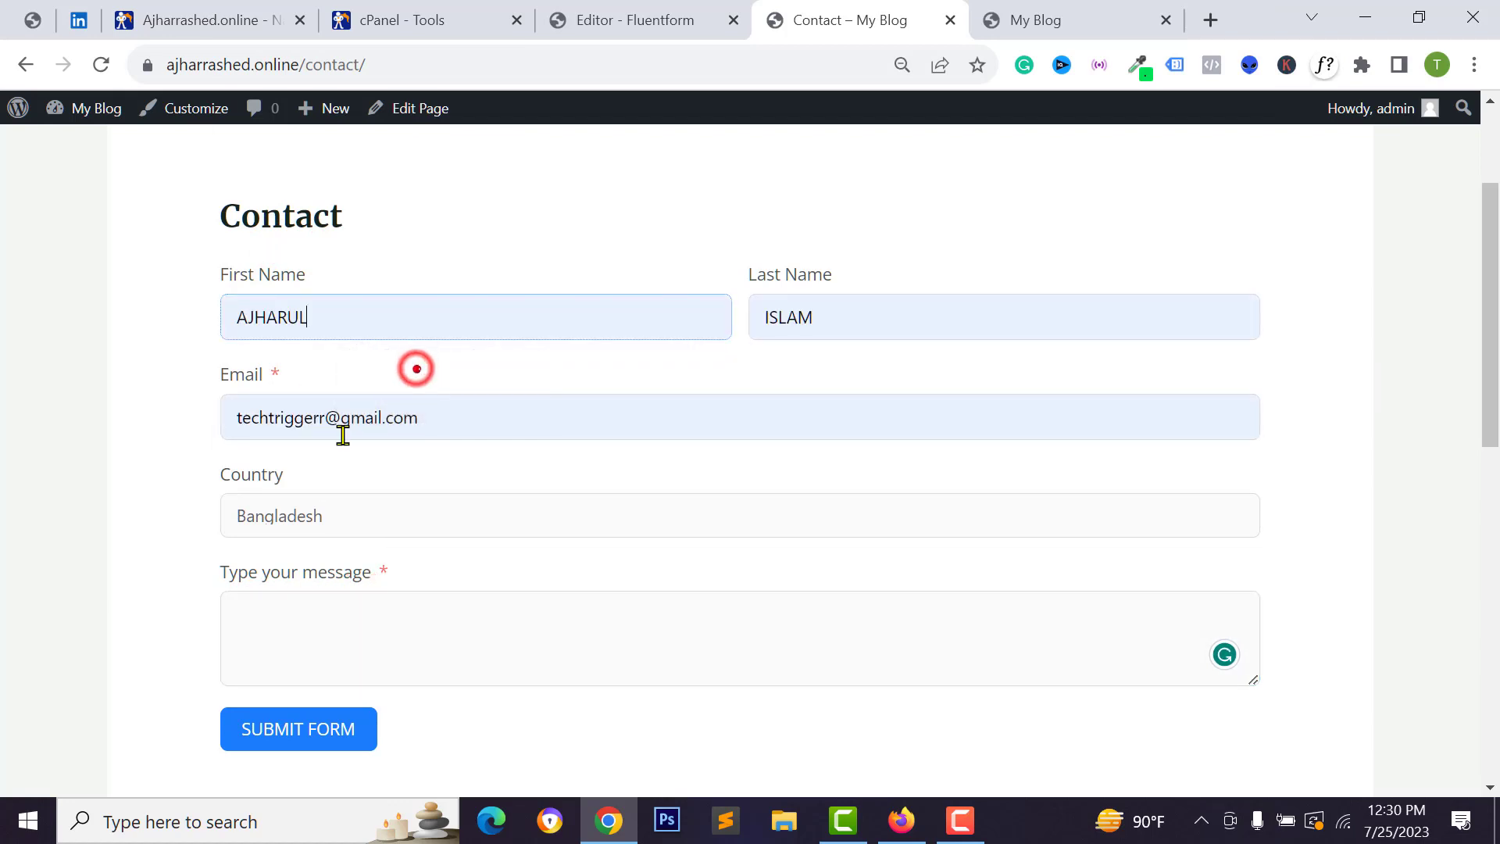
click(317, 516)
click(313, 457)
Type a test message and submit the contact form.
click(316, 635)
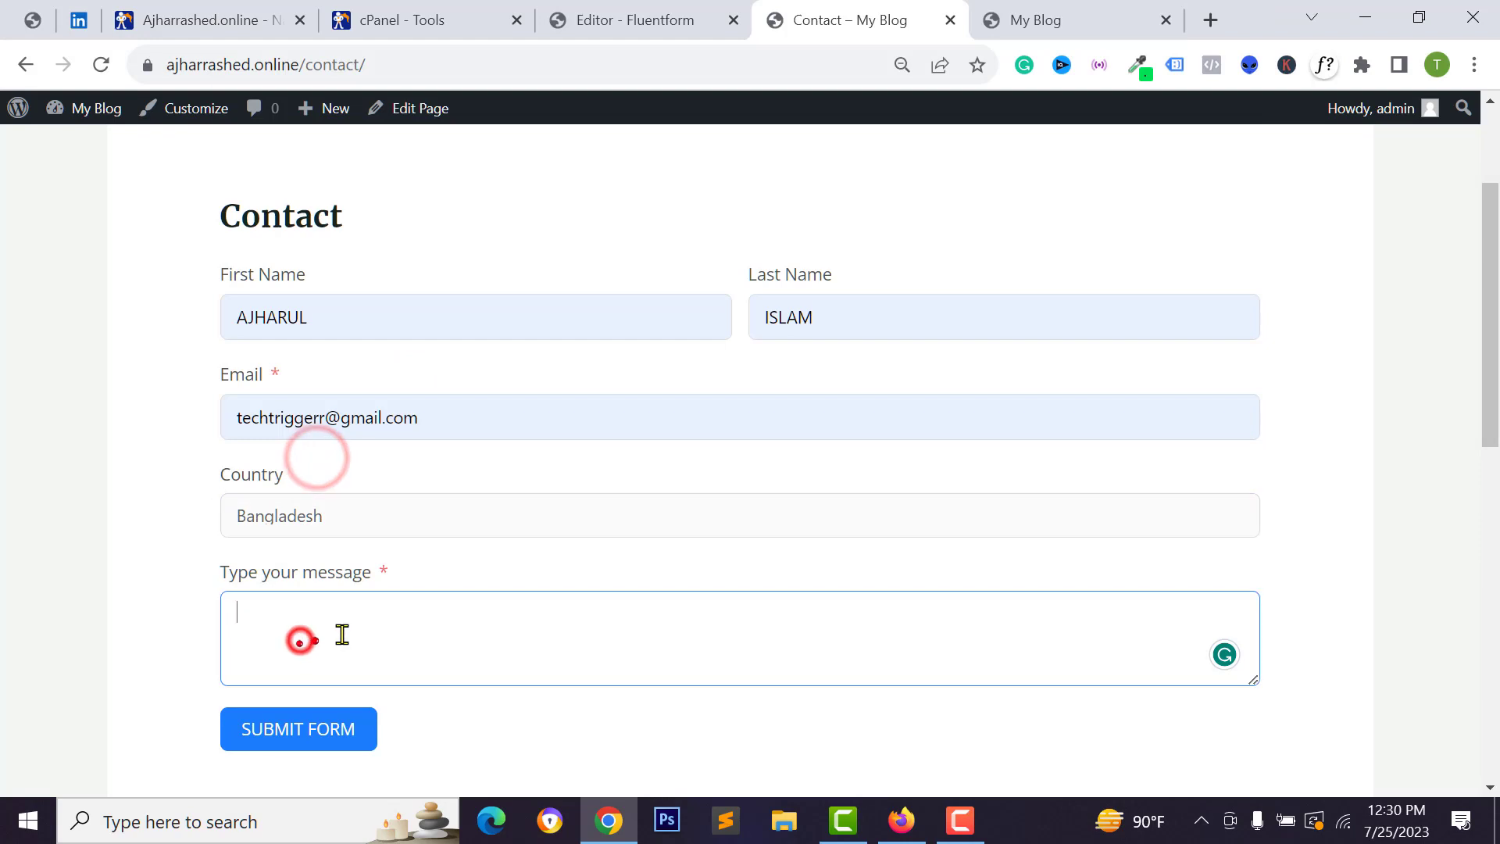
scroll(318, 620, down, 2)
scroll(405, 576, up, 2)
text(test)
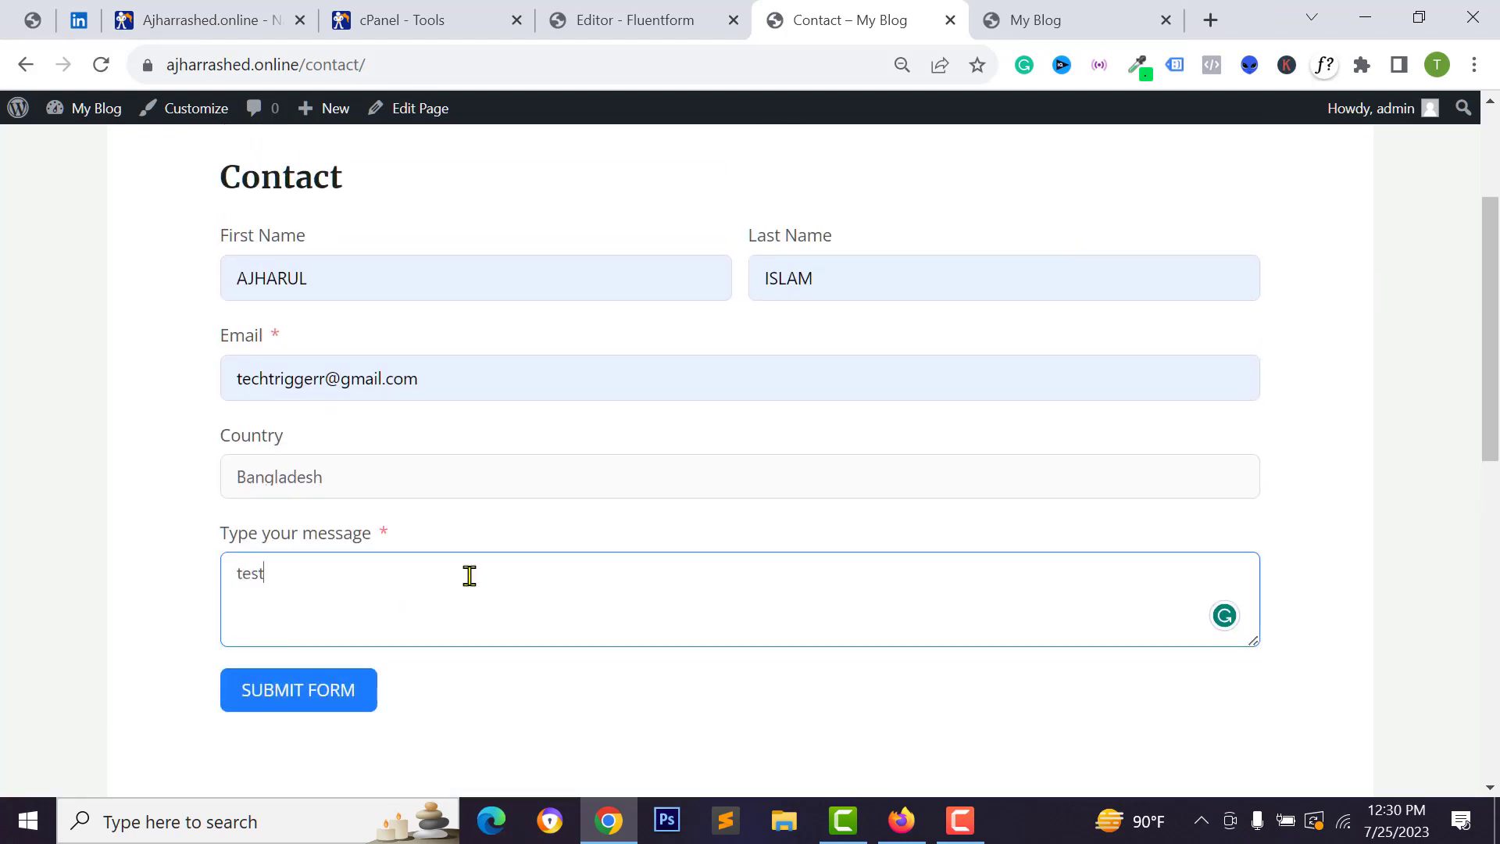
click(316, 697)
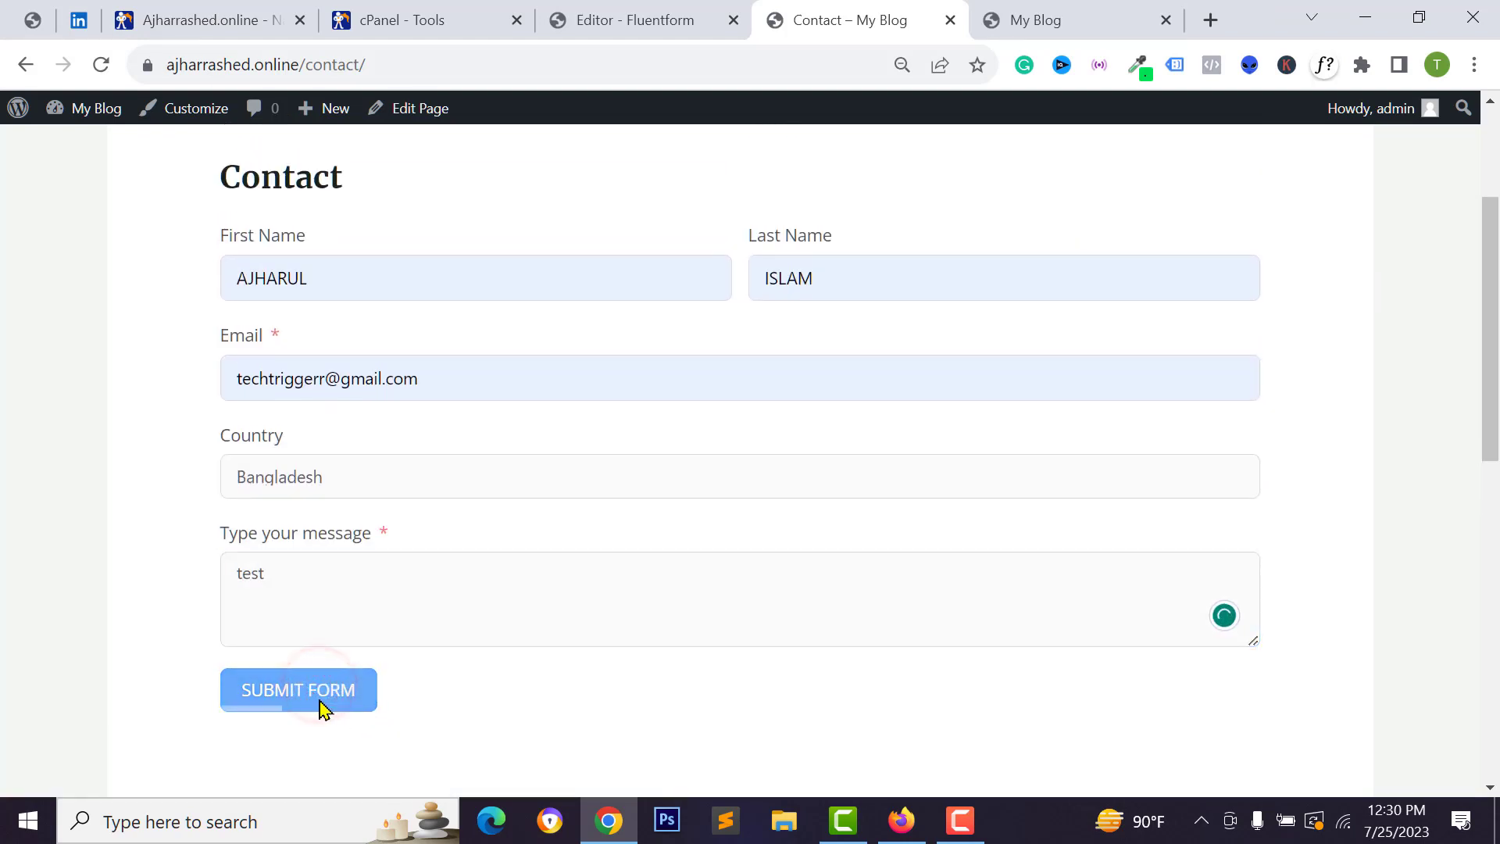
scroll(390, 510, up, 3)
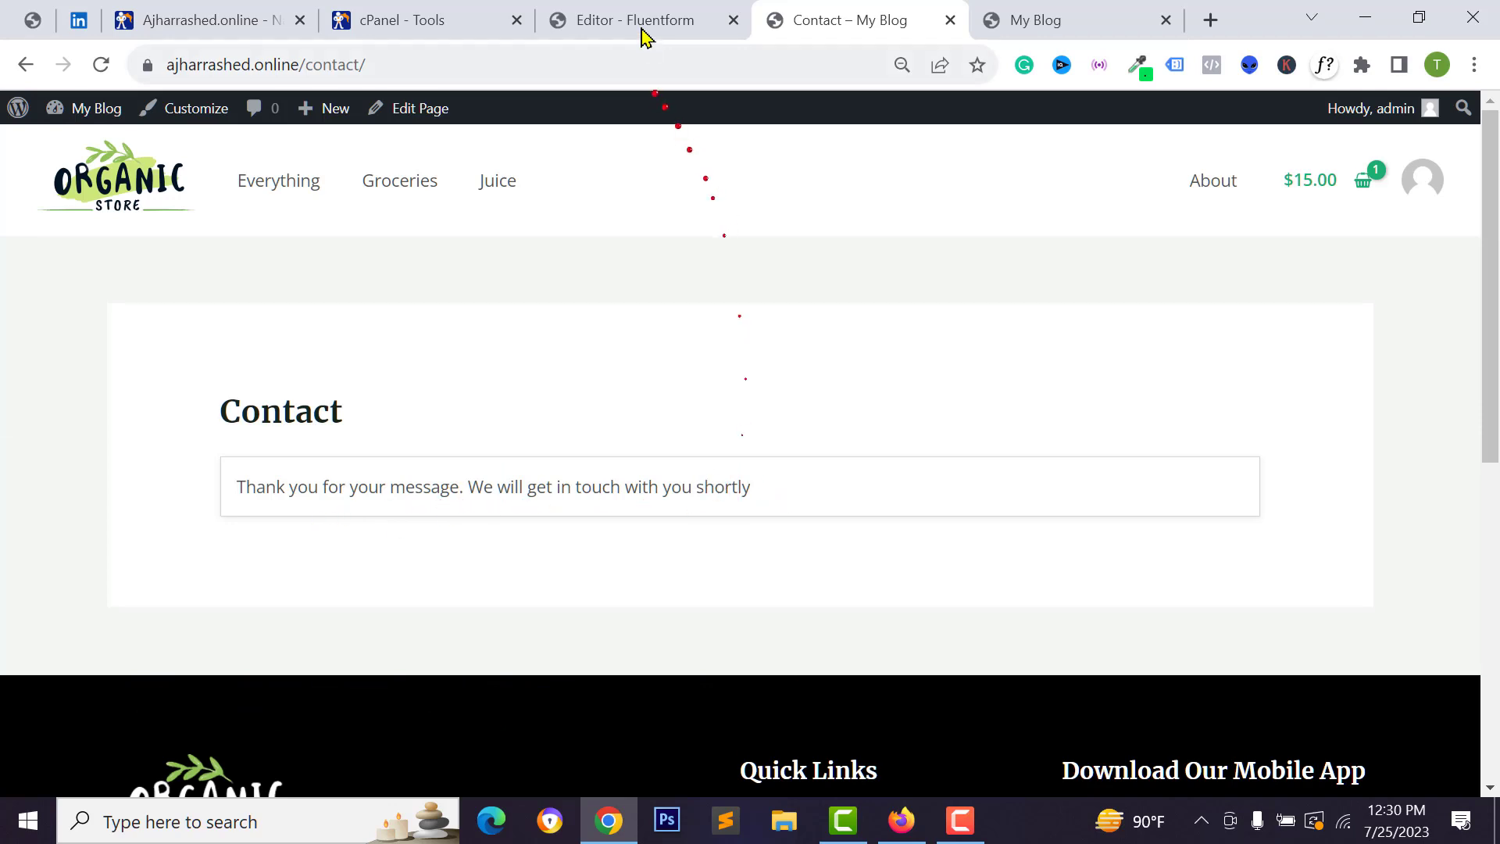
Open the details of submission #1 from the Fluent Forms entries list.
click(642, 29)
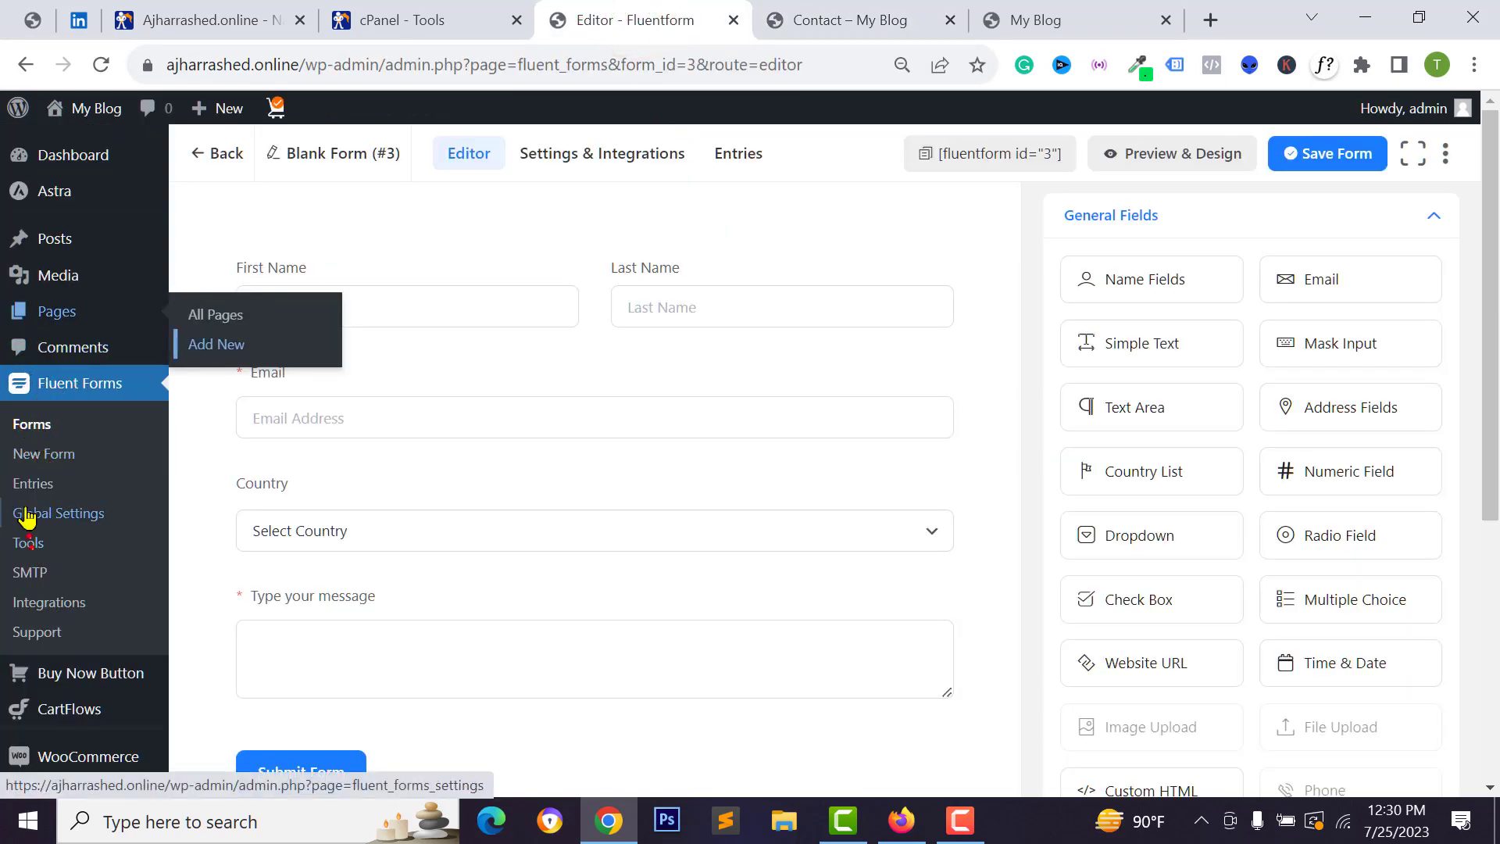
click(31, 483)
scroll(750, 547, down, 5)
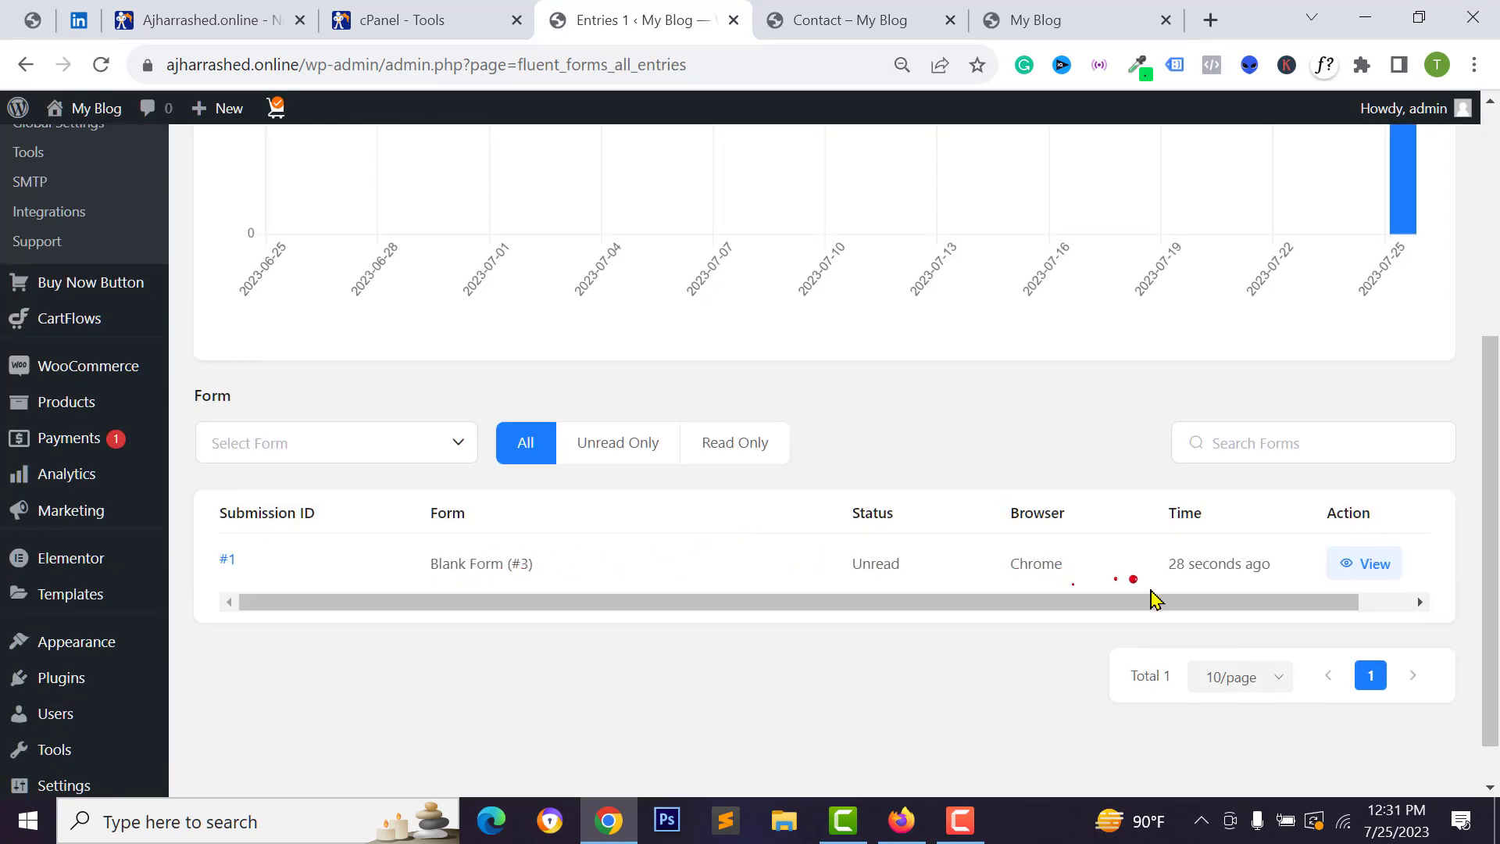
click(1347, 563)
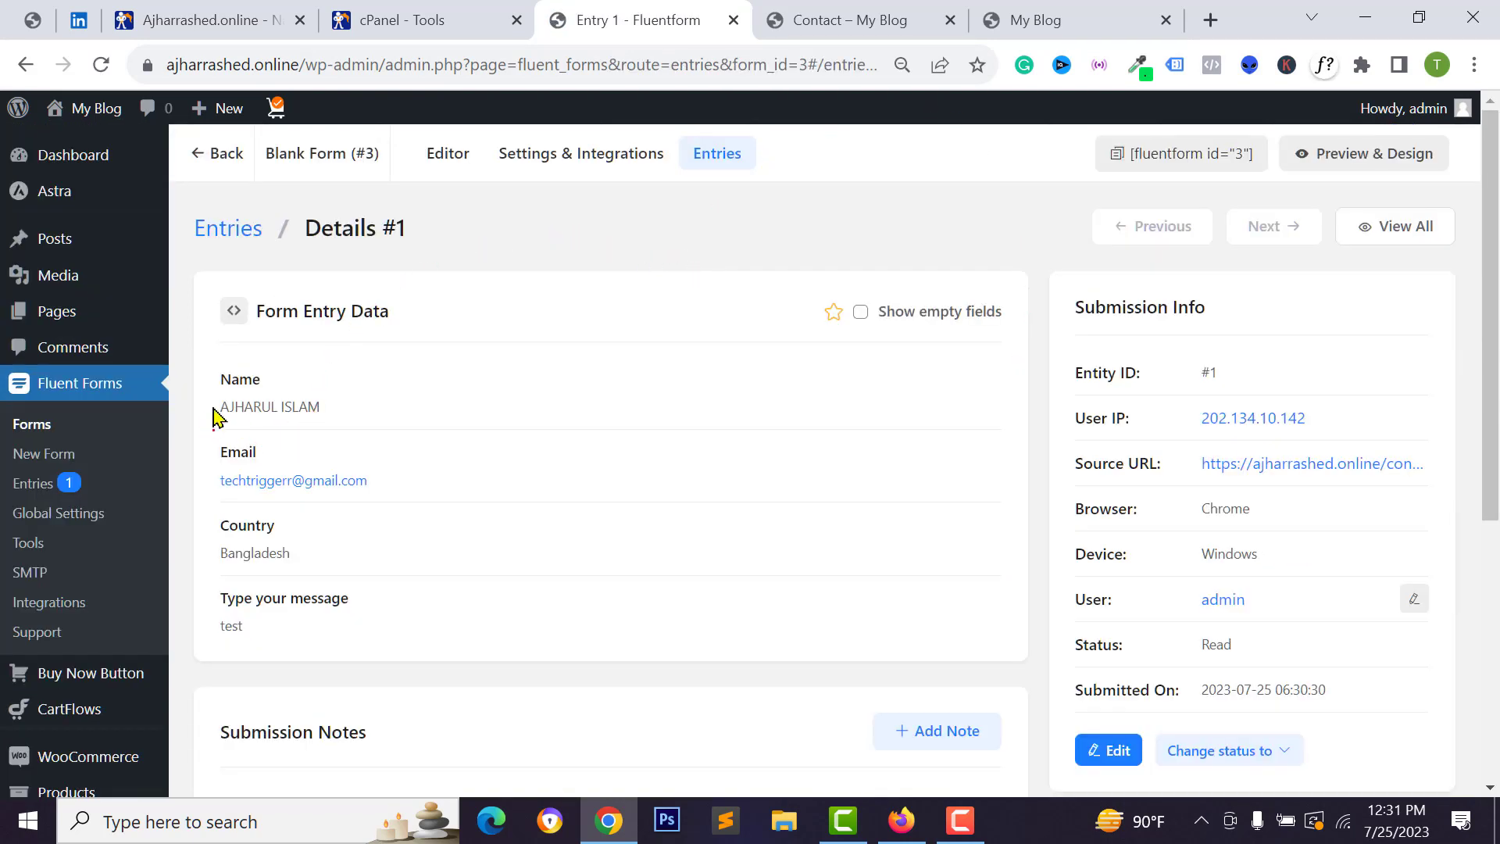
Check the submitted country Bangladesh and message 'test', then review notes and logs.
click(348, 405)
drag(230, 552, 355, 537)
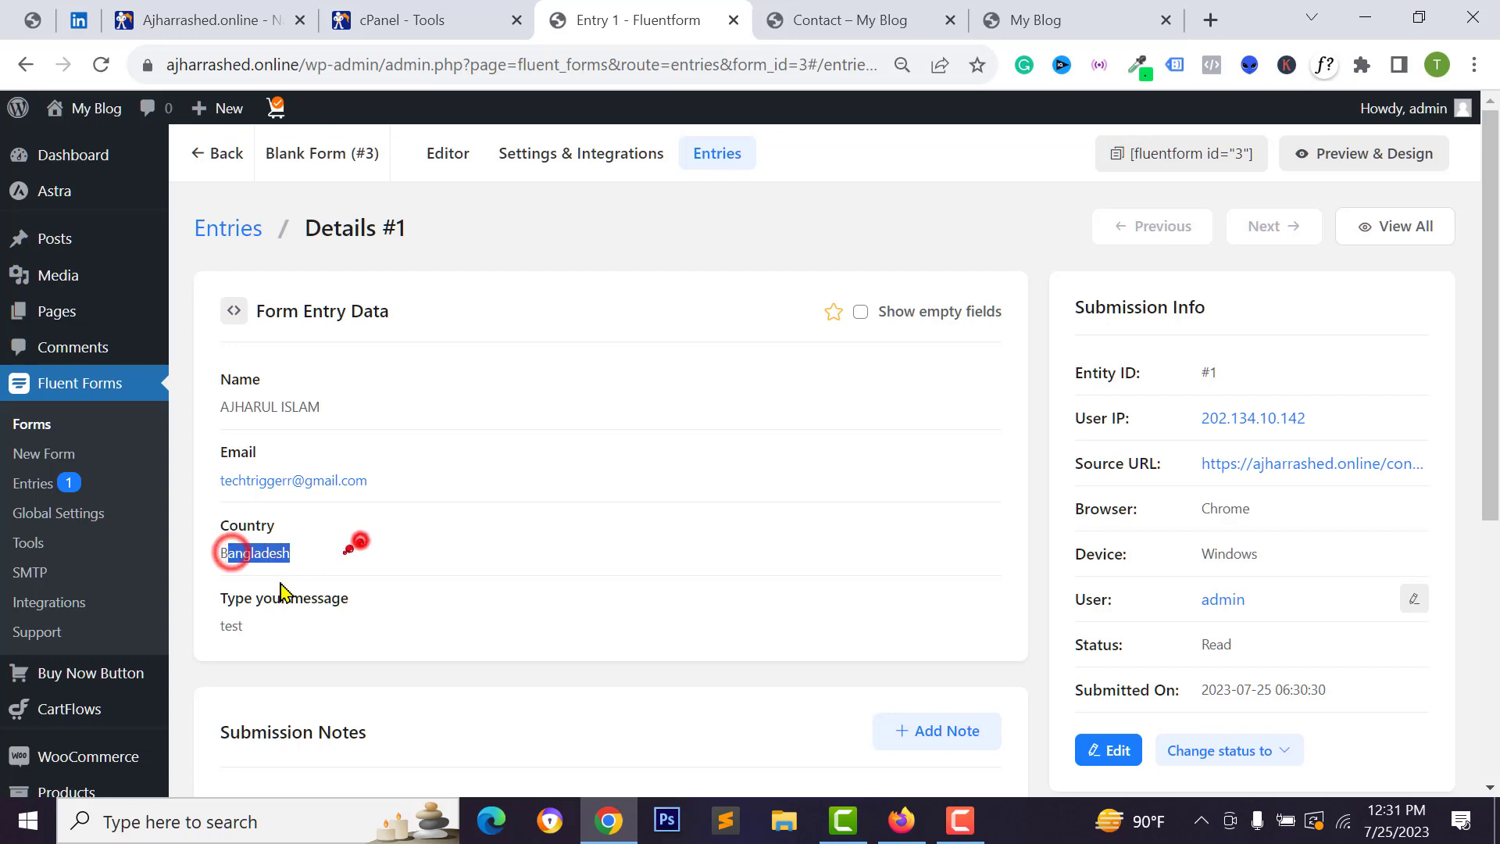
click(239, 628)
double_click(228, 627)
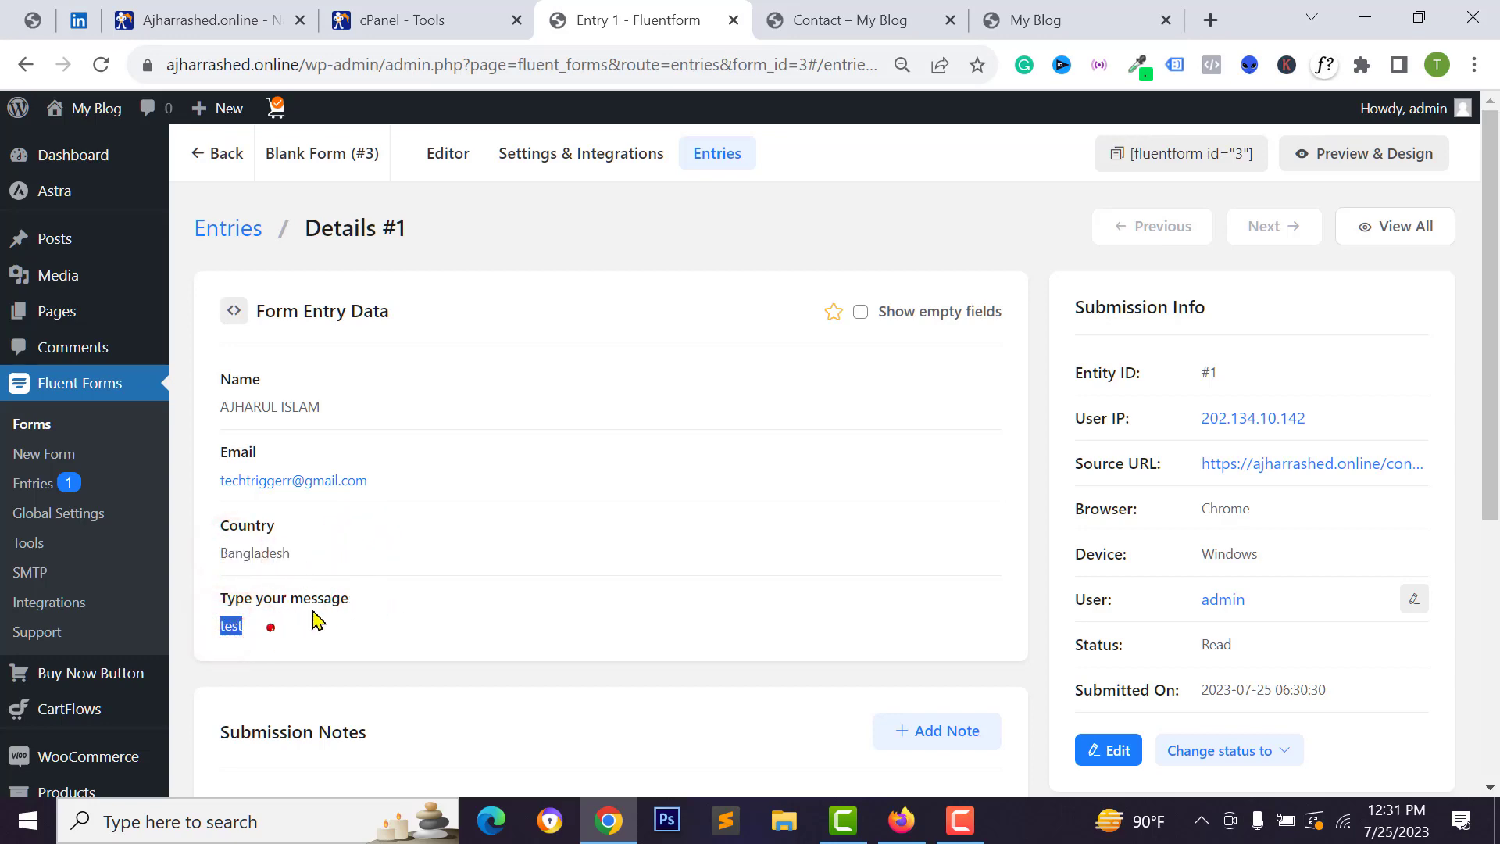
scroll(467, 617, down, 3)
scroll(304, 547, down, 4)
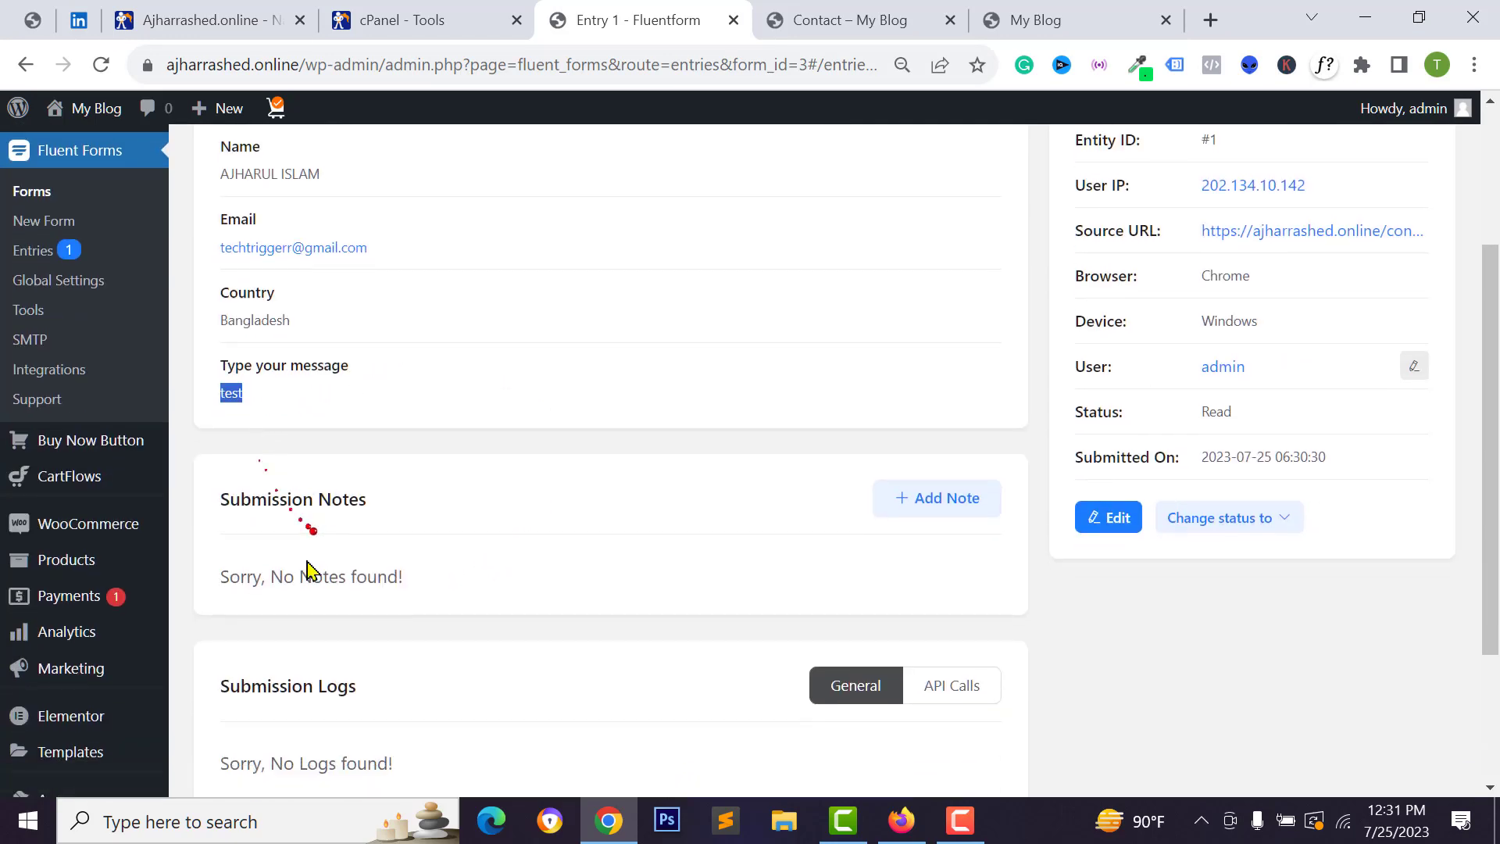
scroll(546, 373, up, 7)
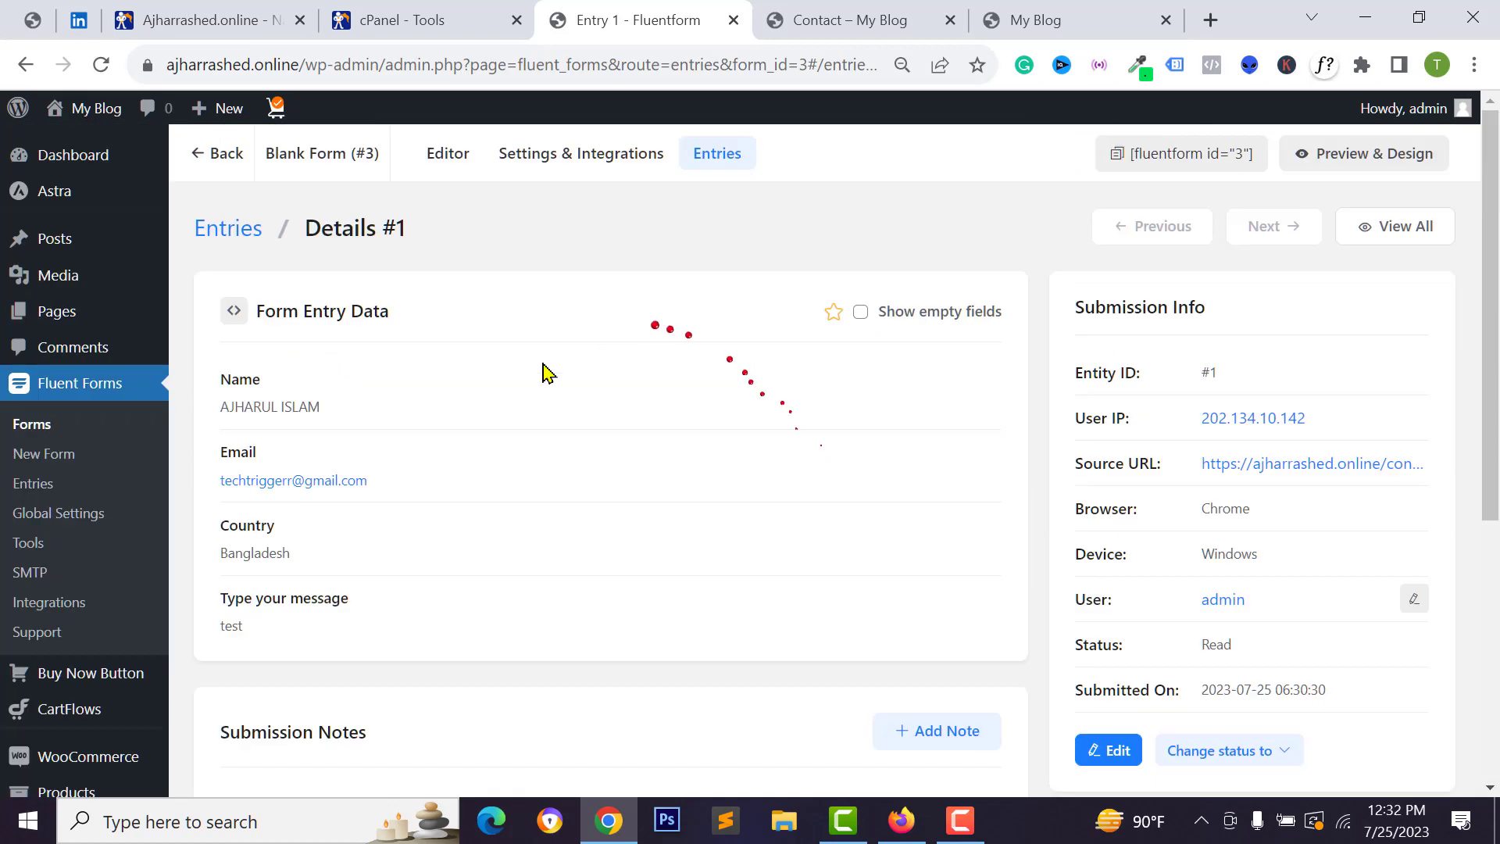
scroll(341, 633, down, 6)
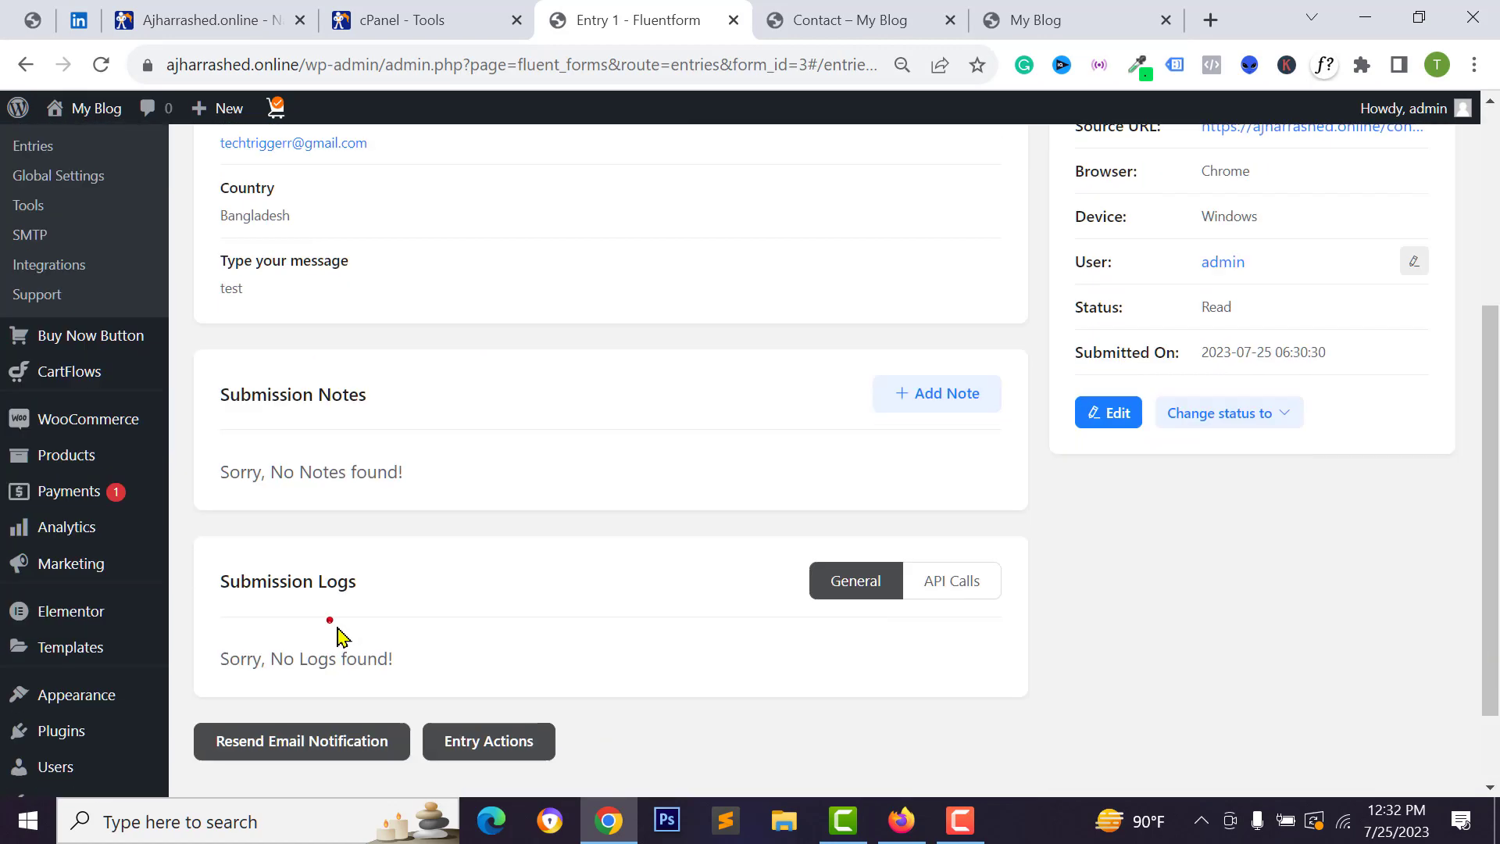
scroll(360, 610, up, 6)
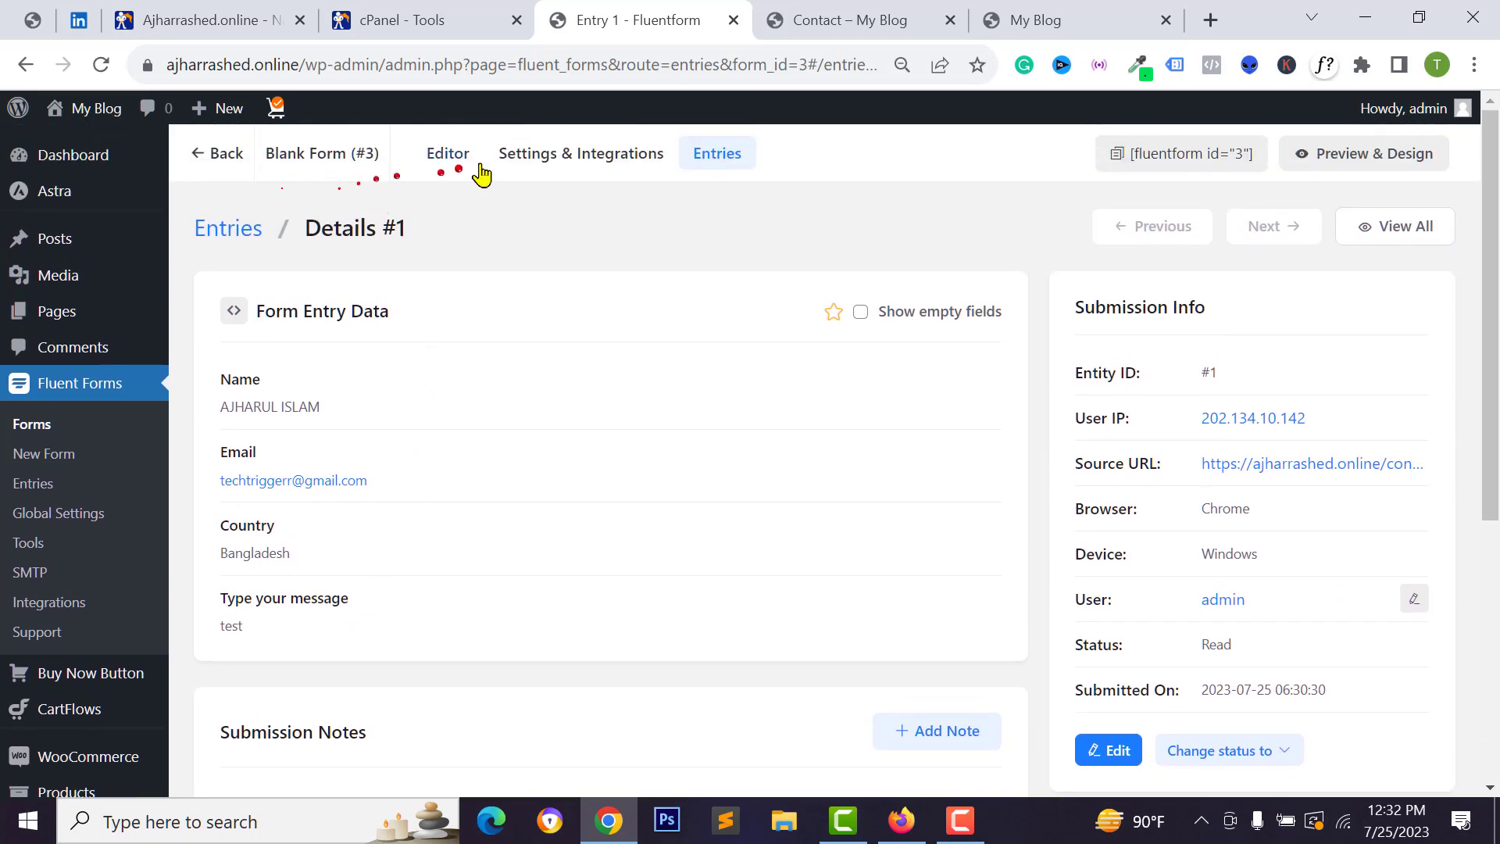
click(41, 430)
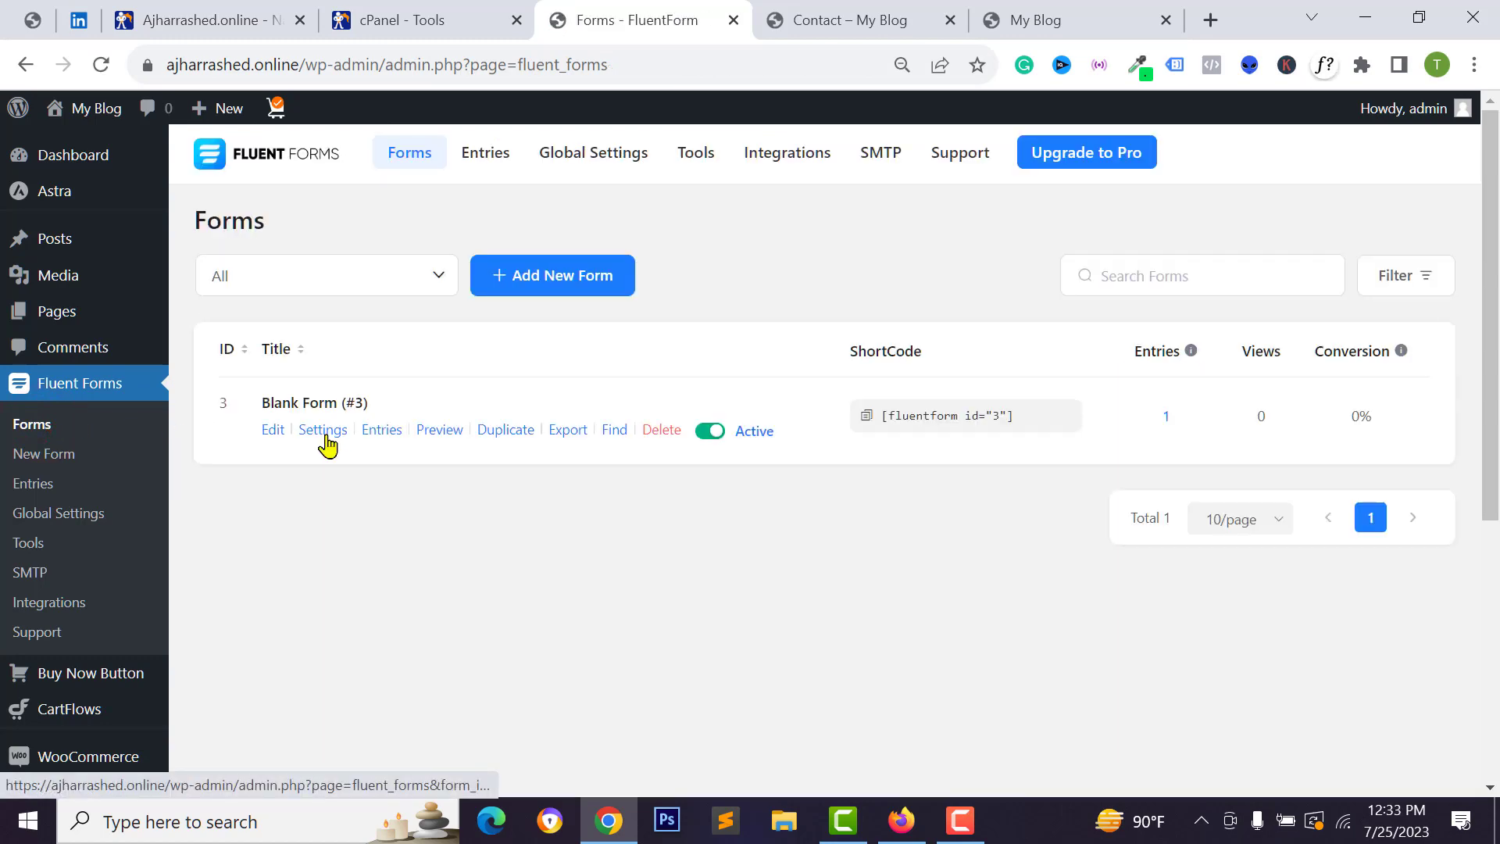
Enable Blank Form (#3)'s Admin Notification Email and duplicate it for editing.
click(326, 436)
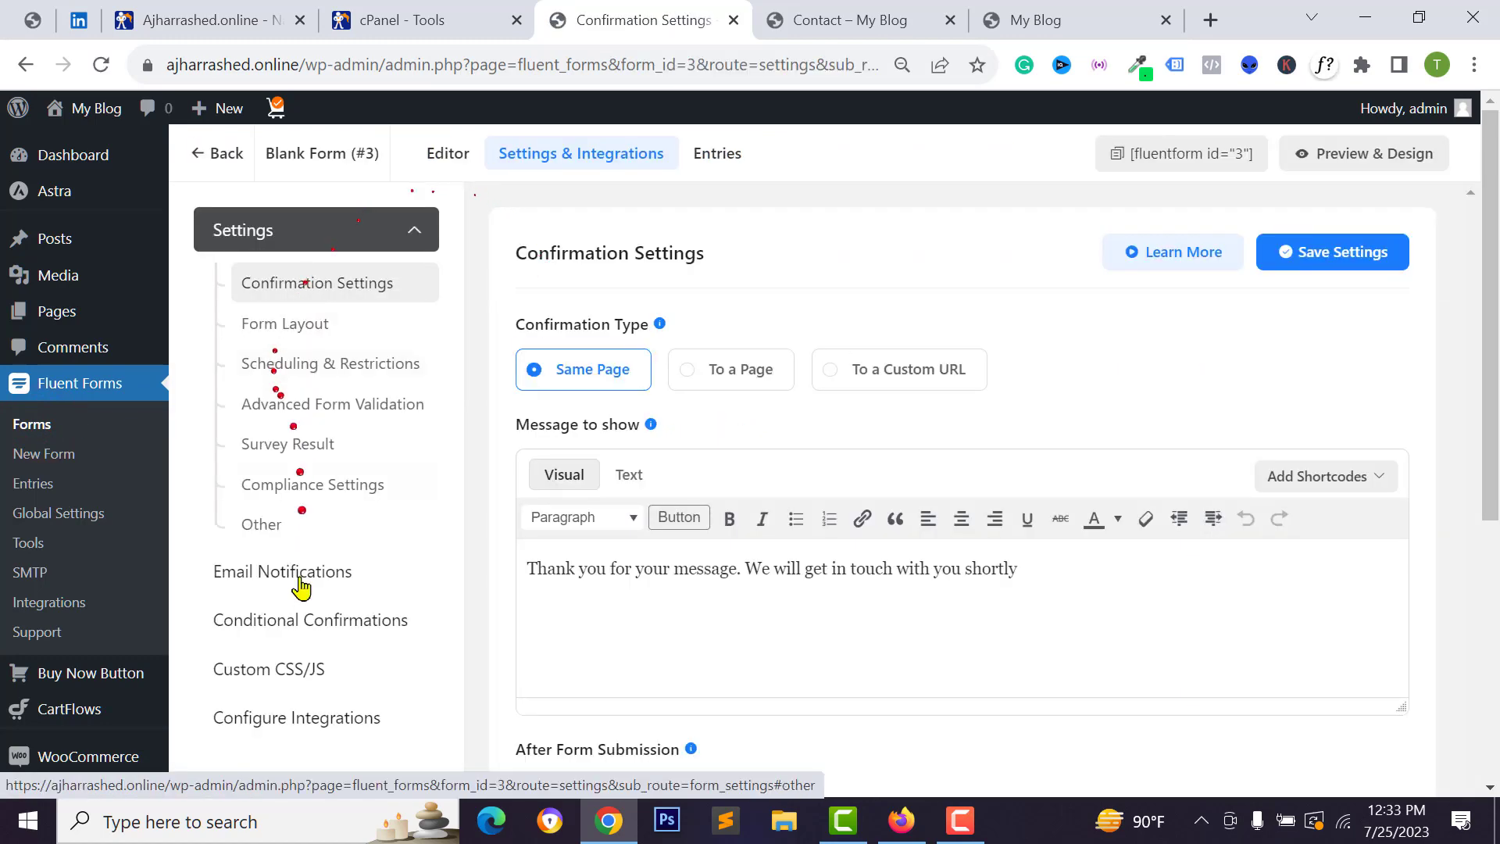
scroll(238, 561, down, 1)
click(266, 535)
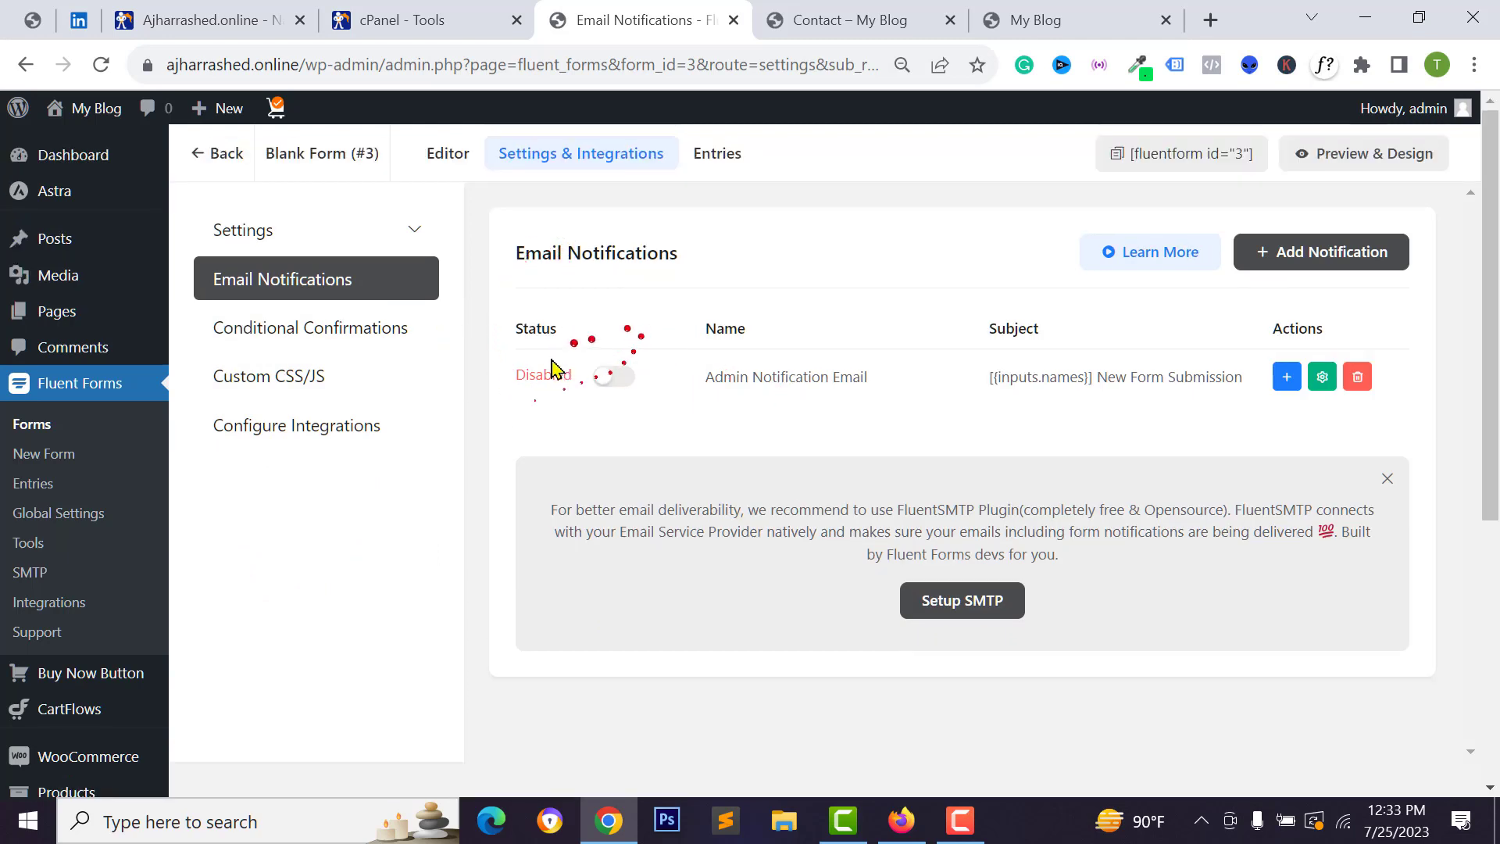
click(624, 381)
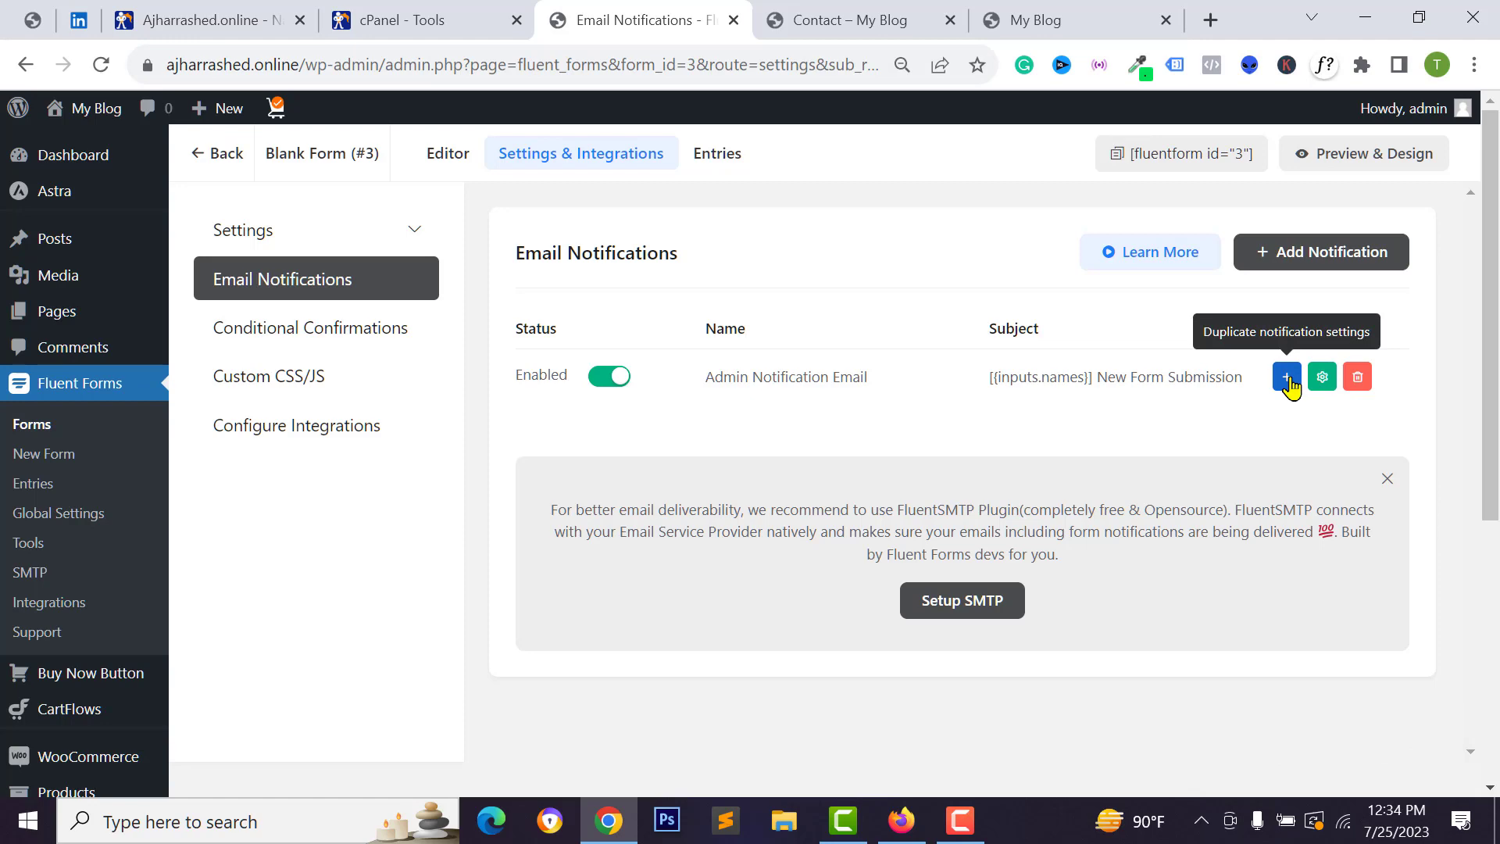
click(1287, 378)
scroll(1090, 436, down, 2)
Keep the Contact Form notification's Send To on Enter Email, targeting {wp.admin_email}.
scroll(621, 385, up, 2)
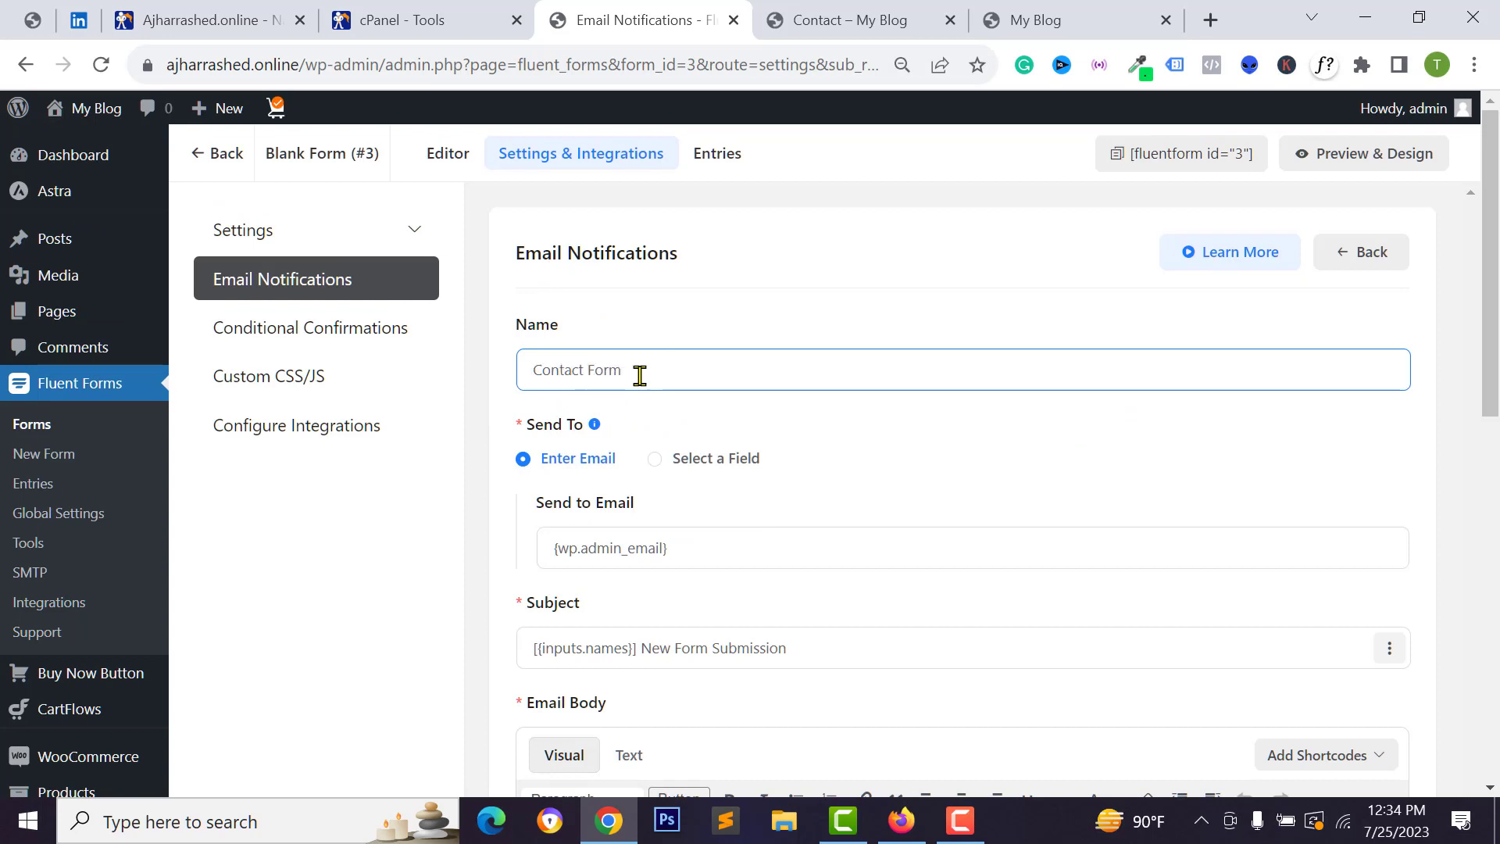
scroll(529, 318, down, 2)
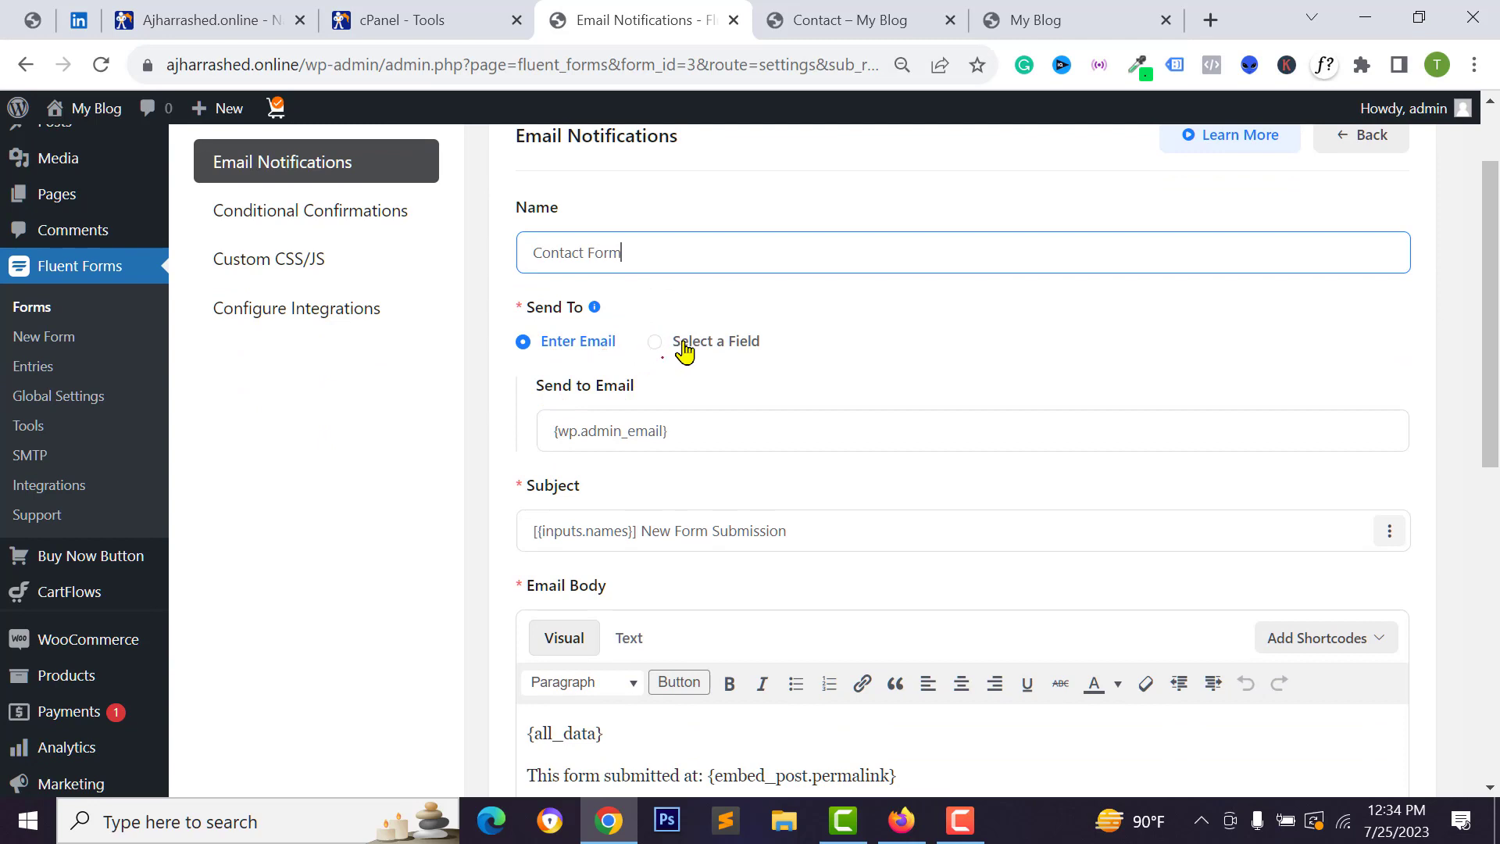
click(654, 341)
click(556, 343)
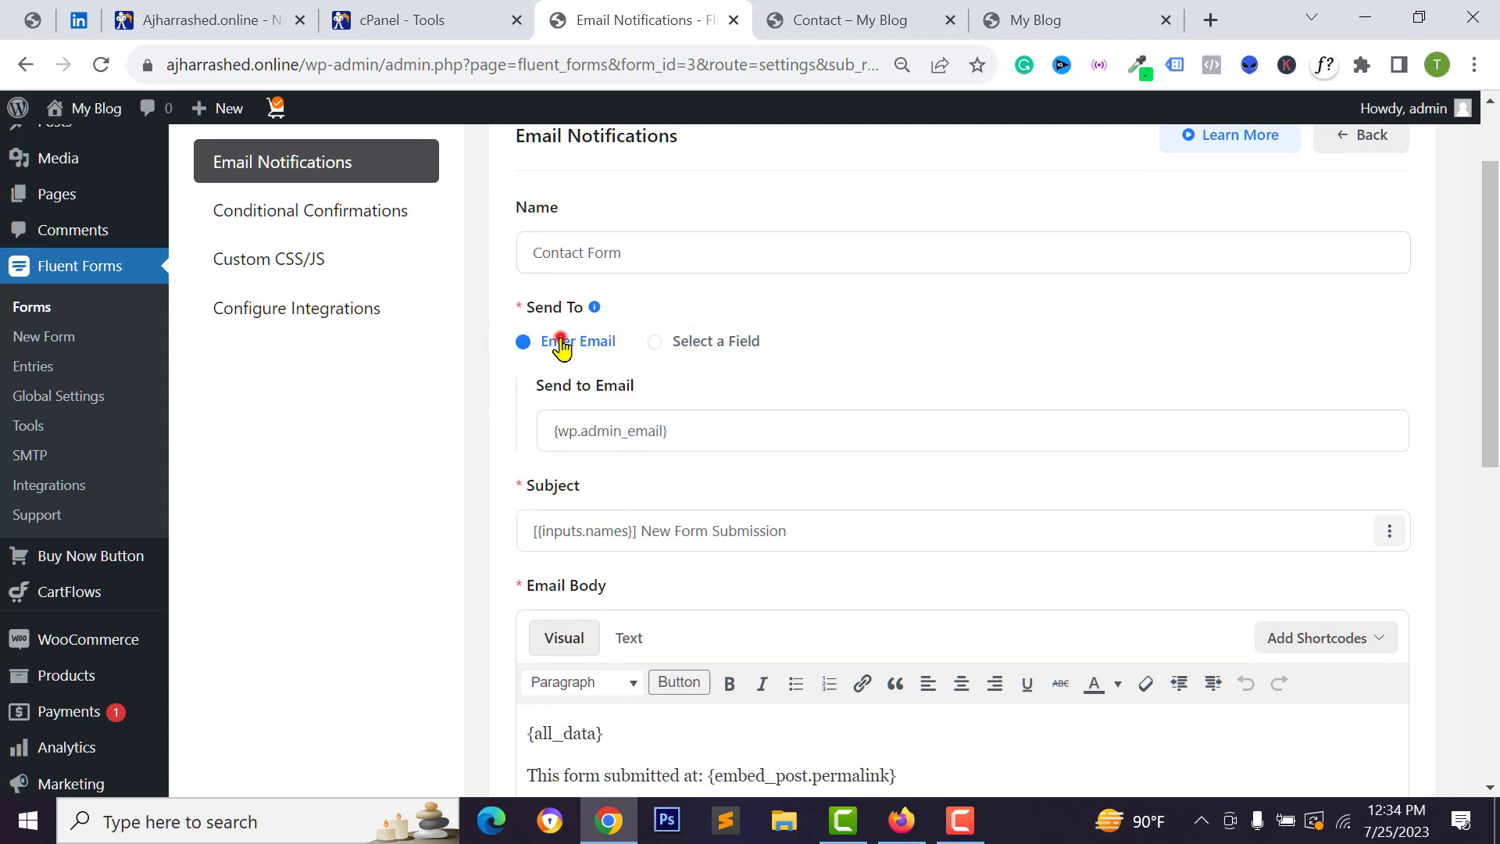
click(644, 419)
triple_click(707, 429)
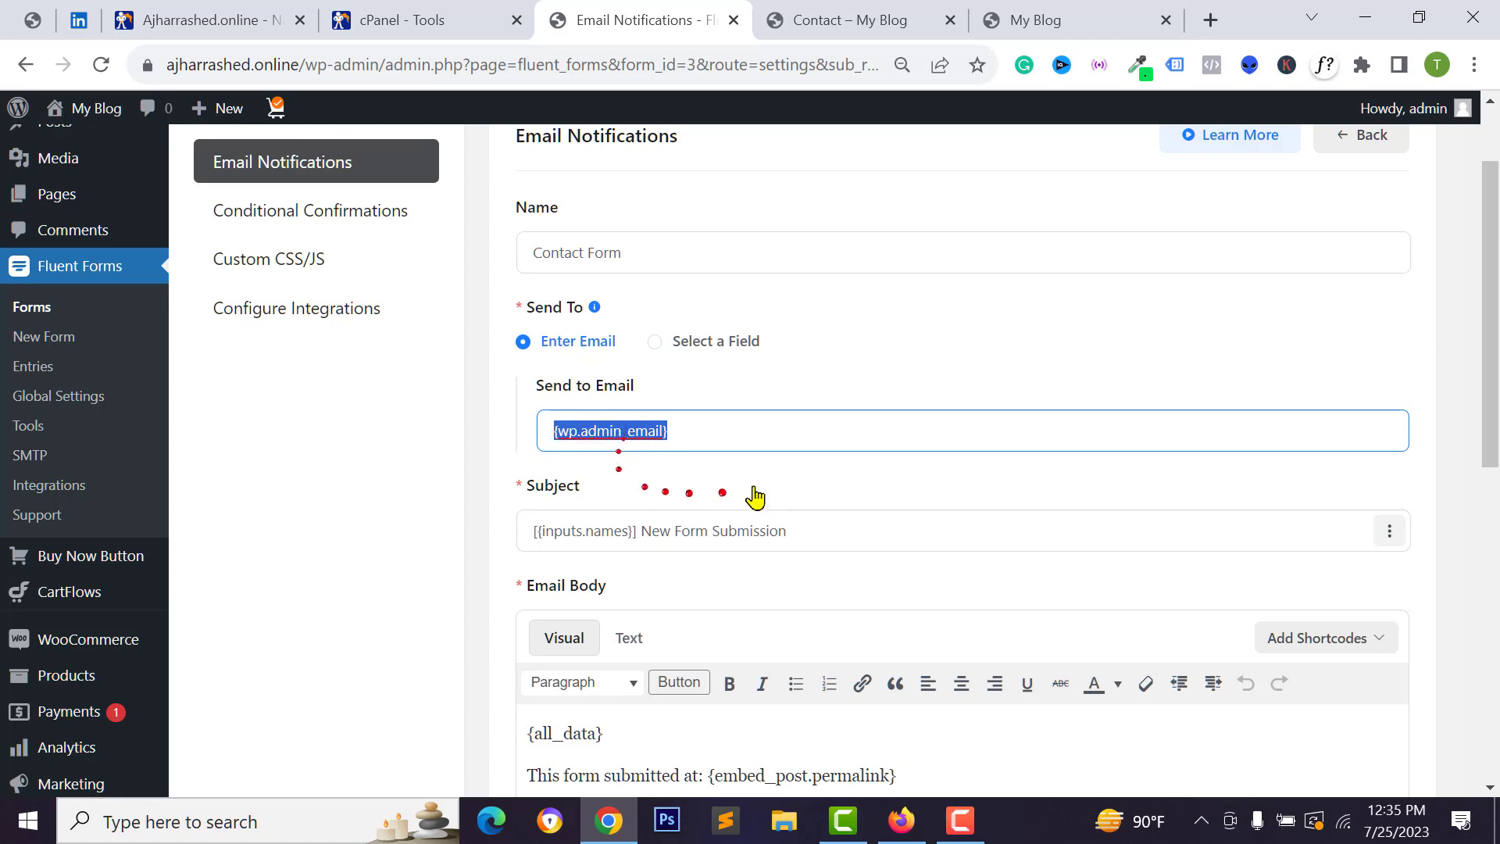
click(693, 432)
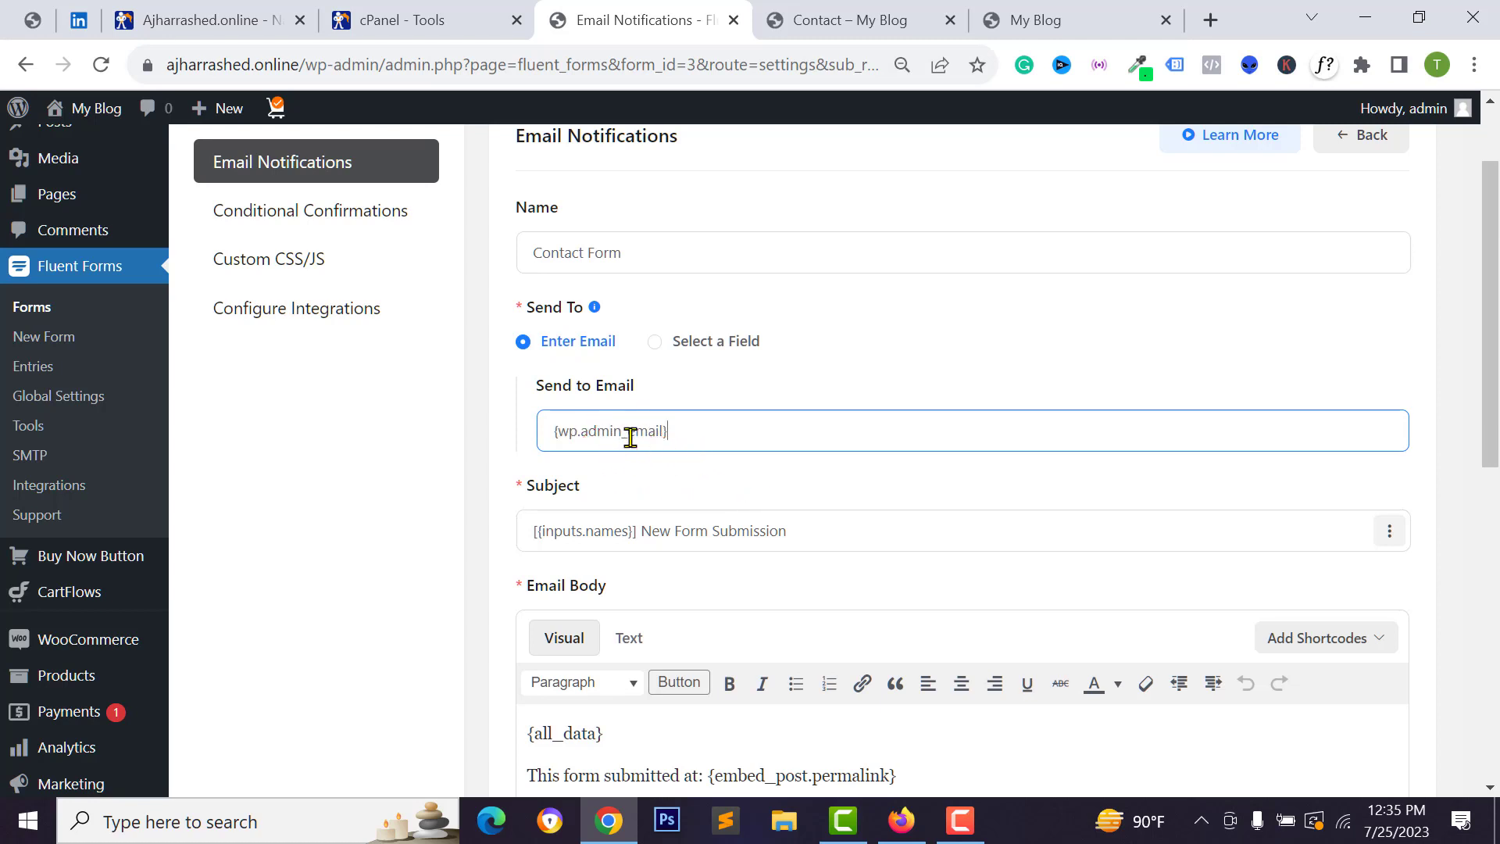
click(444, 26)
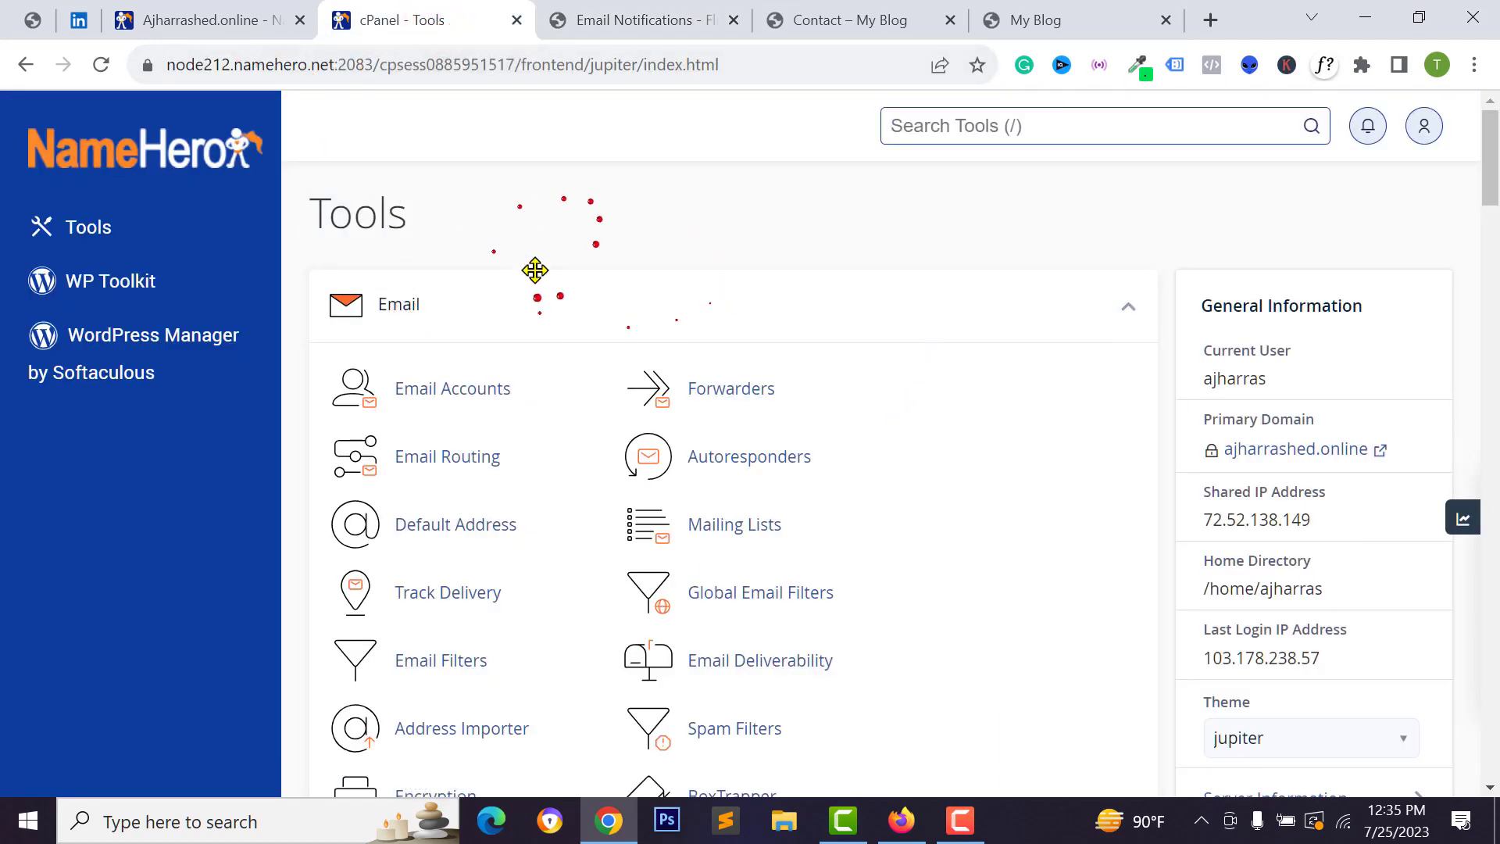
key(alt+Tab)
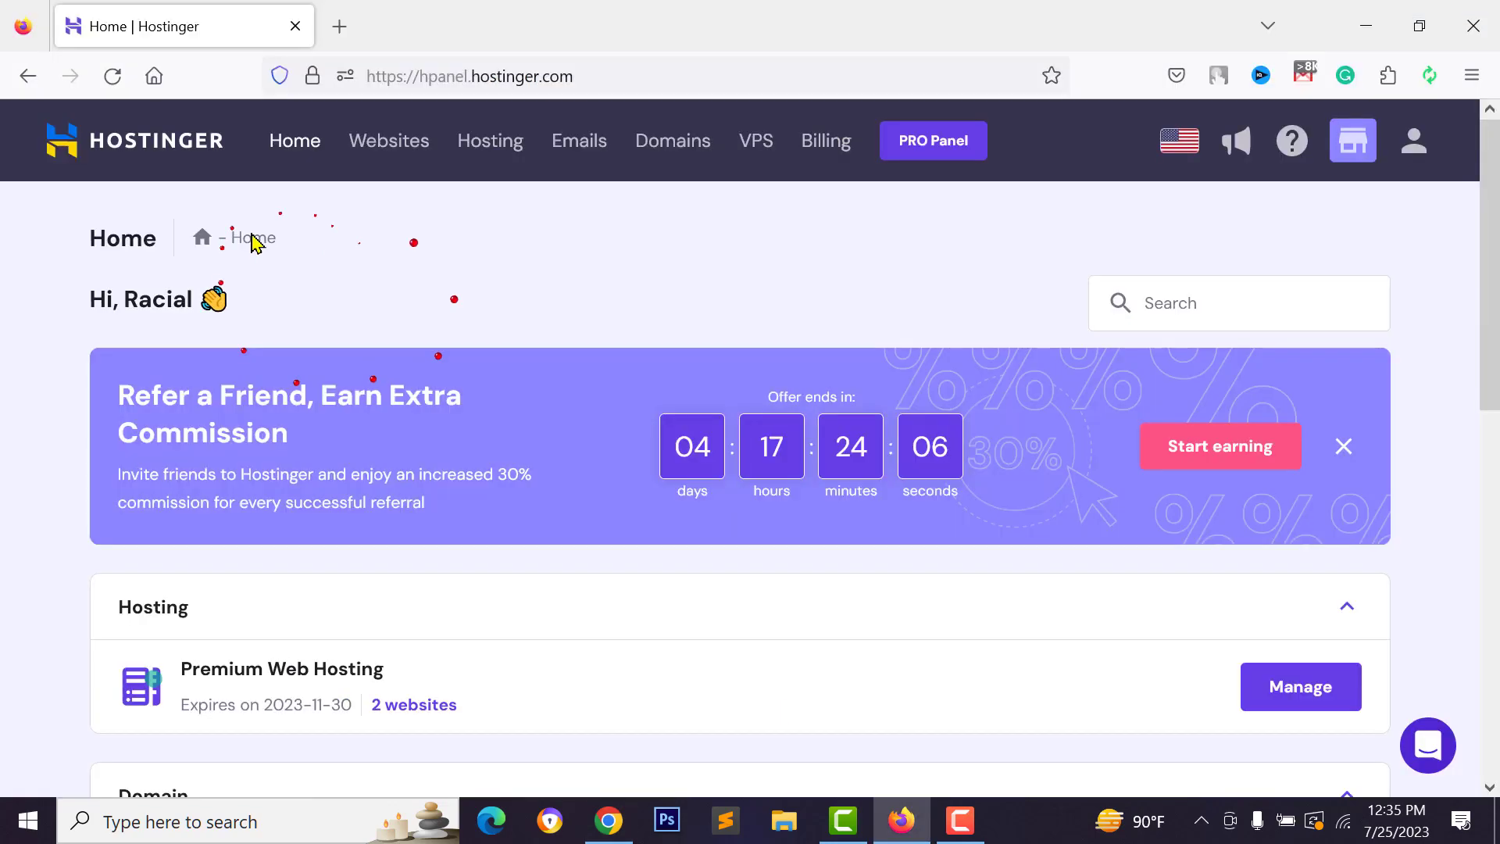
click(584, 146)
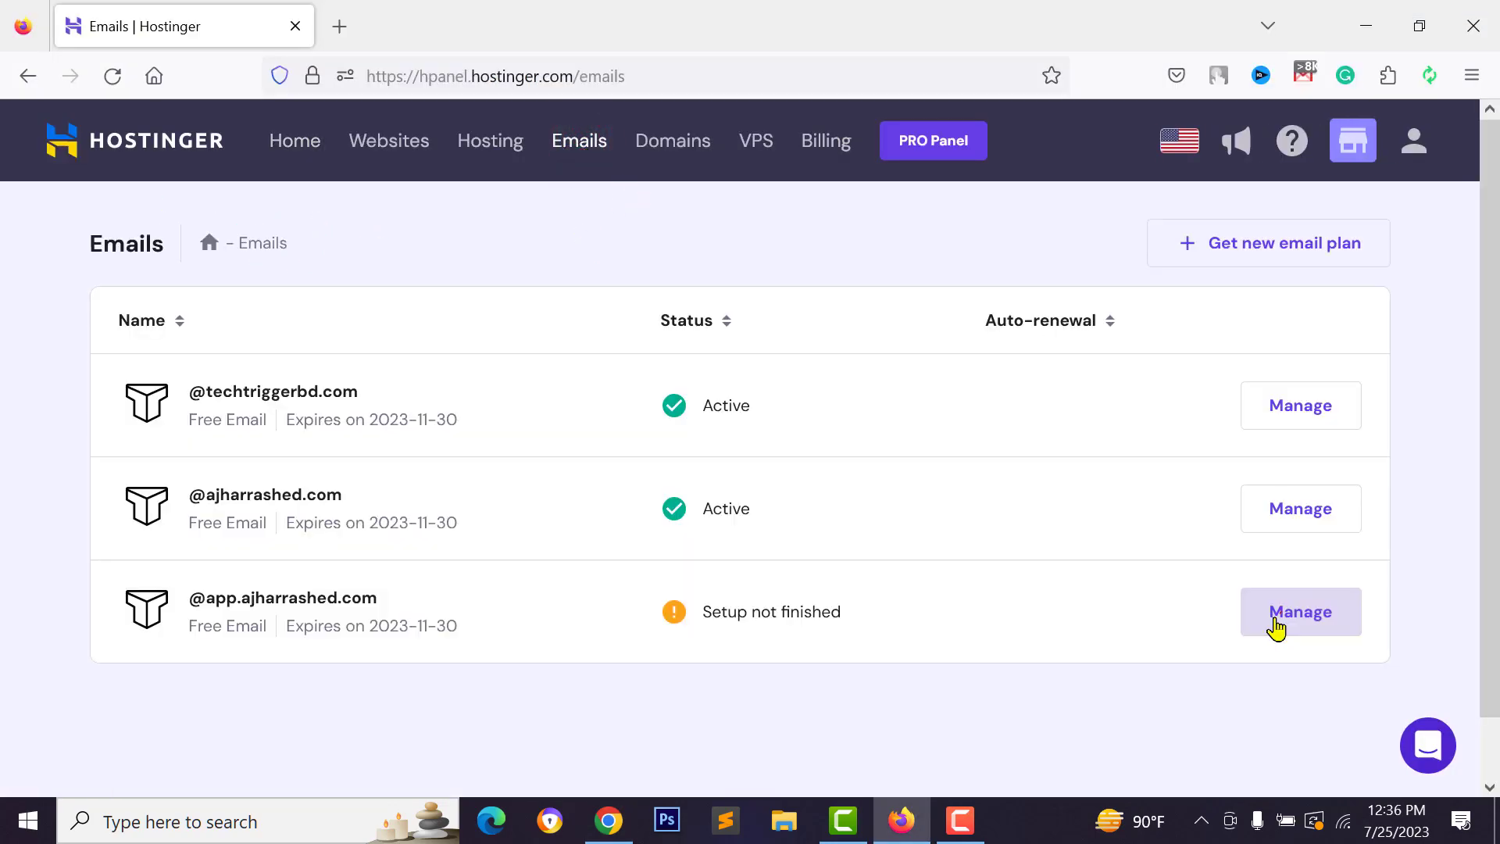
click(1275, 618)
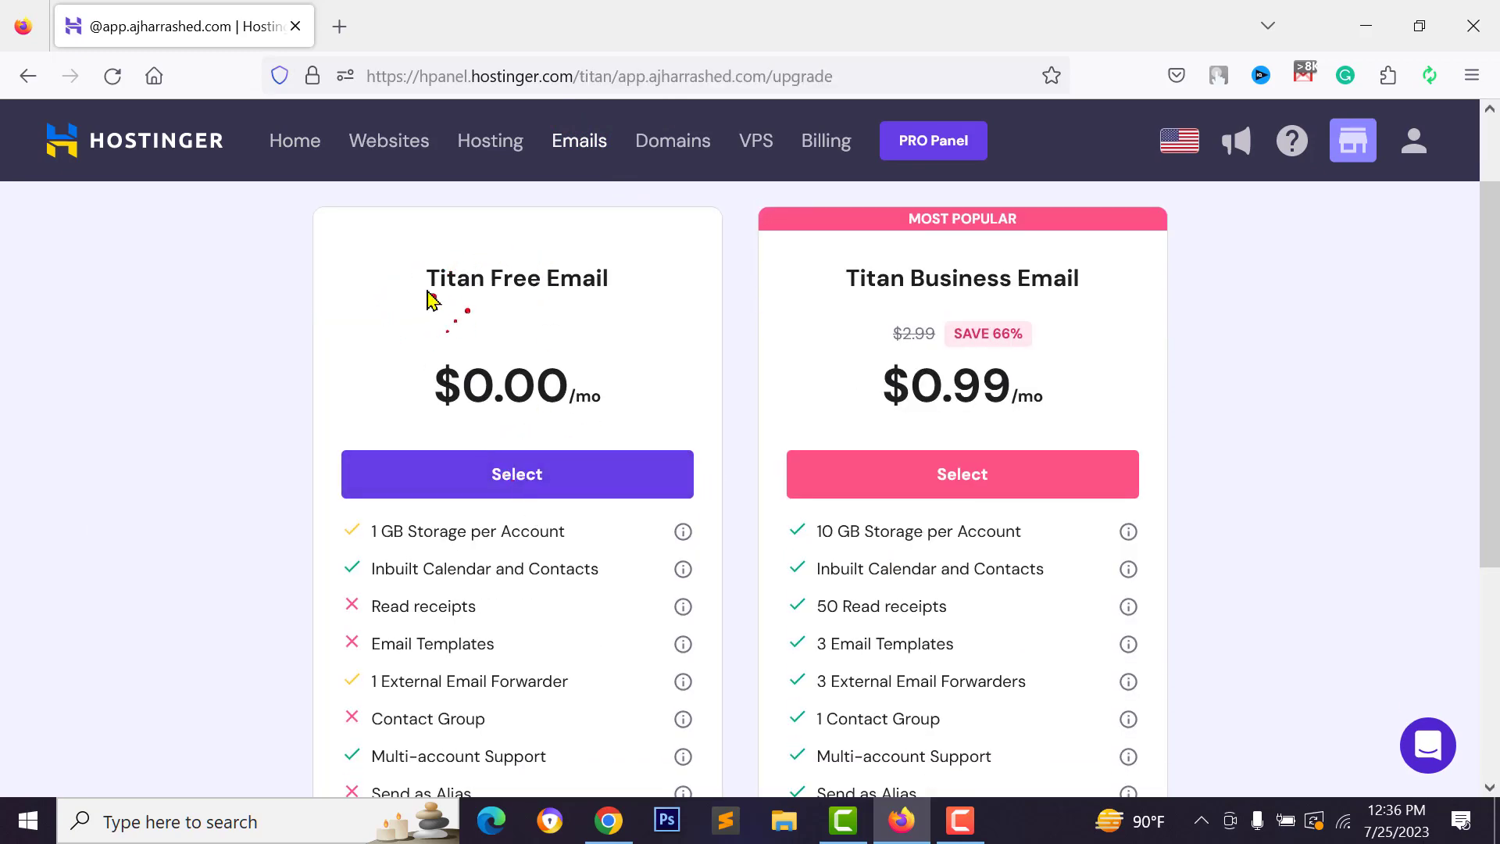
click(503, 478)
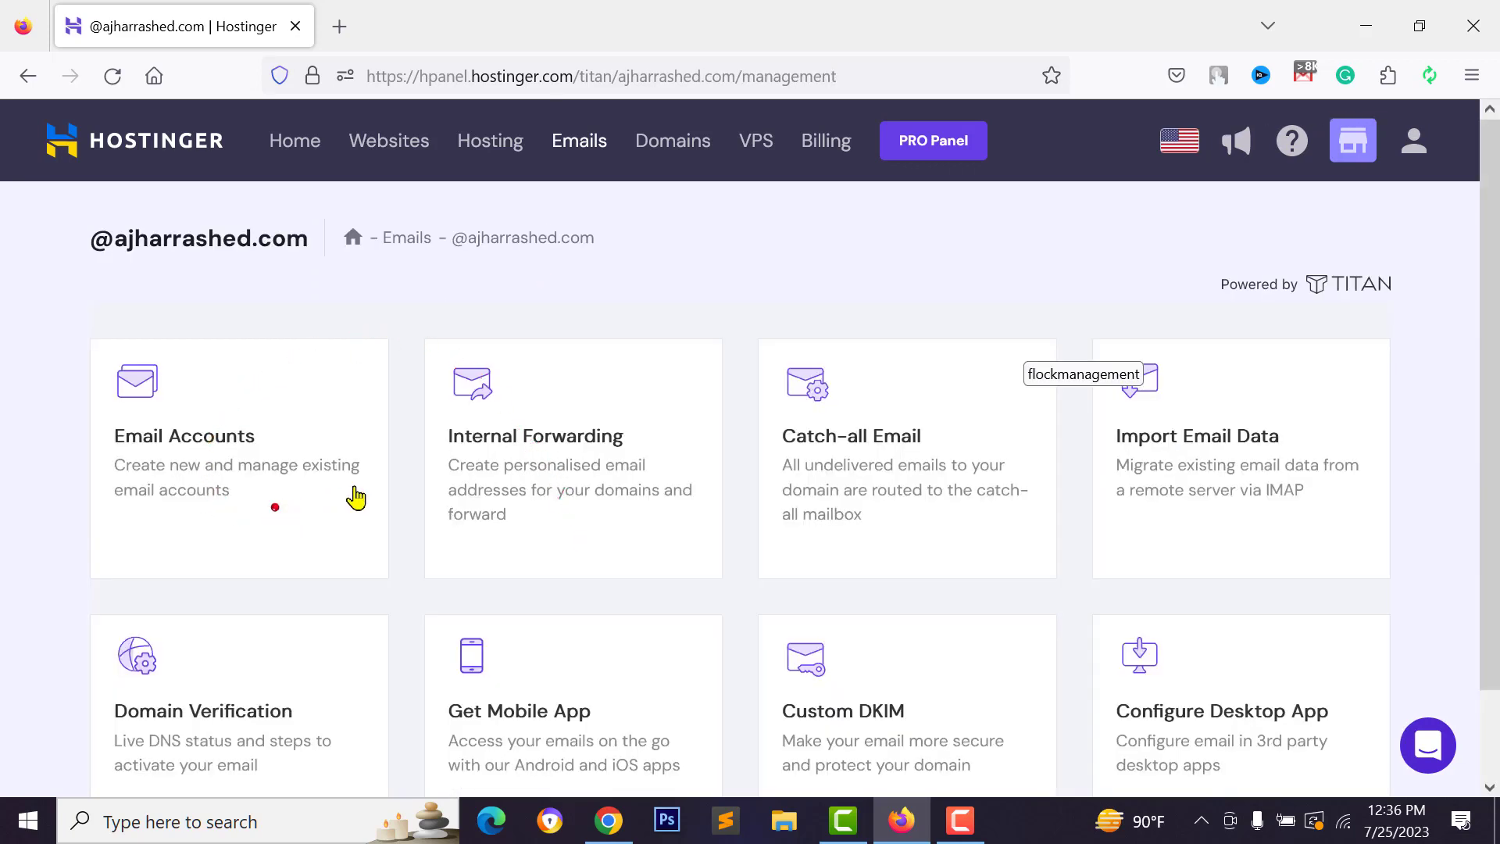
click(355, 497)
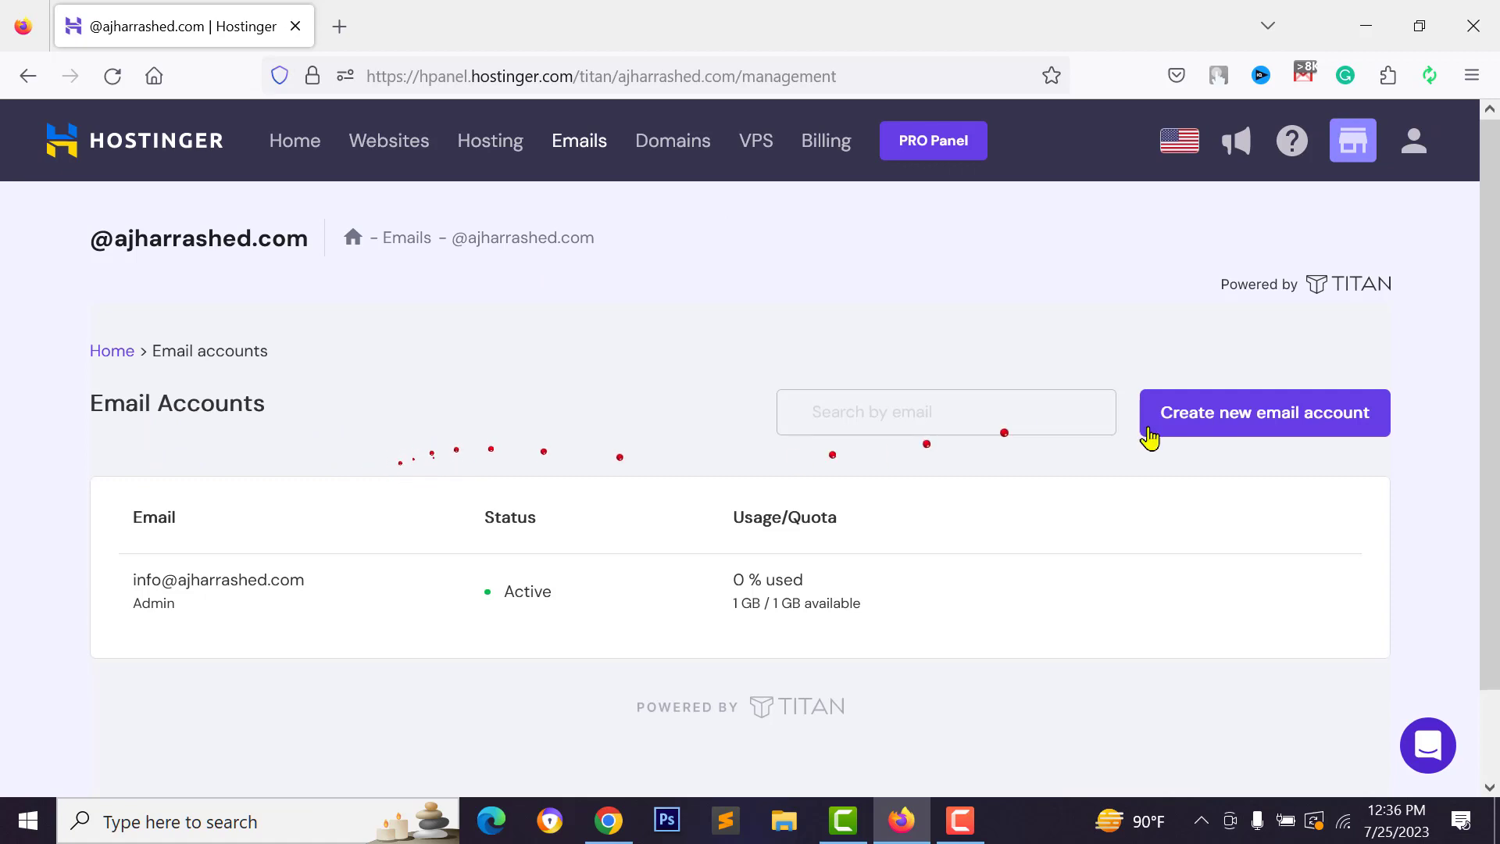
click(1216, 418)
scroll(474, 554, down, 1)
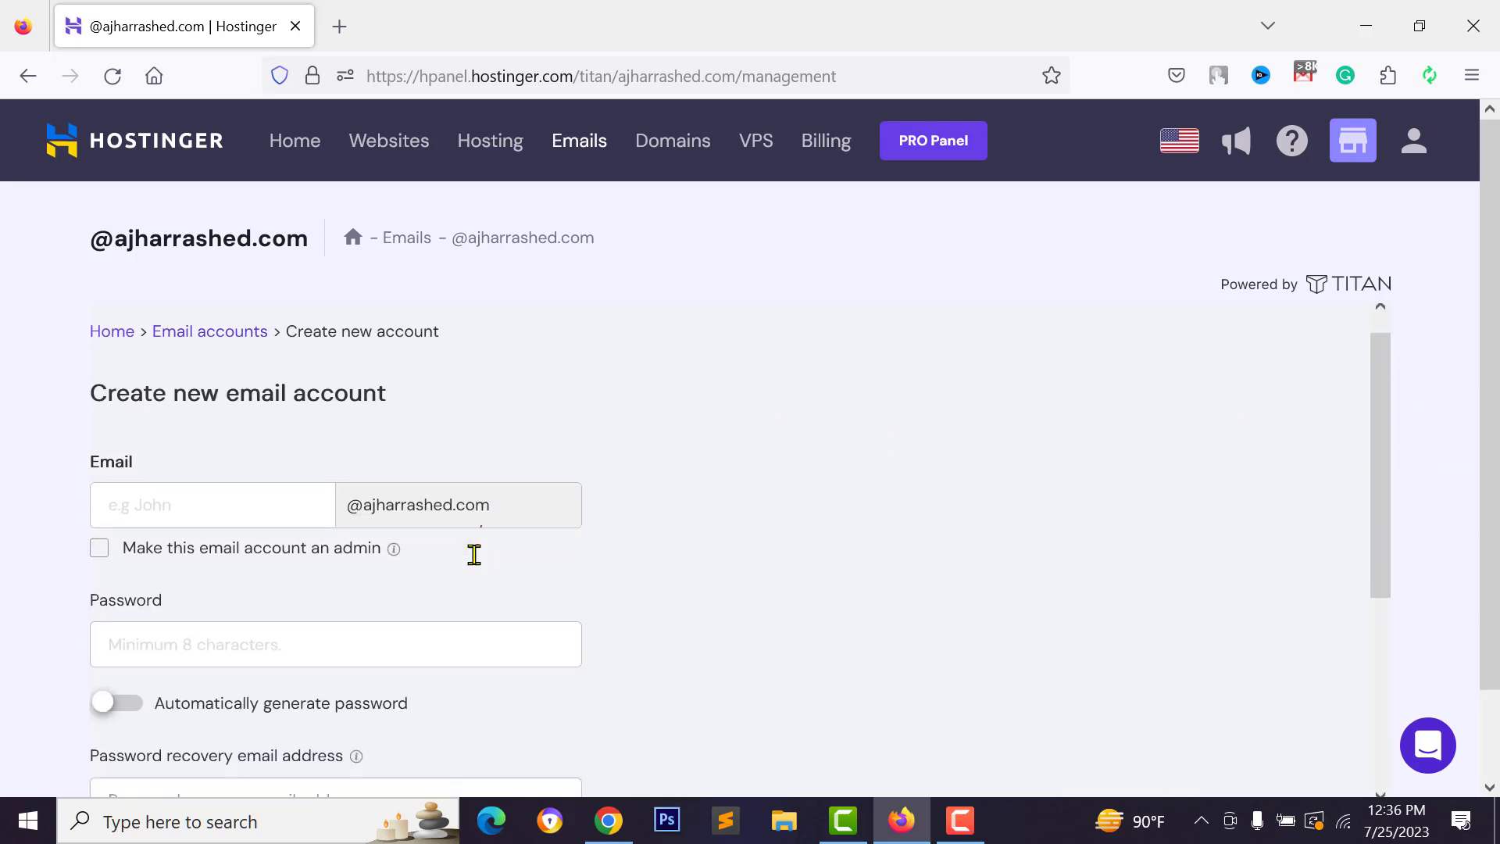
scroll(474, 554, down, 1)
scroll(221, 516, down, 2)
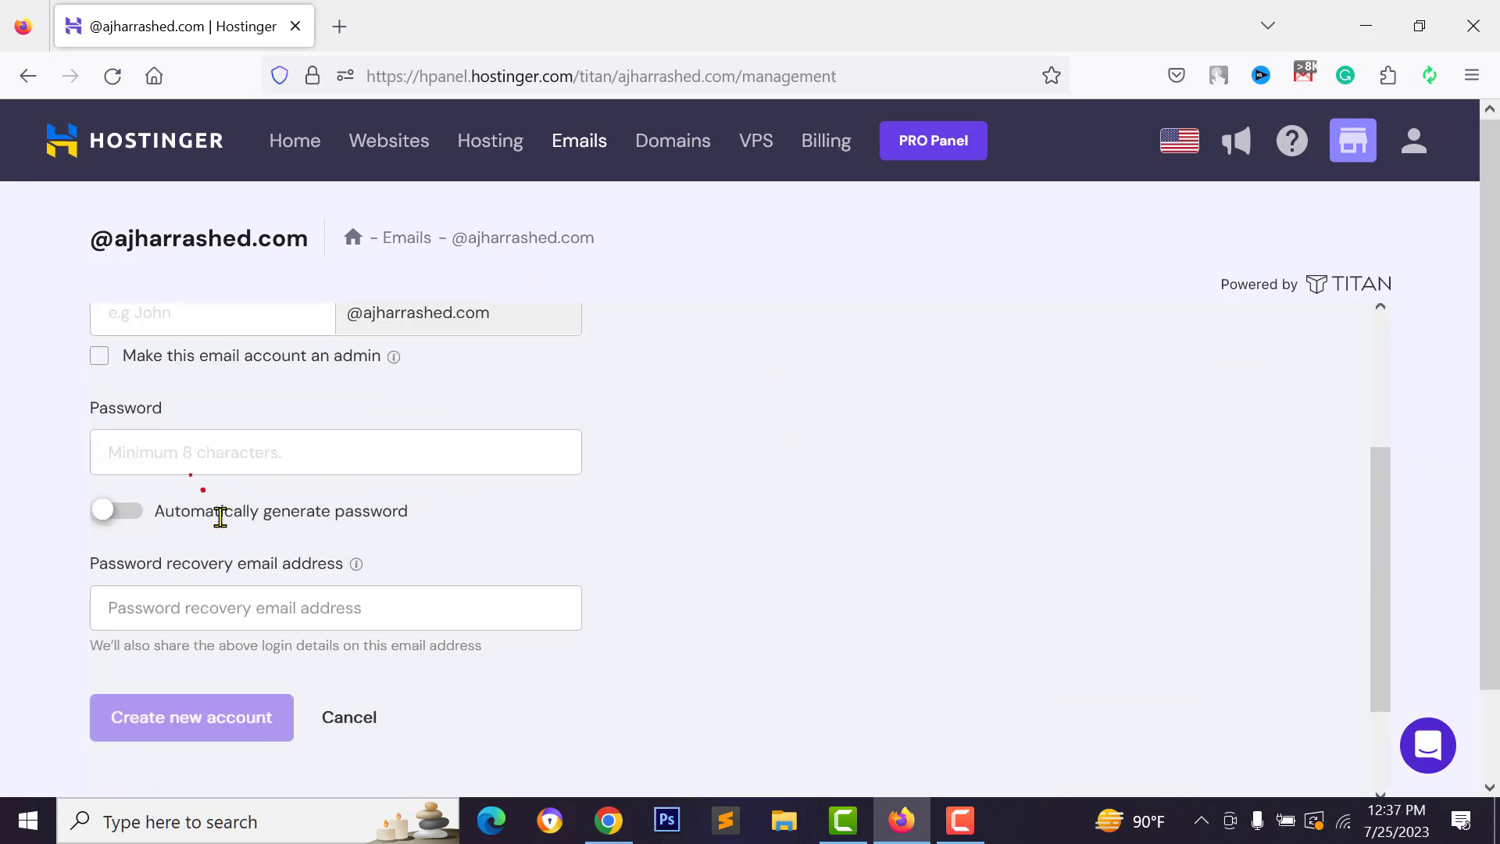
scroll(201, 467, down, 2)
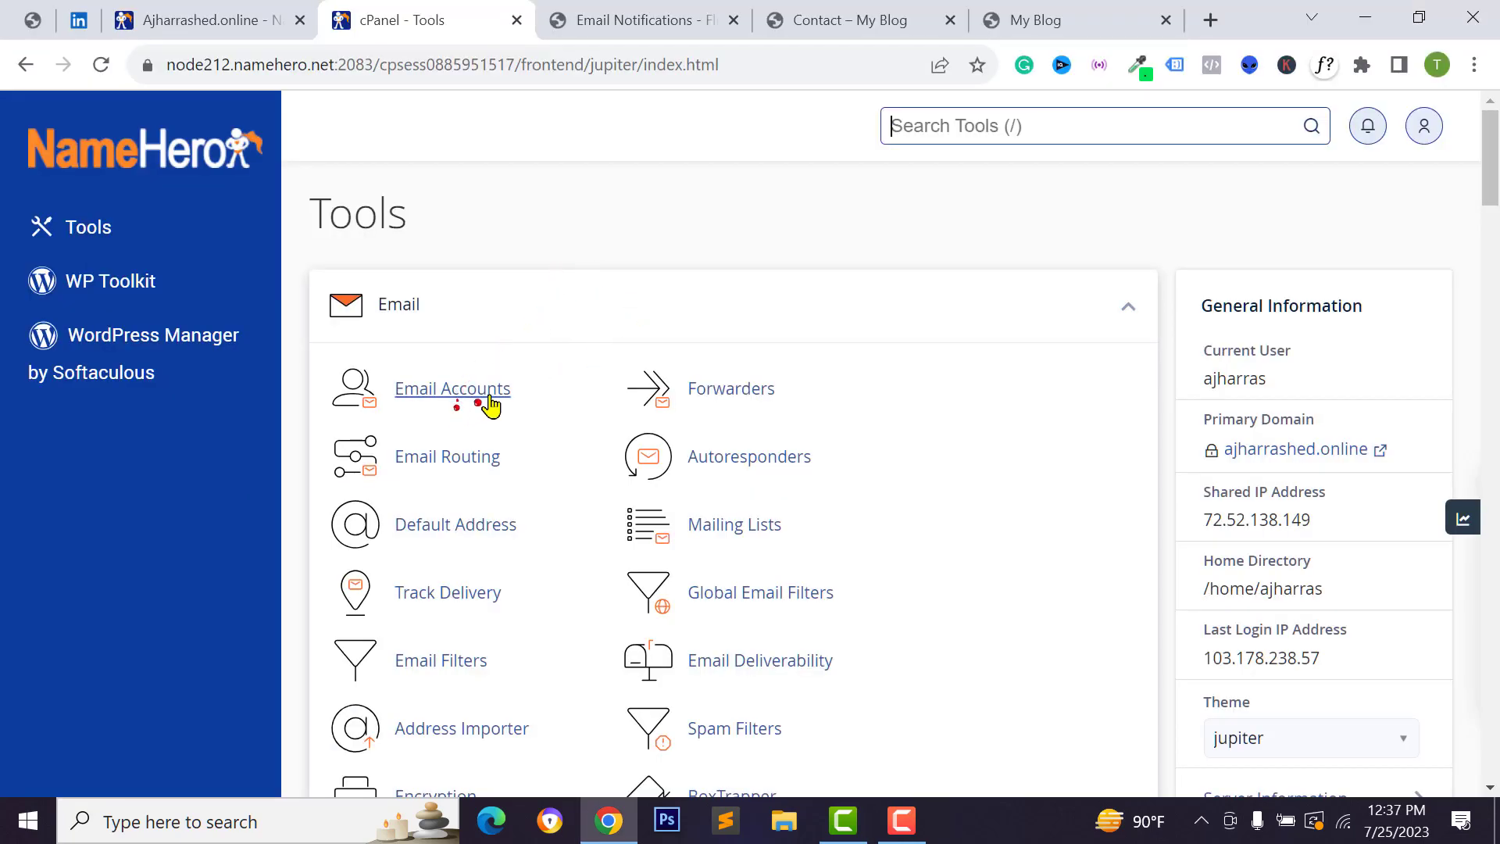
Start a new cPanel email account with the username 'contact'.
click(436, 390)
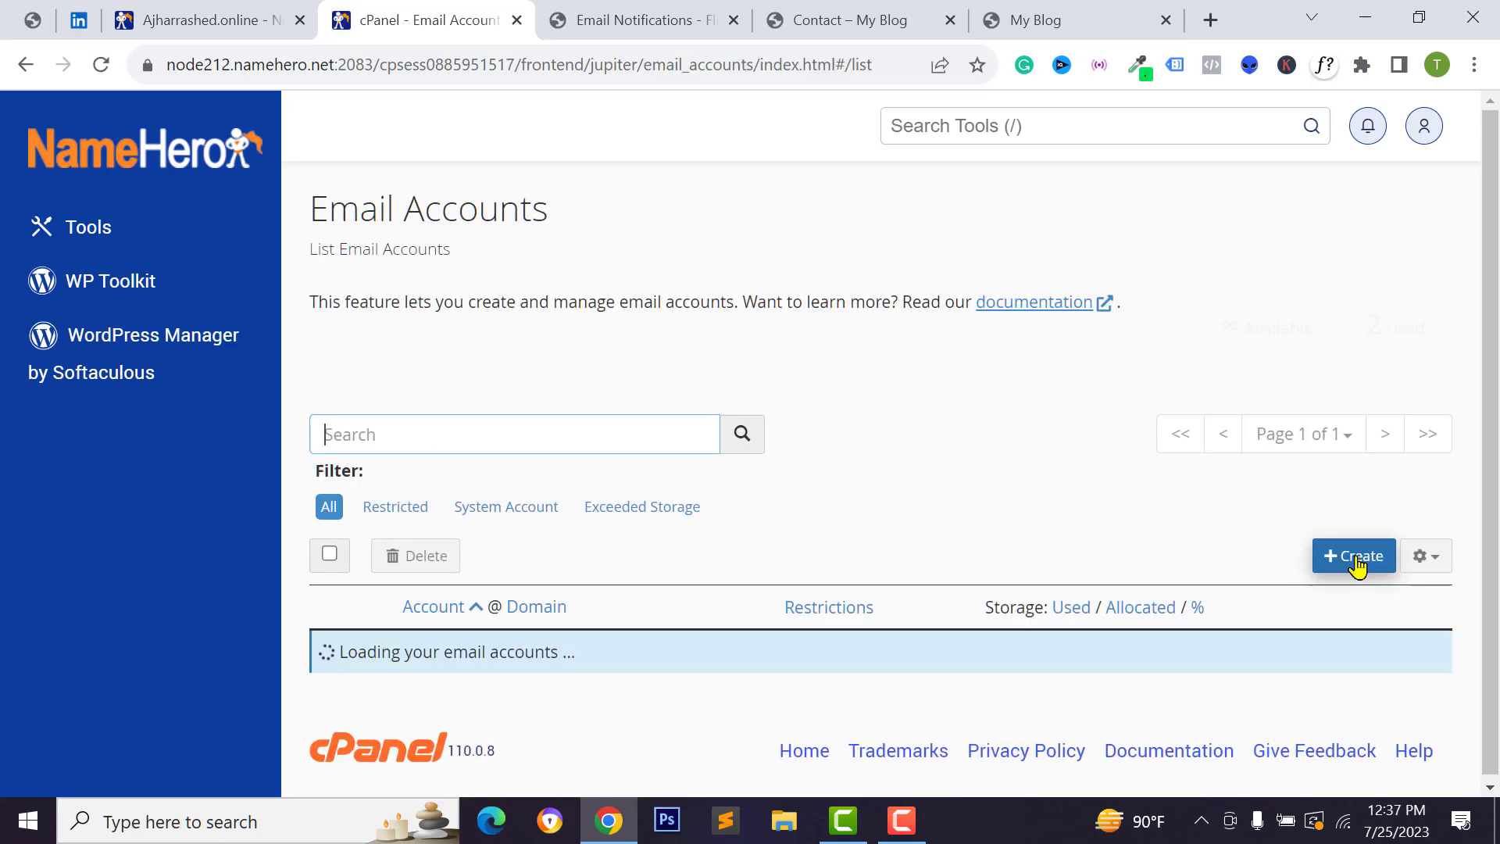
click(1356, 558)
scroll(510, 420, down, 2)
click(510, 420)
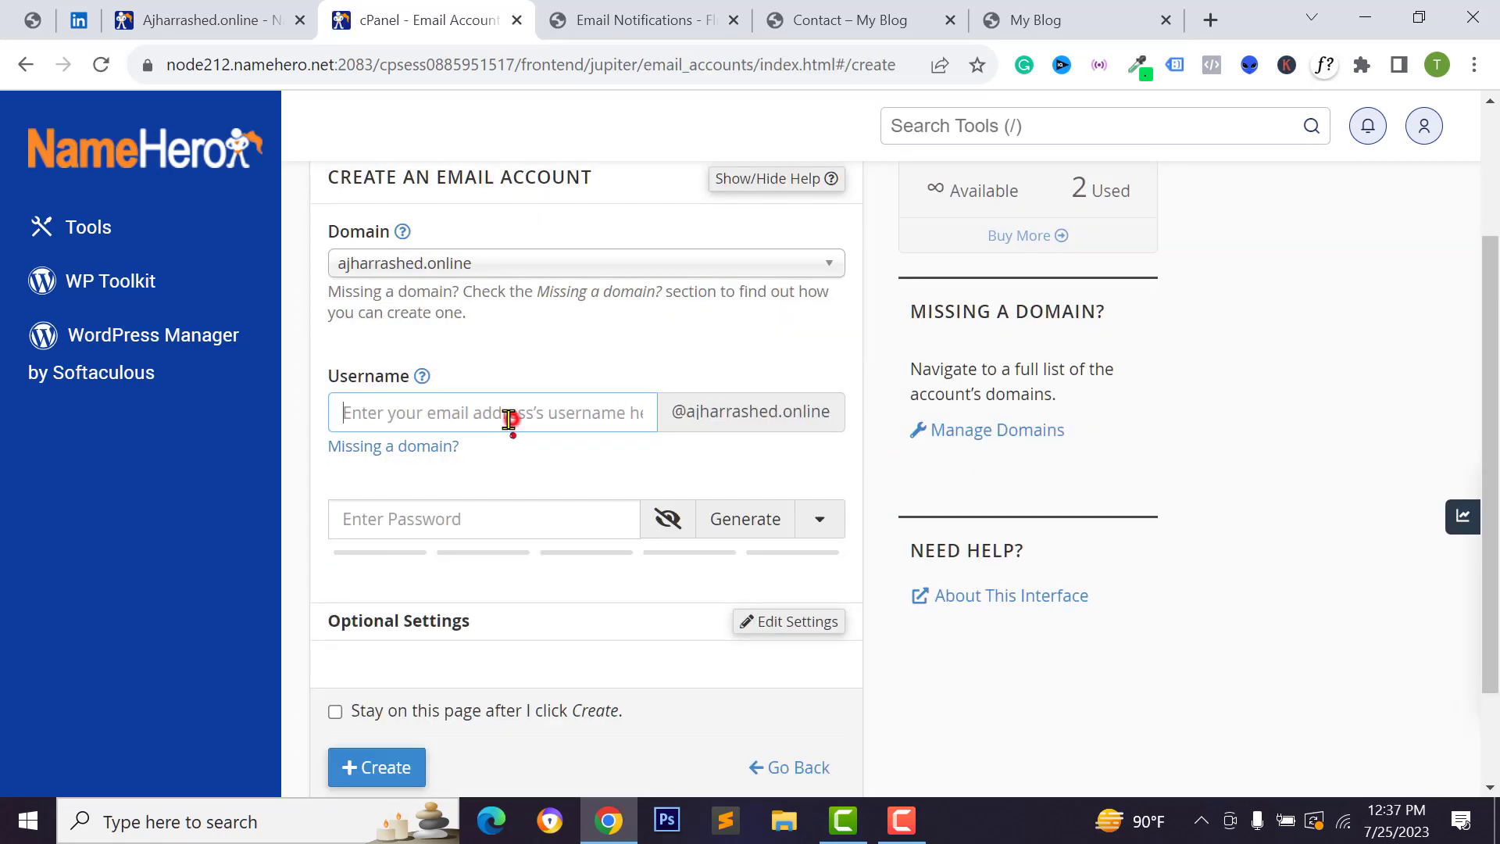
text(a)
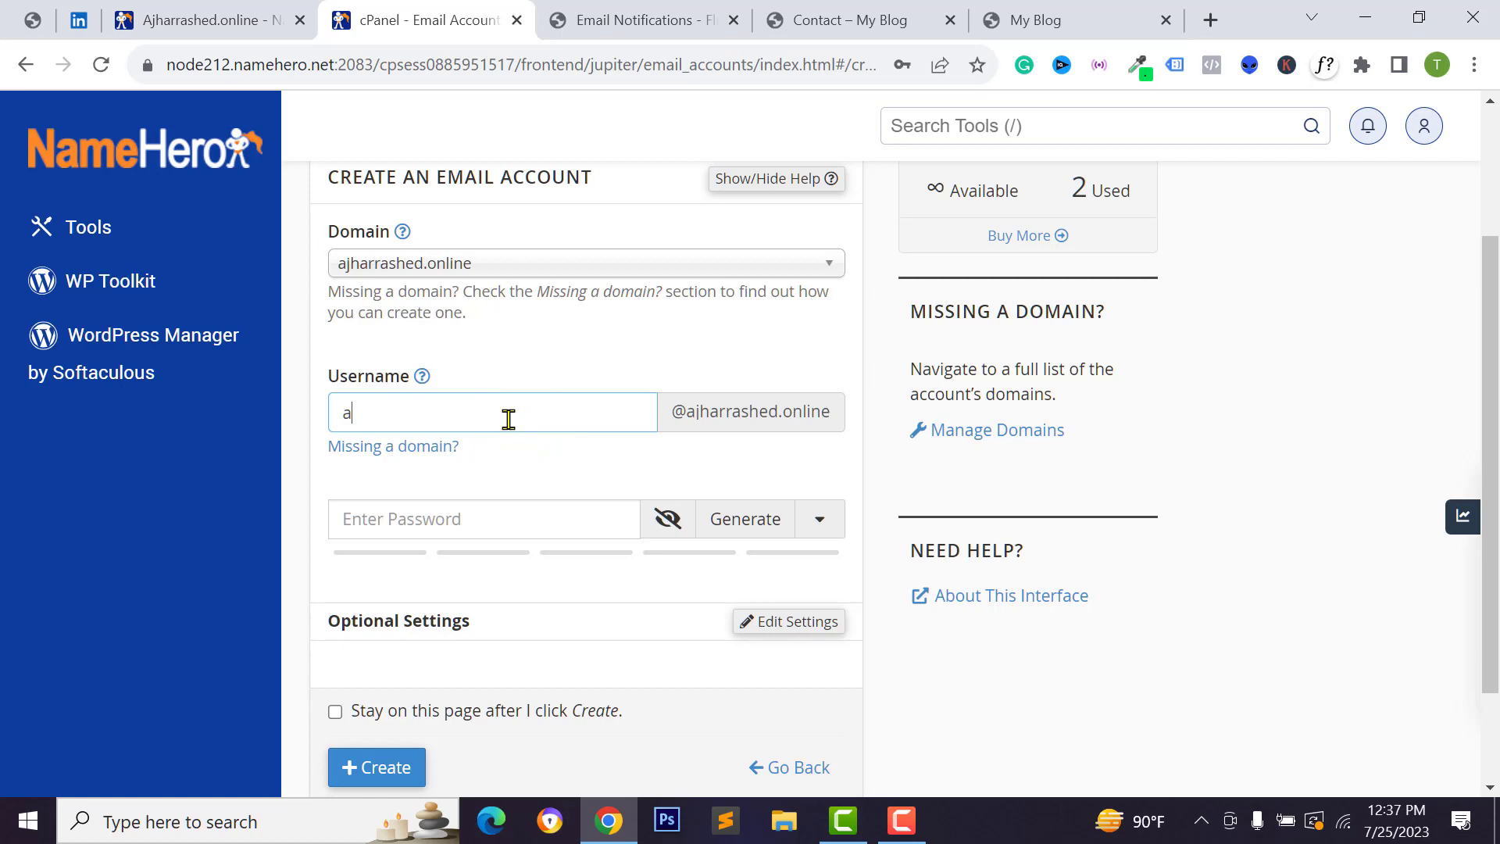
key(BackSpace)
key(BackSpace)
text(con)
scroll(528, 292, down, 2)
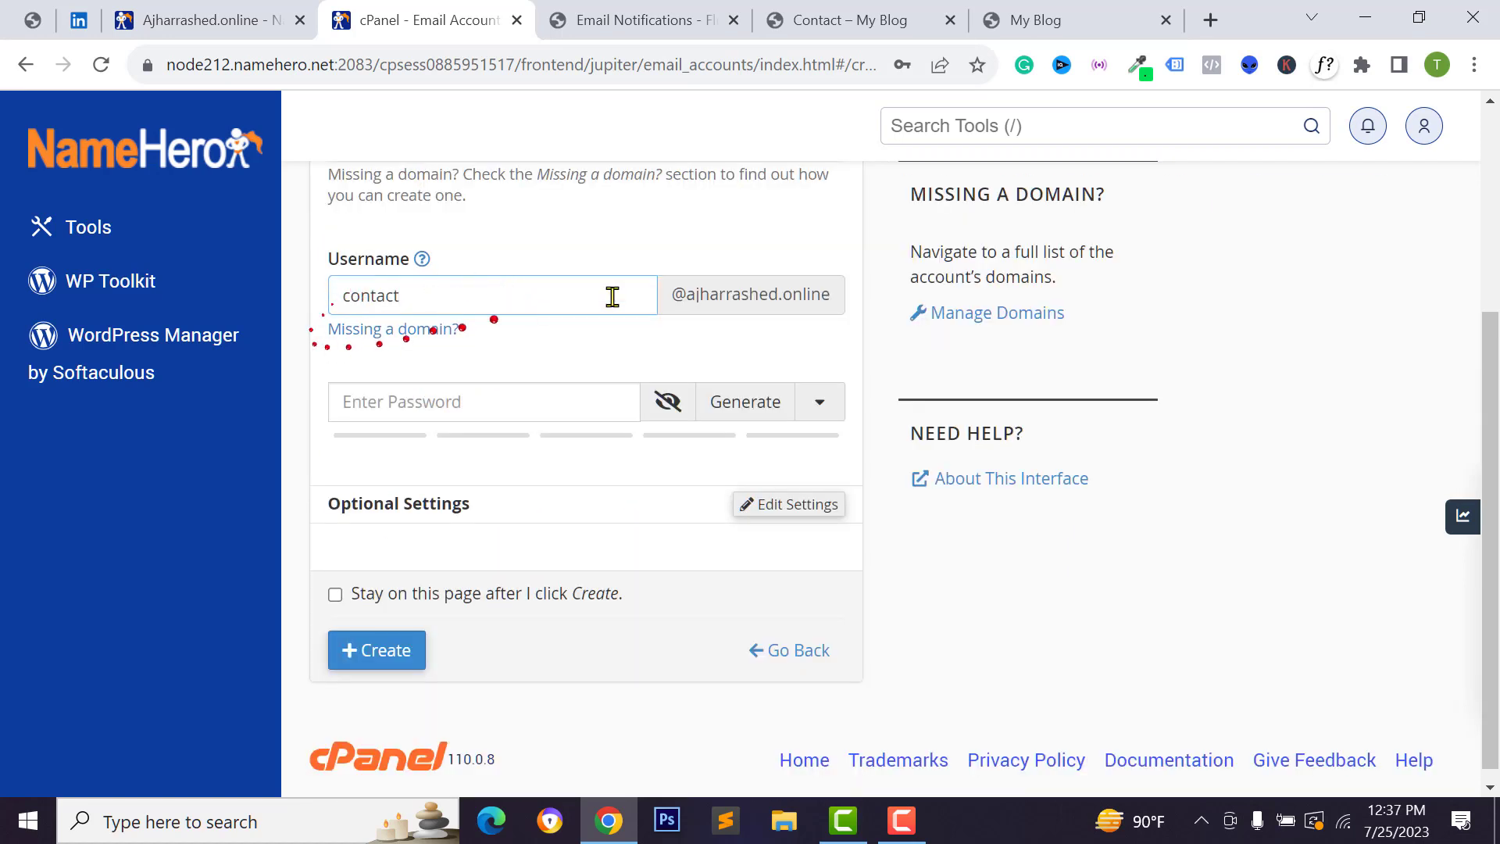
Generate a strong password for the account and copy it.
click(498, 387)
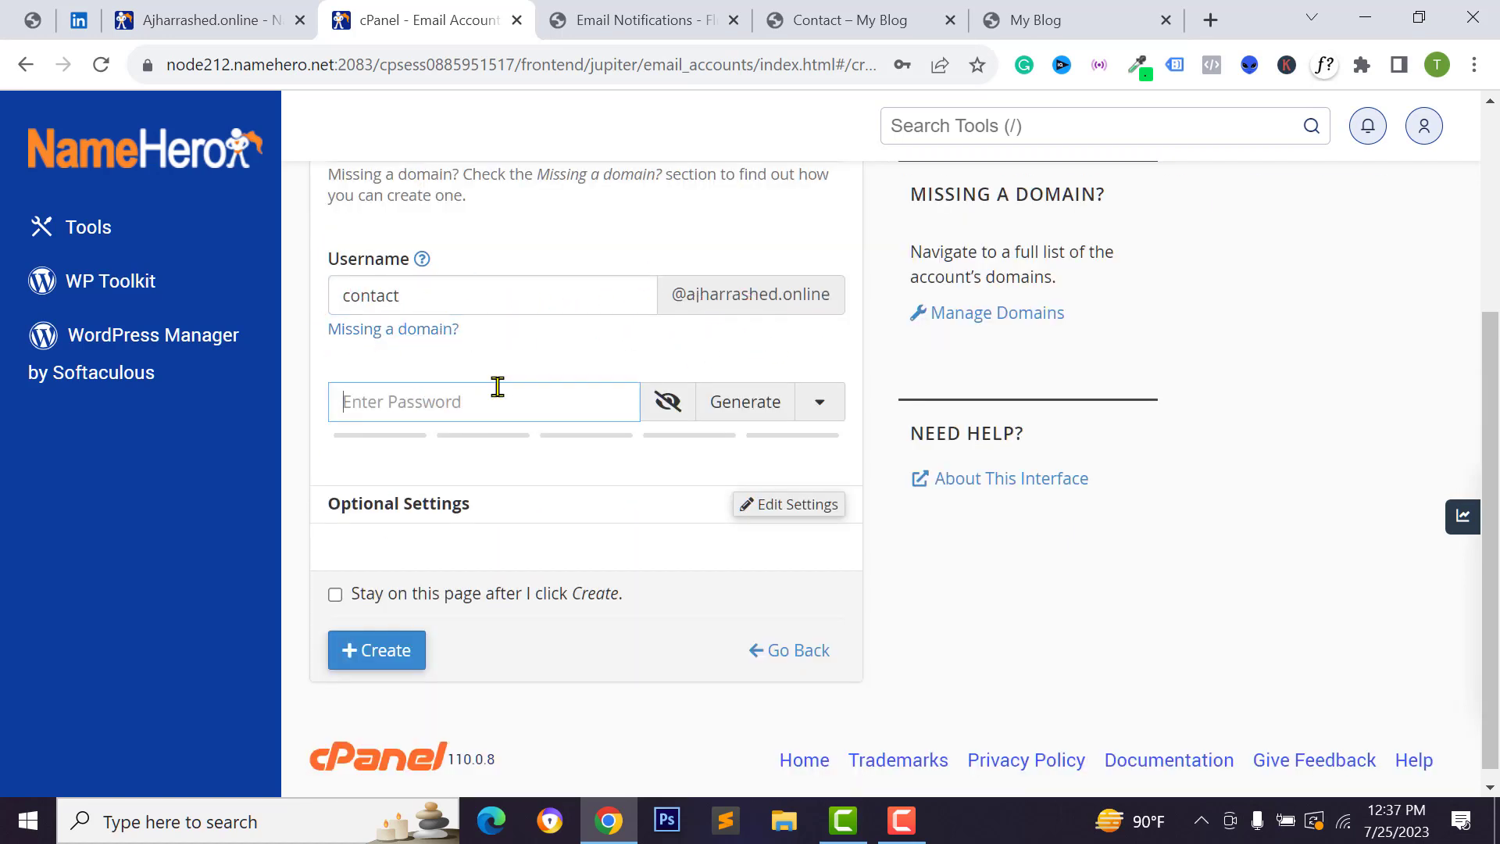
click(738, 402)
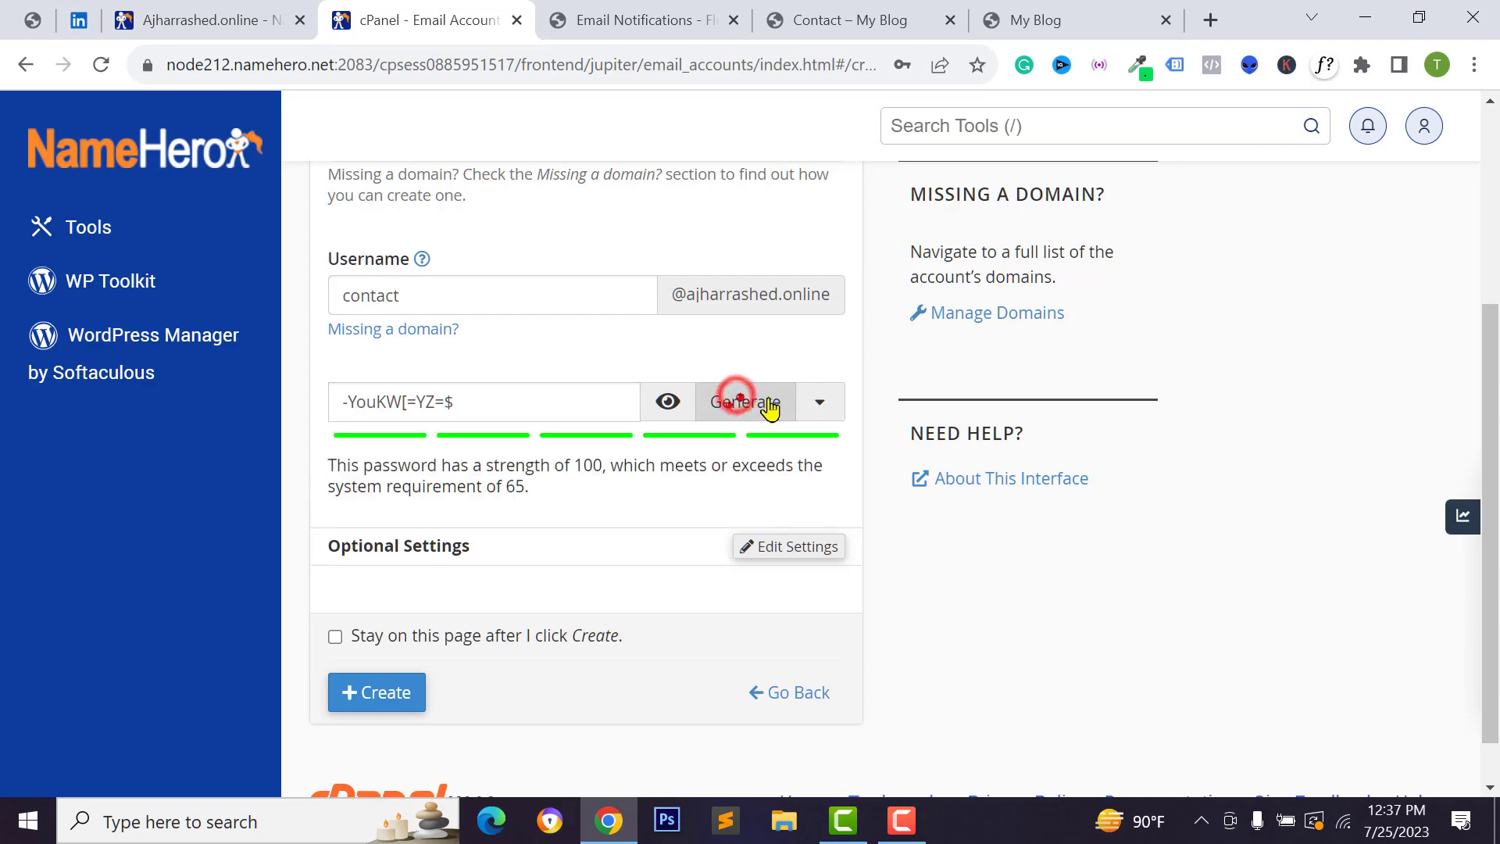
click(768, 403)
triple_click(391, 401)
right_click(391, 401)
click(460, 431)
Create the contact mailbox and copy its new address from the list.
click(363, 698)
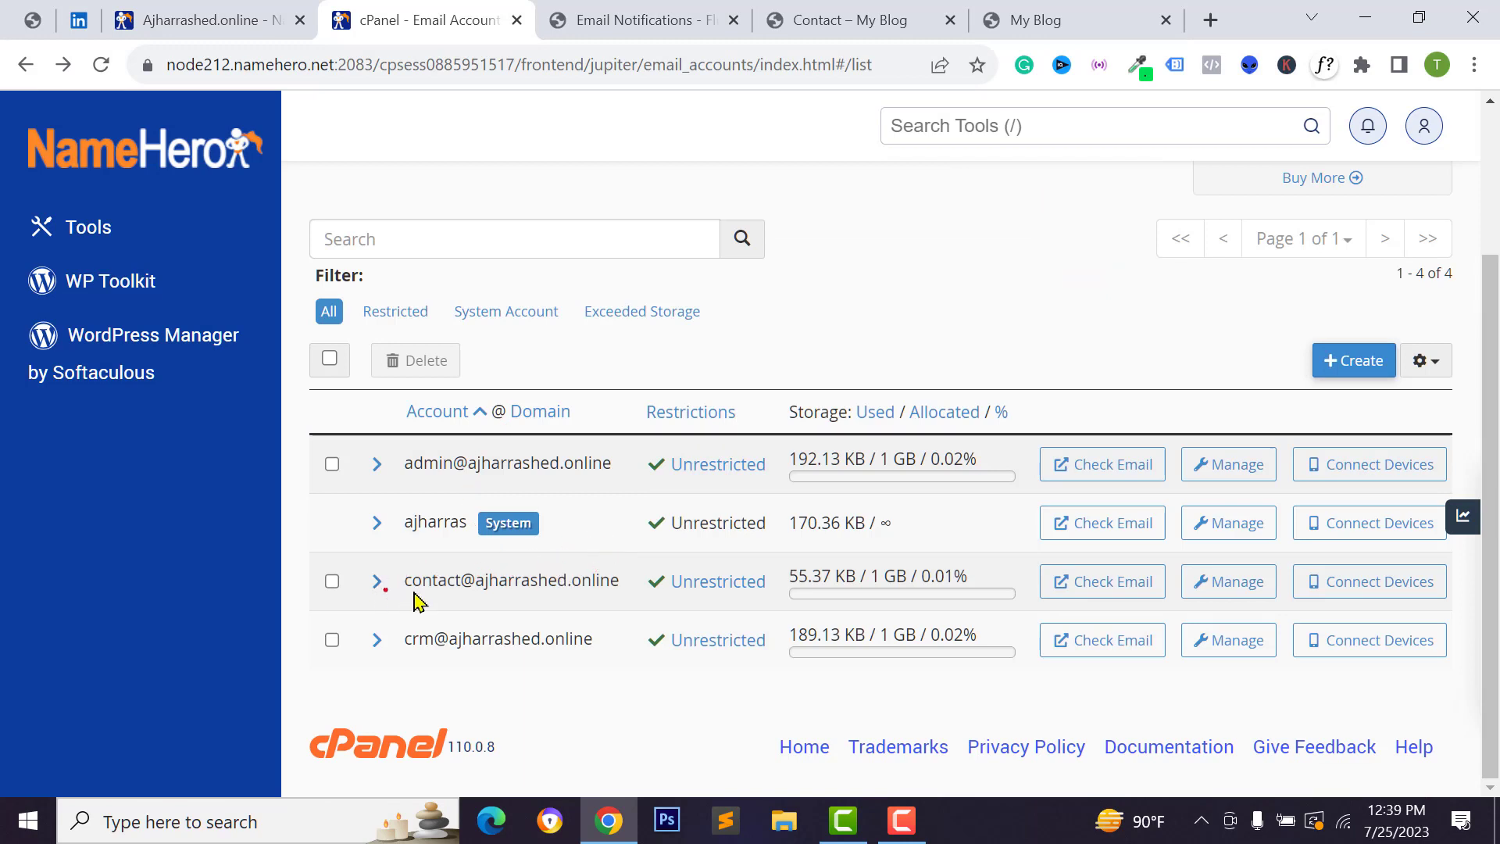
drag(400, 579, 579, 582)
right_click(572, 582)
click(595, 360)
click(625, 20)
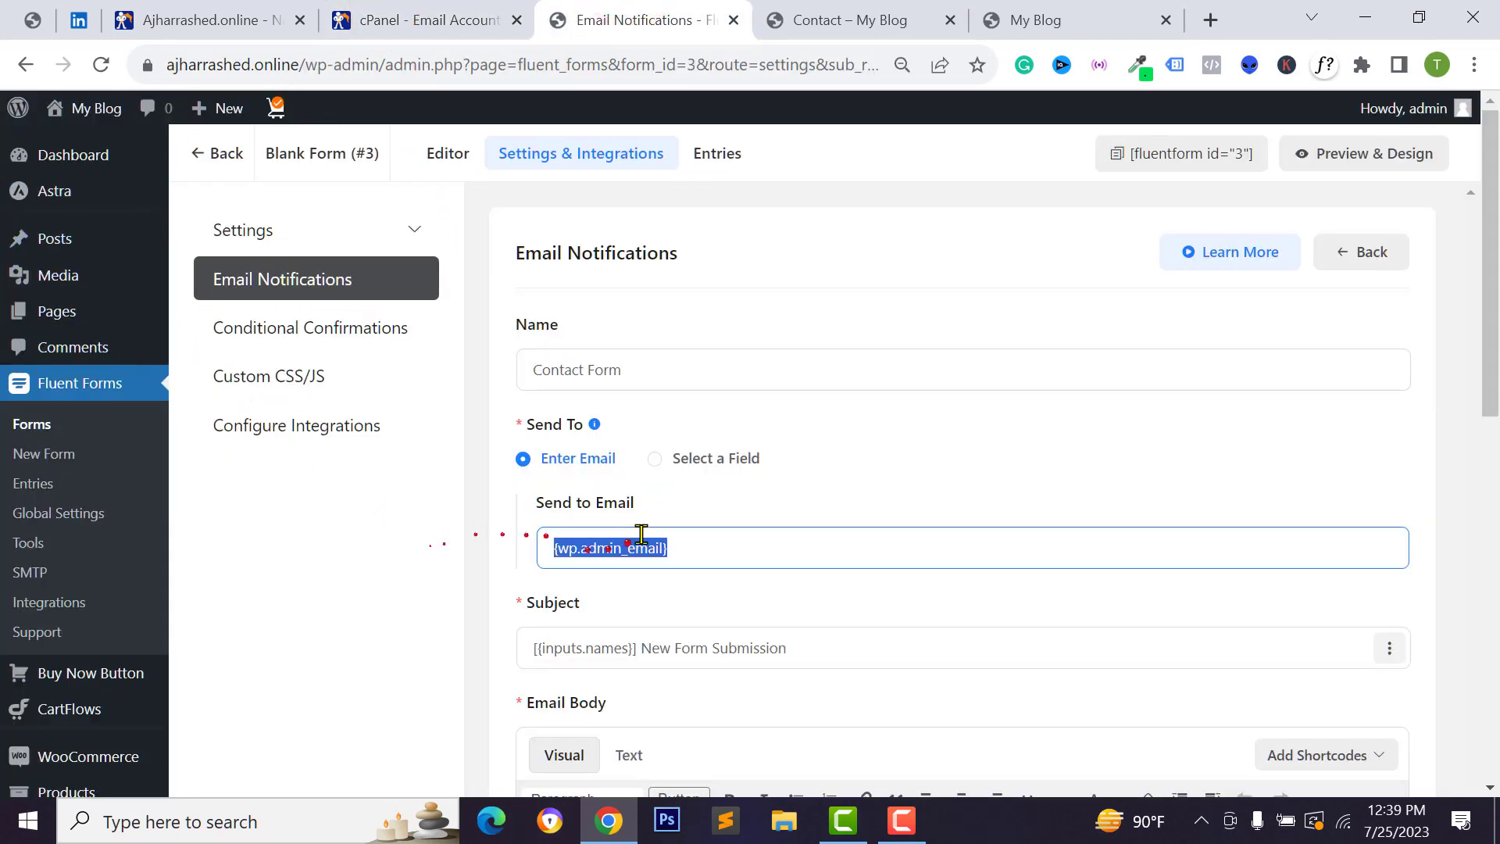
Paste the contact mailbox address into Send to Email and save the notification.
right_click(588, 549)
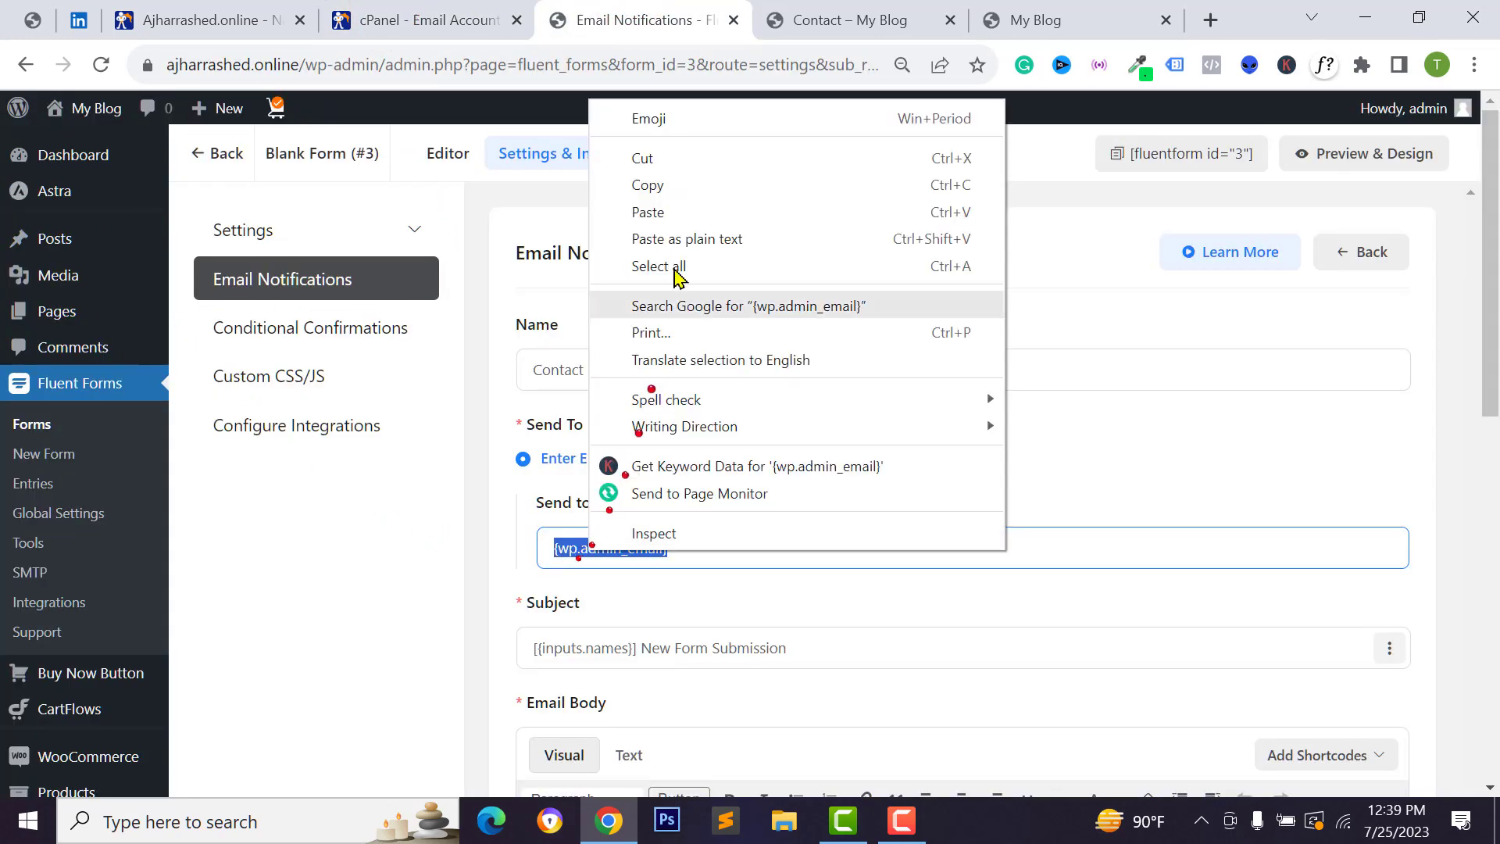
click(659, 213)
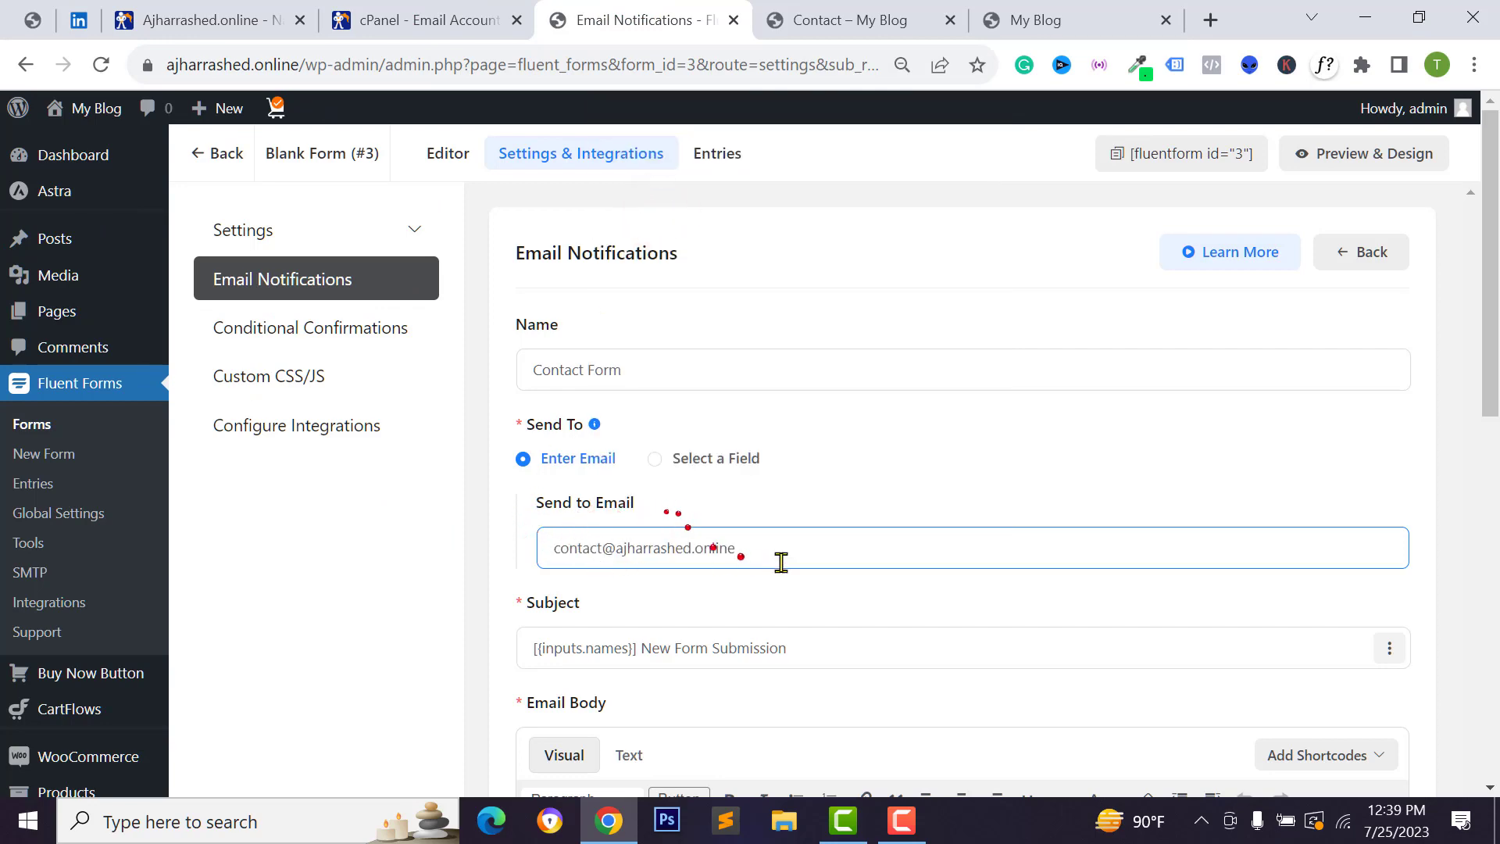
scroll(656, 598, down, 7)
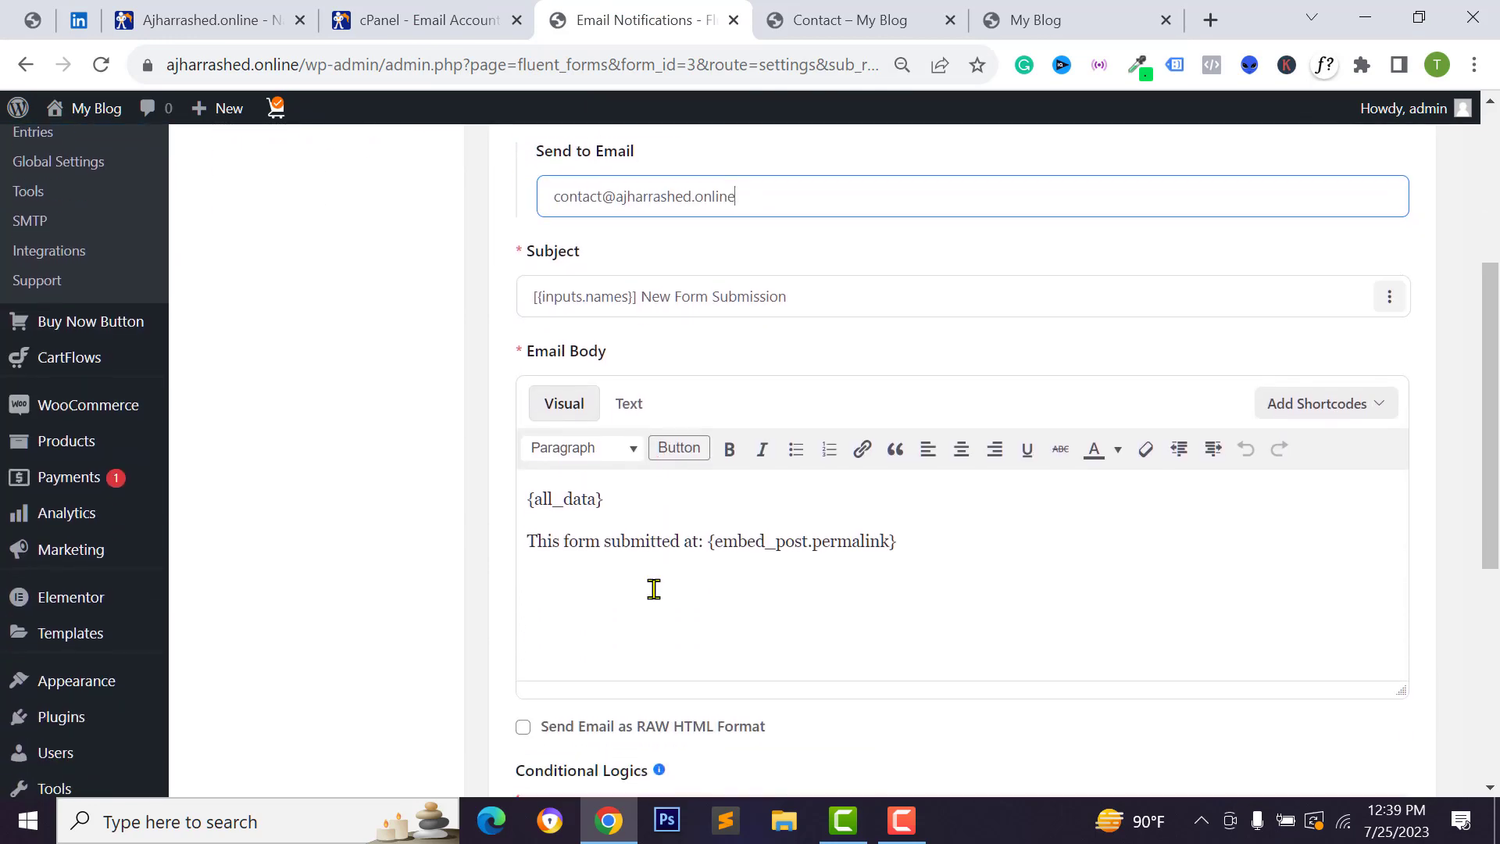
scroll(948, 575, down, 4)
click(575, 687)
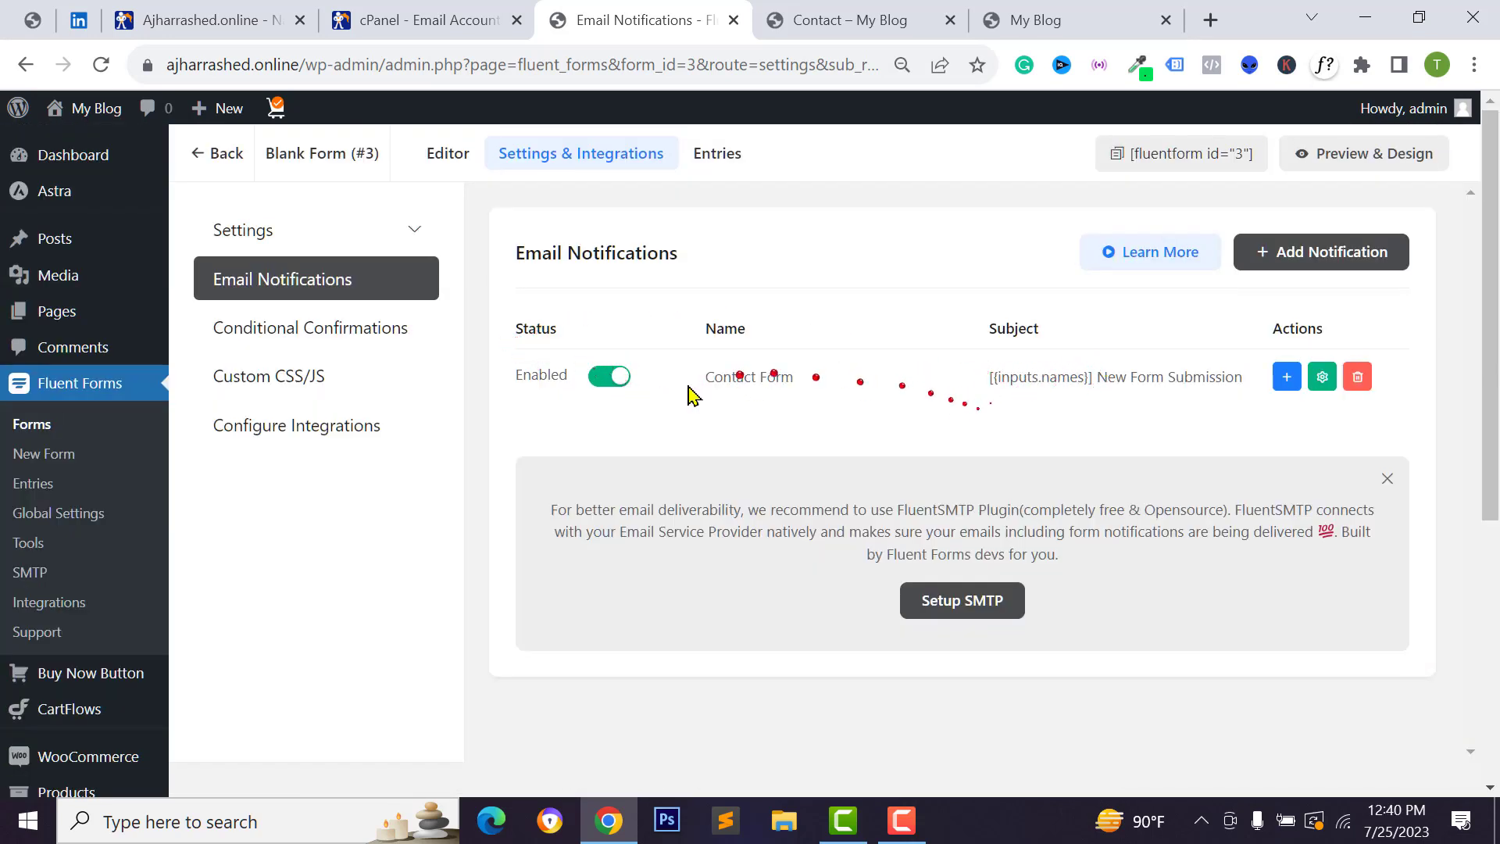
click(836, 21)
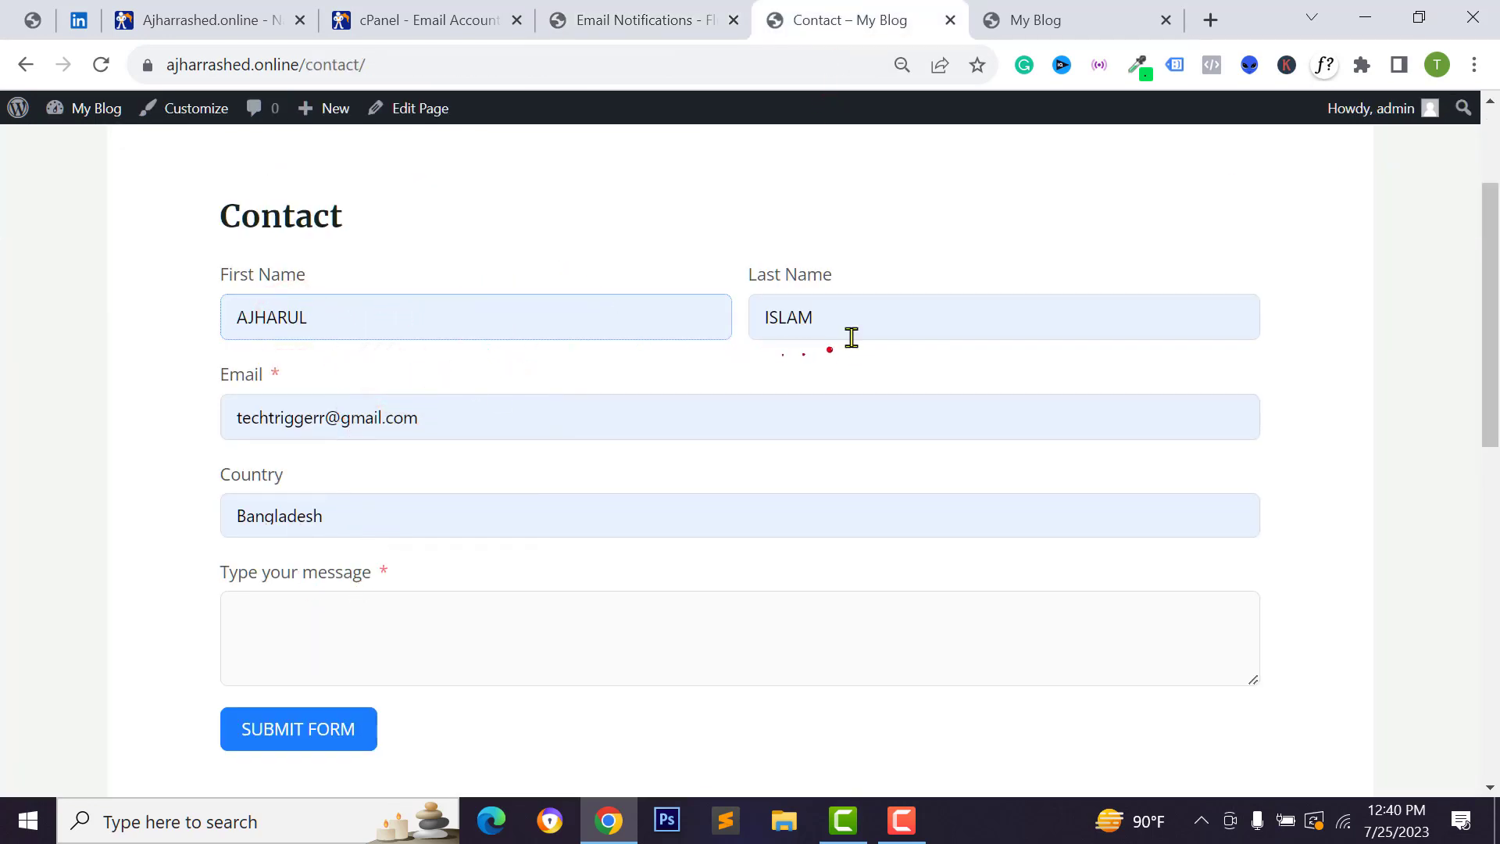
Autofill the email, type a test message and submit the Contact page form.
click(320, 420)
click(336, 491)
click(309, 614)
text(test2)
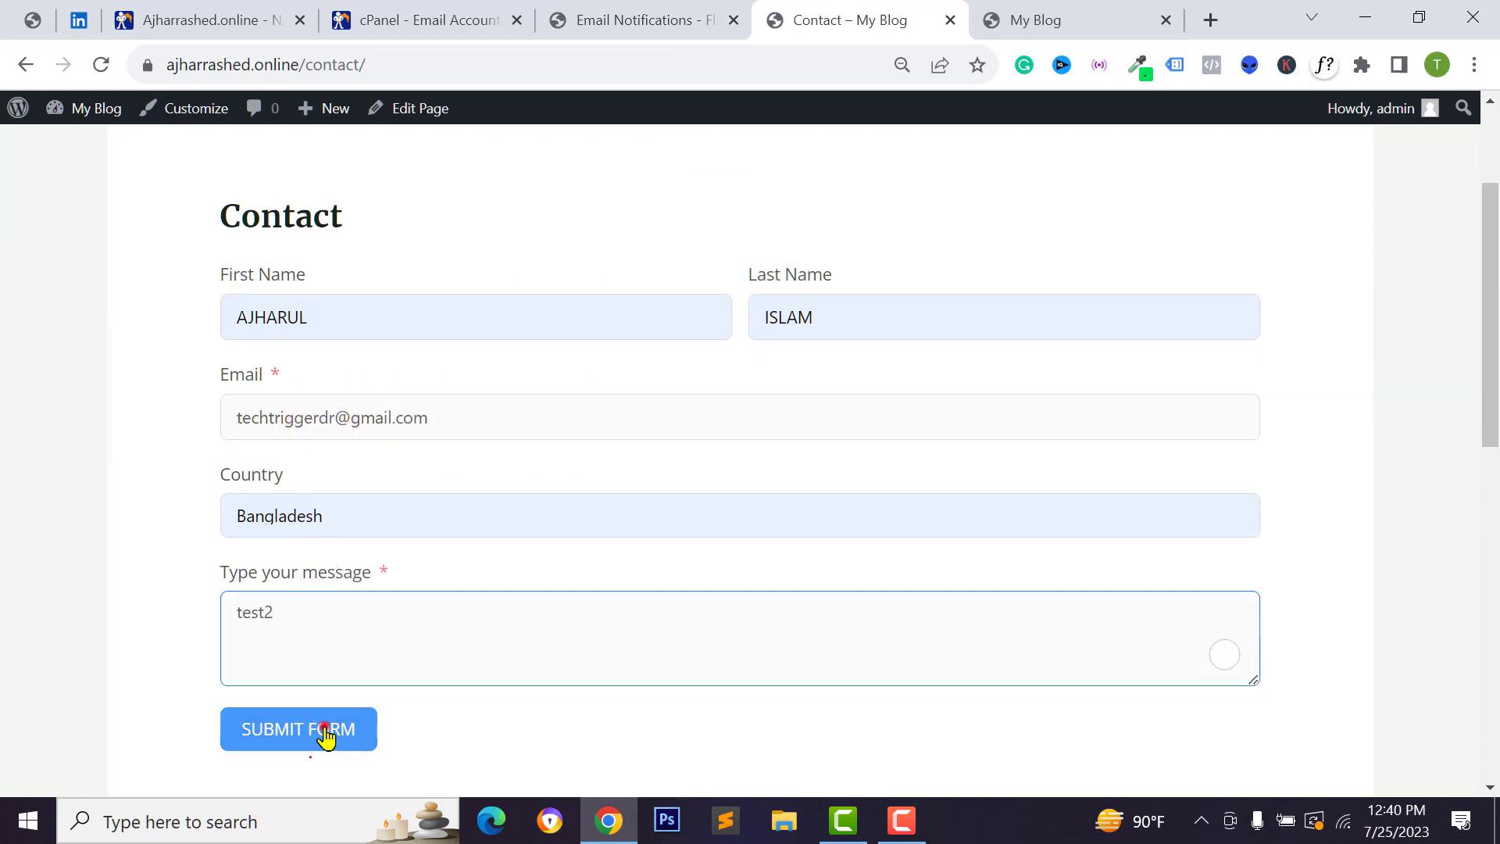
click(326, 730)
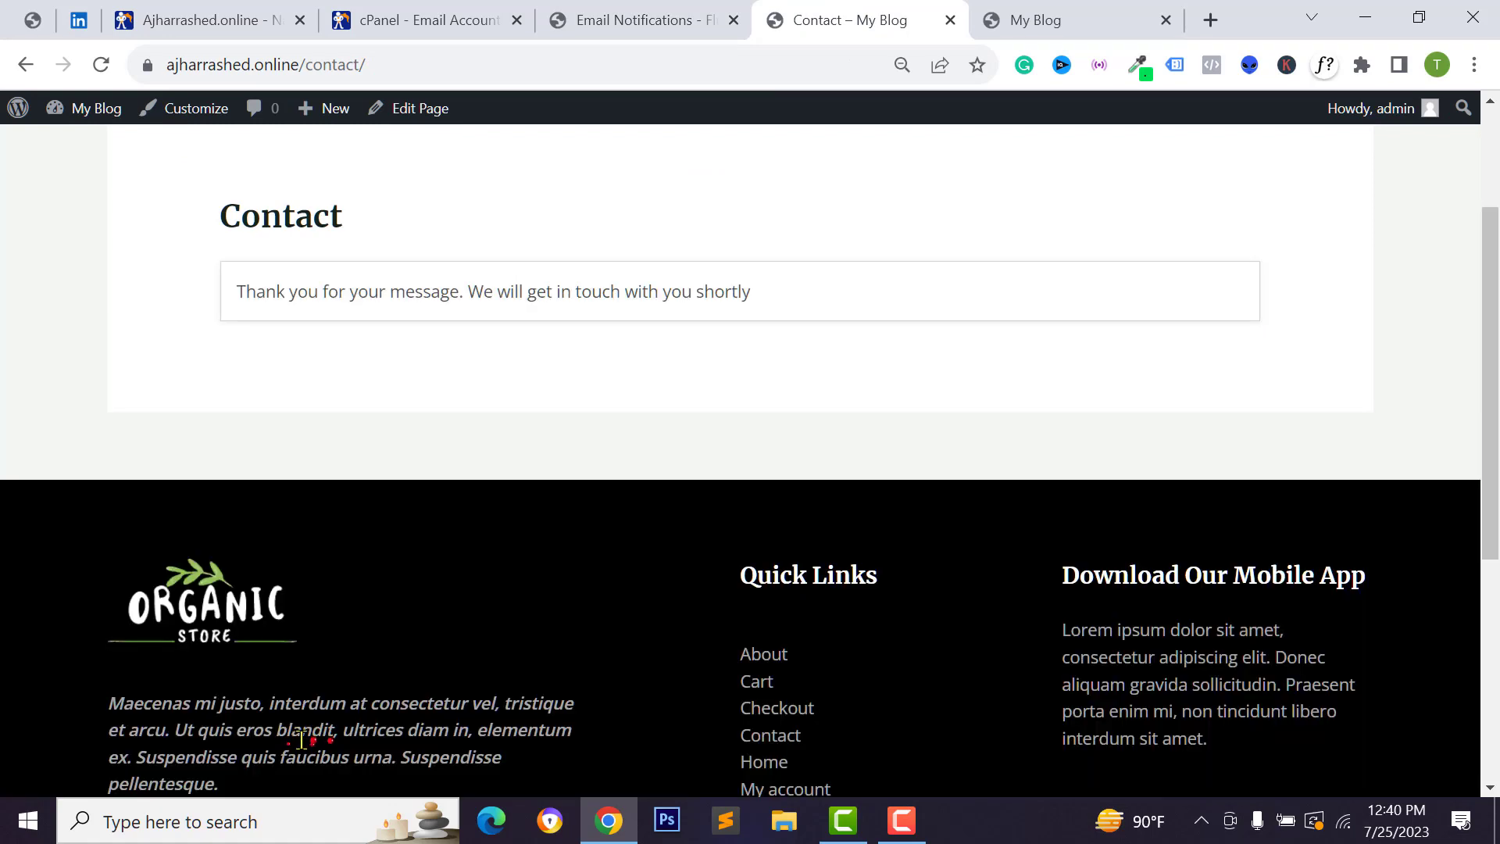
scroll(630, 375, up, 3)
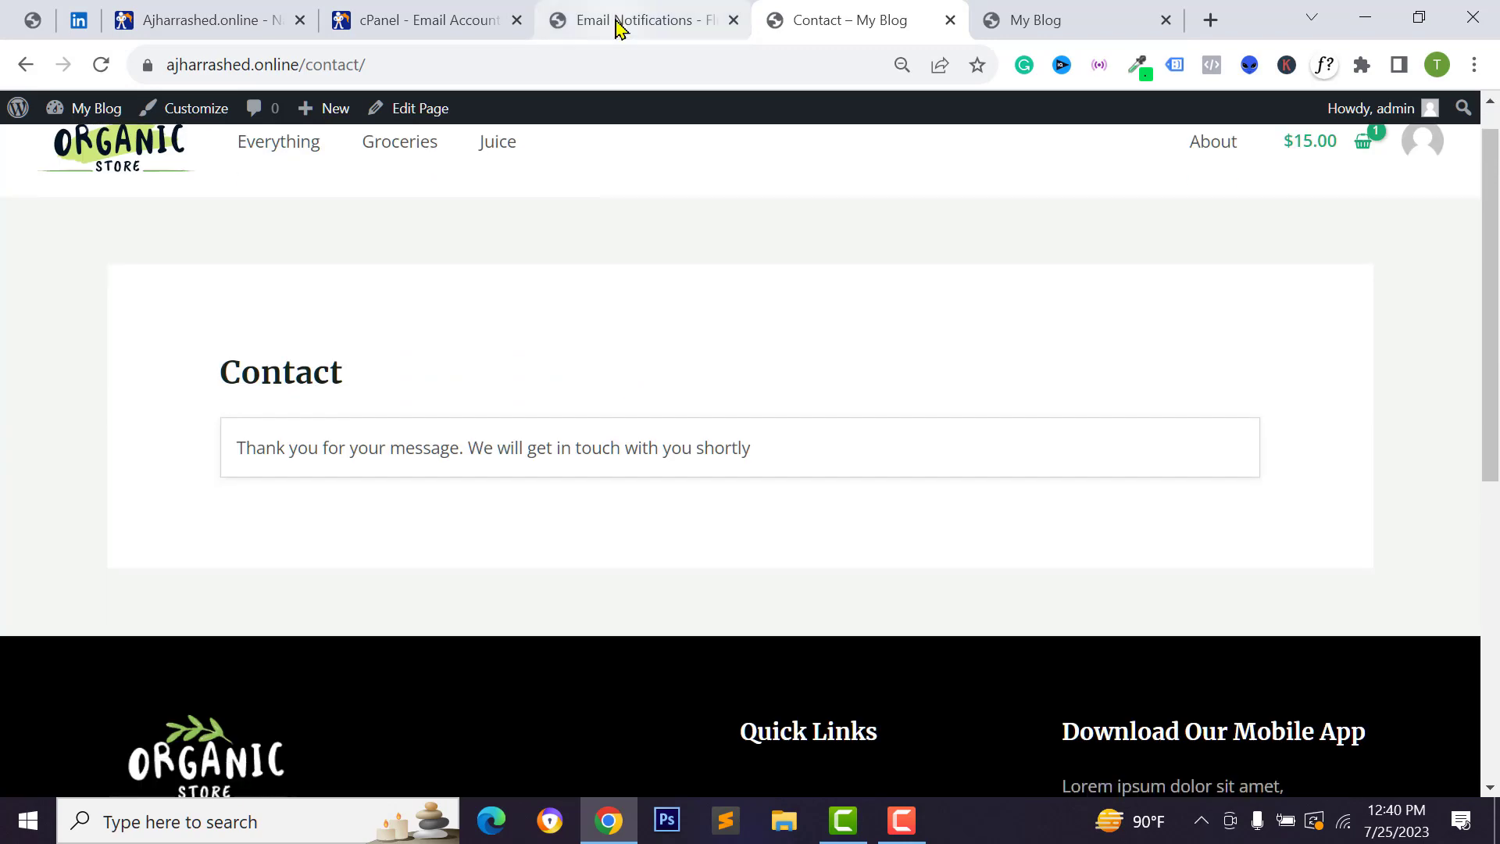
click(597, 11)
Open the contact mailbox's webmail in Roundcube from cPanel.
click(426, 14)
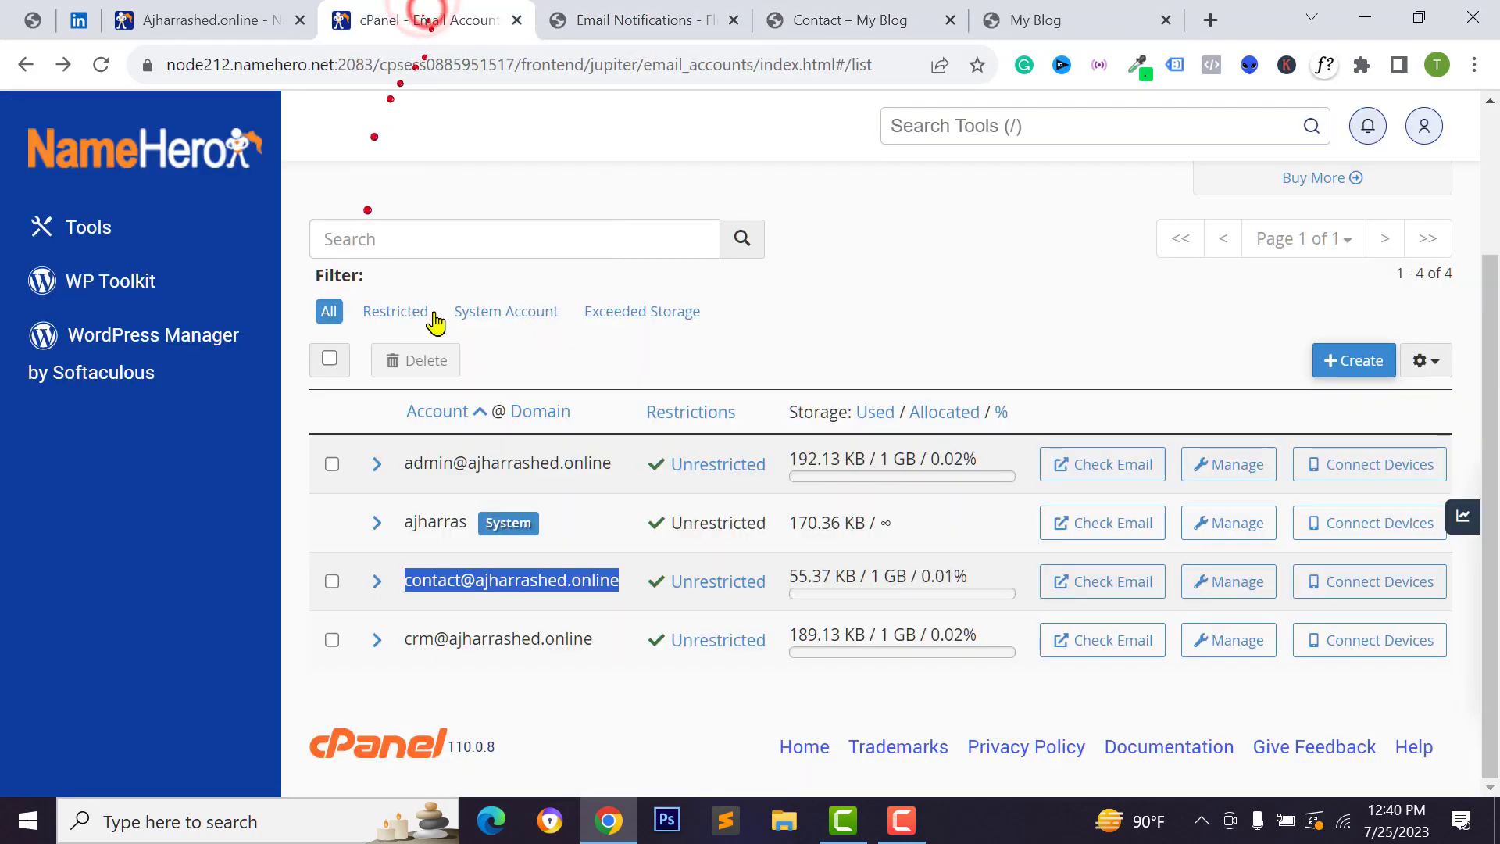
click(967, 275)
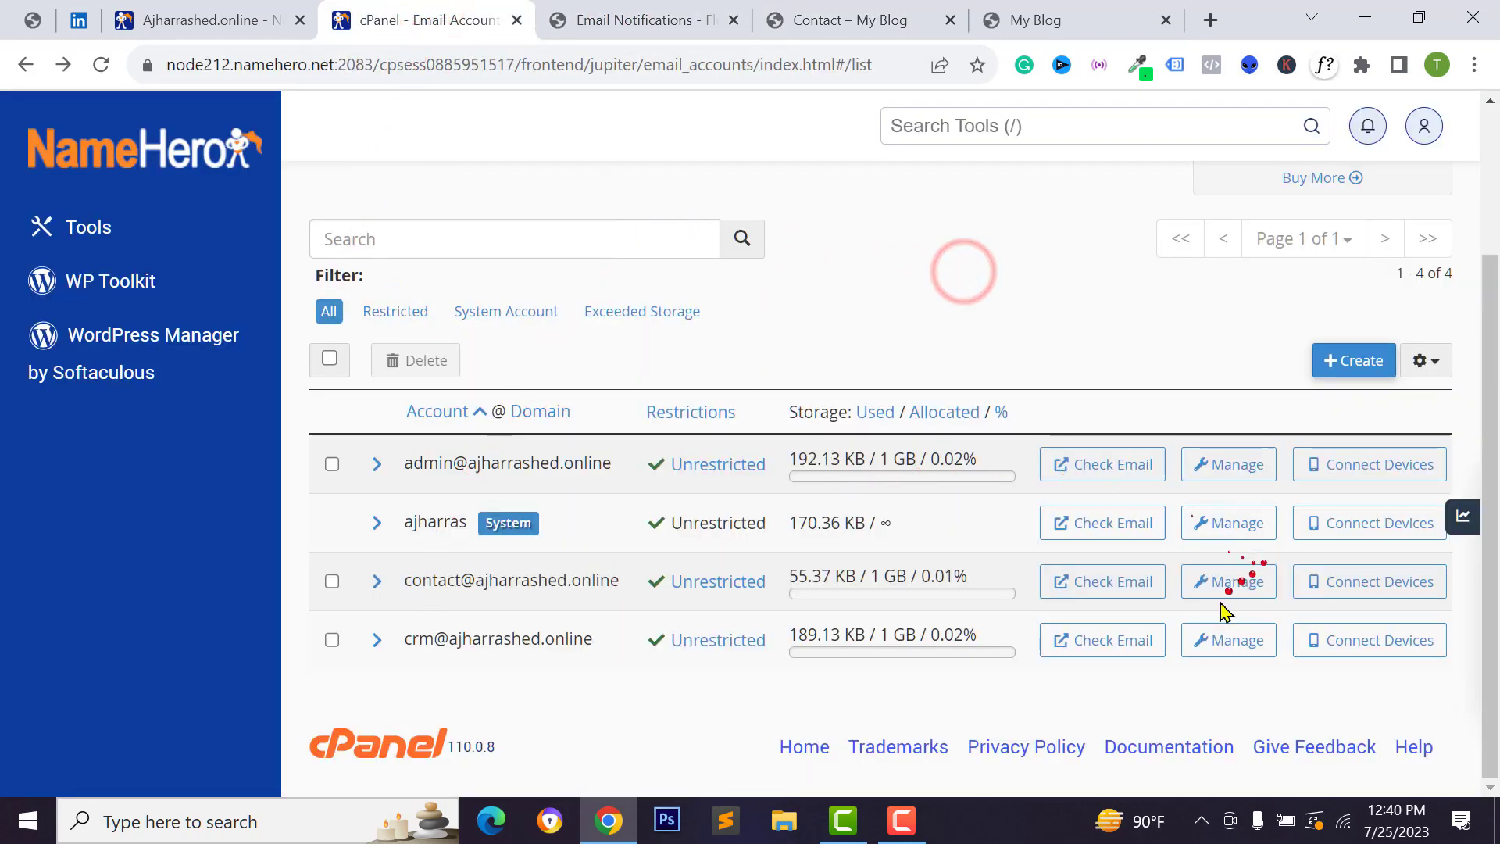
click(1088, 585)
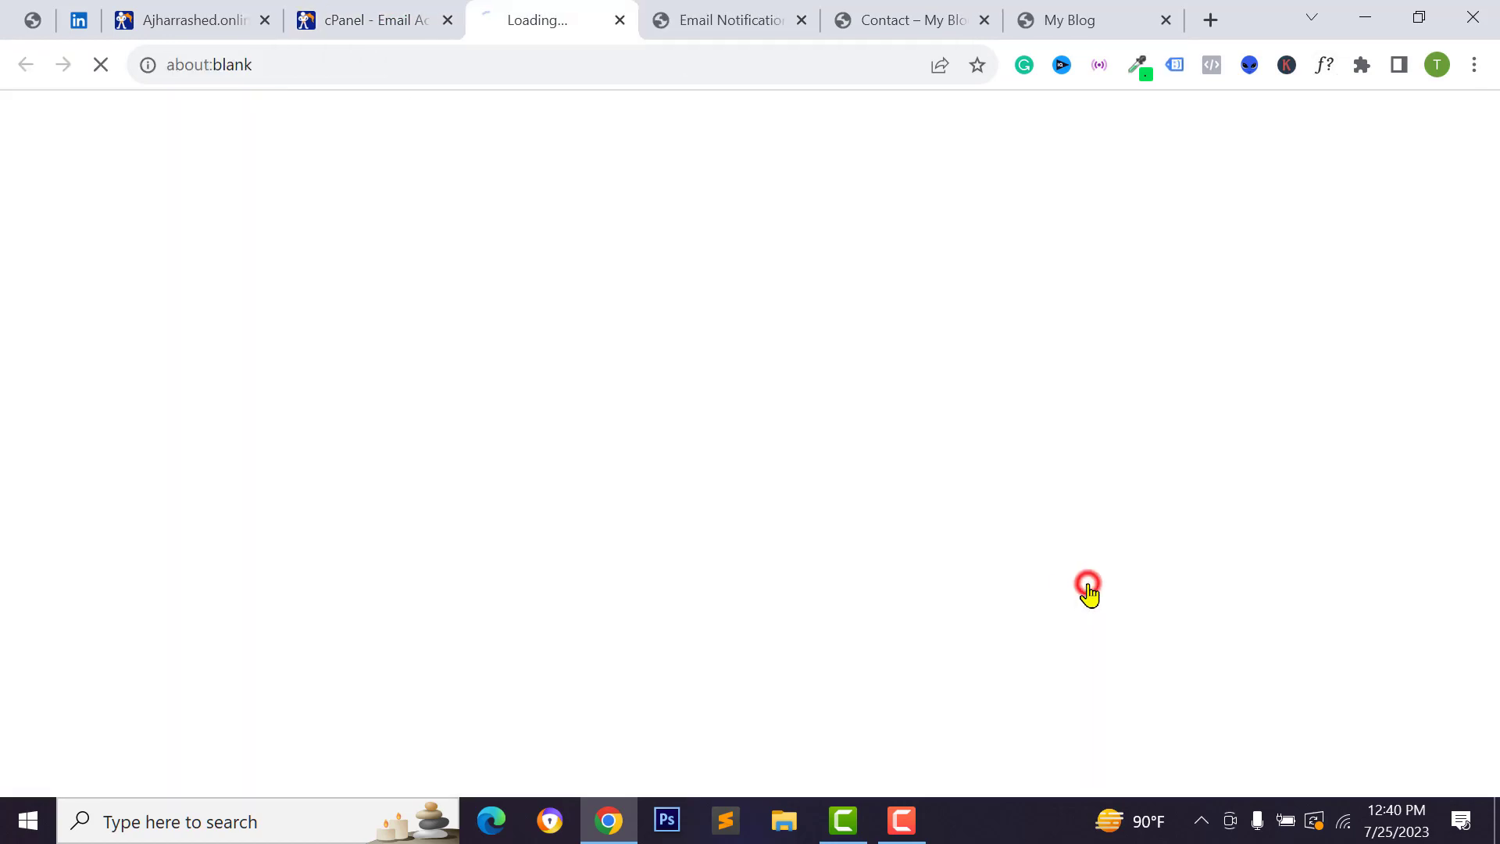
click(336, 17)
click(547, 19)
click(71, 623)
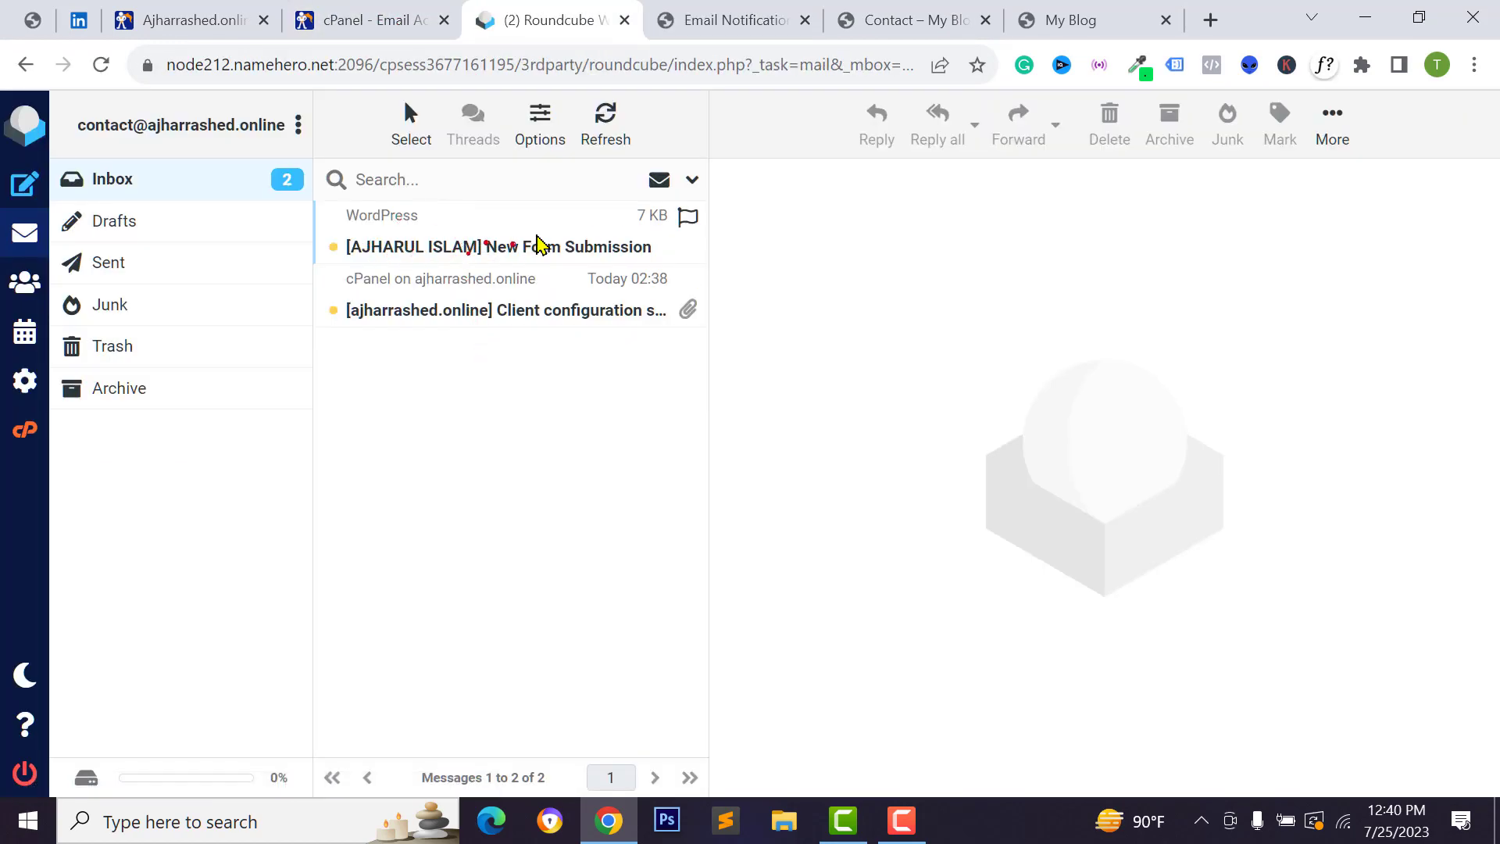
Read the New Form Submission email showing country Bangladesh and message test2.
click(539, 245)
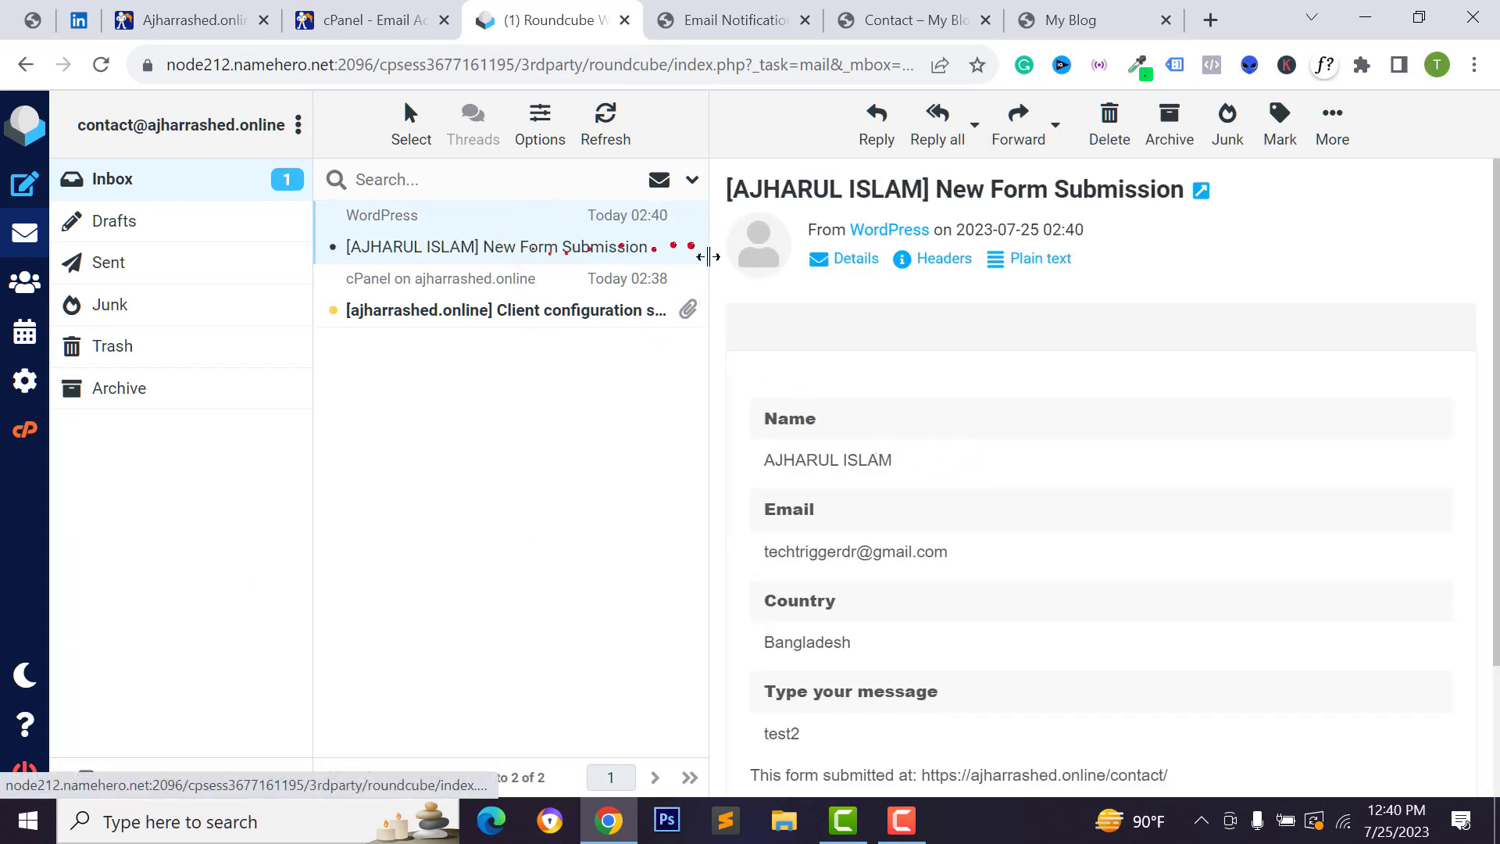
click(423, 236)
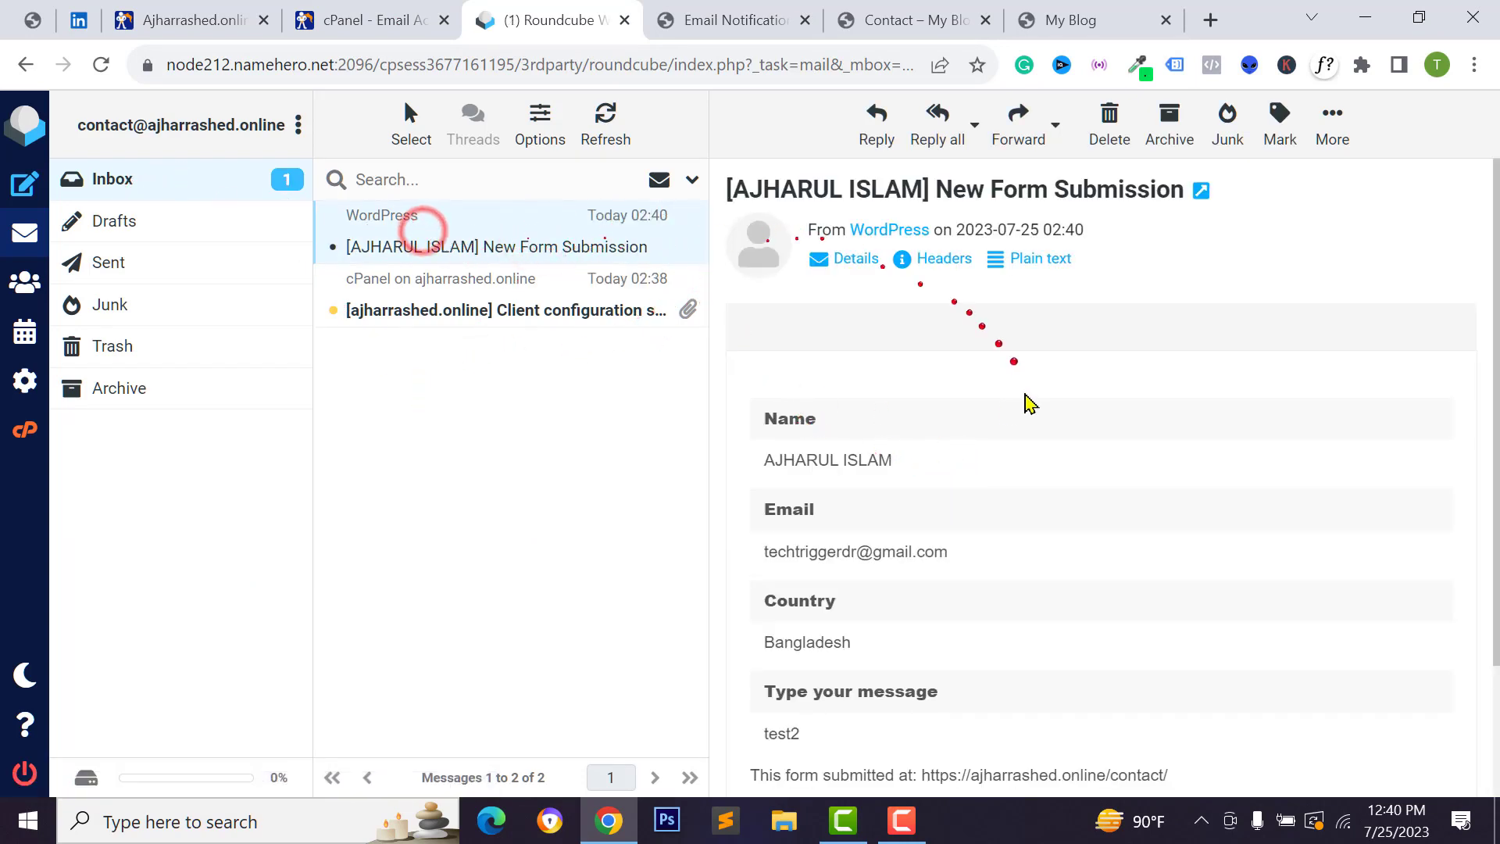
scroll(880, 344, down, 3)
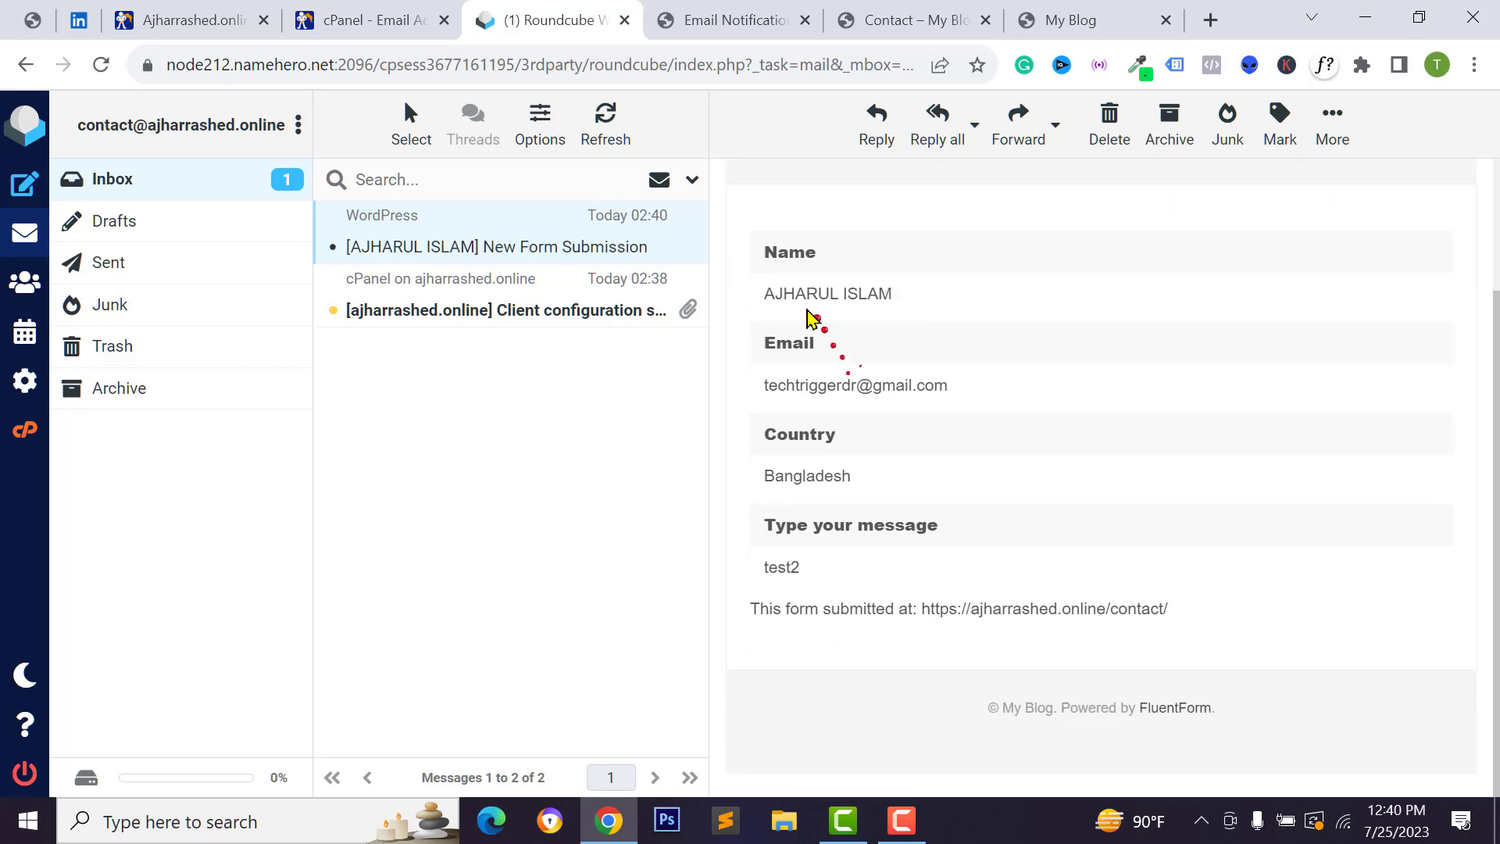
scroll(826, 328, up, 3)
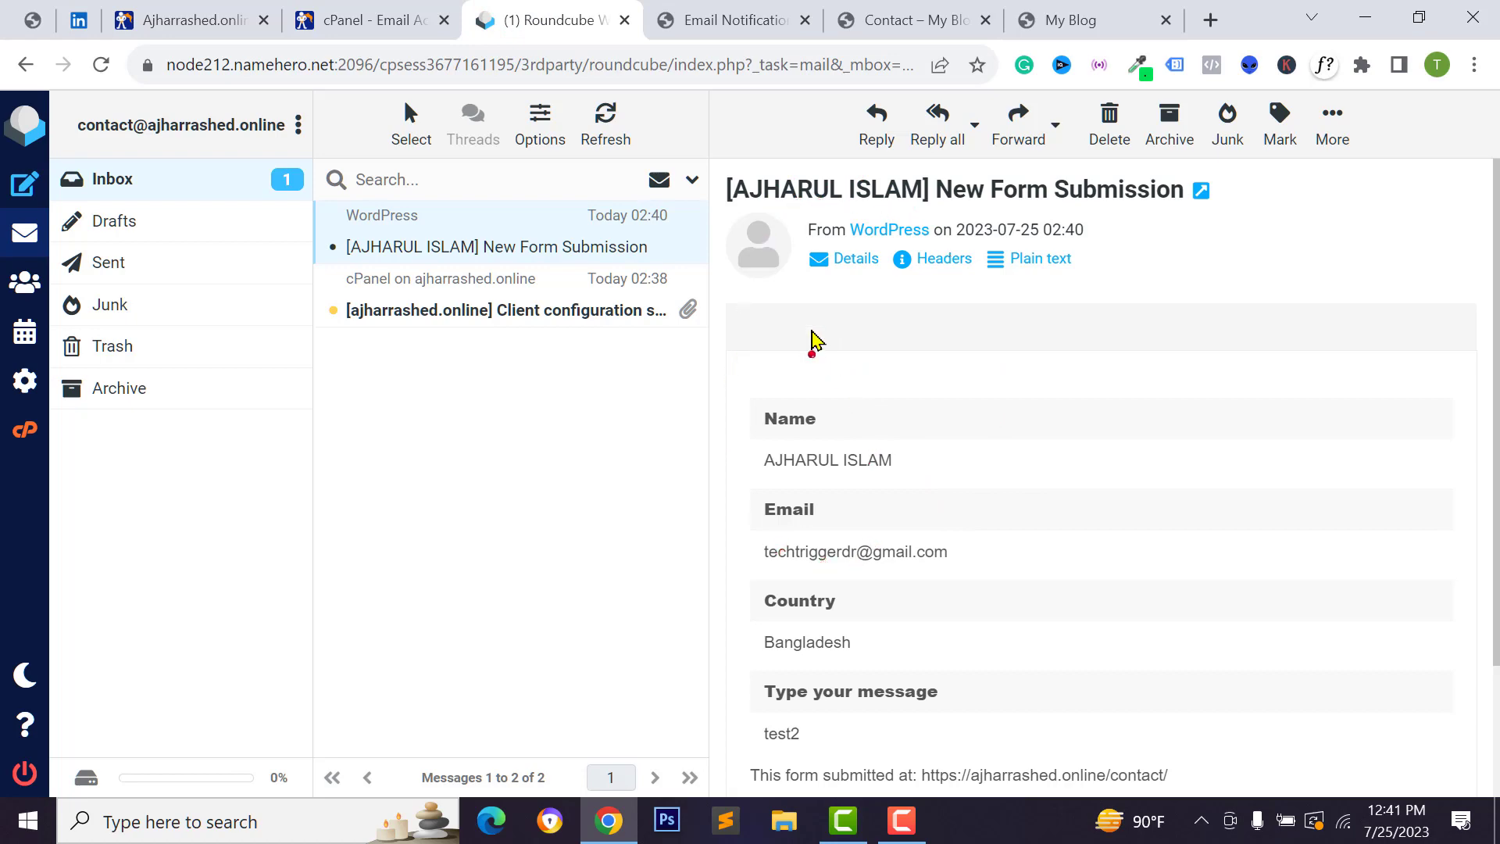
Add a cPanel forwarder sending the contact mailbox's mail to the Gmail address, then check it in the list.
click(367, 20)
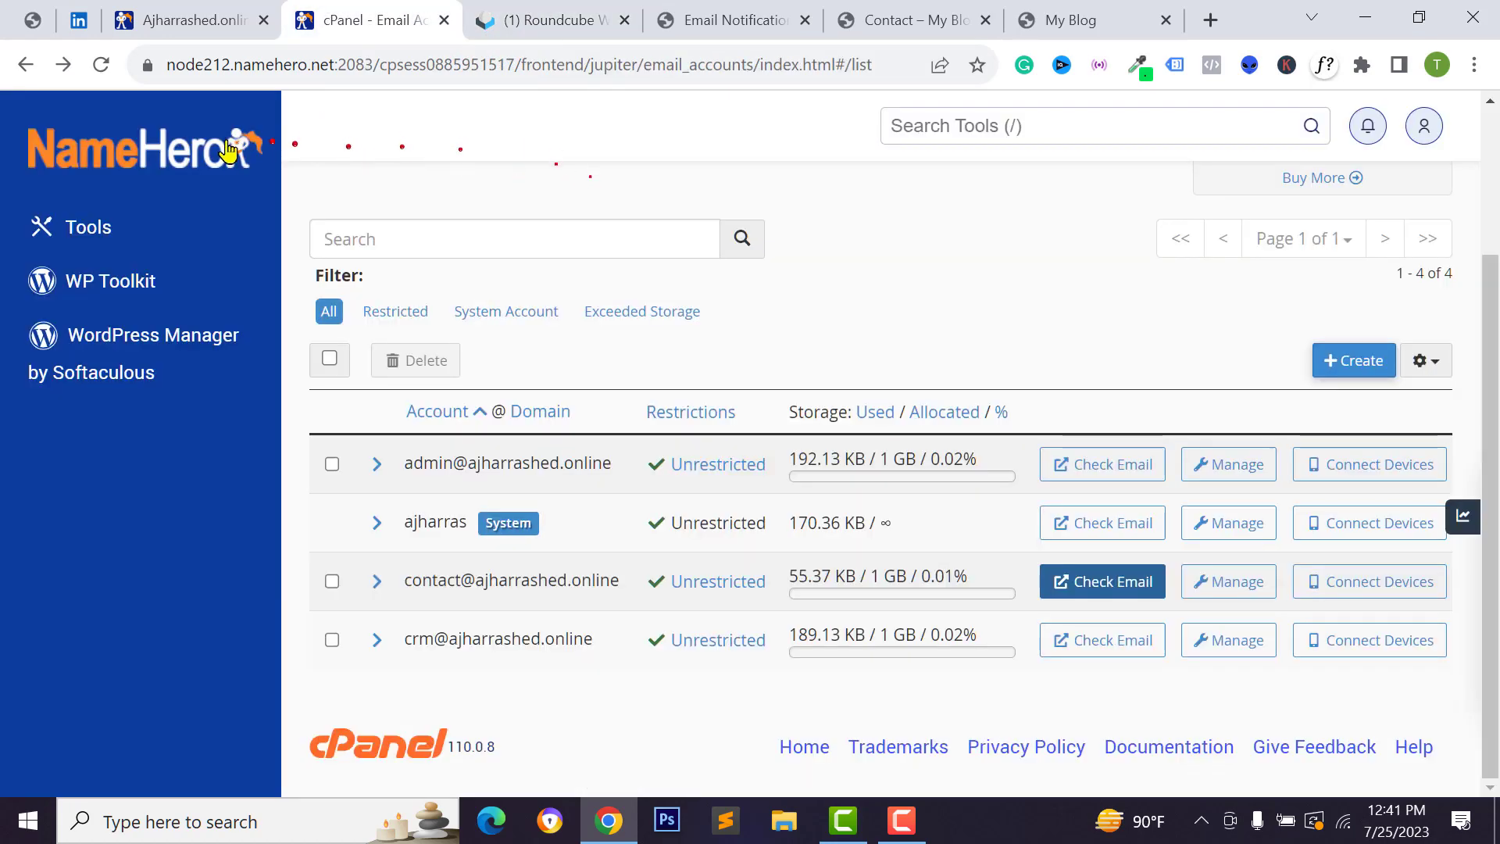
click(226, 143)
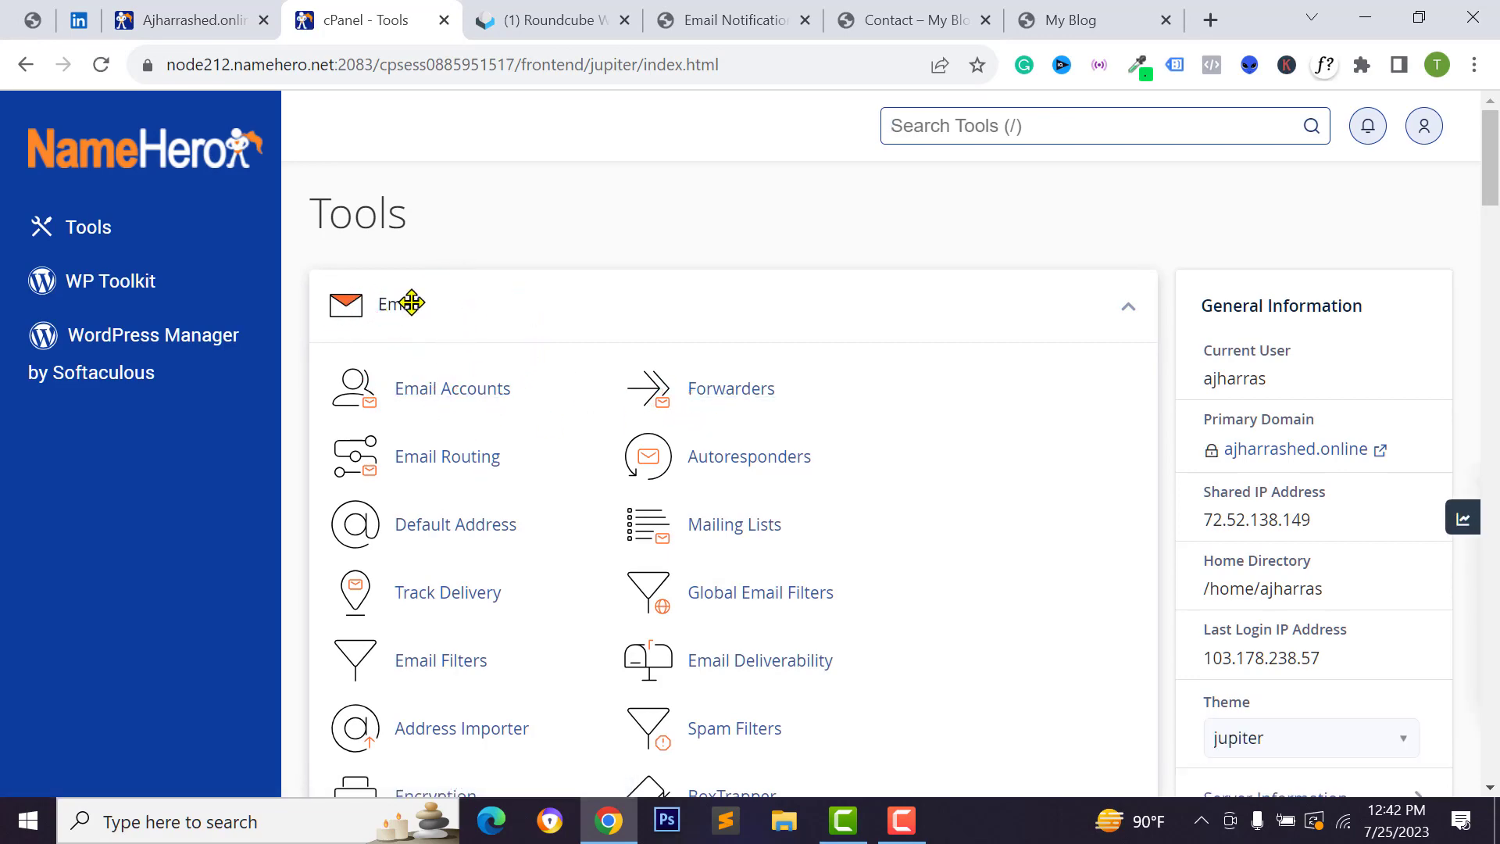
click(684, 391)
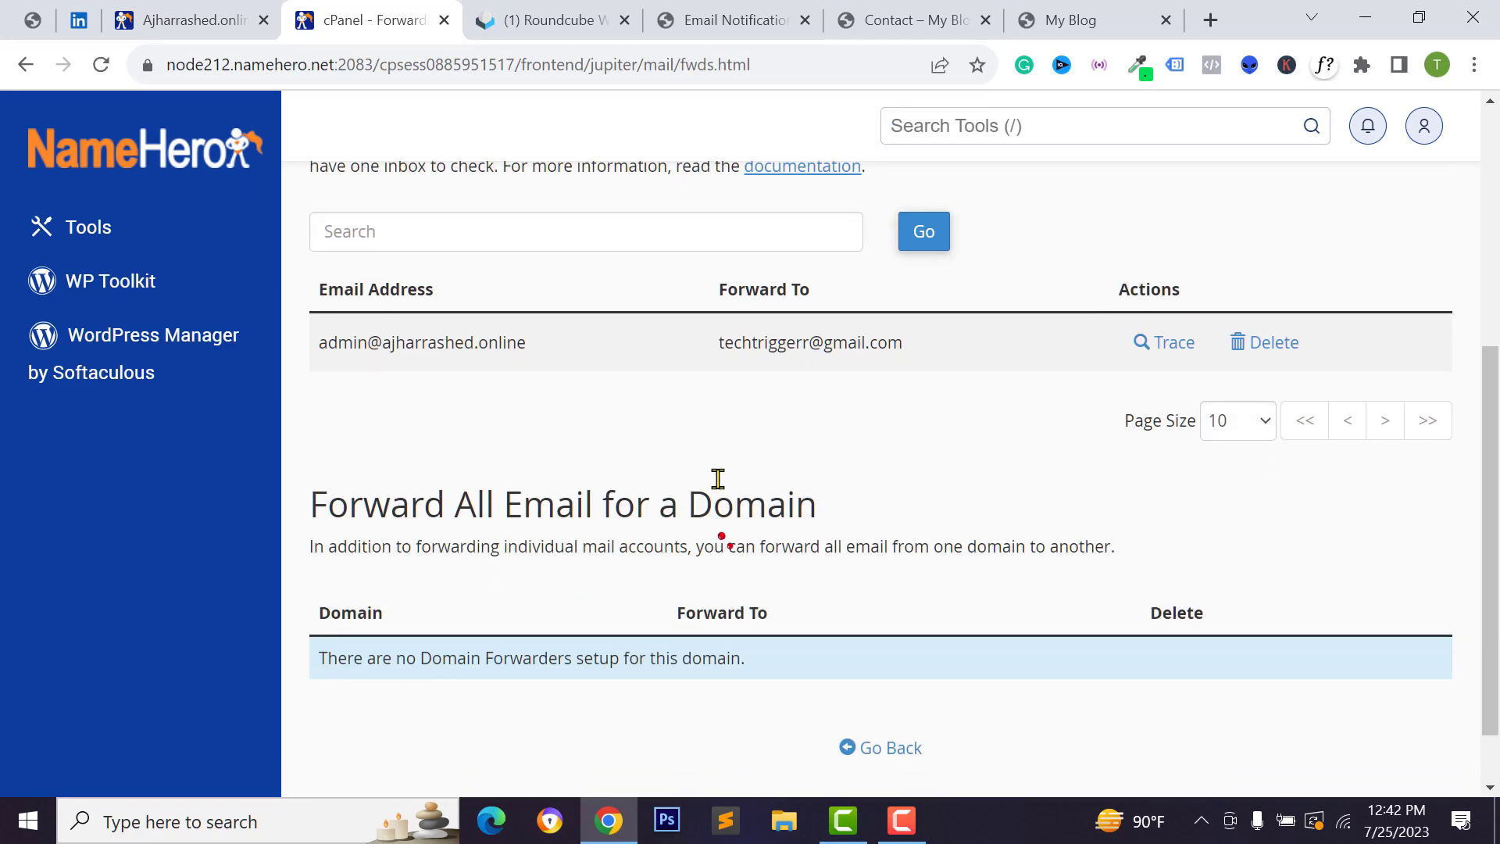
scroll(578, 379, up, 5)
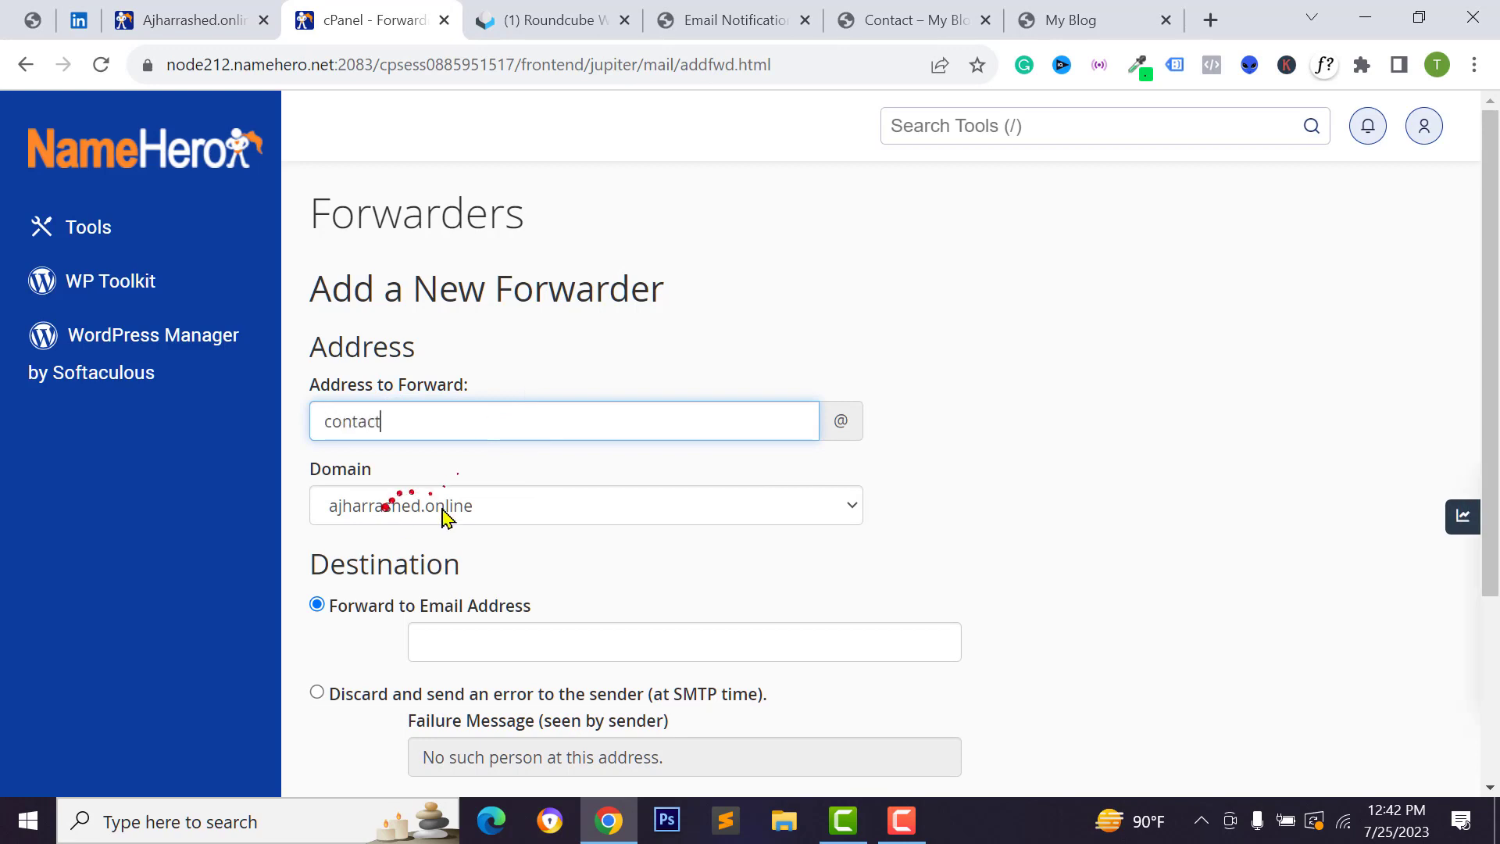
scroll(451, 525, down, 3)
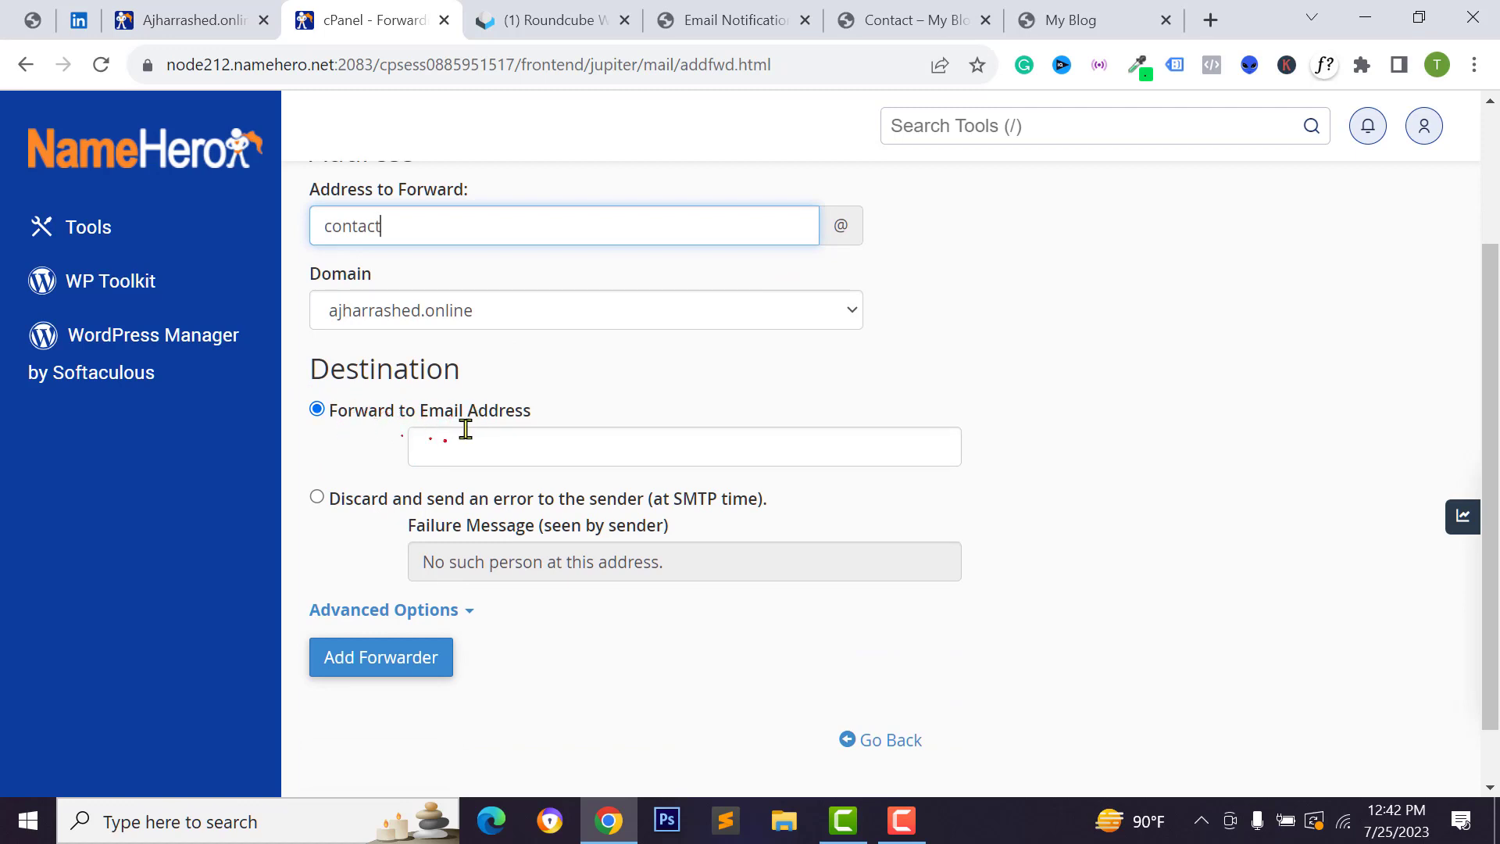
click(577, 445)
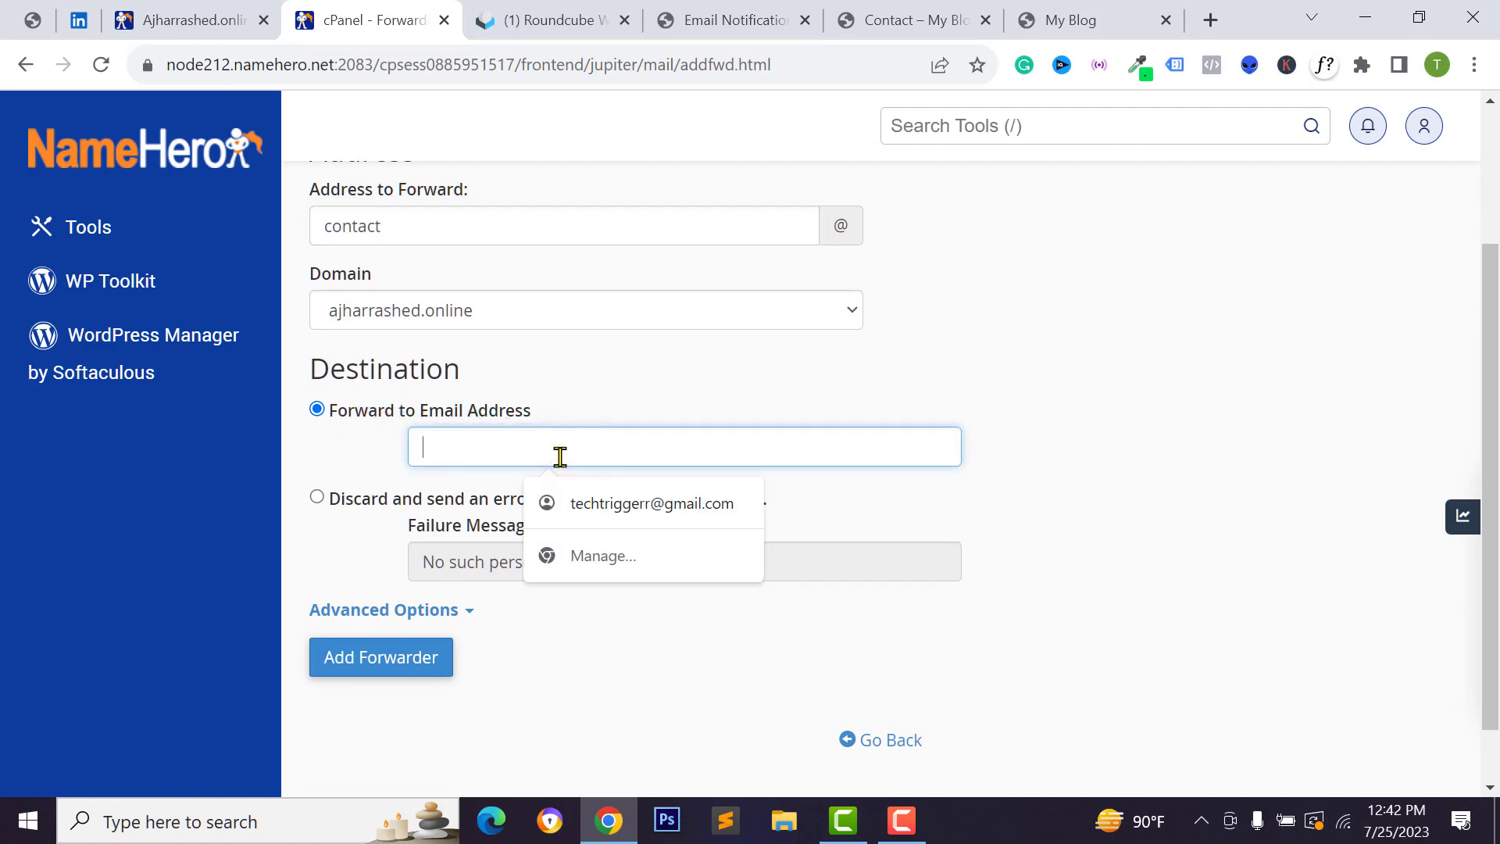
click(606, 503)
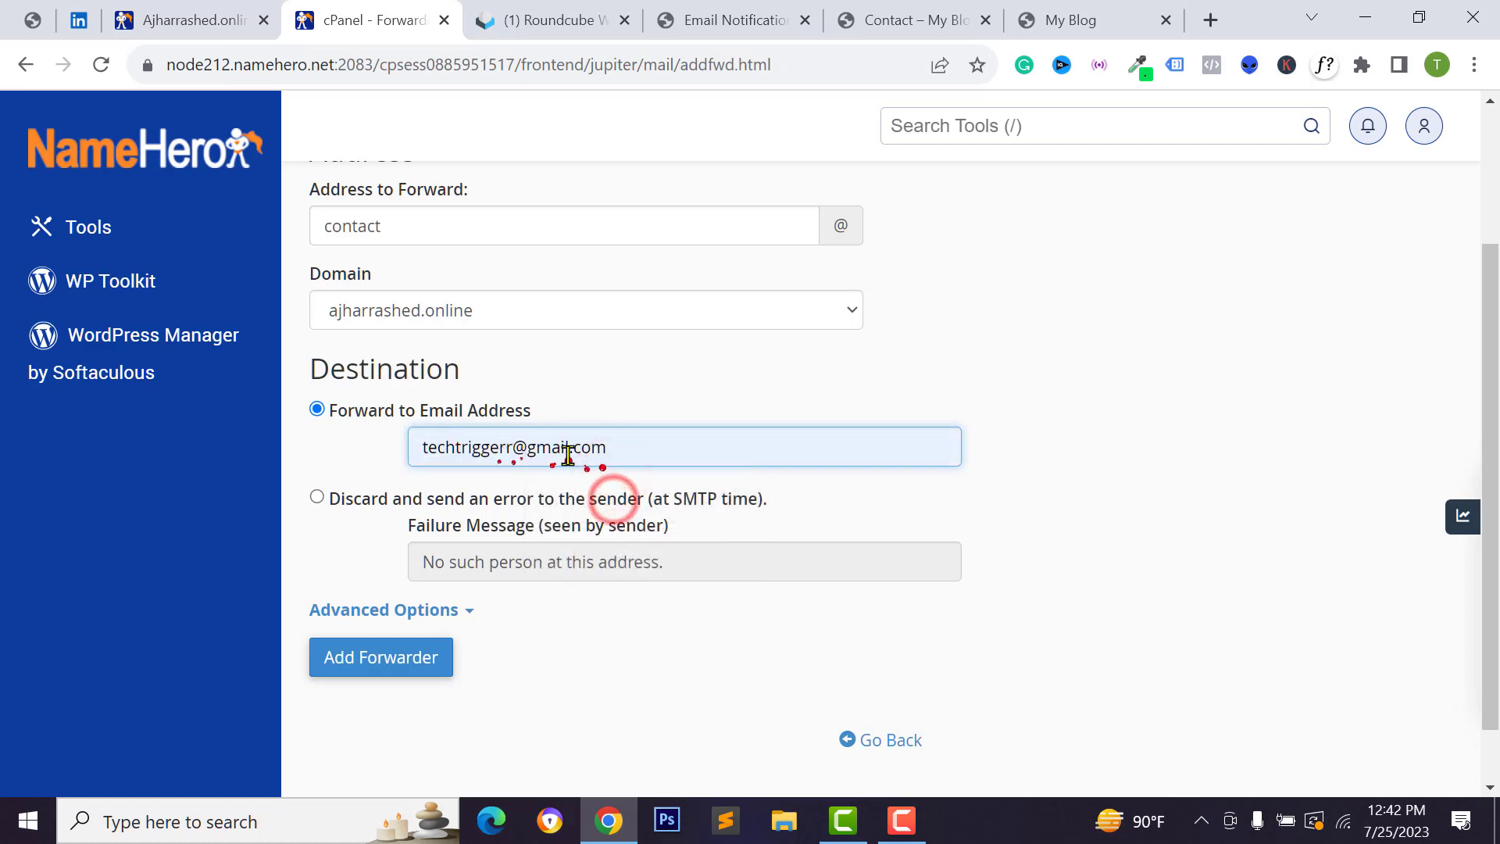
click(397, 665)
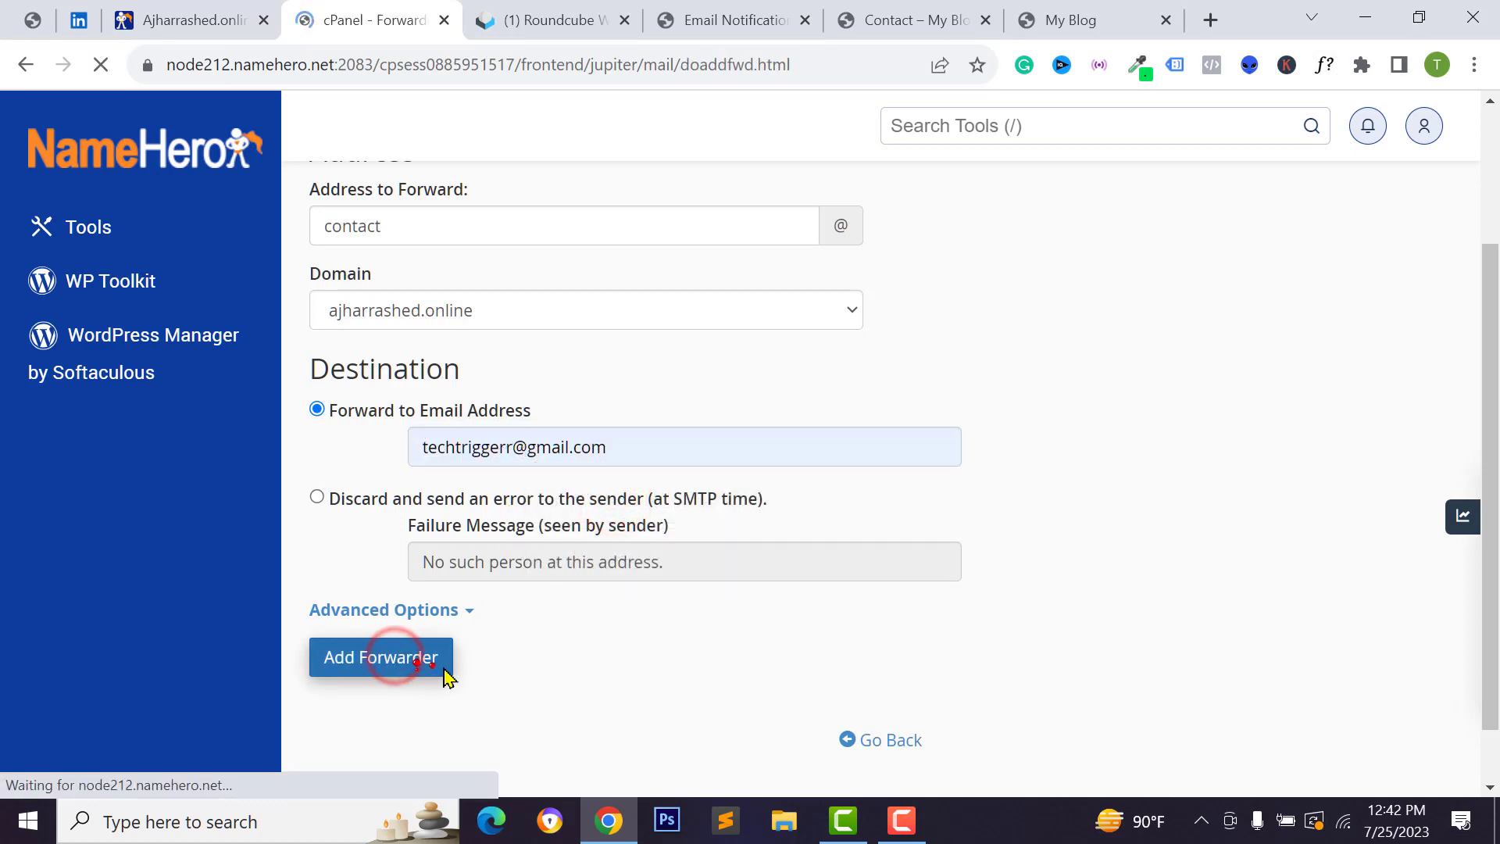
click(951, 390)
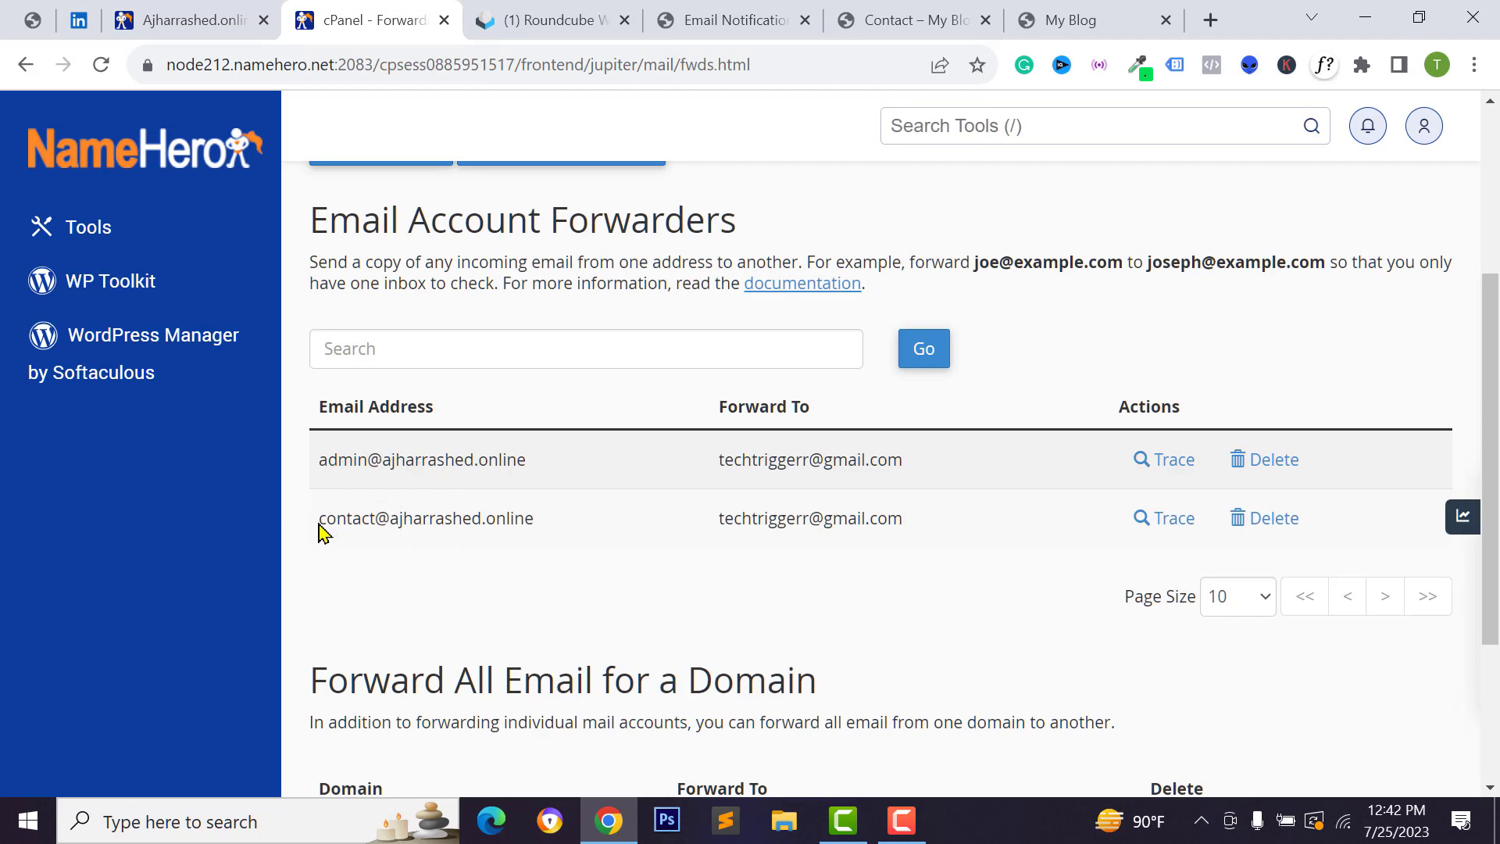
drag(320, 525, 540, 529)
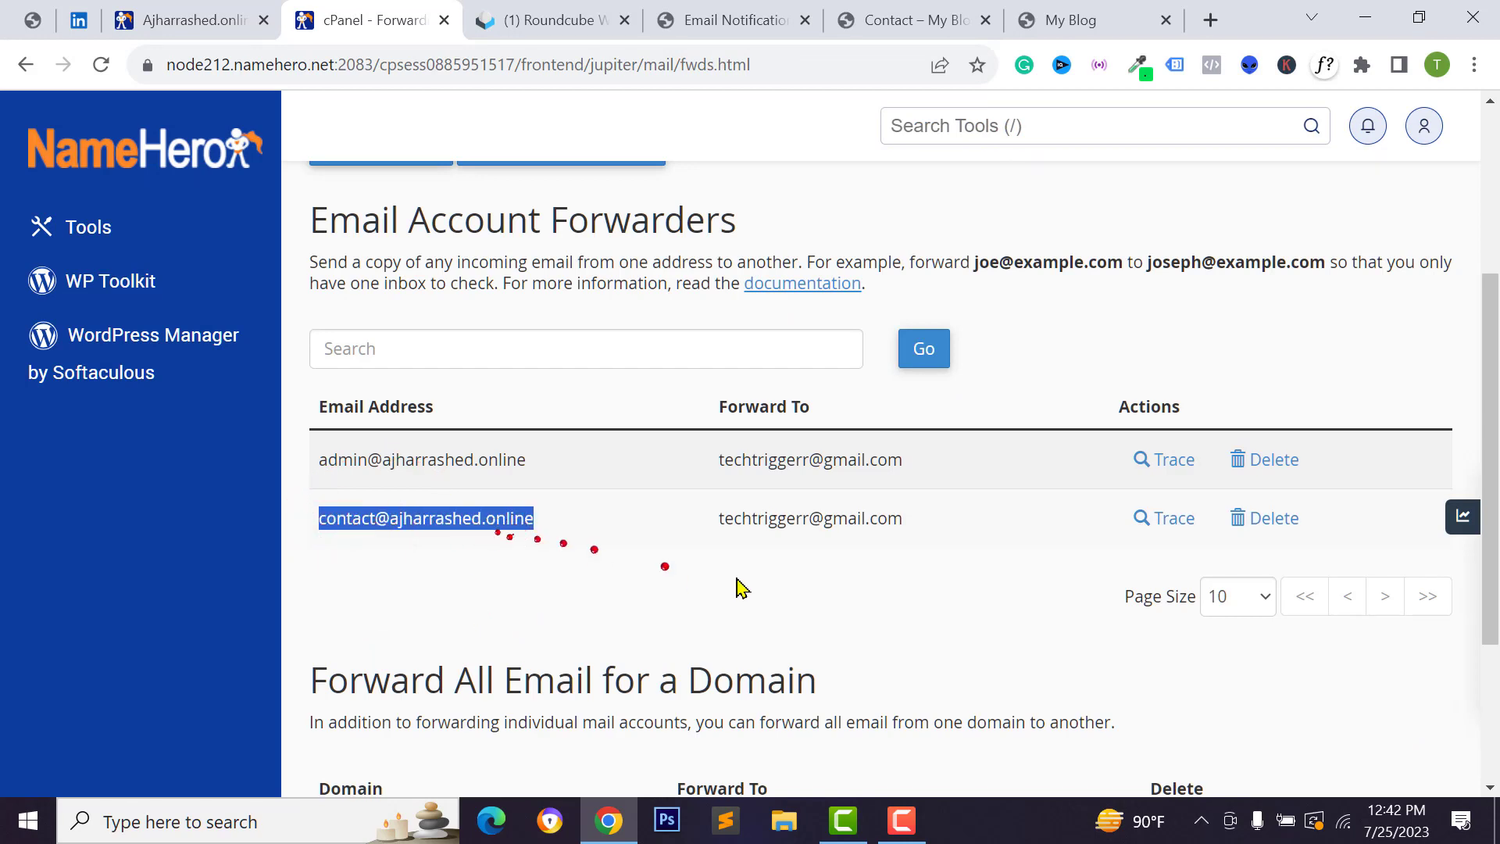
Resubmit the contact form and open the new 'ewewew' submission in the Roundcube inbox.
drag(715, 522, 891, 522)
click(770, 458)
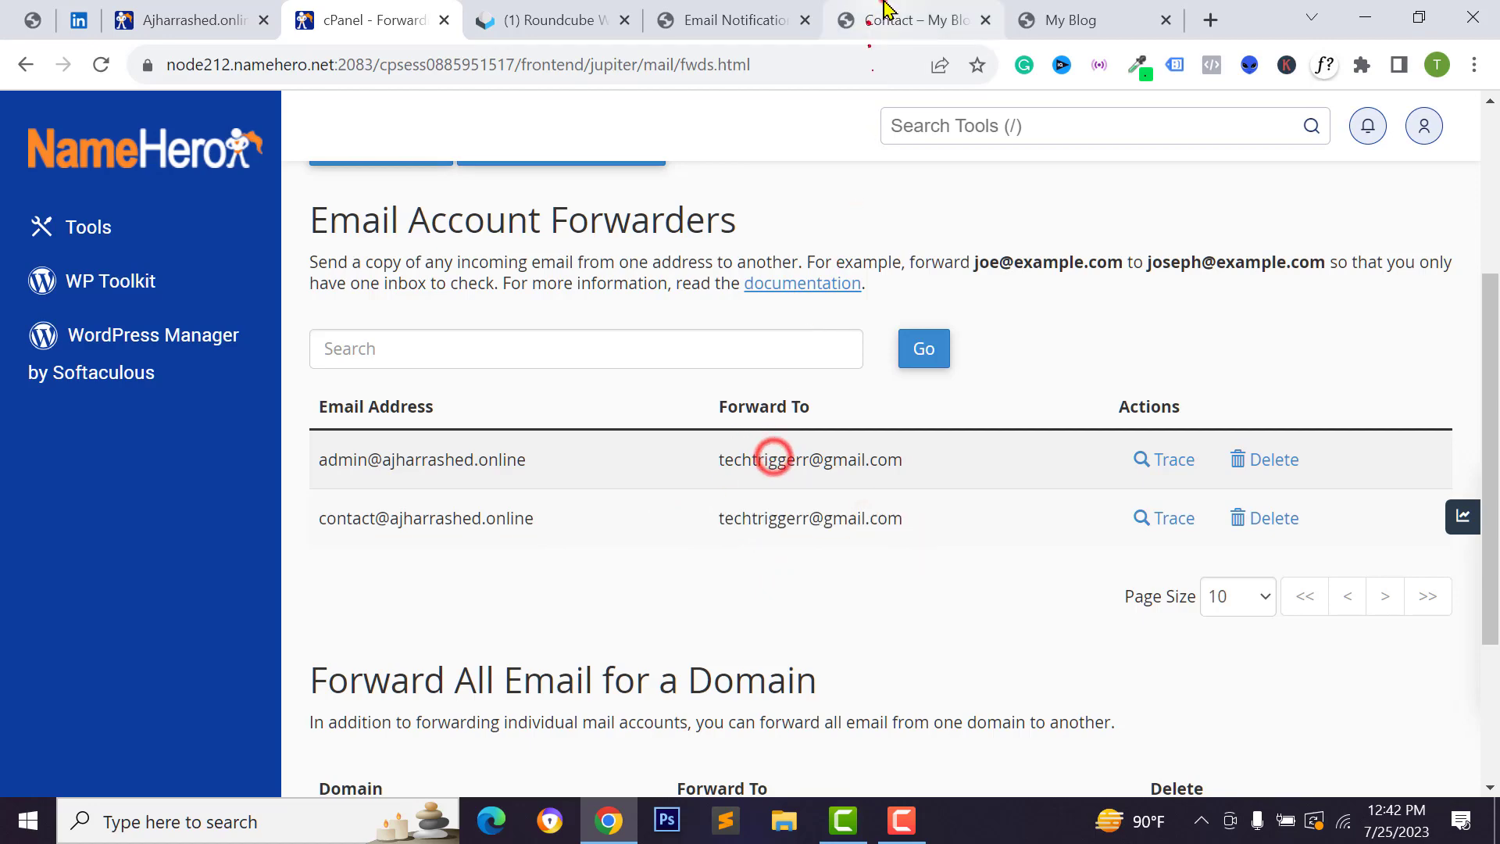
click(906, 20)
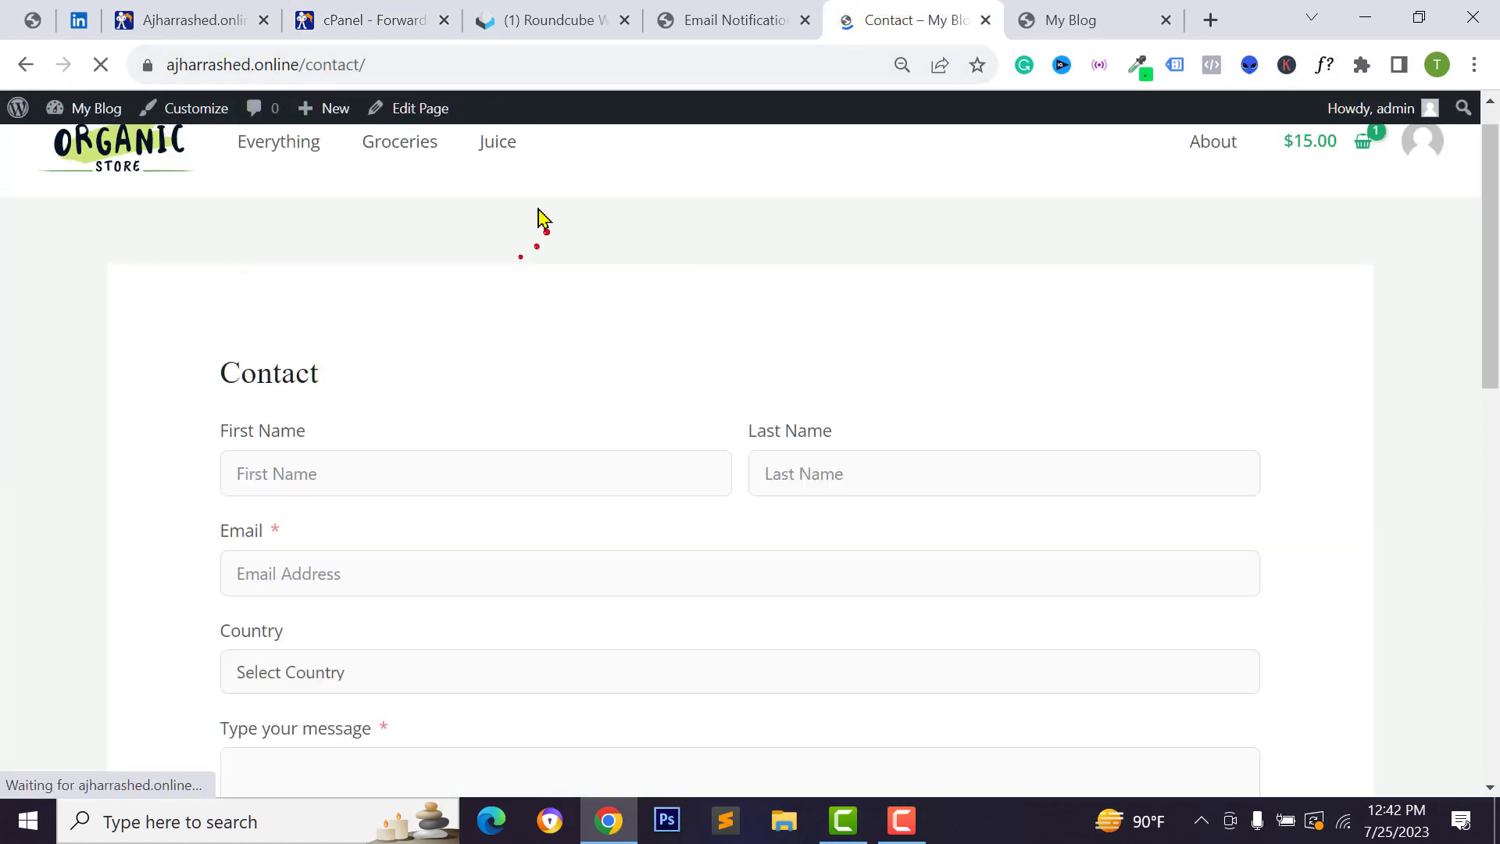
scroll(536, 312, down, 3)
click(327, 707)
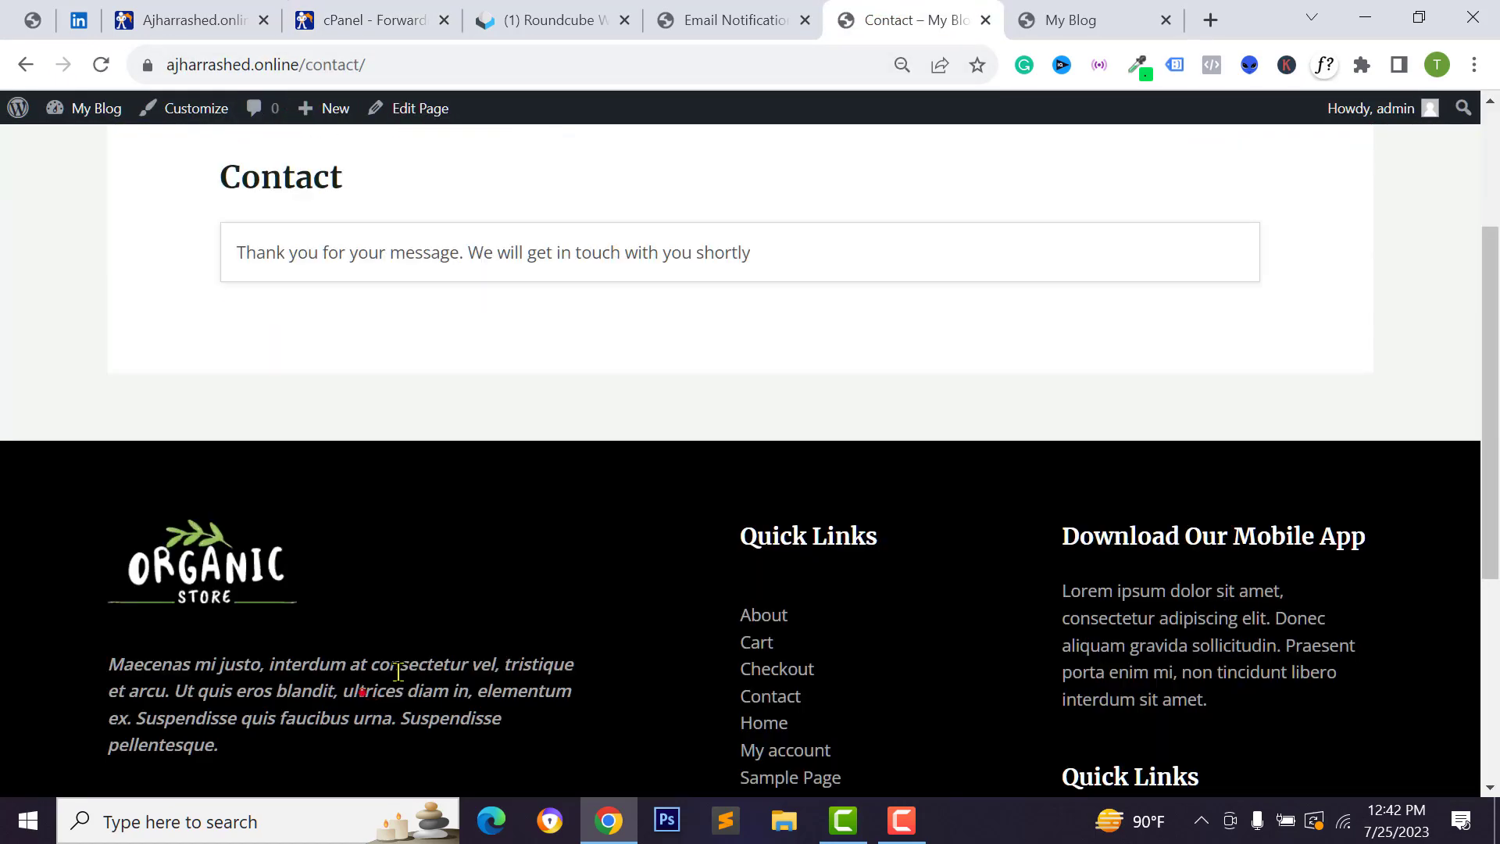
click(547, 19)
click(192, 192)
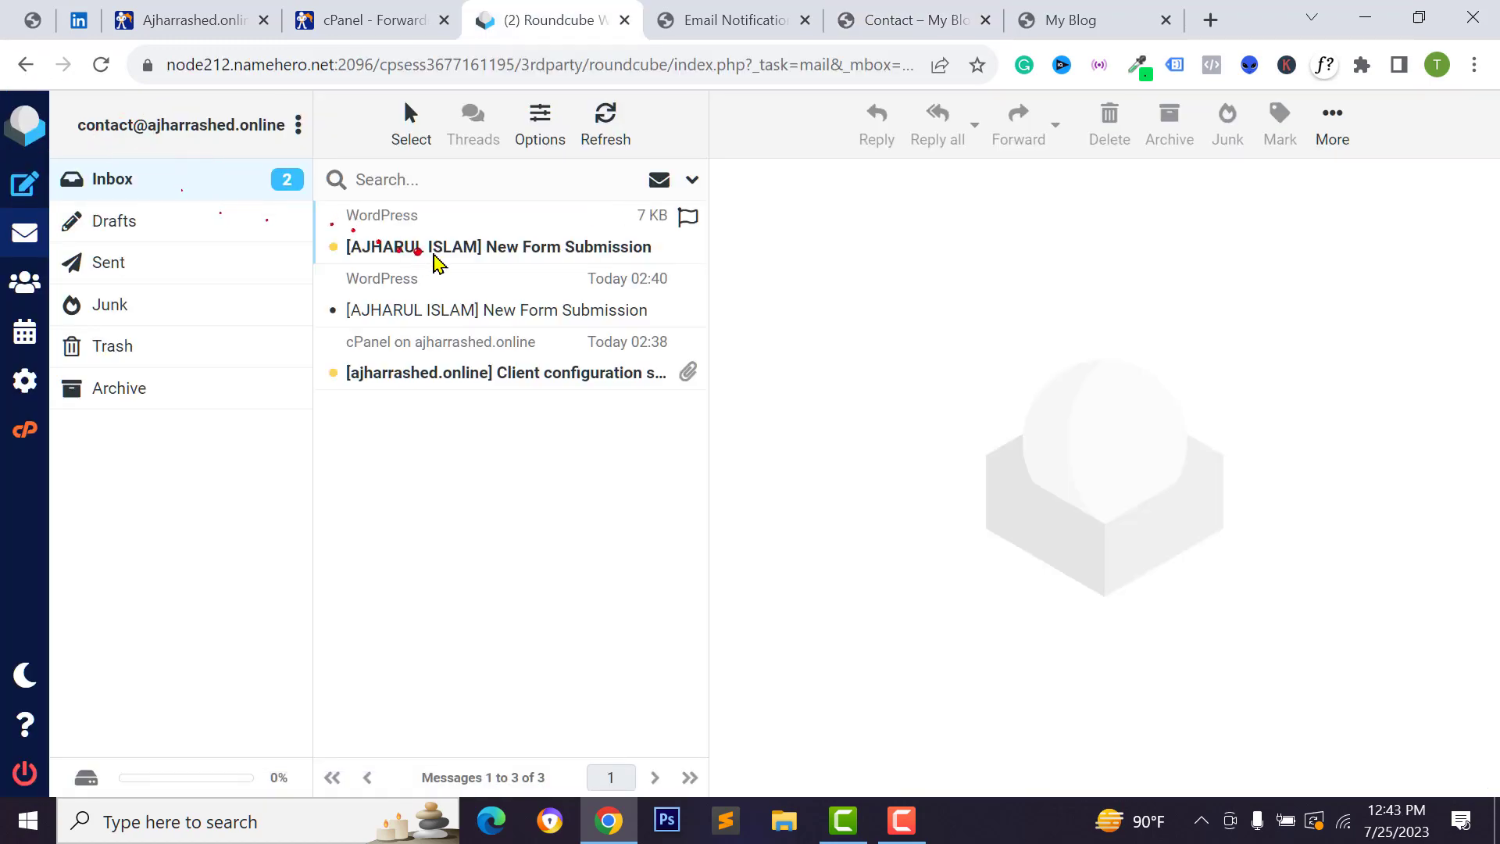
click(446, 240)
double_click(795, 567)
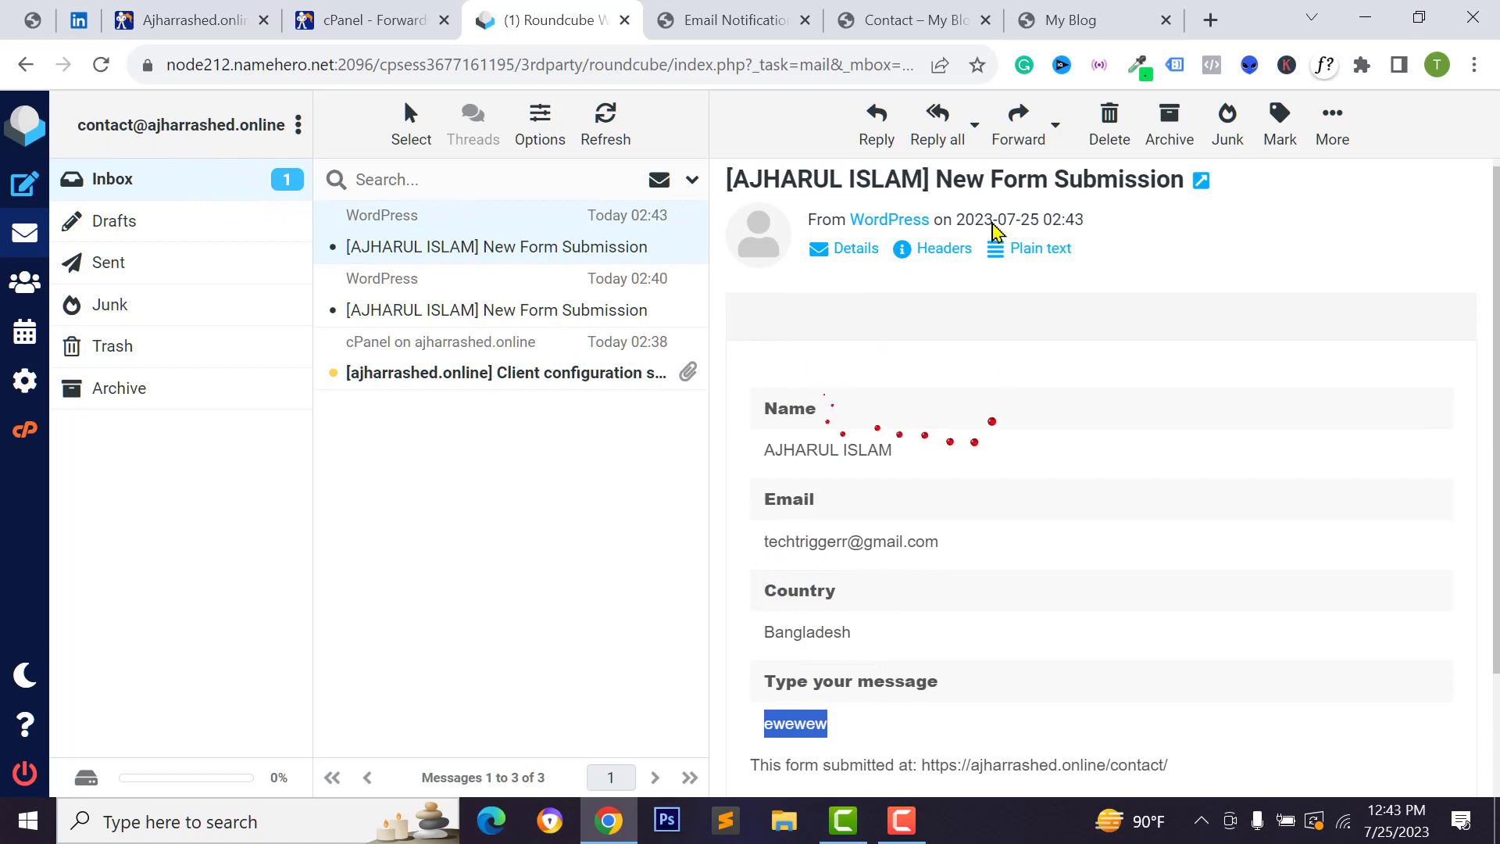
Go to Gmail in the My Blog tab to look for the forwarded copy.
click(1089, 20)
click(852, 64)
text(gm)
key(Return)
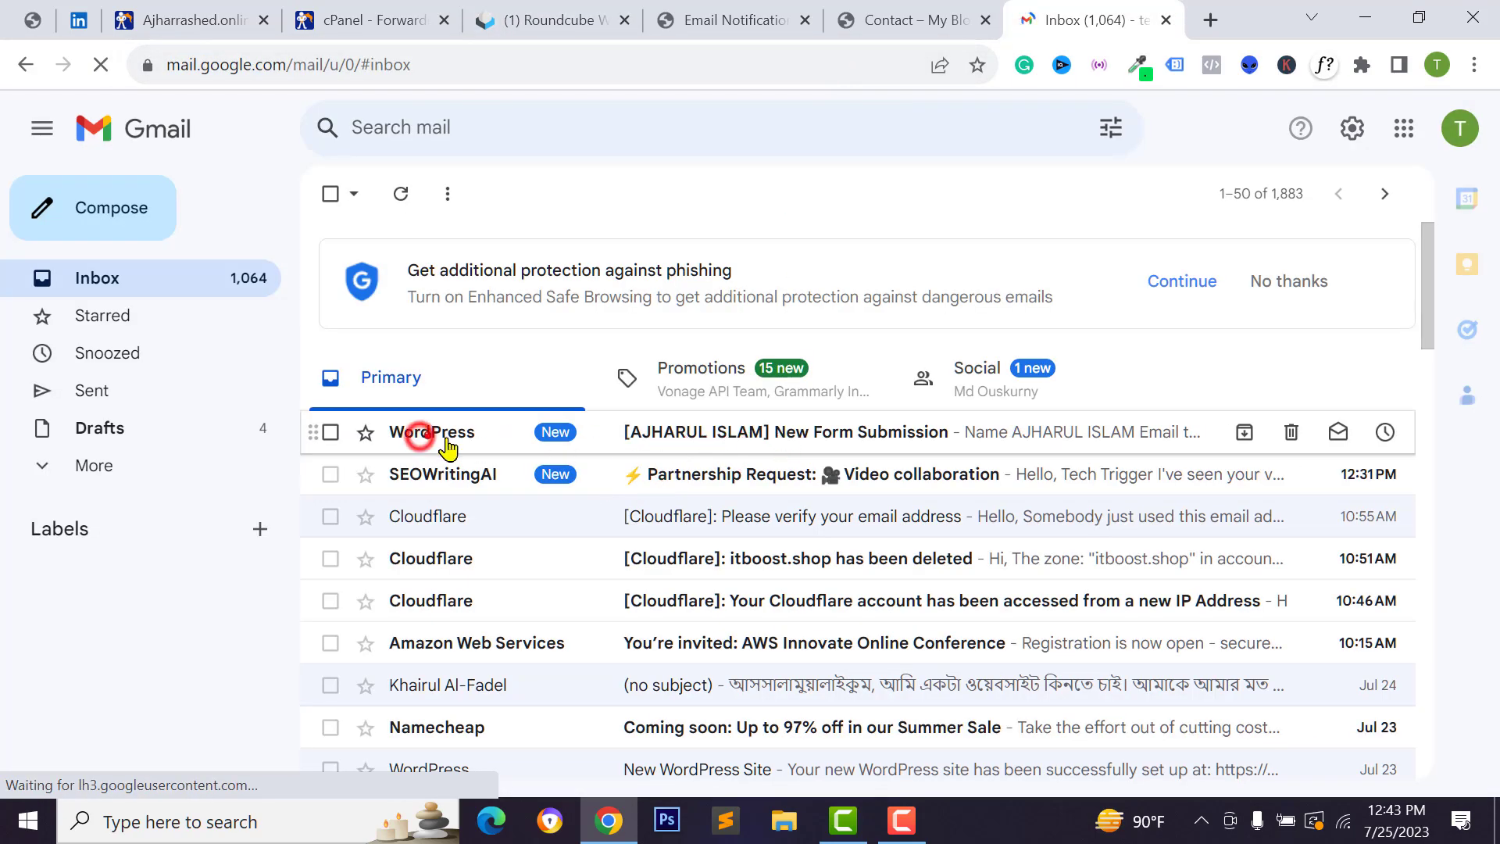
Open the forwarded New Form Submission email in the Gmail inbox.
click(419, 435)
scroll(828, 453, down, 3)
scroll(784, 447, up, 1)
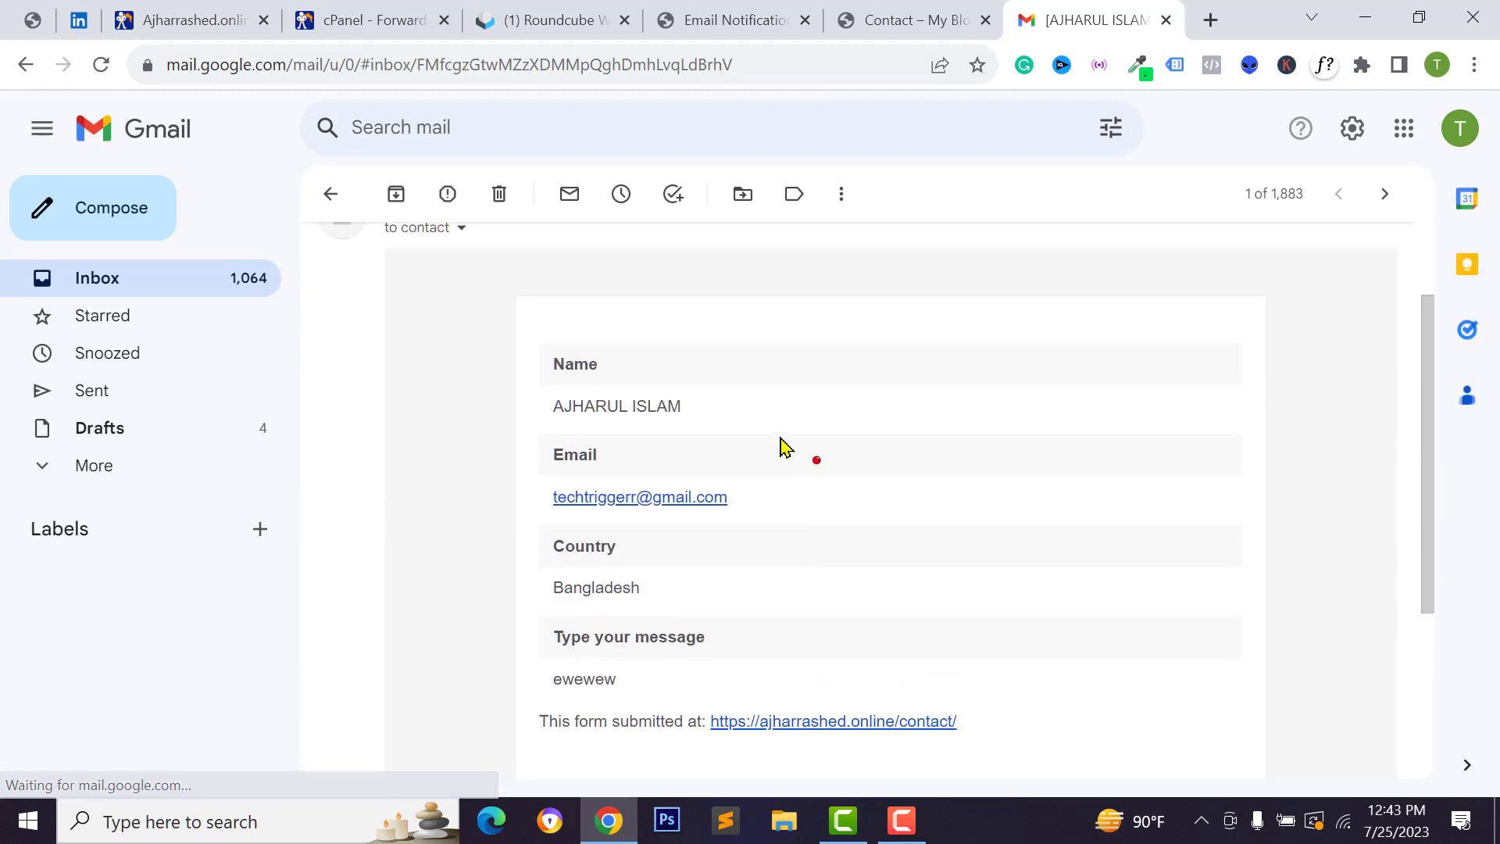
scroll(597, 637, down, 2)
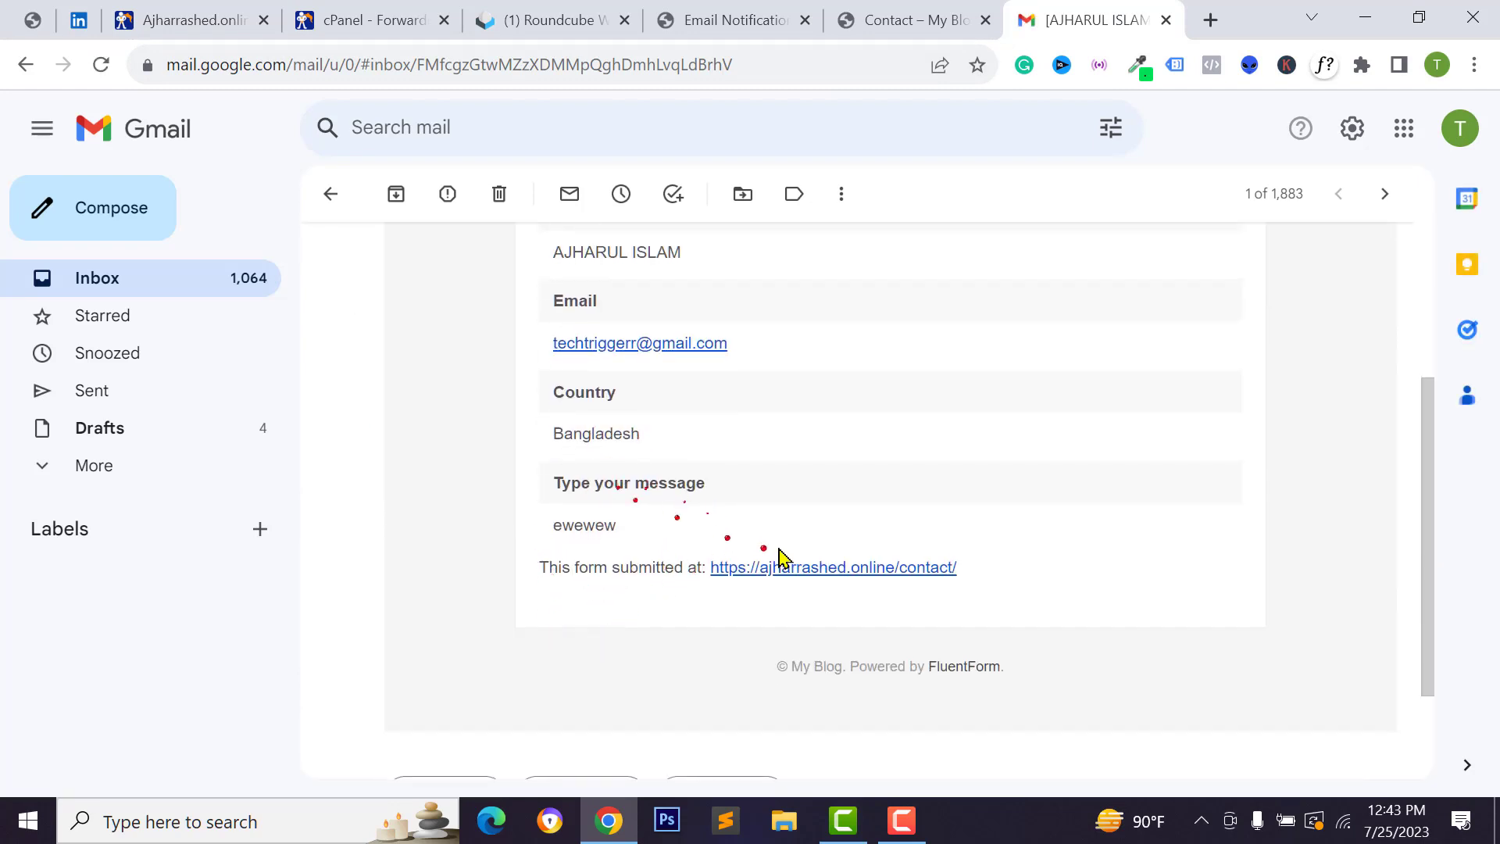
scroll(664, 469, up, 4)
click(666, 475)
Reveal the email's details showing it came from the WordPress sender to the contact mailbox.
click(463, 349)
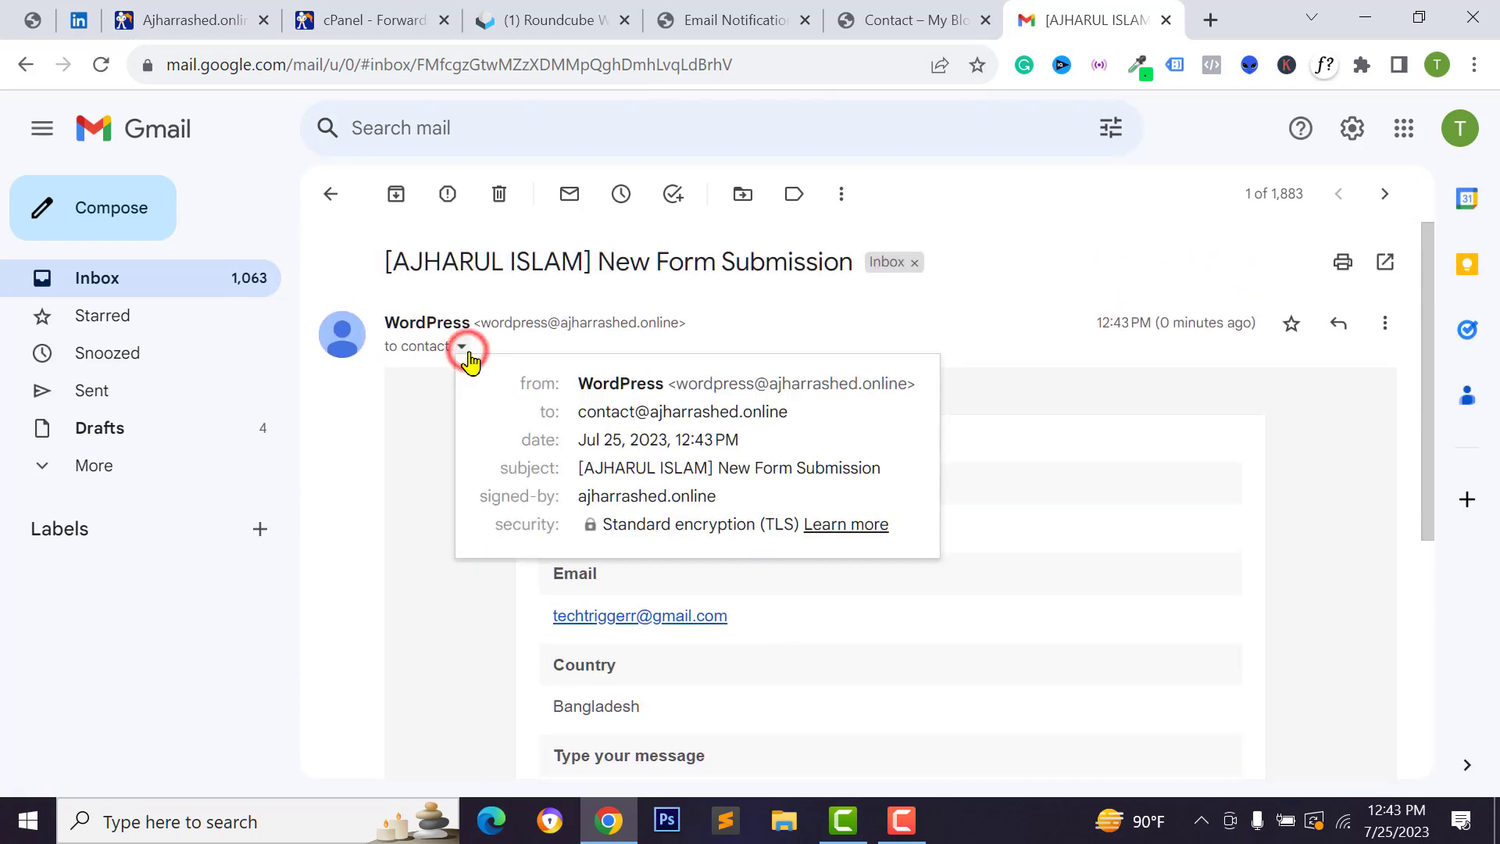
click(621, 387)
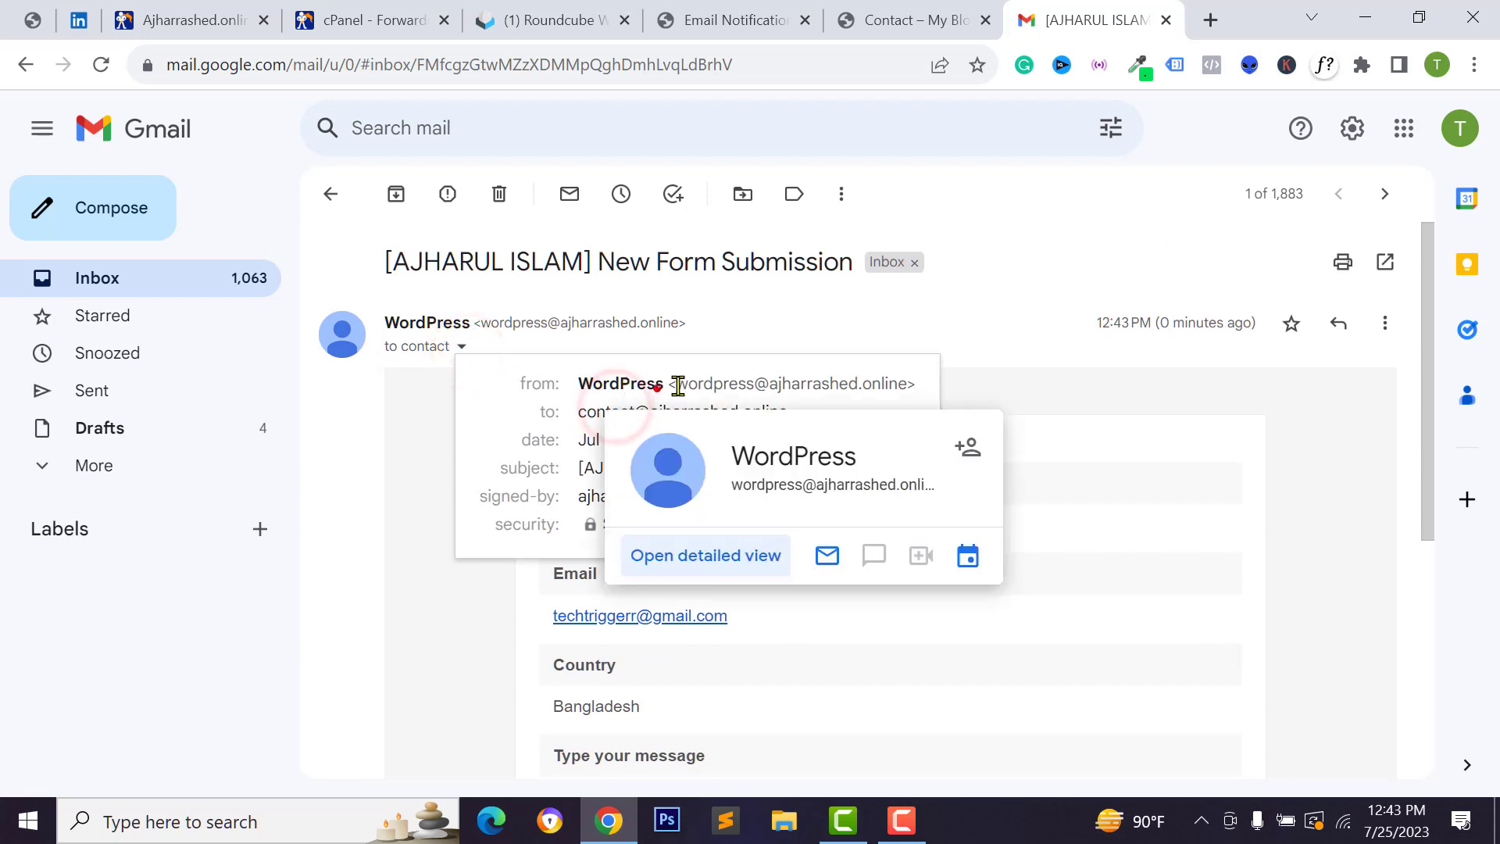
drag(762, 403, 674, 383)
click(904, 384)
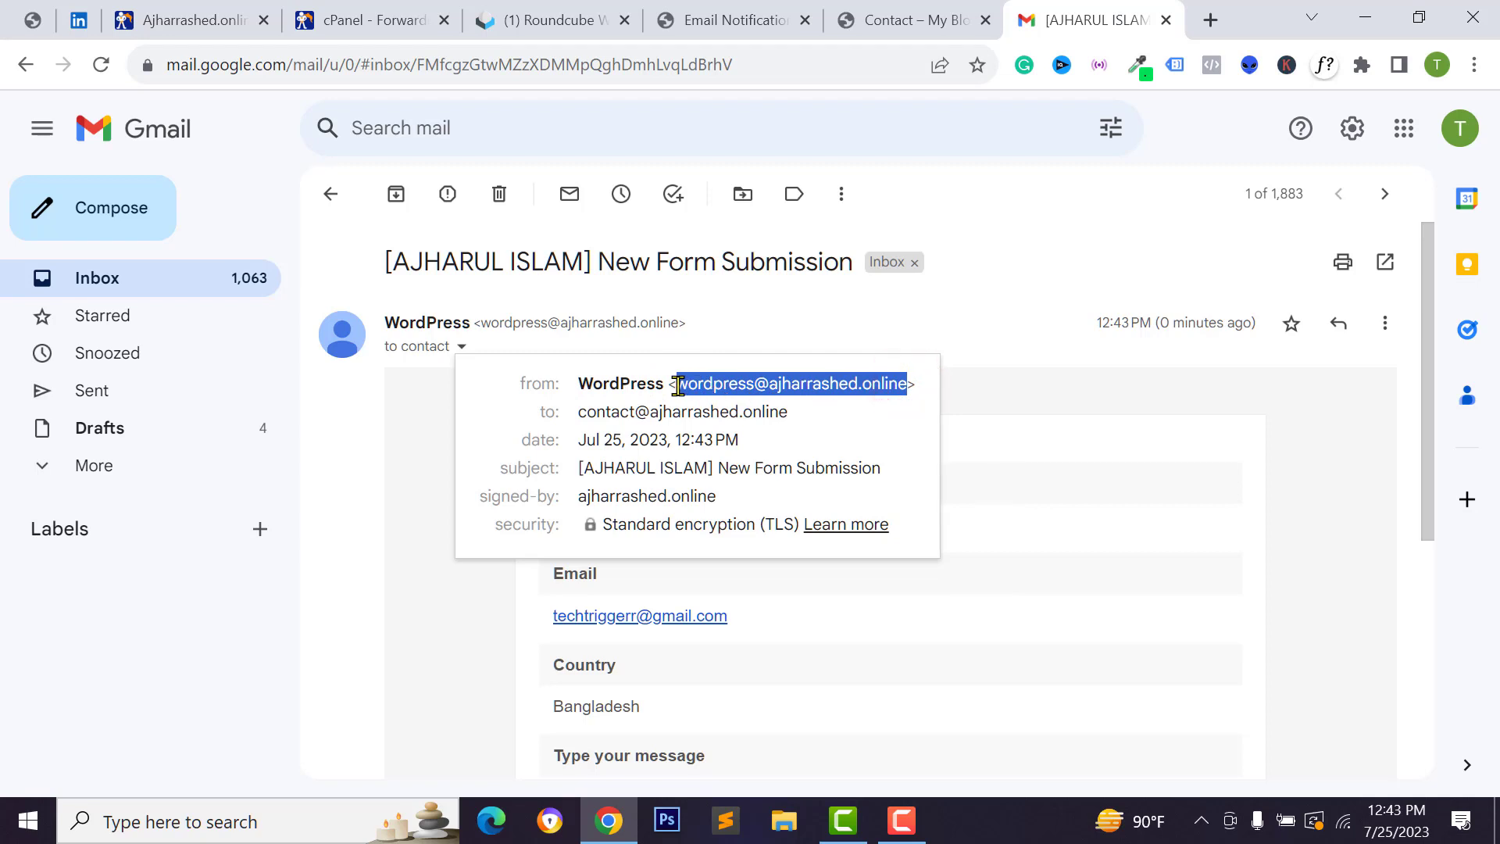
click(677, 383)
drag(553, 383, 847, 382)
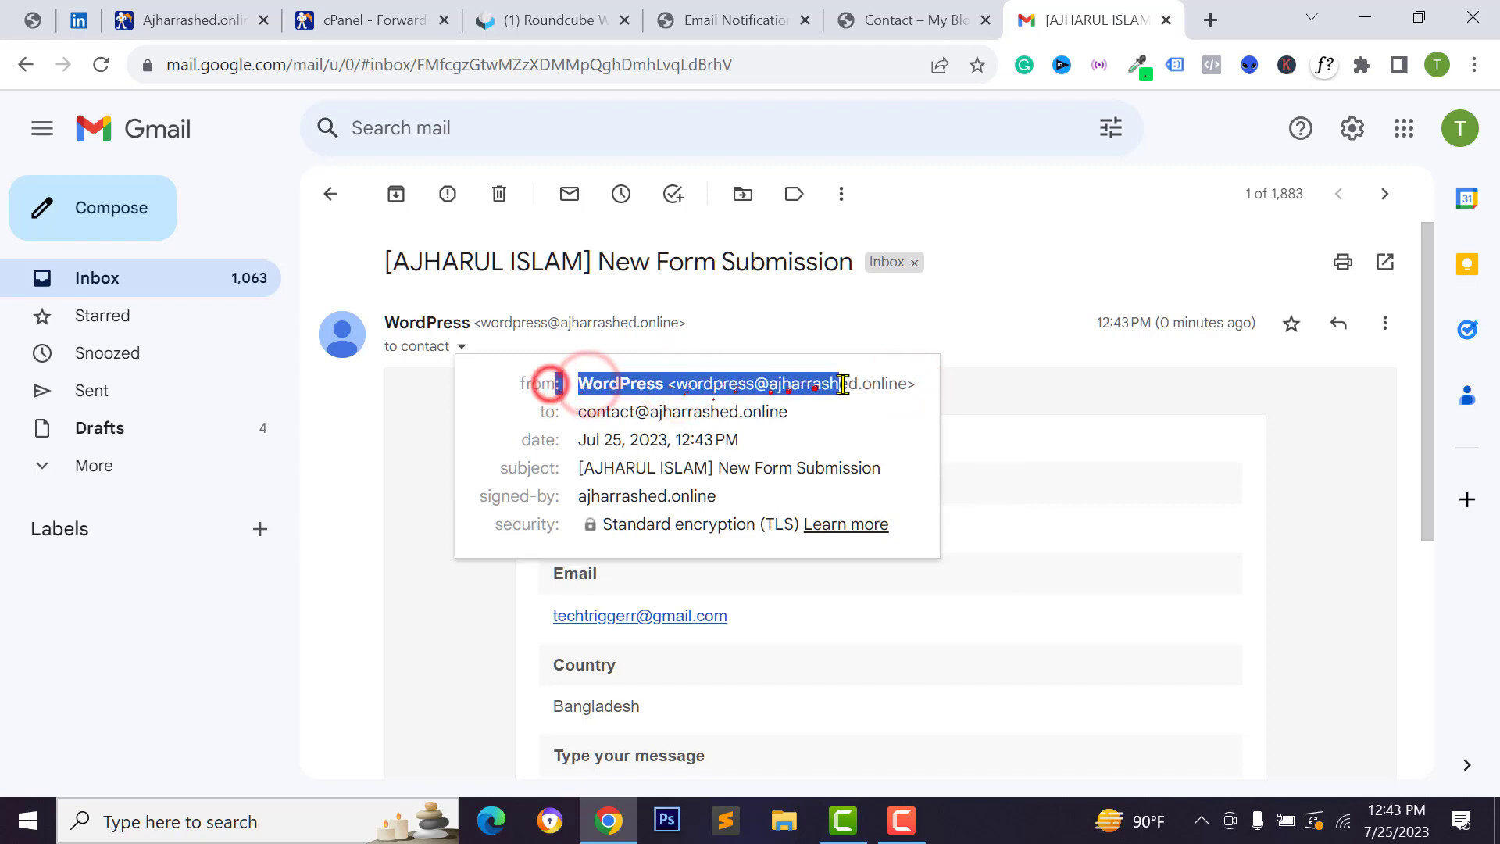
click(842, 383)
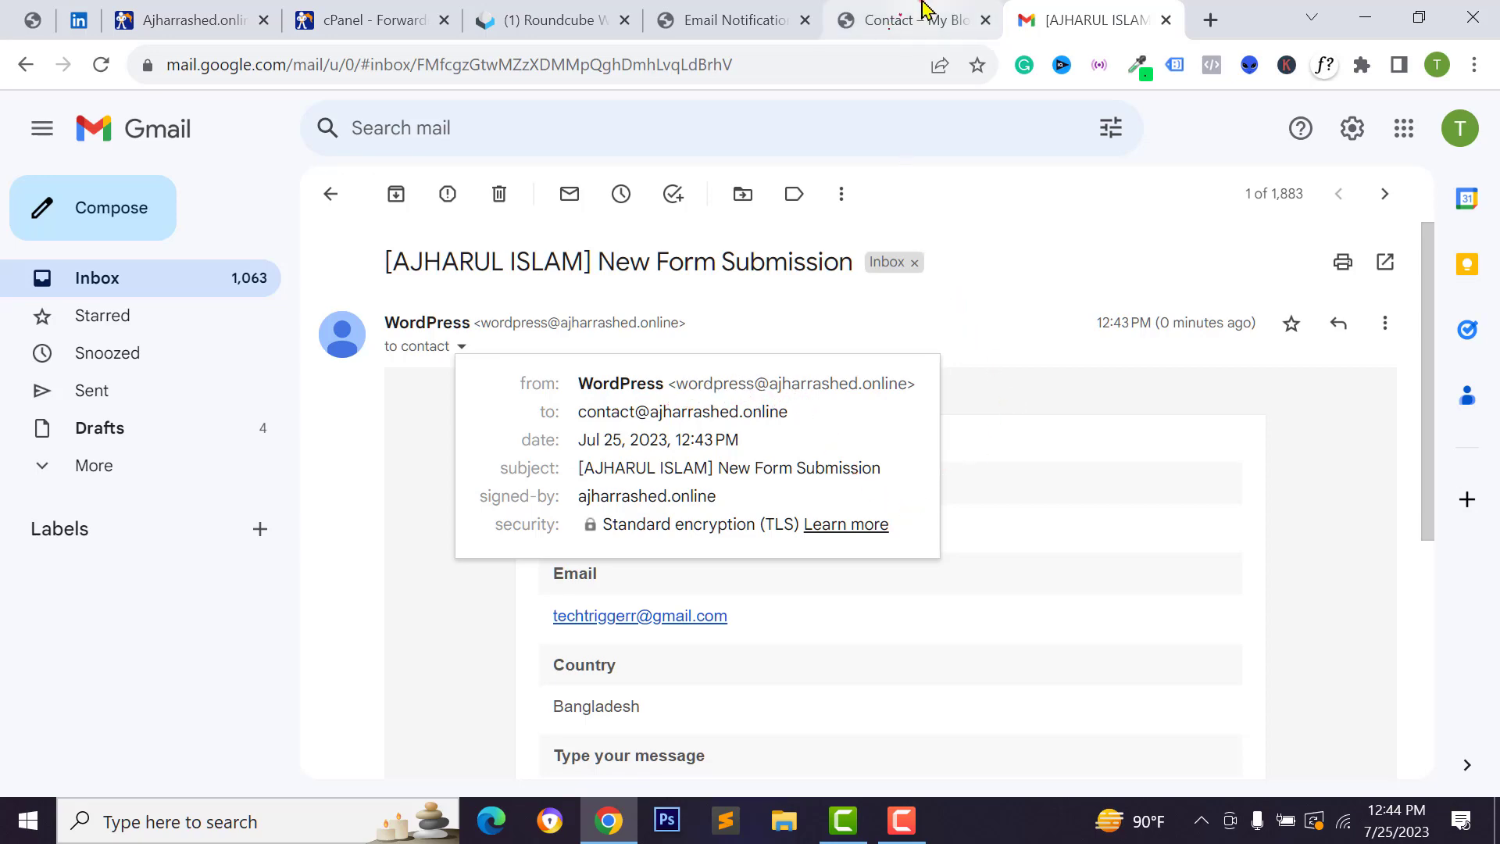
click(903, 19)
click(766, 19)
Search for 'fluent smtp', then install and activate the FluentSMTP plugin.
mouse_move(51, 634)
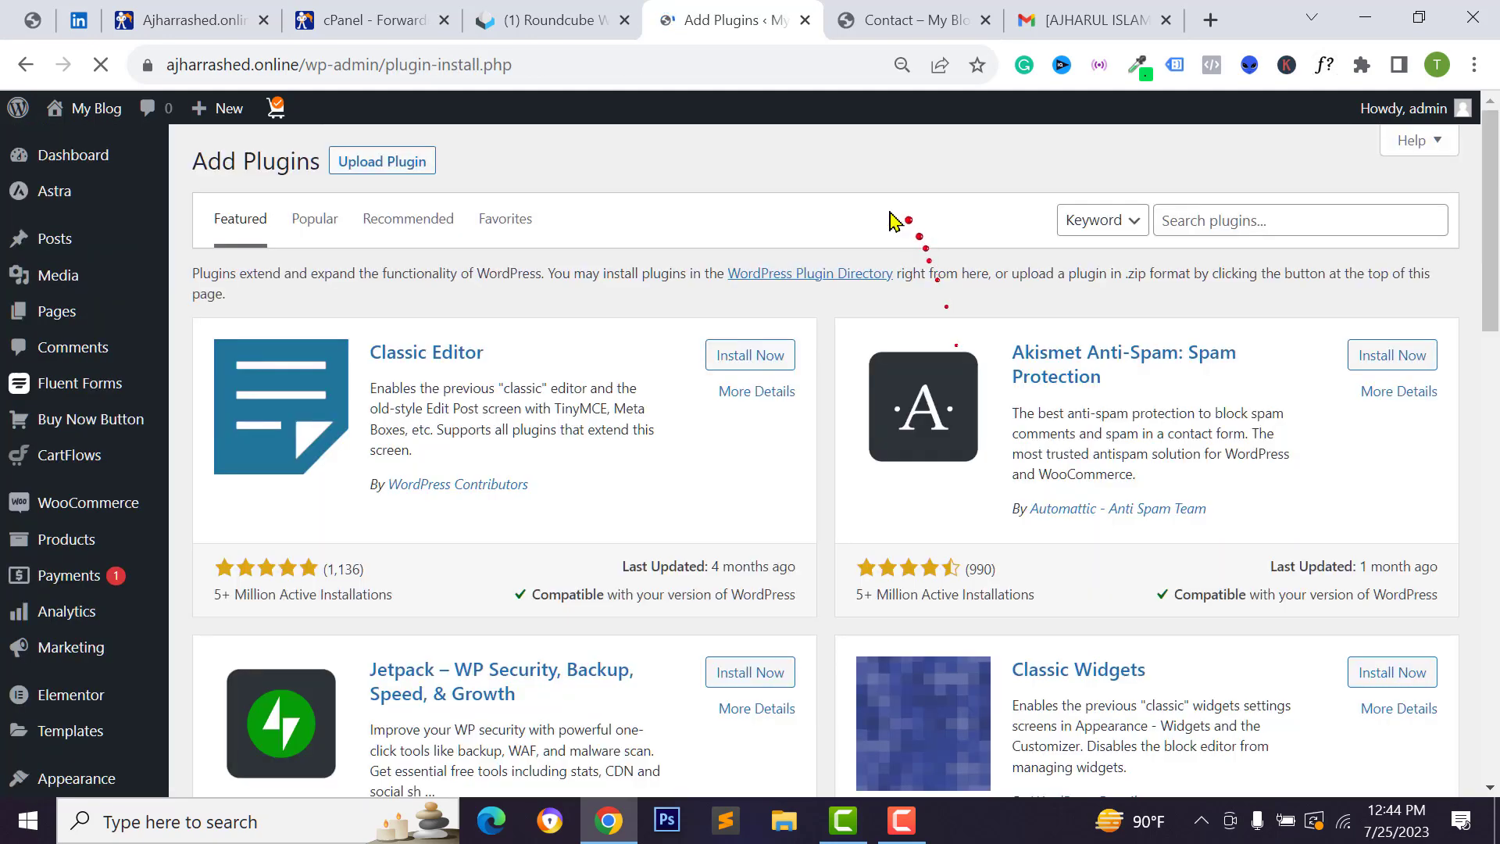
click(1203, 211)
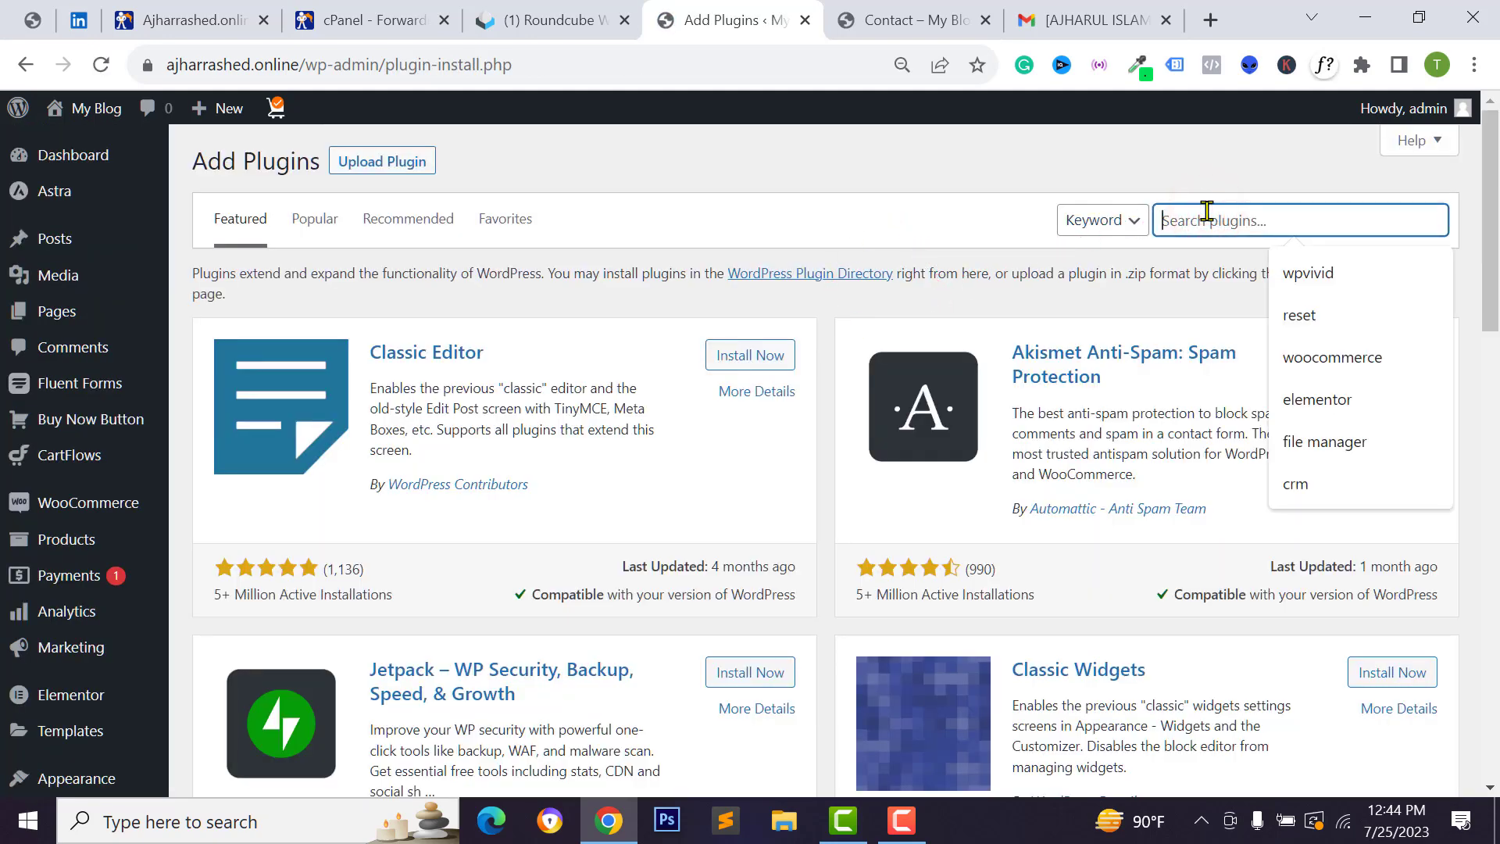
text(fluent s)
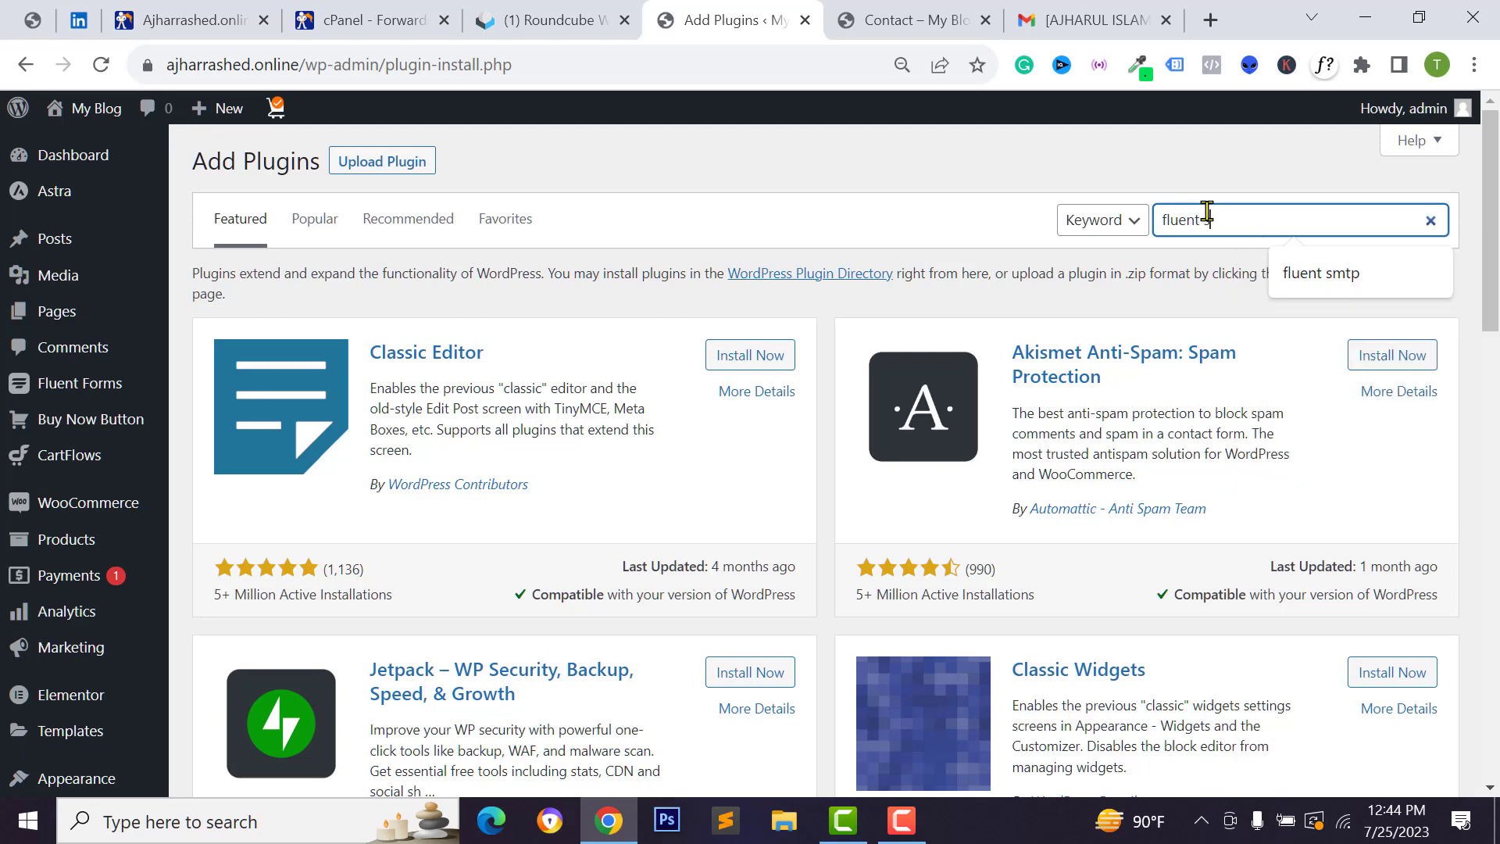
text(mtp)
click(734, 337)
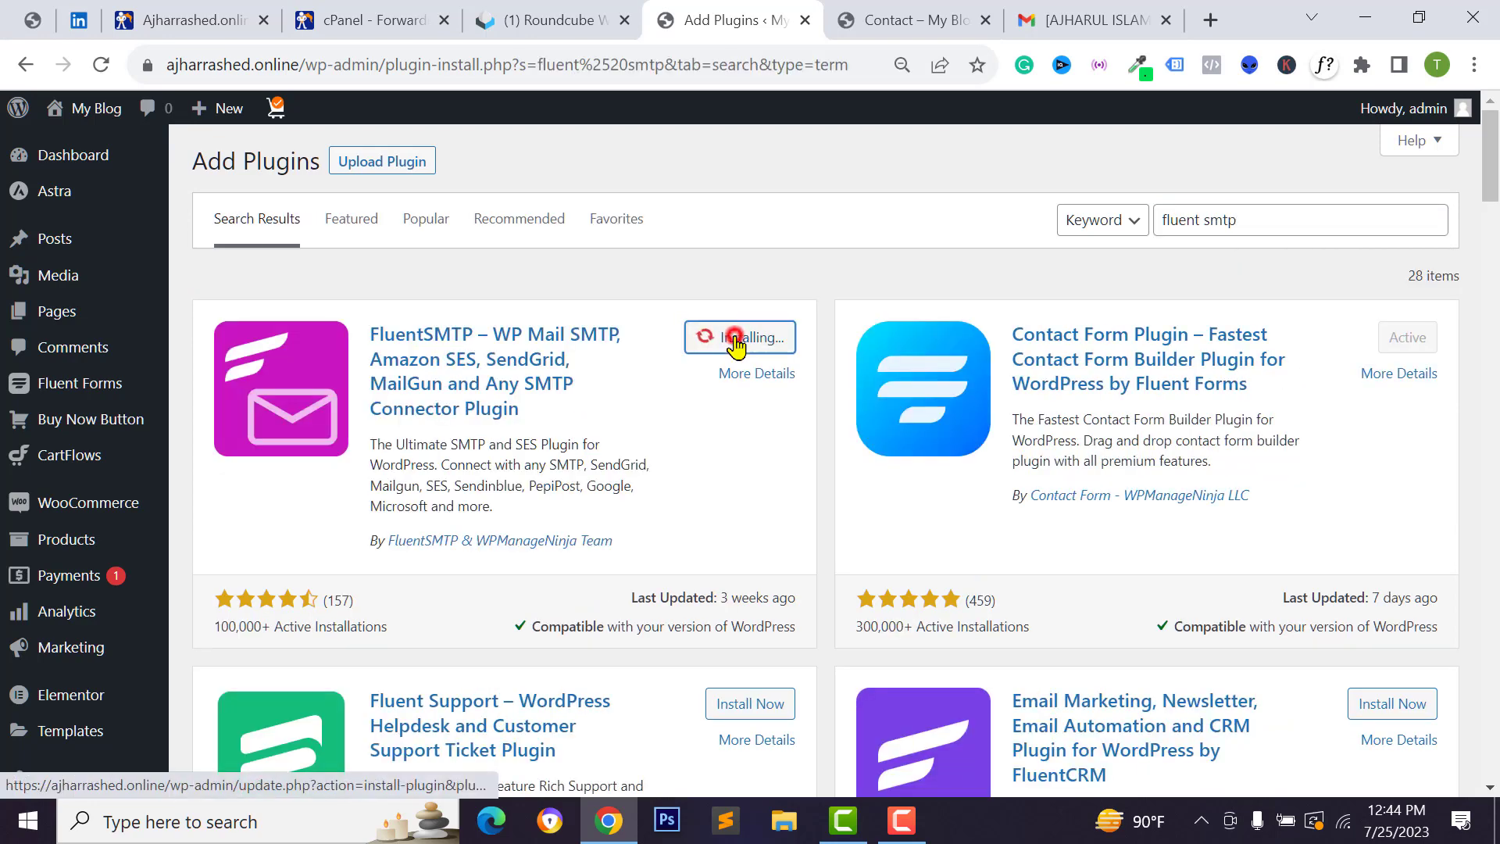
click(749, 336)
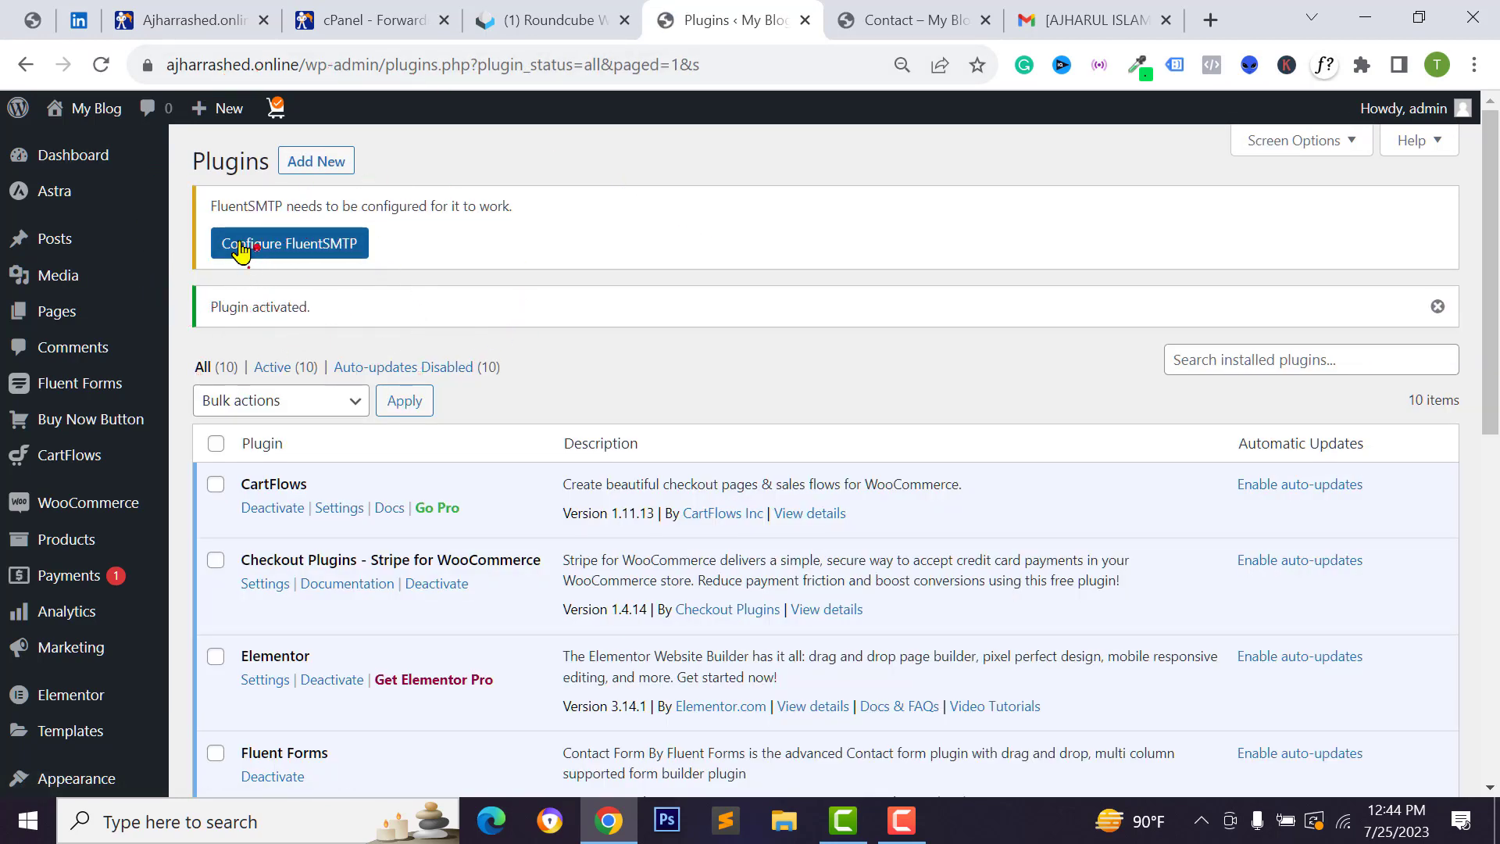
Choose Other SMTP as the provider in FluentSMTP settings, then return to cPanel.
scroll(107, 563, down, 6)
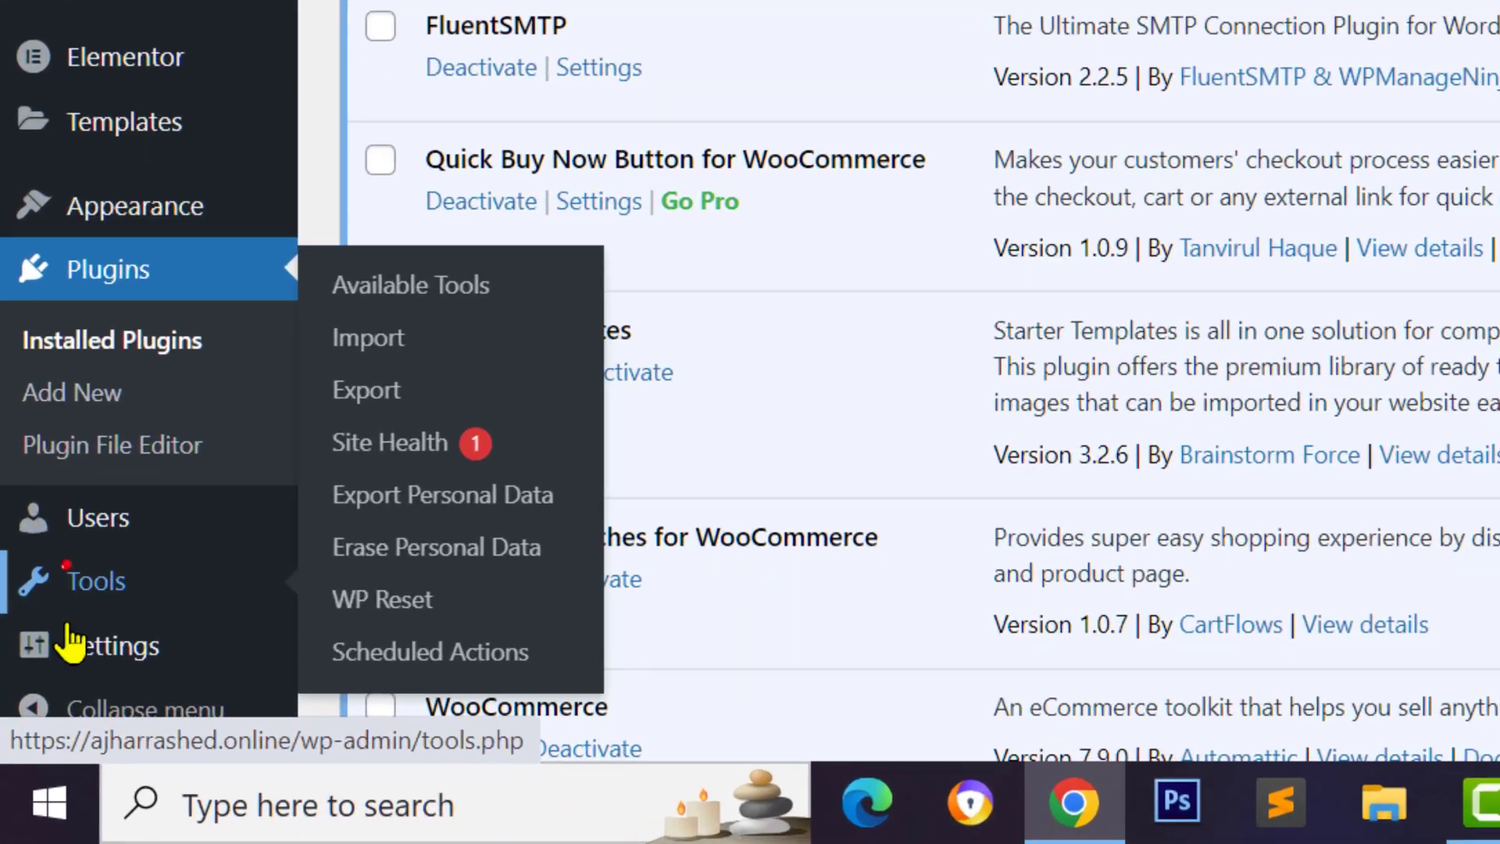
mouse_move(46, 739)
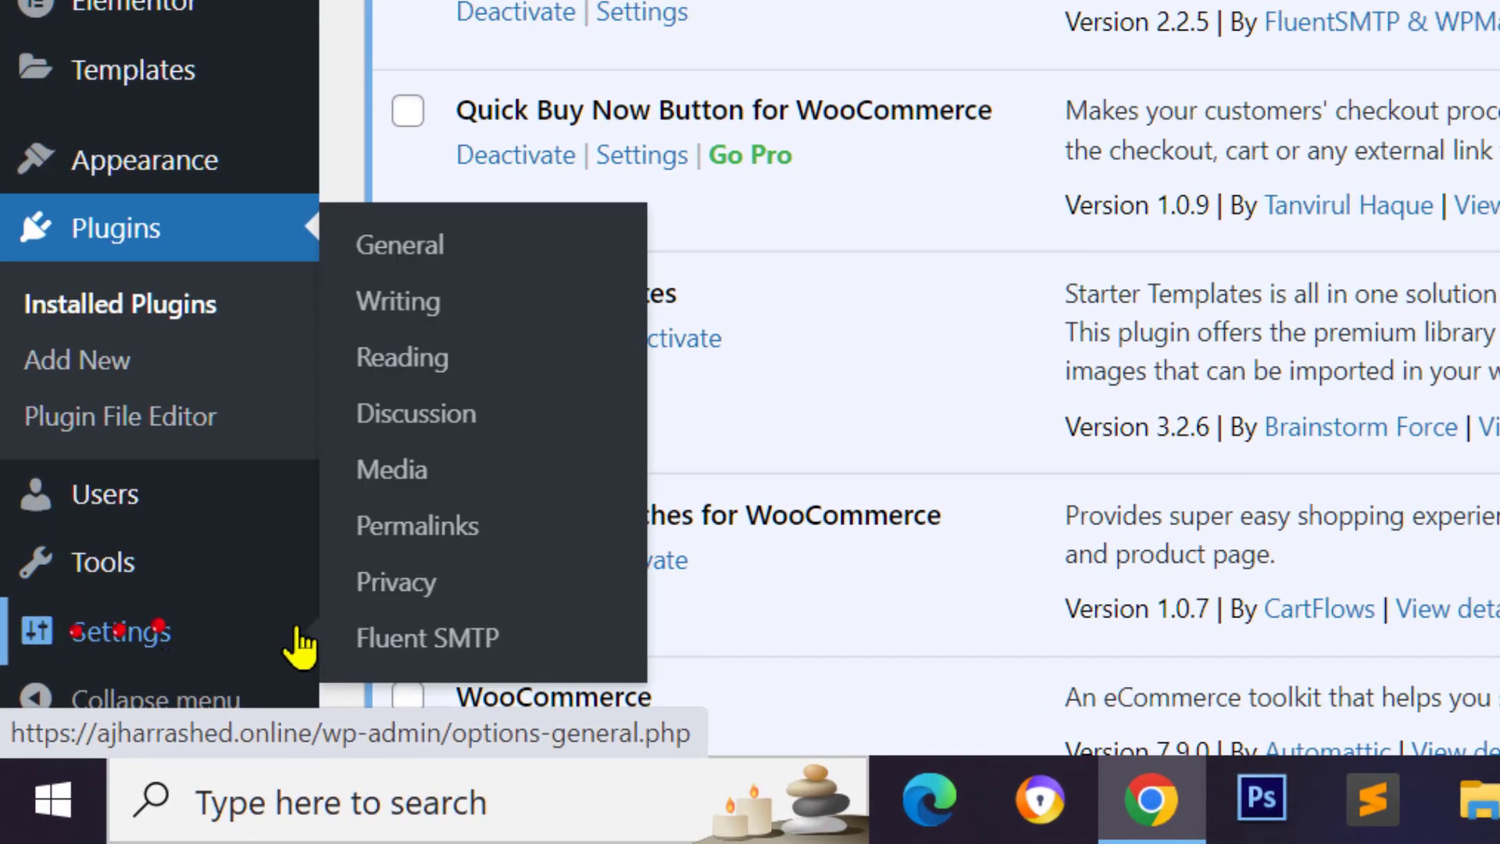
click(438, 639)
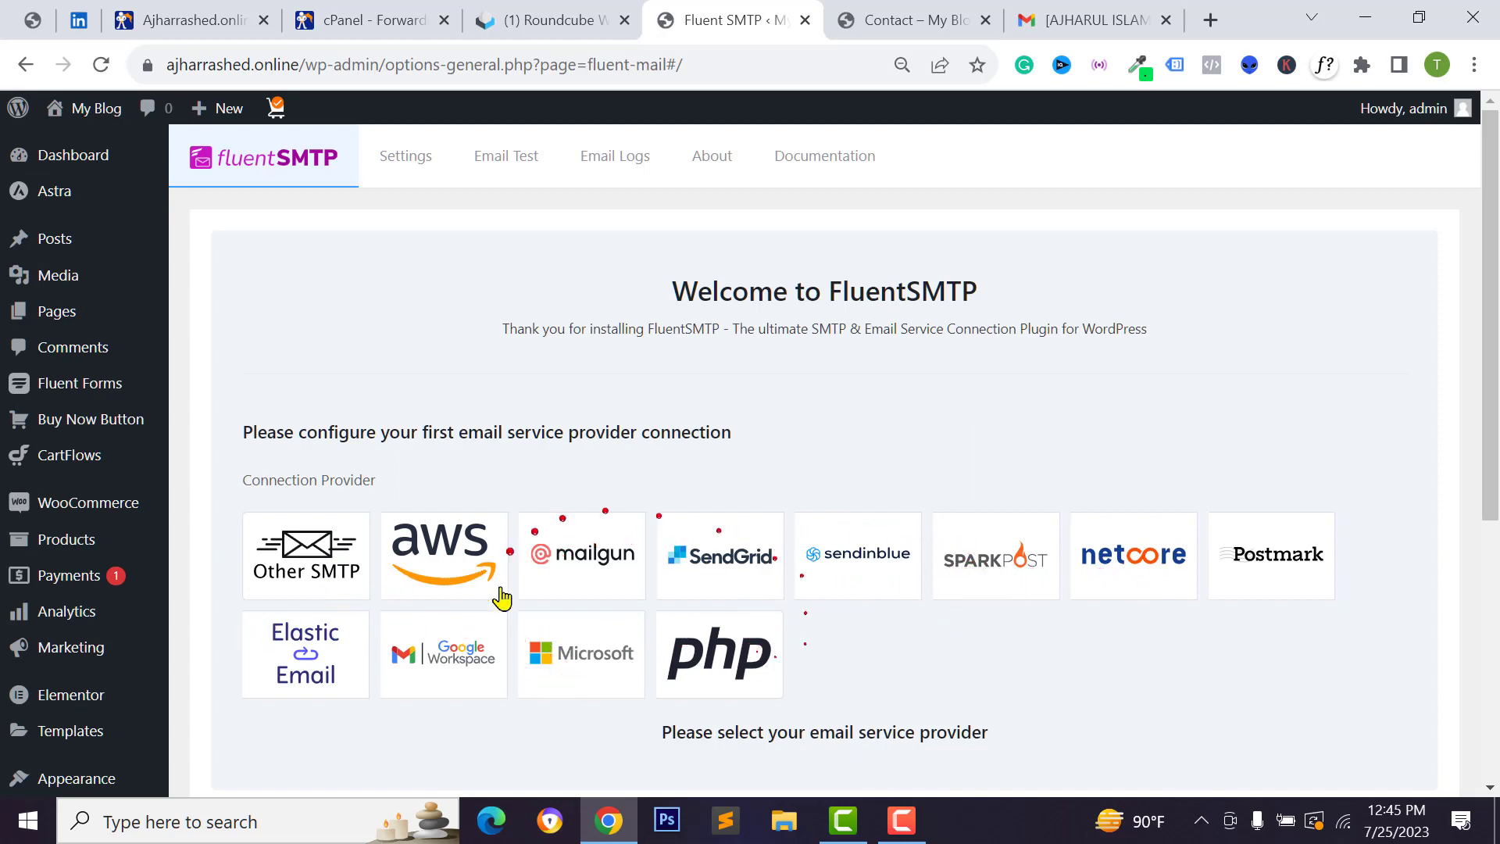
click(303, 571)
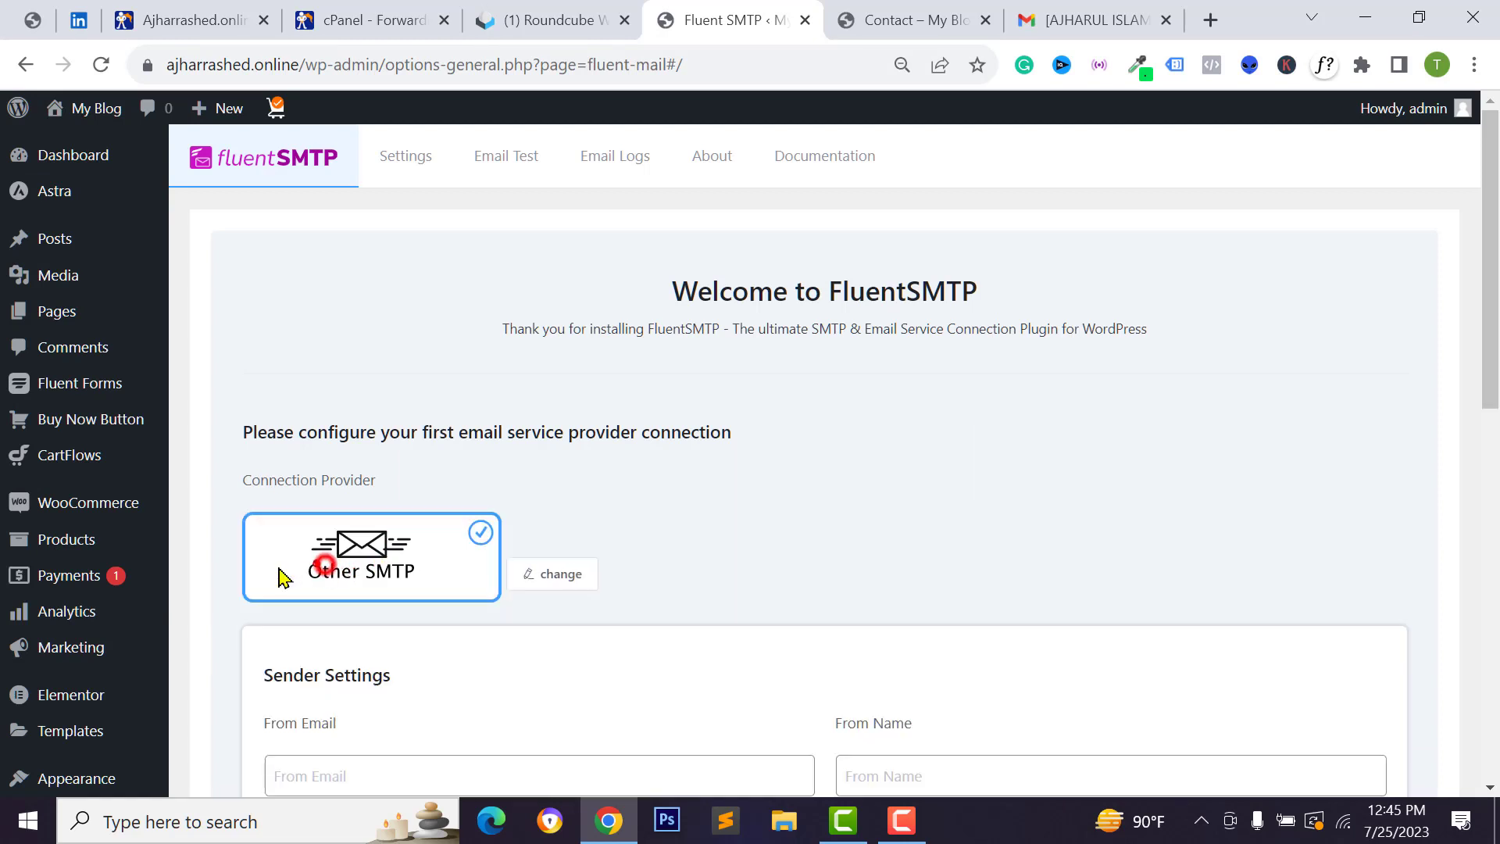
scroll(414, 582, down, 1)
scroll(404, 596, down, 5)
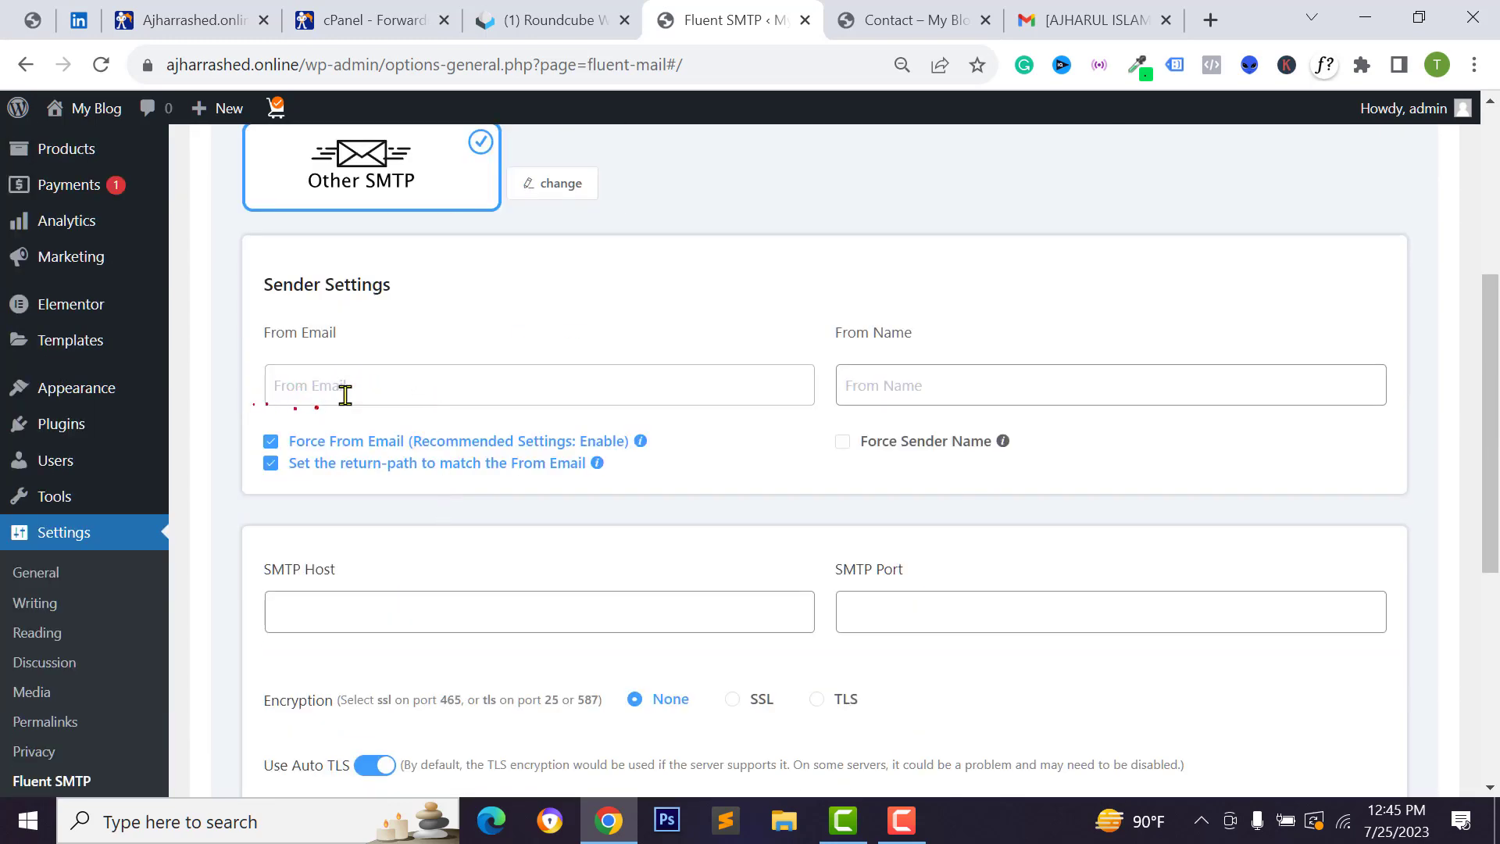
click(336, 342)
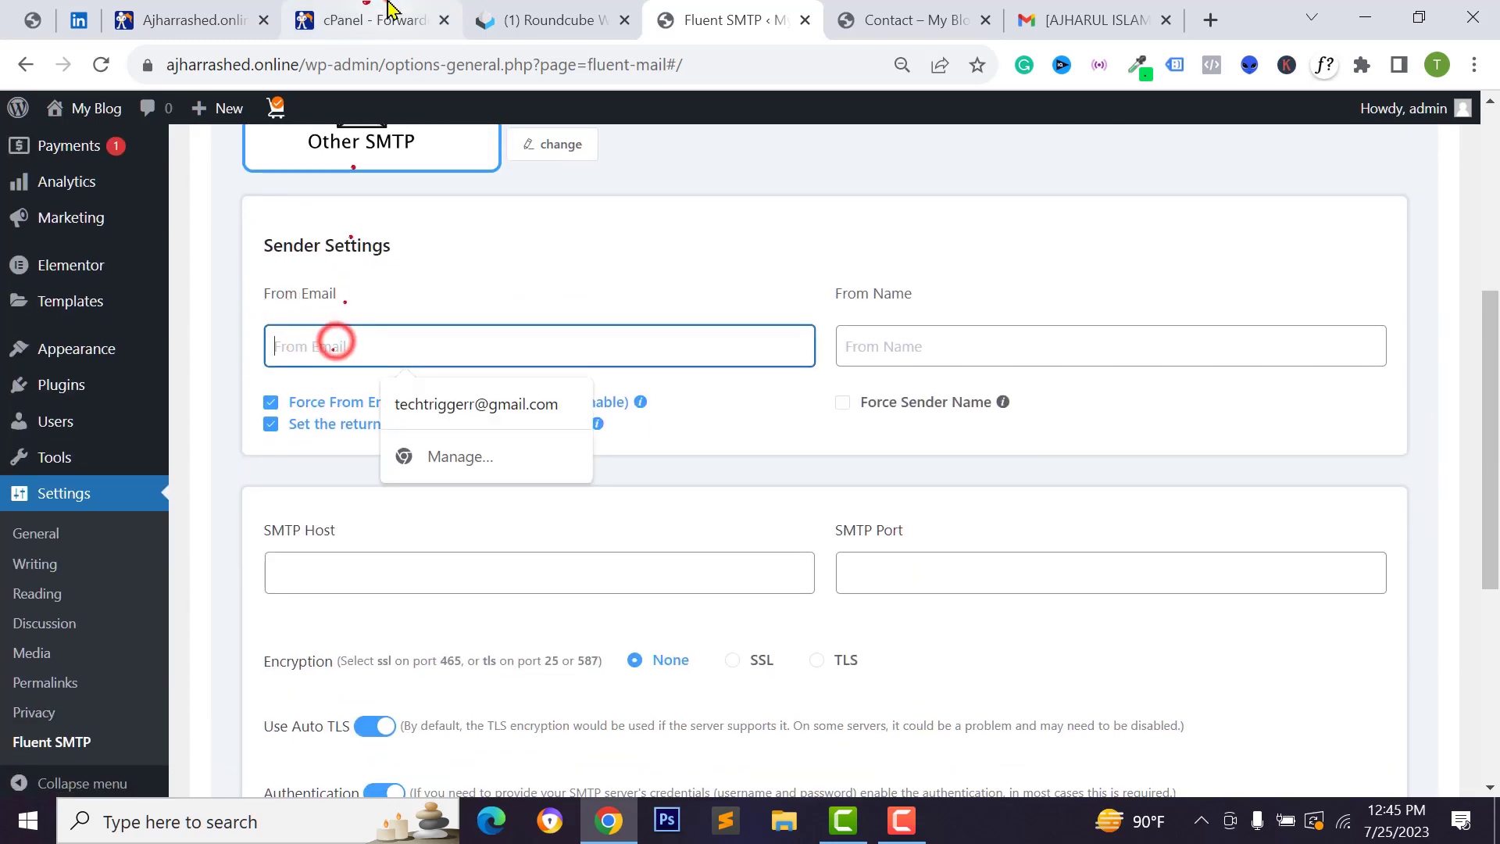
click(375, 20)
click(547, 20)
click(341, 22)
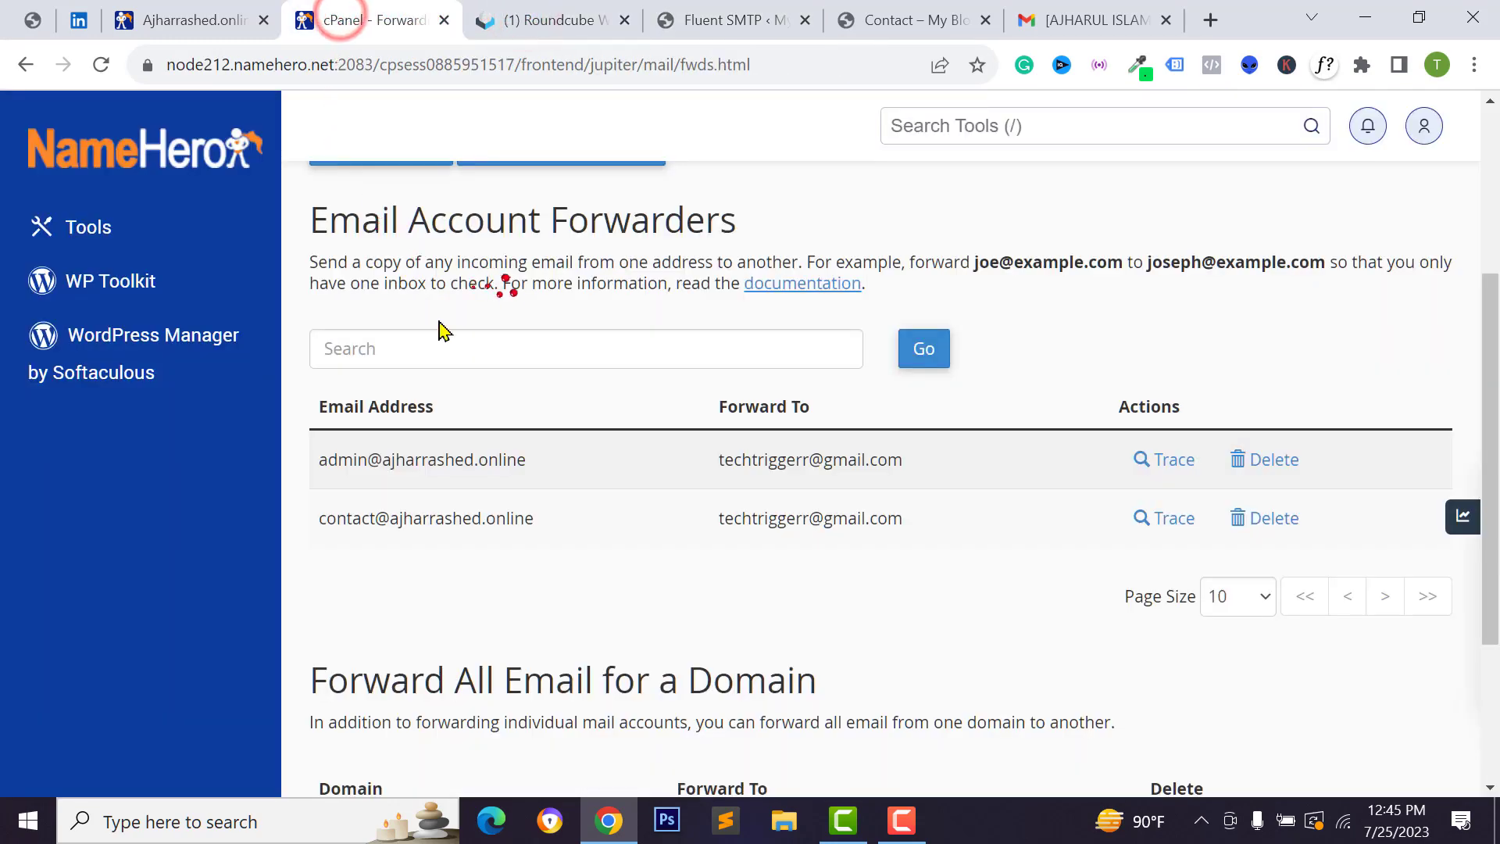
Open the mail client setup page for the contact mailbox under Email Accounts.
scroll(492, 426, up, 4)
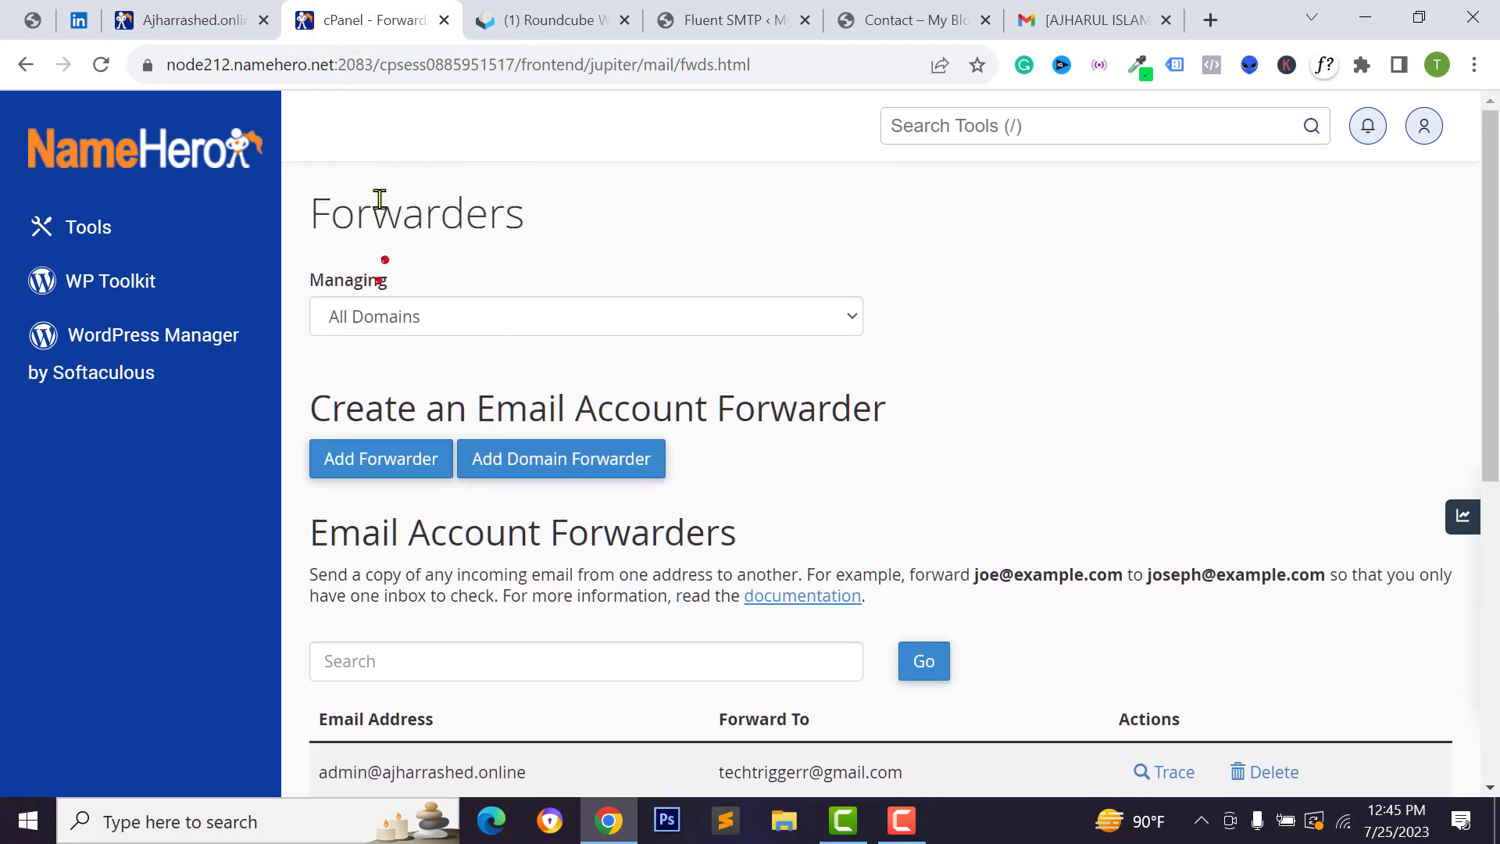
click(143, 159)
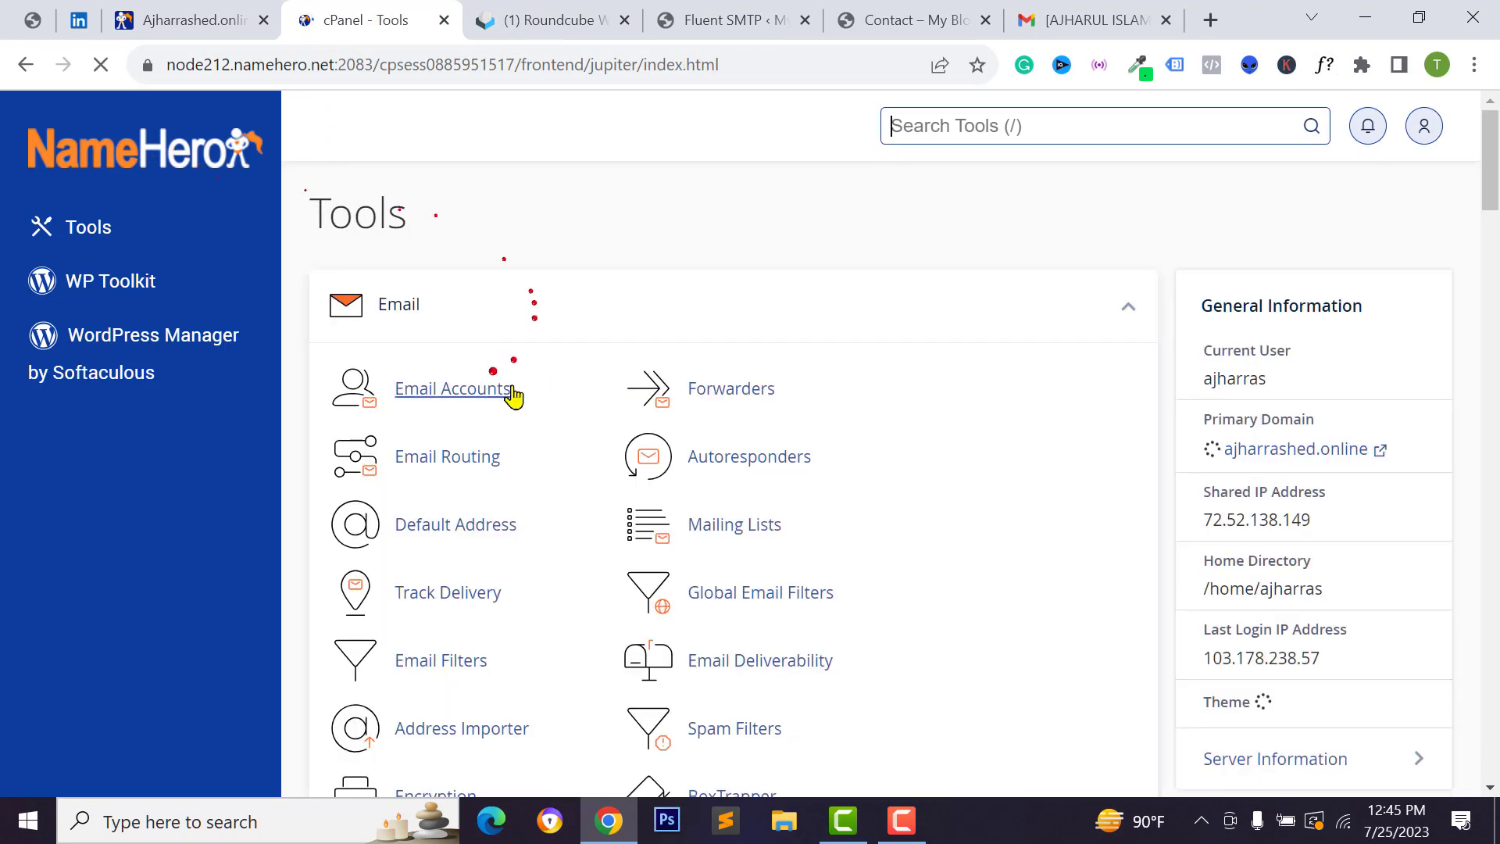
click(447, 396)
scroll(492, 641, down, 2)
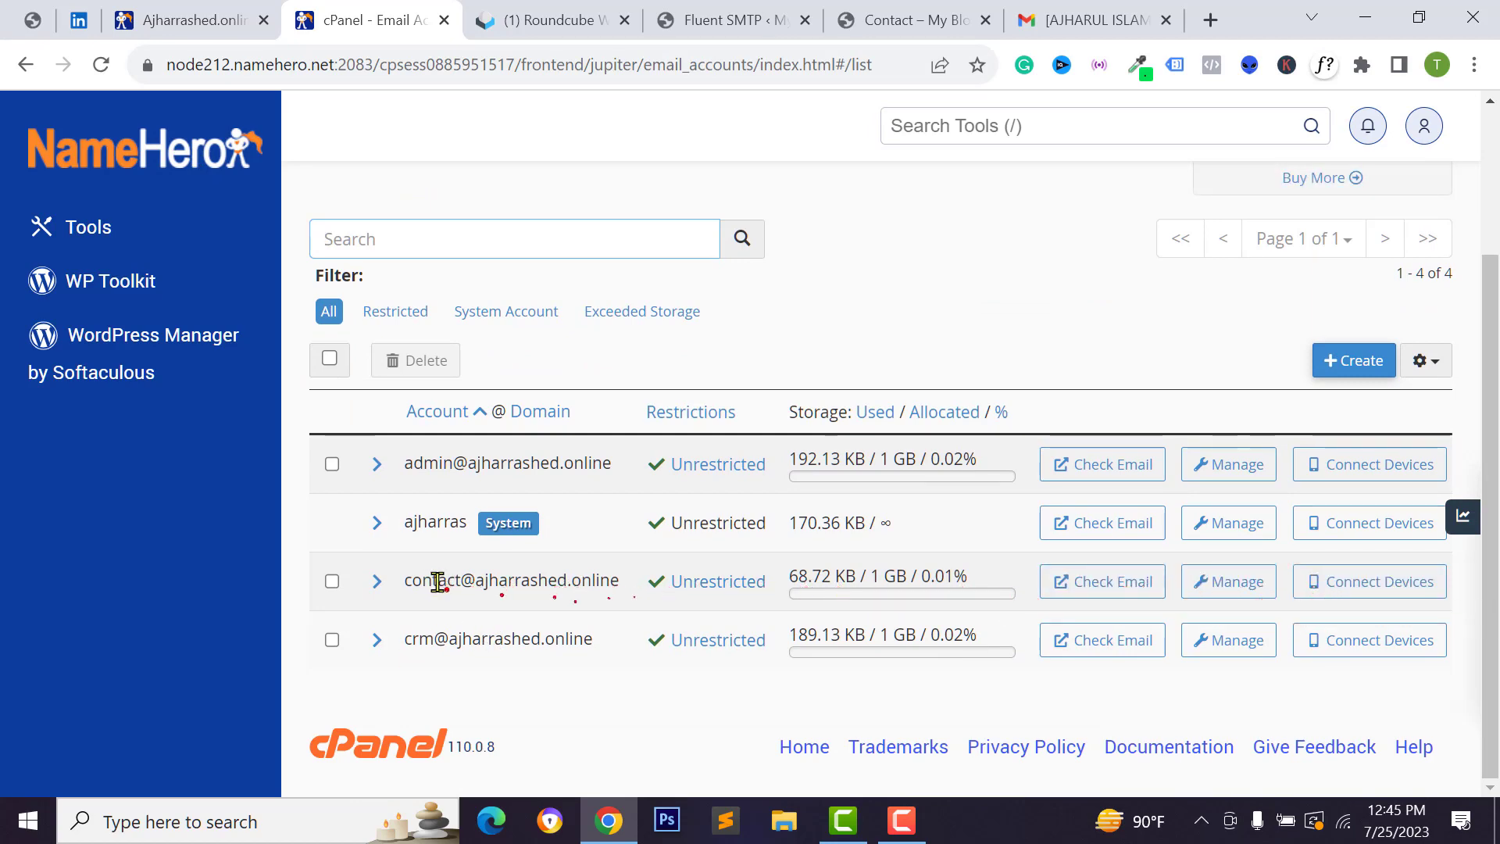
triple_click(503, 586)
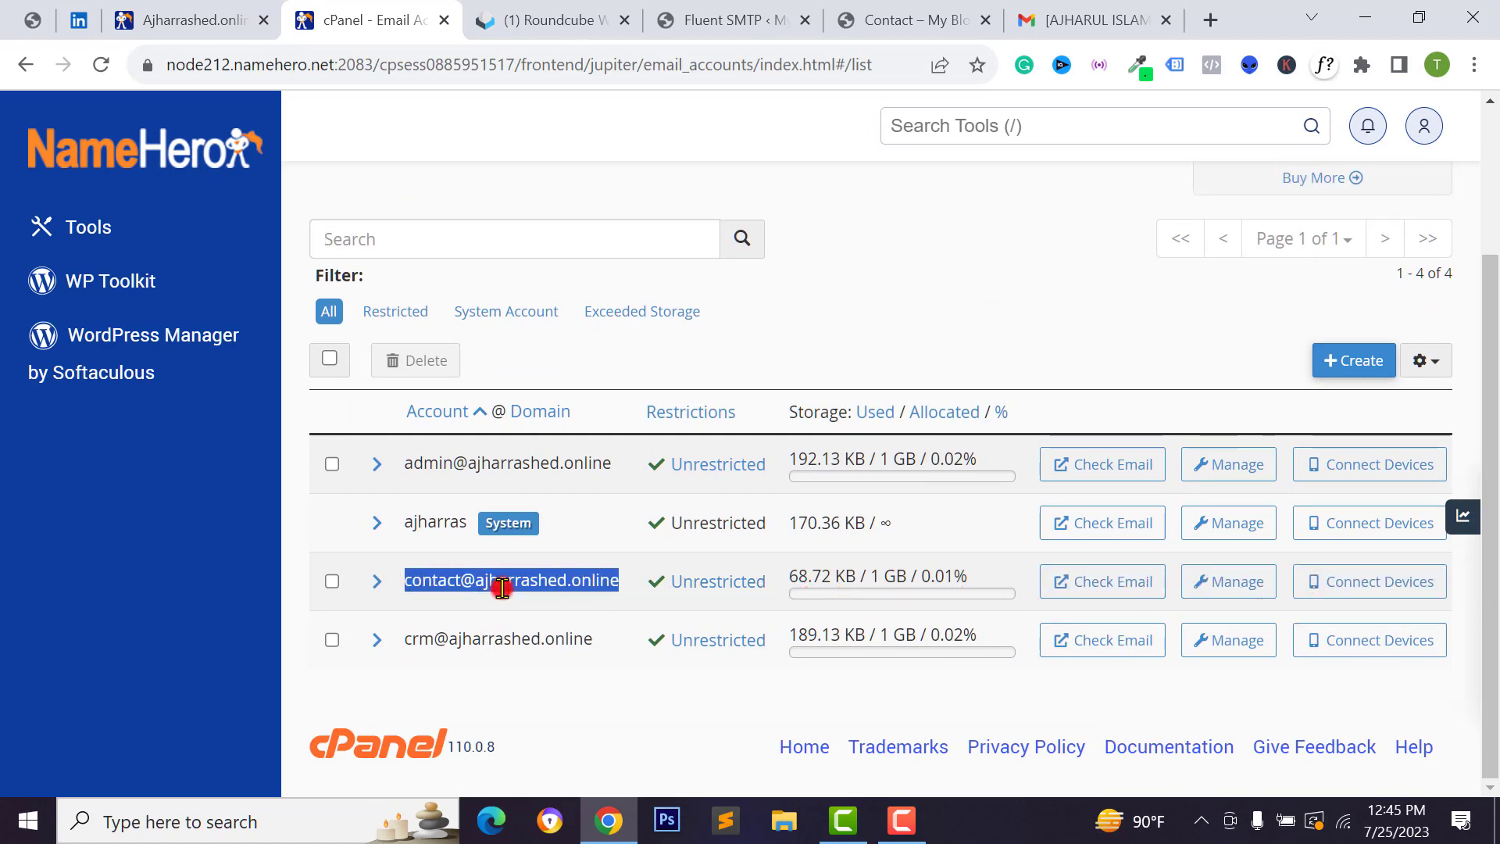
click(1350, 585)
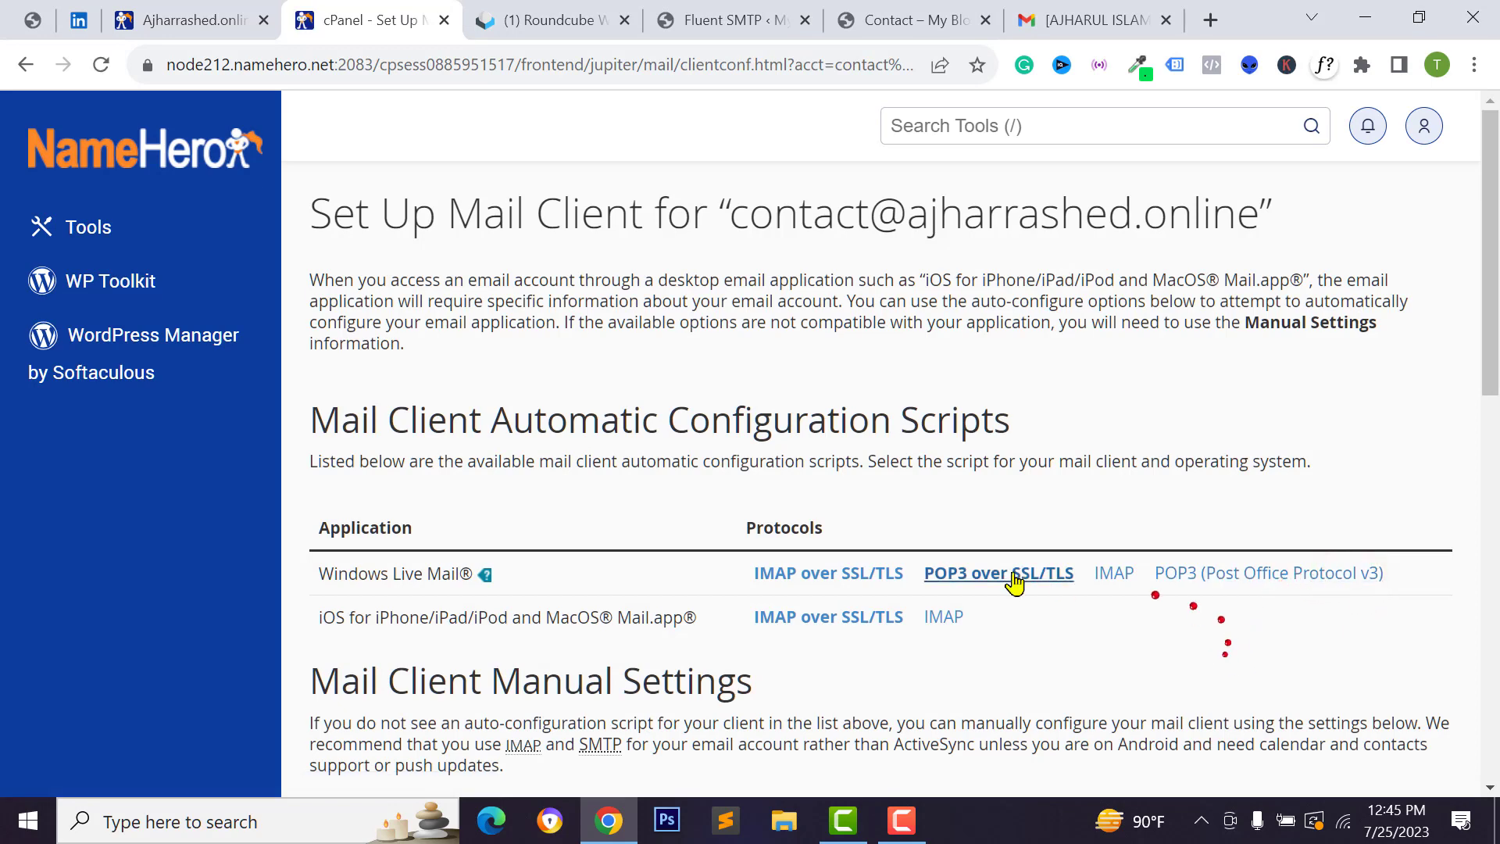
Copy the outgoing server hostname mail.ajharrashed.online from the secure SSL/TLS settings.
scroll(1214, 629, down, 8)
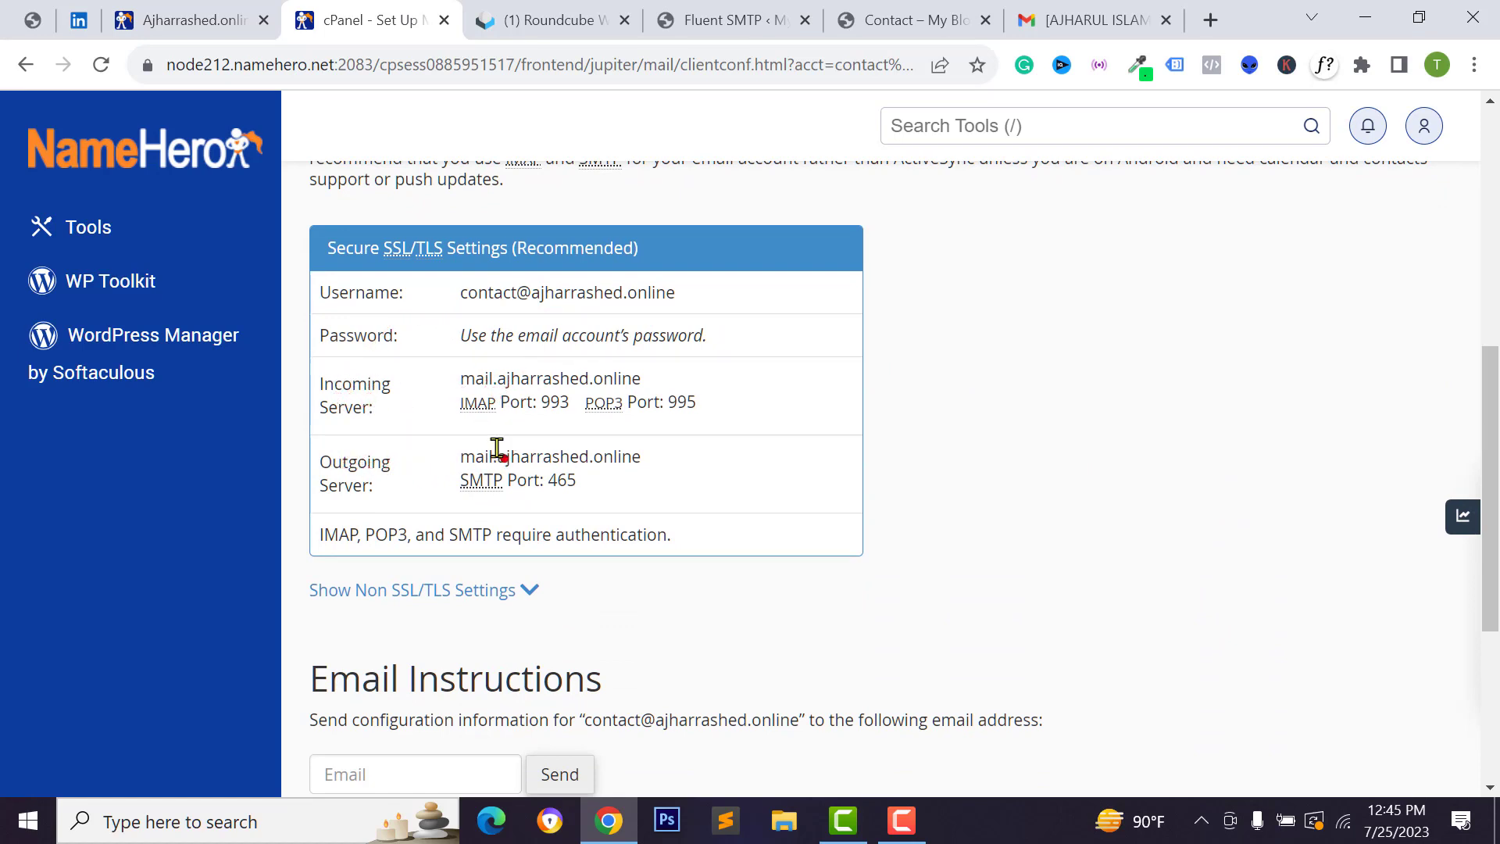
drag(562, 449, 653, 459)
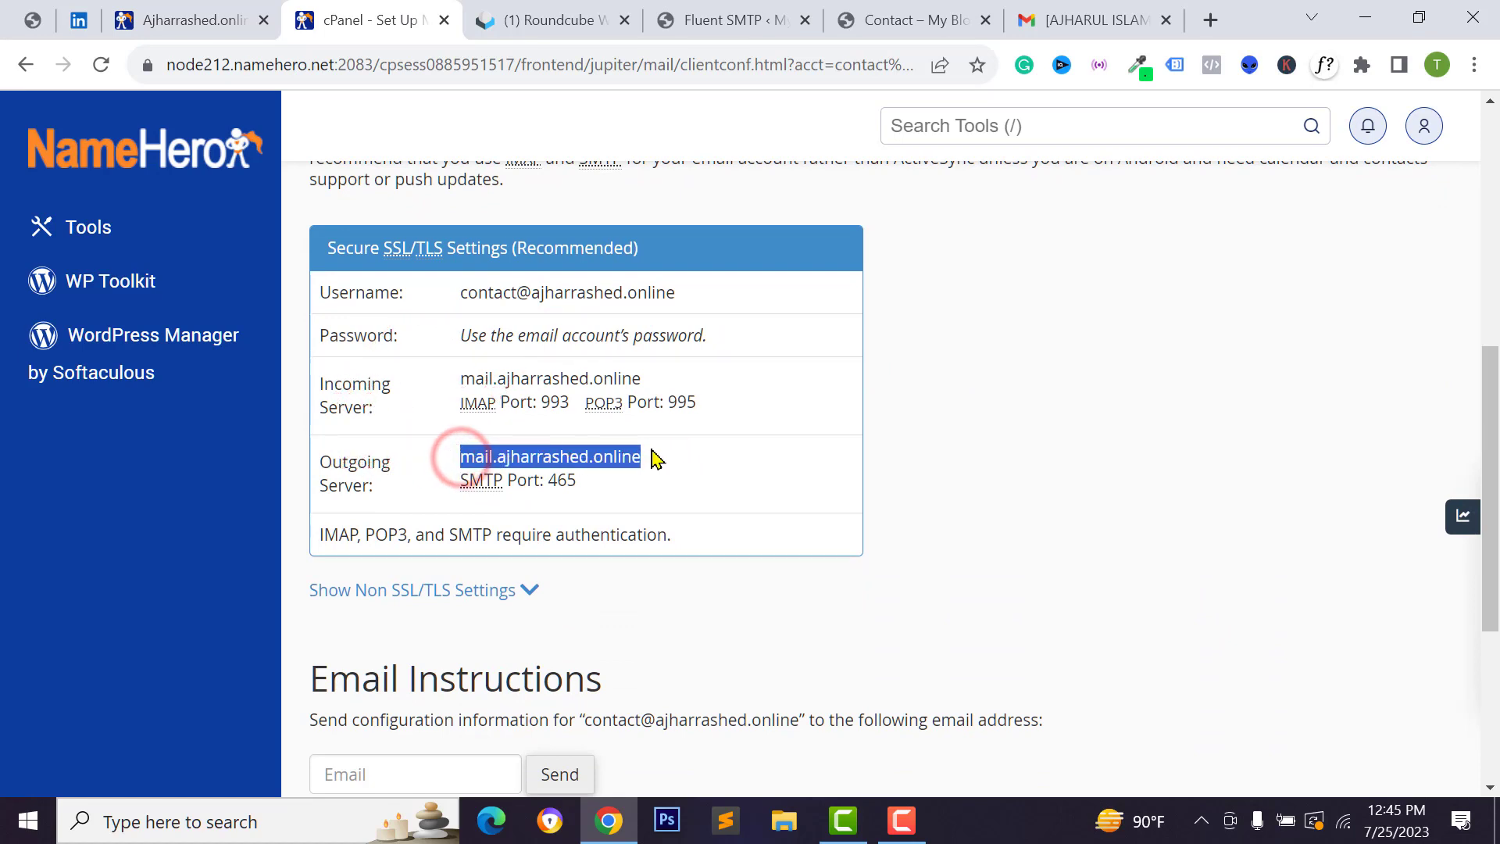
right_click(605, 457)
click(669, 469)
Paste the copied hostname into FluentSMTP's From Email field, then move to the SMTP Host field.
click(787, 14)
right_click(486, 348)
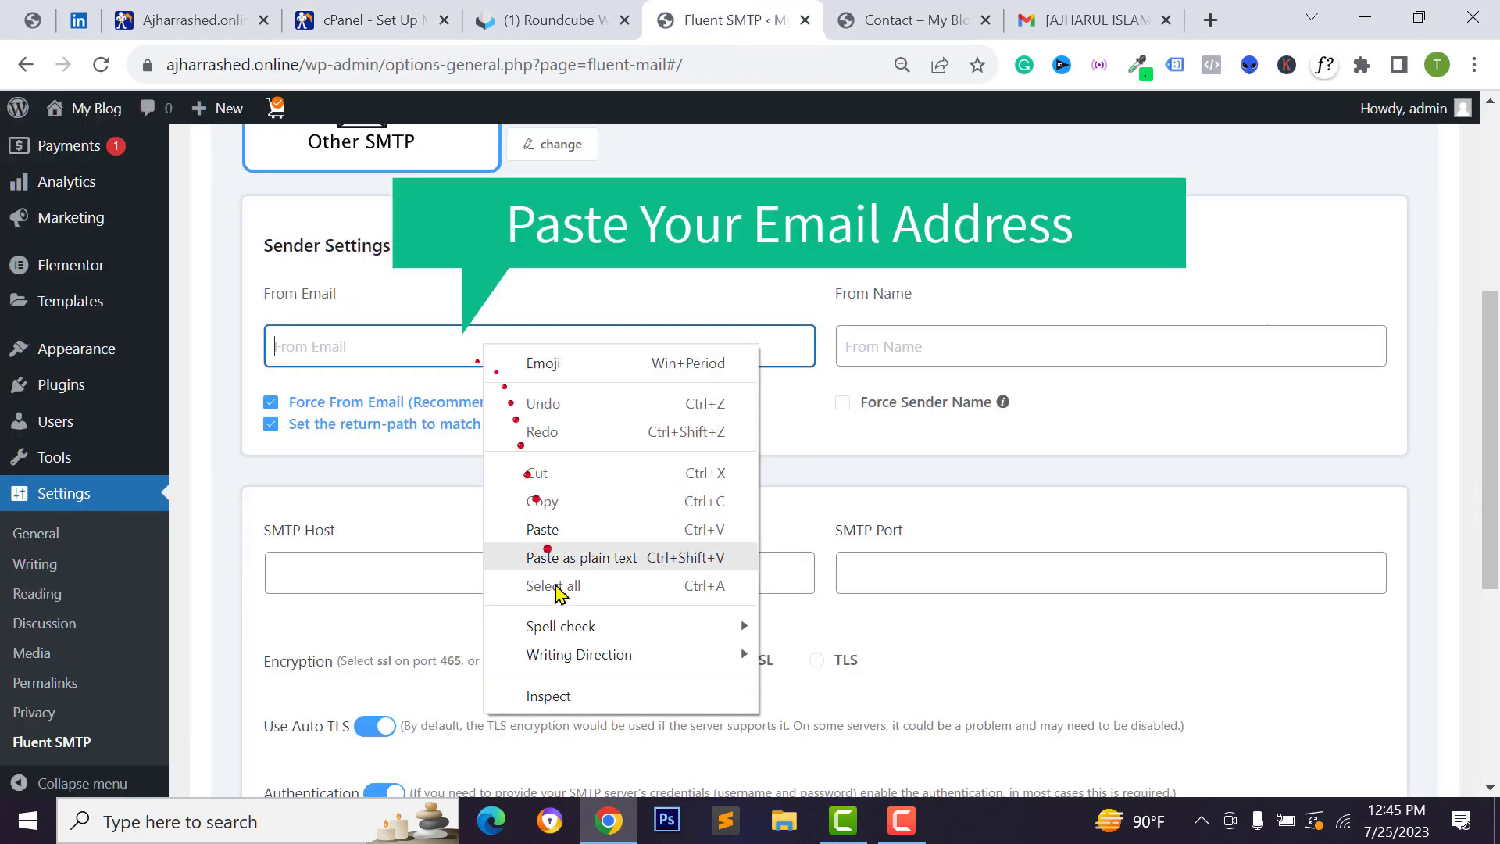
click(558, 530)
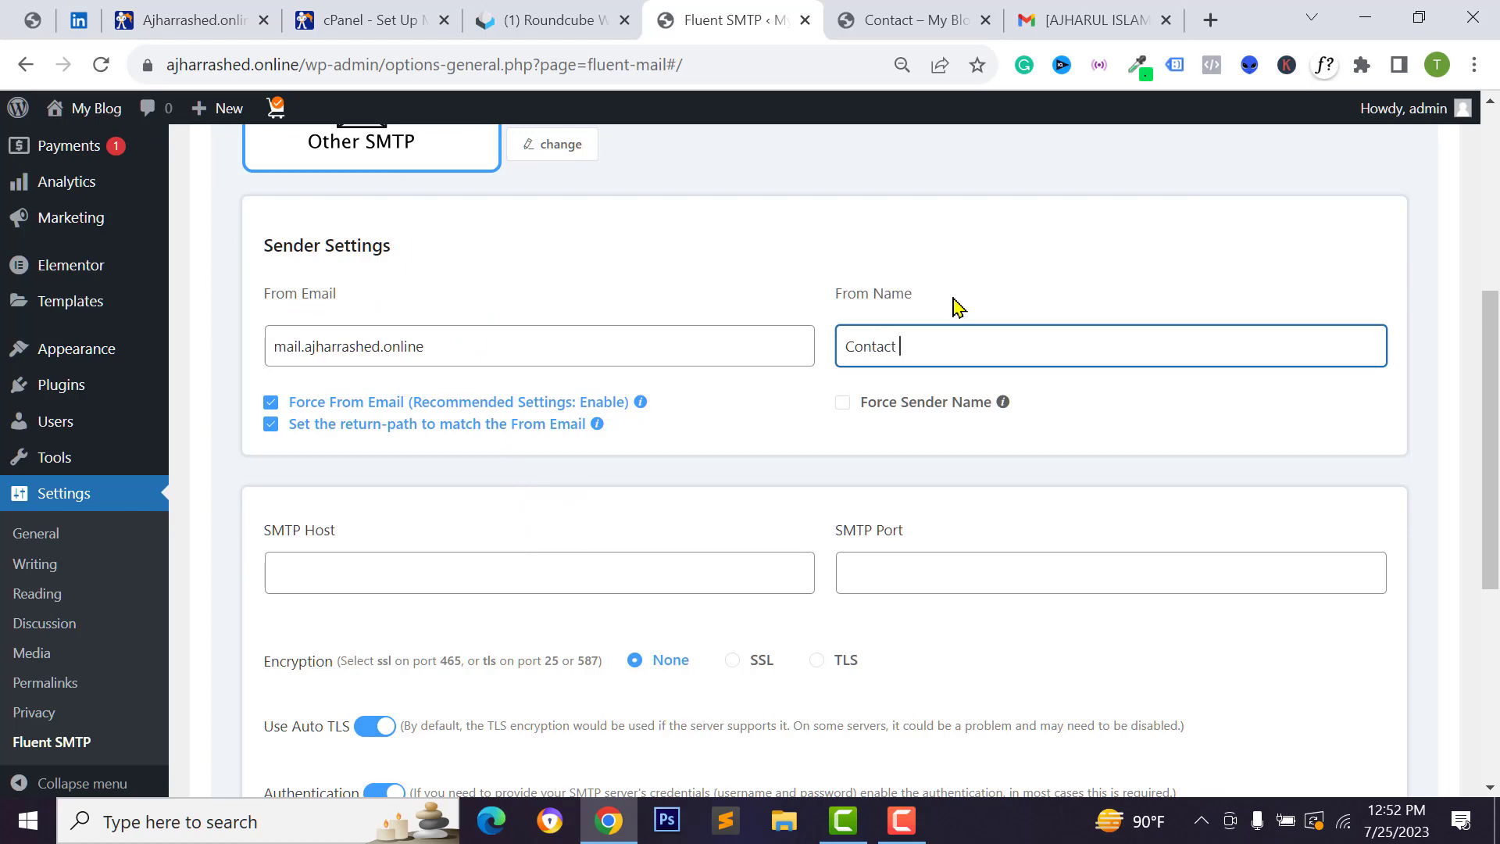
click(312, 572)
scroll(352, 501, down, 2)
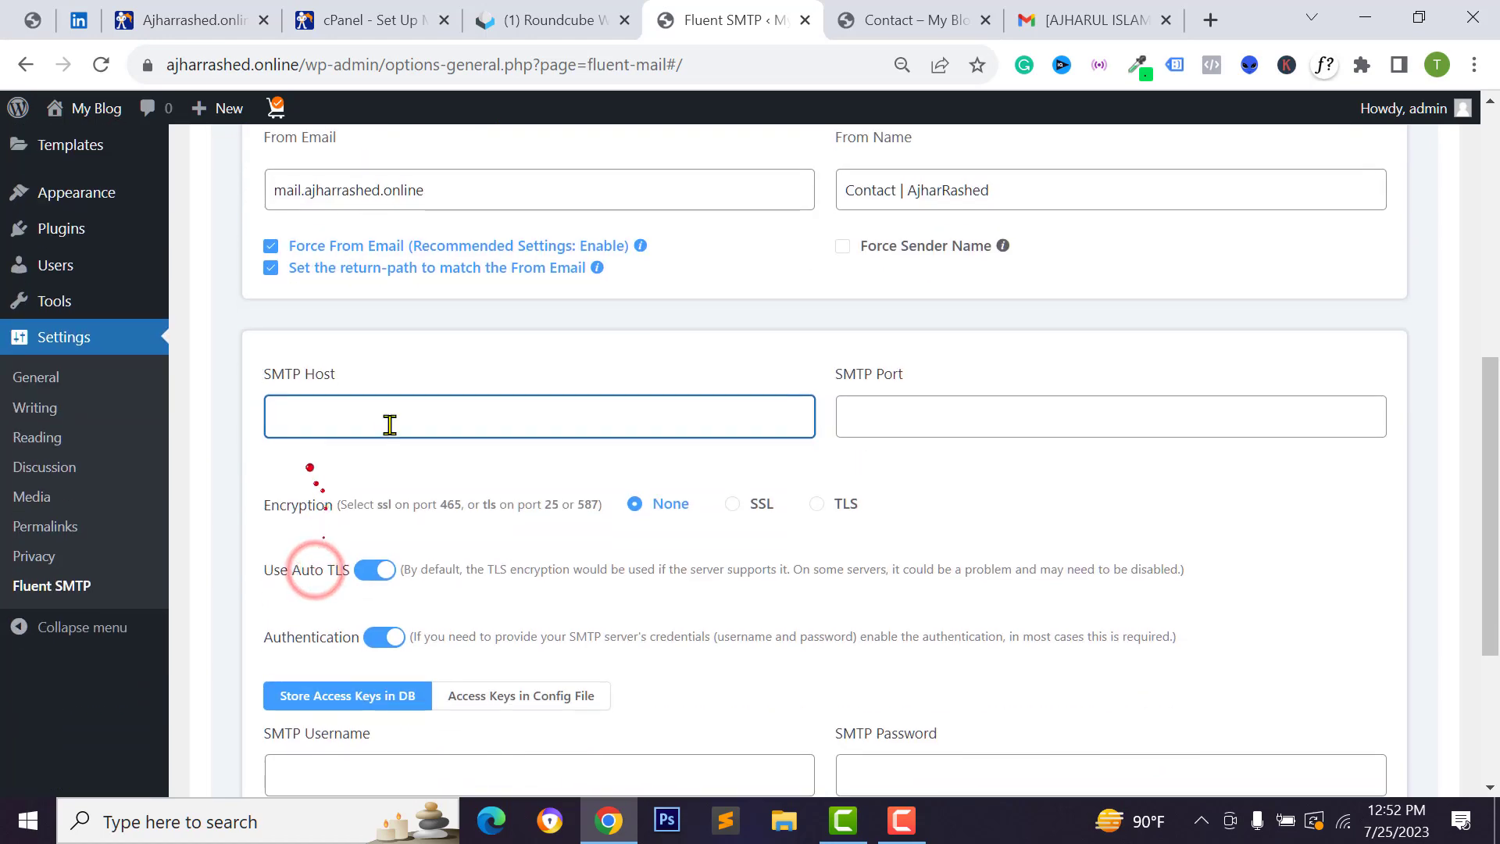
click(894, 400)
click(745, 411)
Copy the hostname again from cPanel and paste mail.ajharrashed.online into SMTP Host.
click(508, 16)
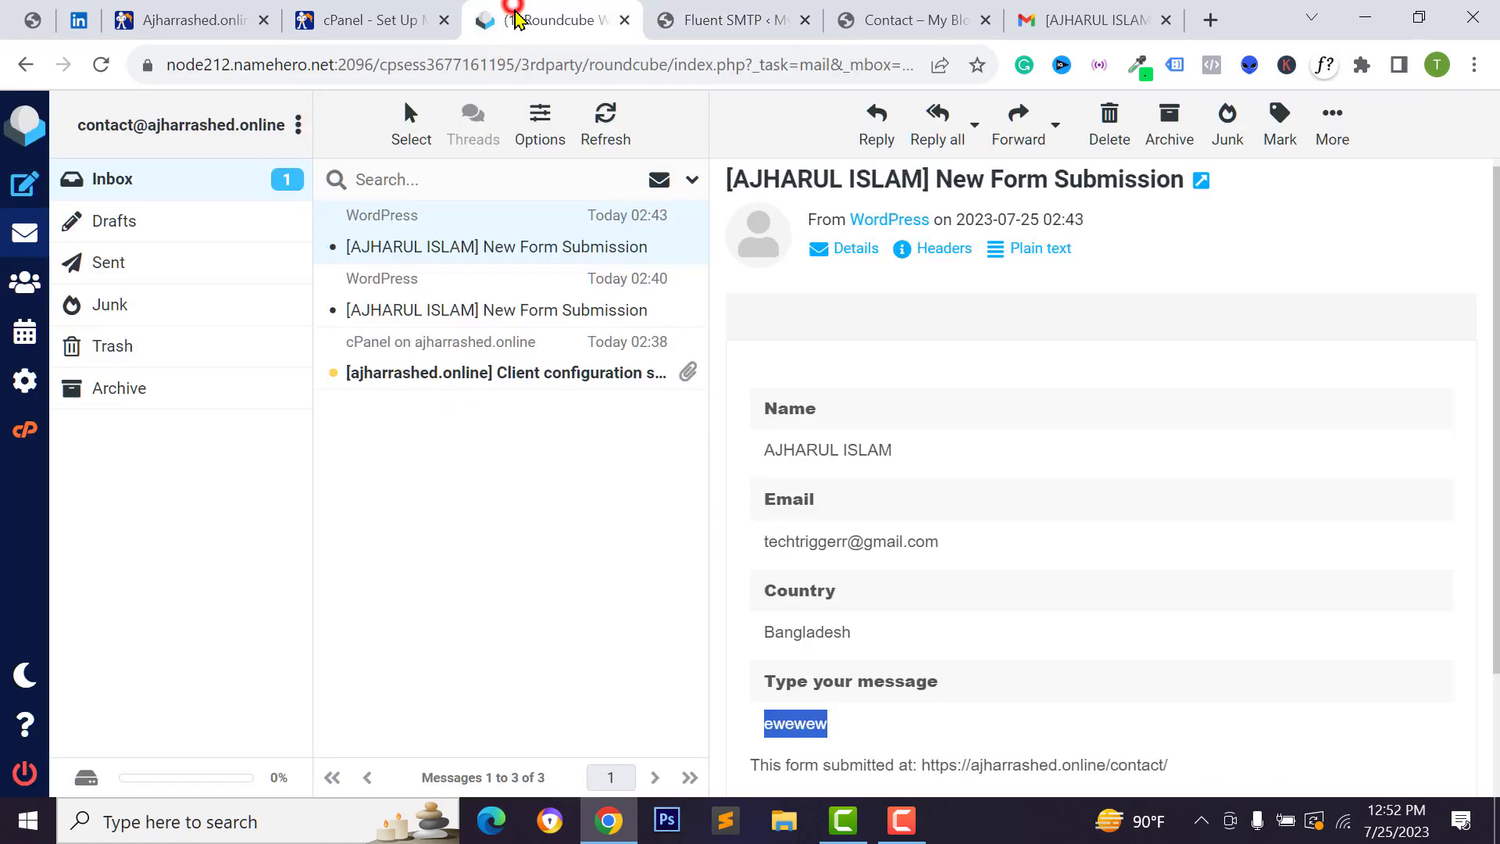
click(399, 17)
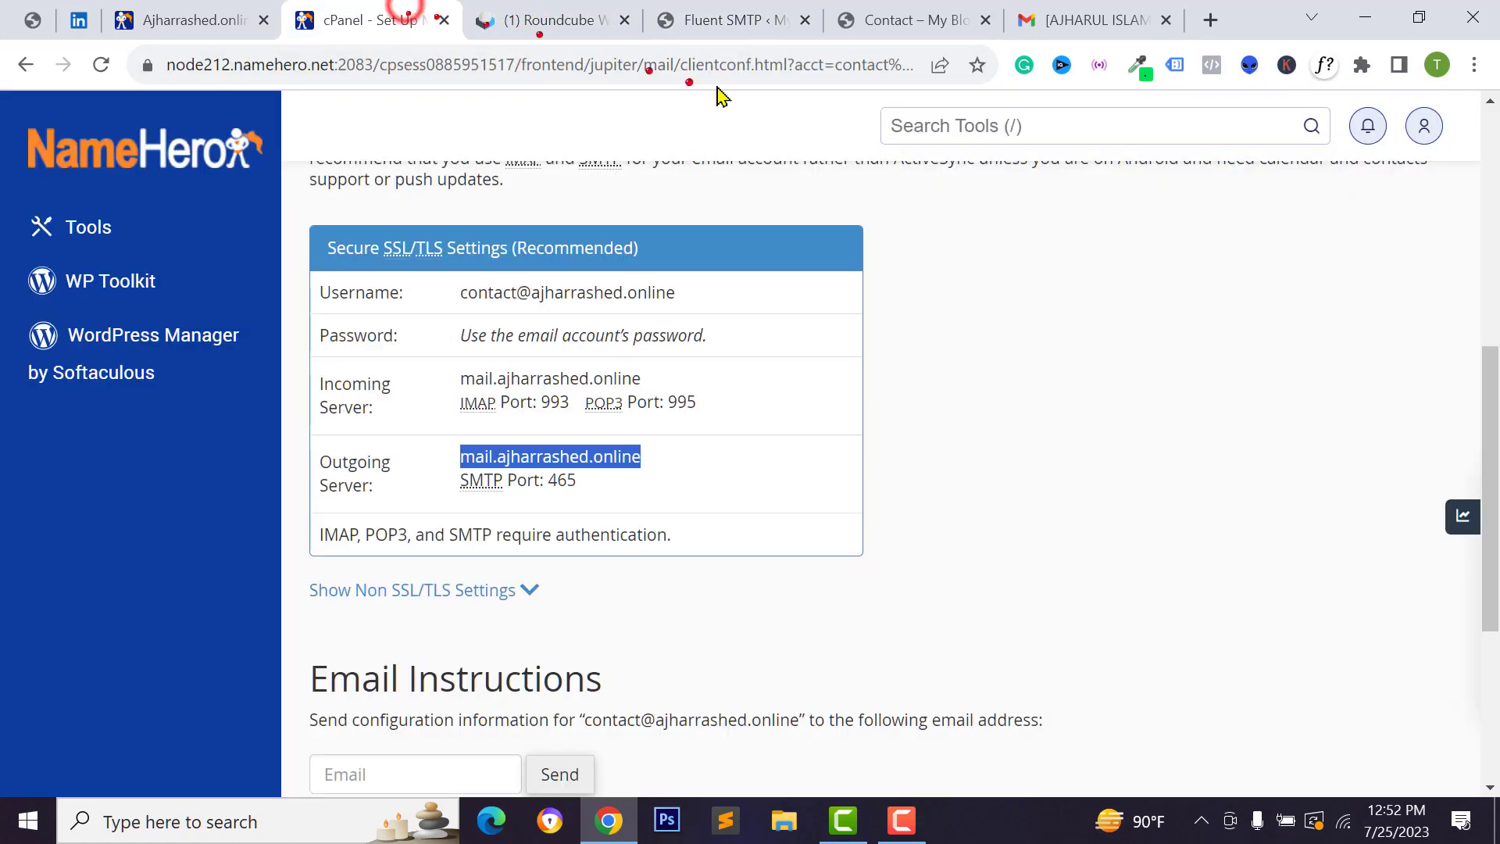
right_click(509, 469)
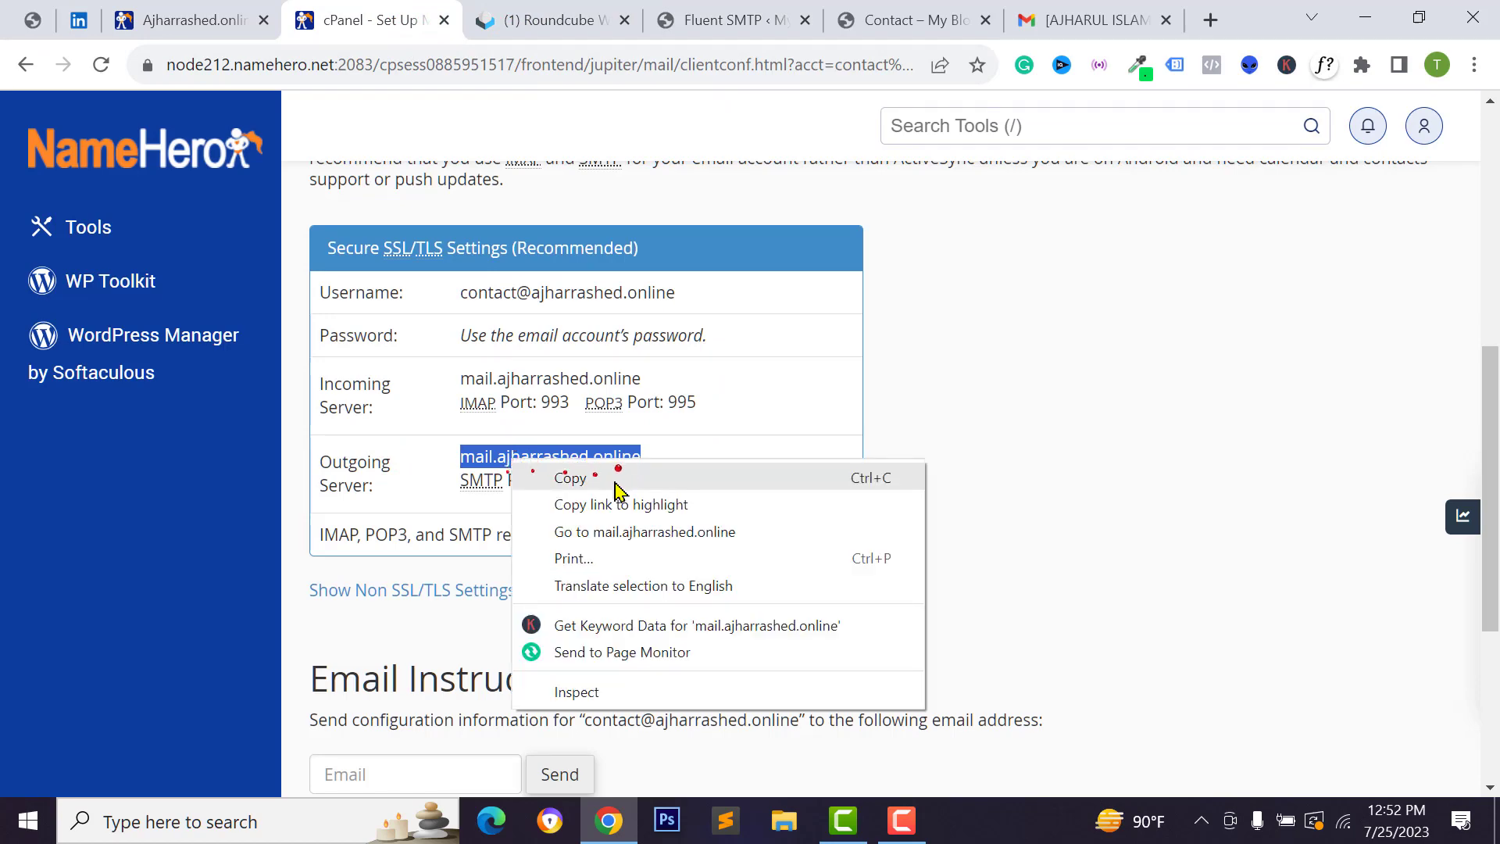
click(613, 479)
click(875, 11)
click(706, 19)
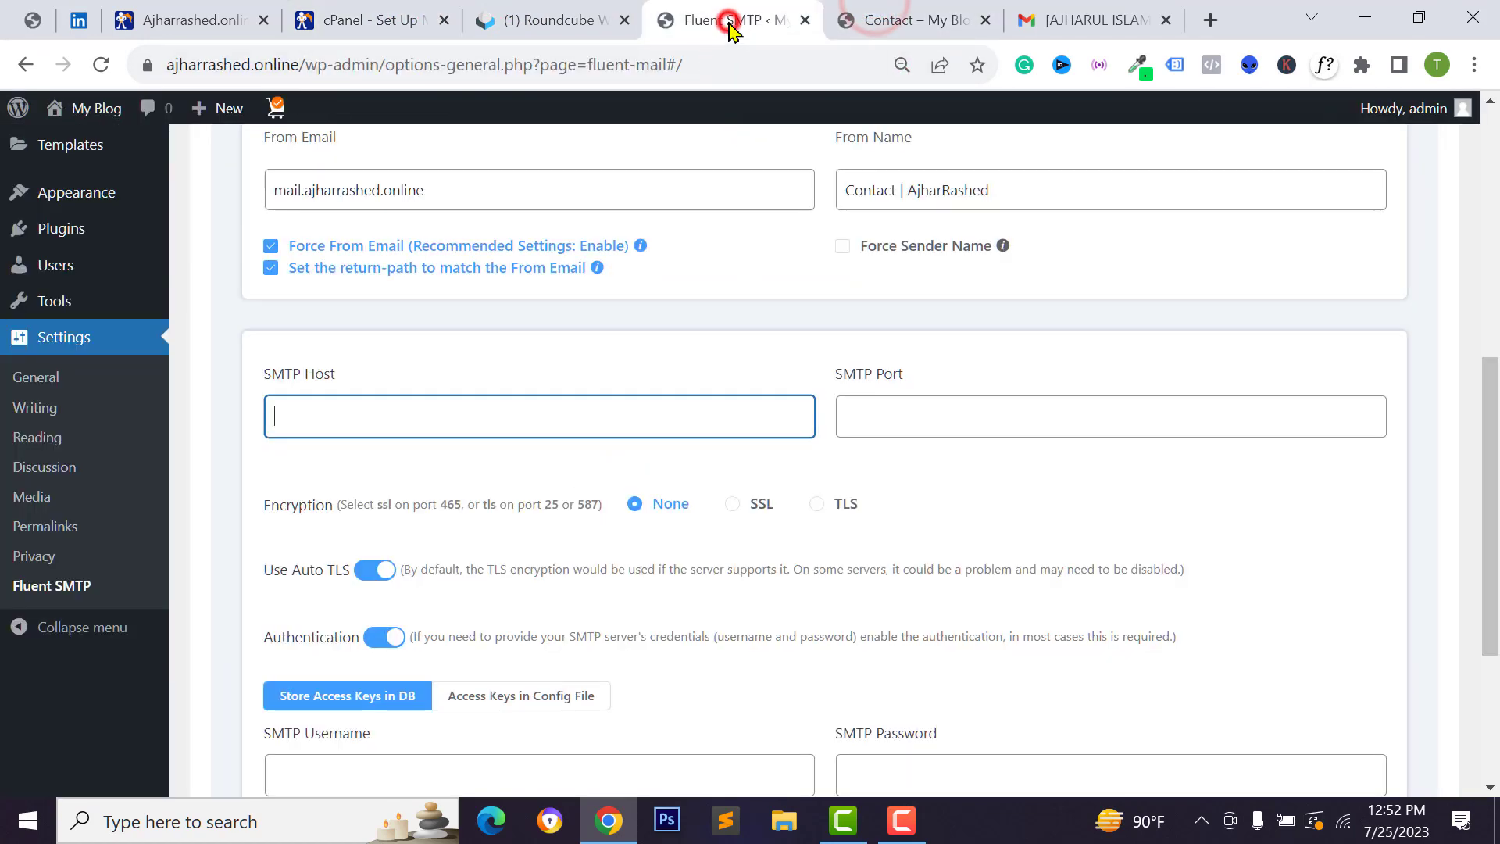
right_click(589, 422)
click(651, 609)
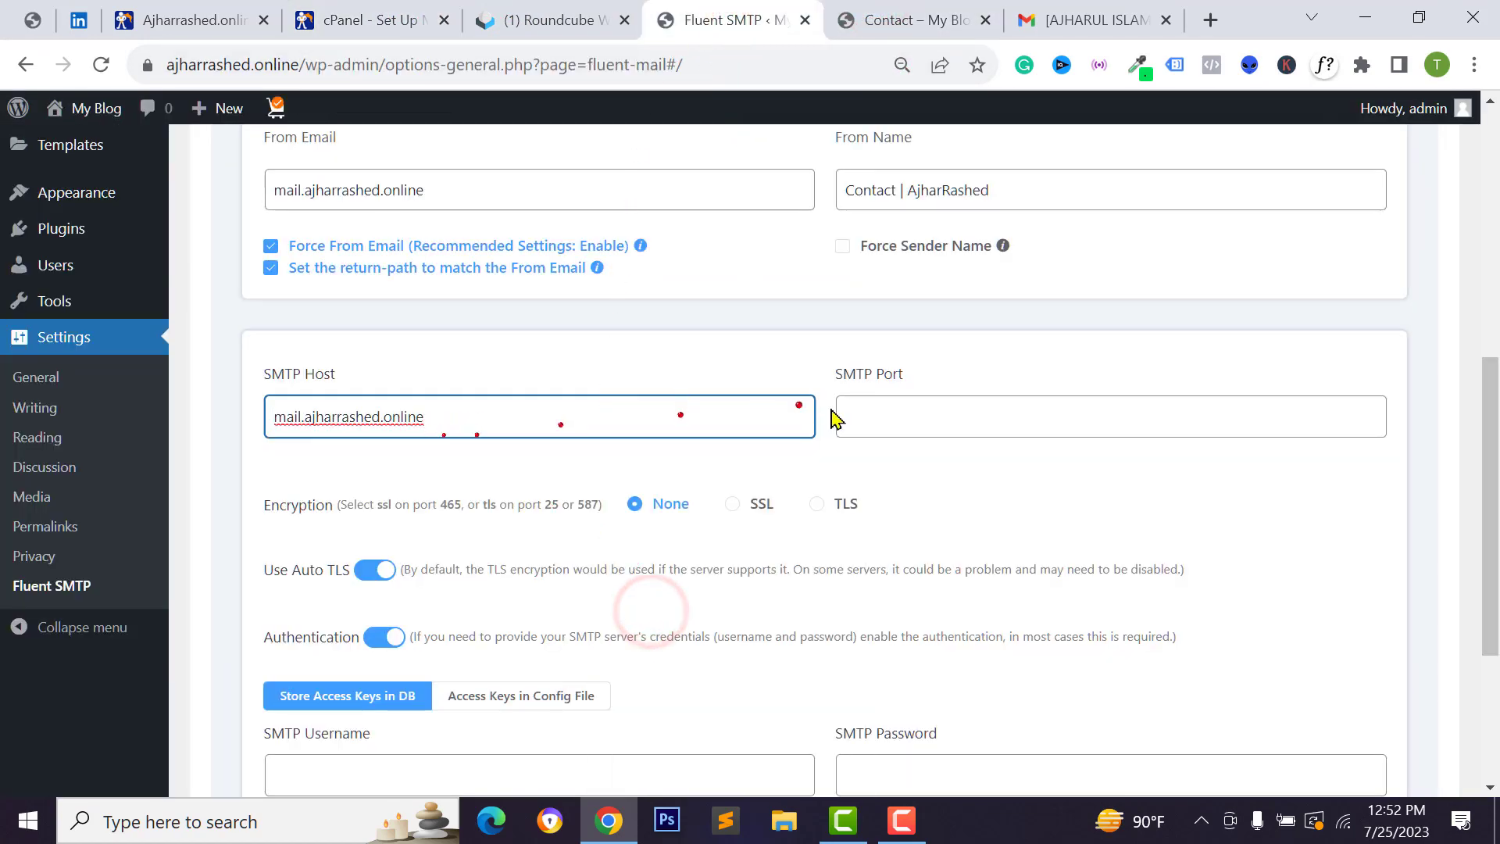
Copy port 465 from cPanel's mail client settings into the SMTP Port field.
click(922, 415)
click(537, 17)
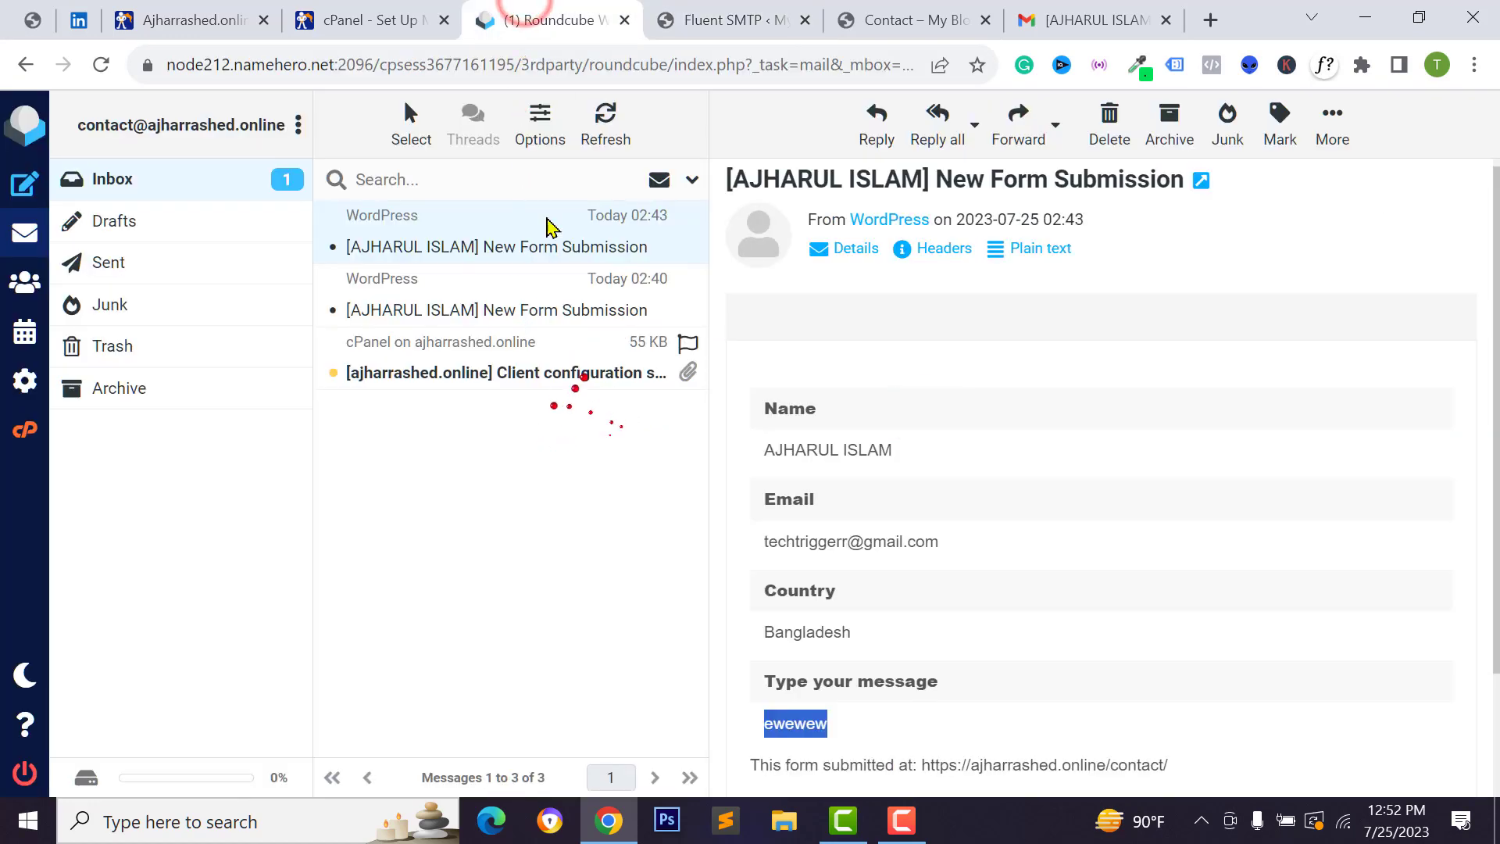
click(385, 20)
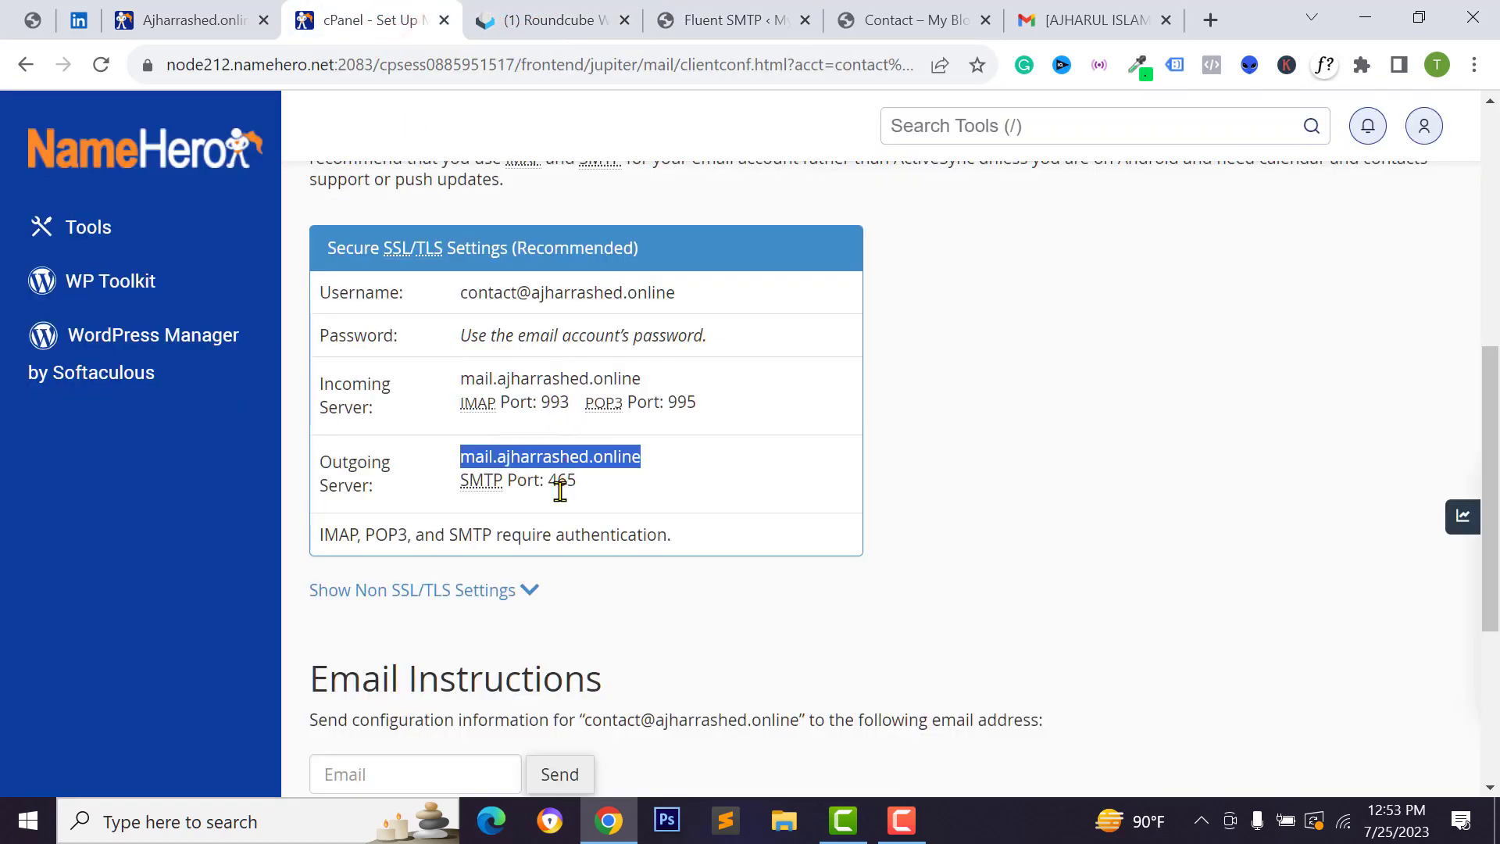
drag(550, 482, 578, 481)
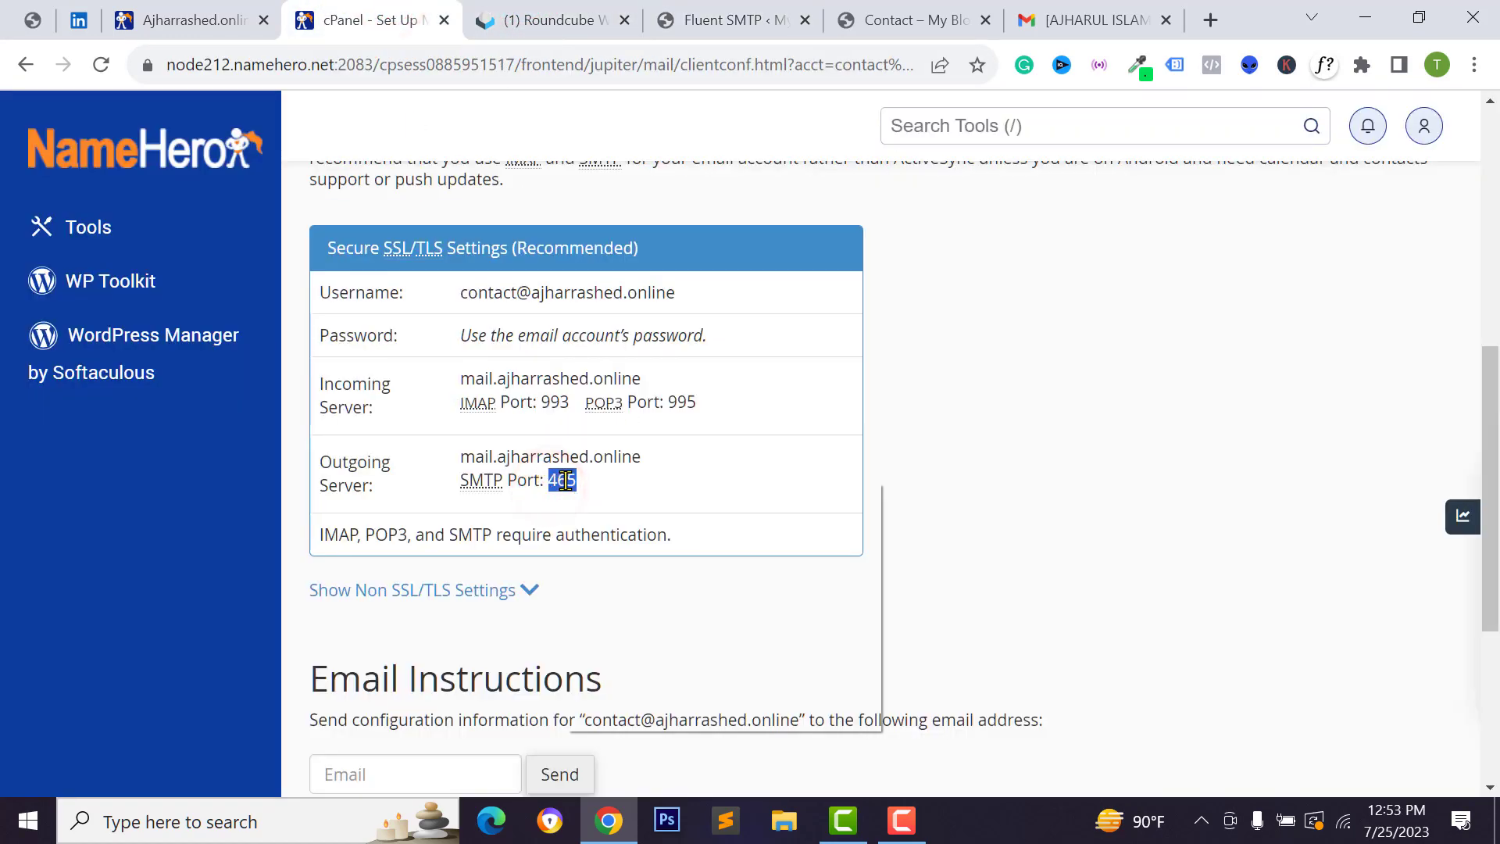
right_click(565, 481)
click(623, 501)
click(722, 19)
right_click(883, 427)
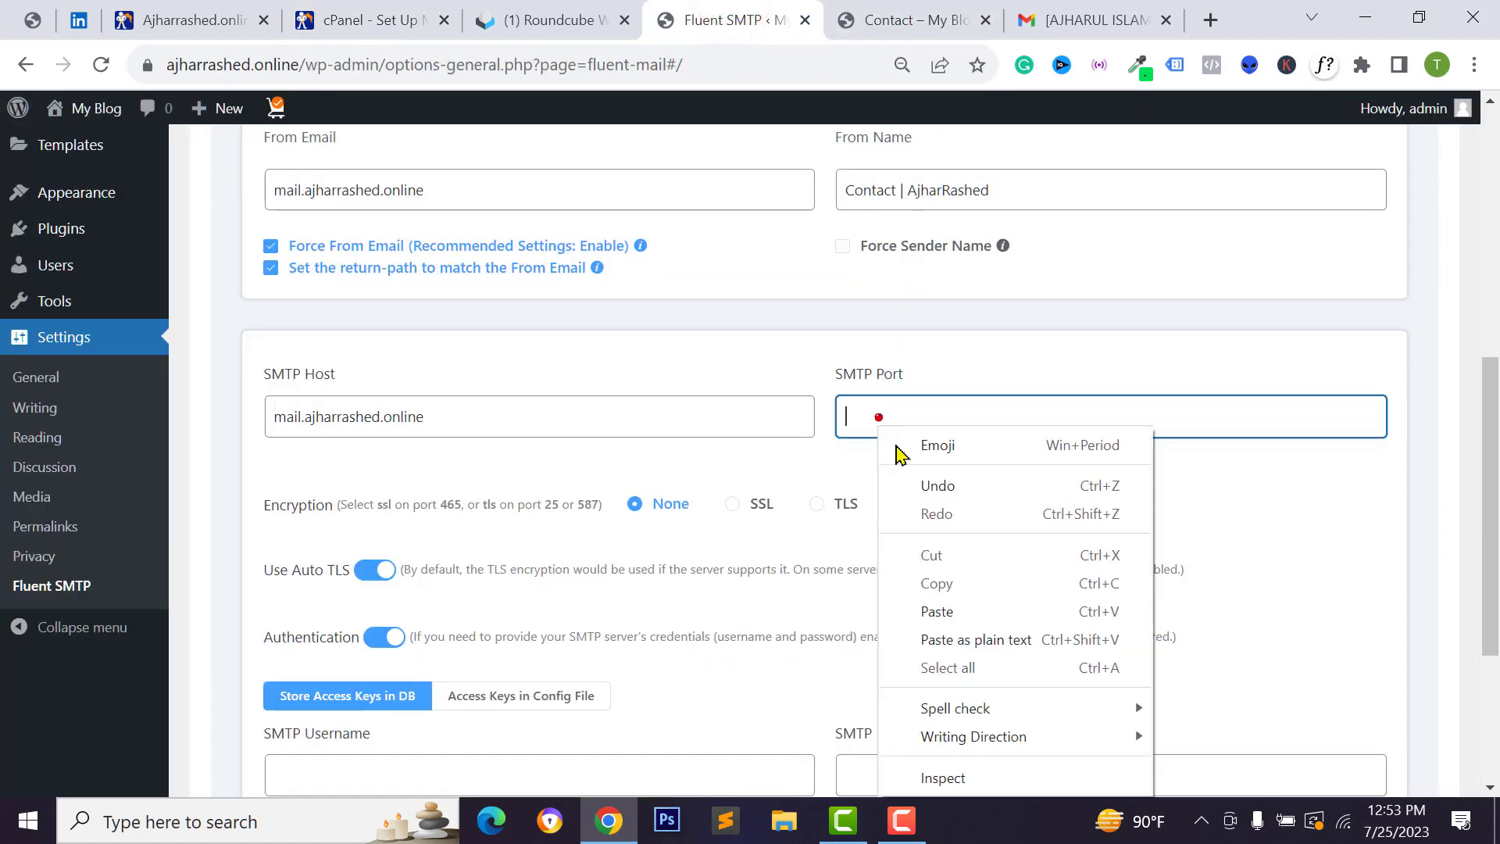
click(937, 611)
scroll(714, 429, down, 2)
click(714, 424)
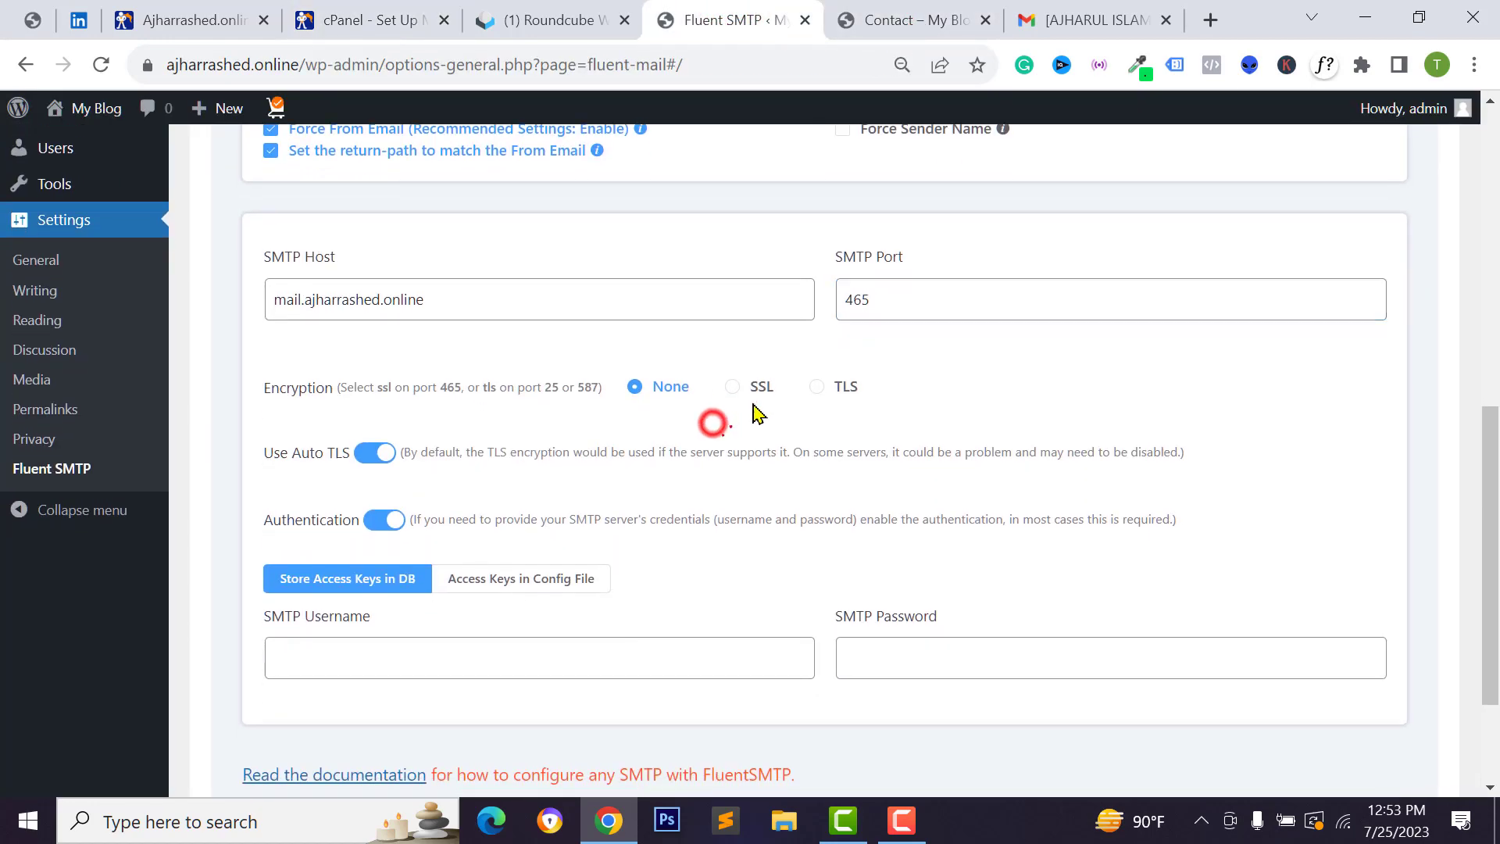
Set the connection encryption to SSL.
click(760, 388)
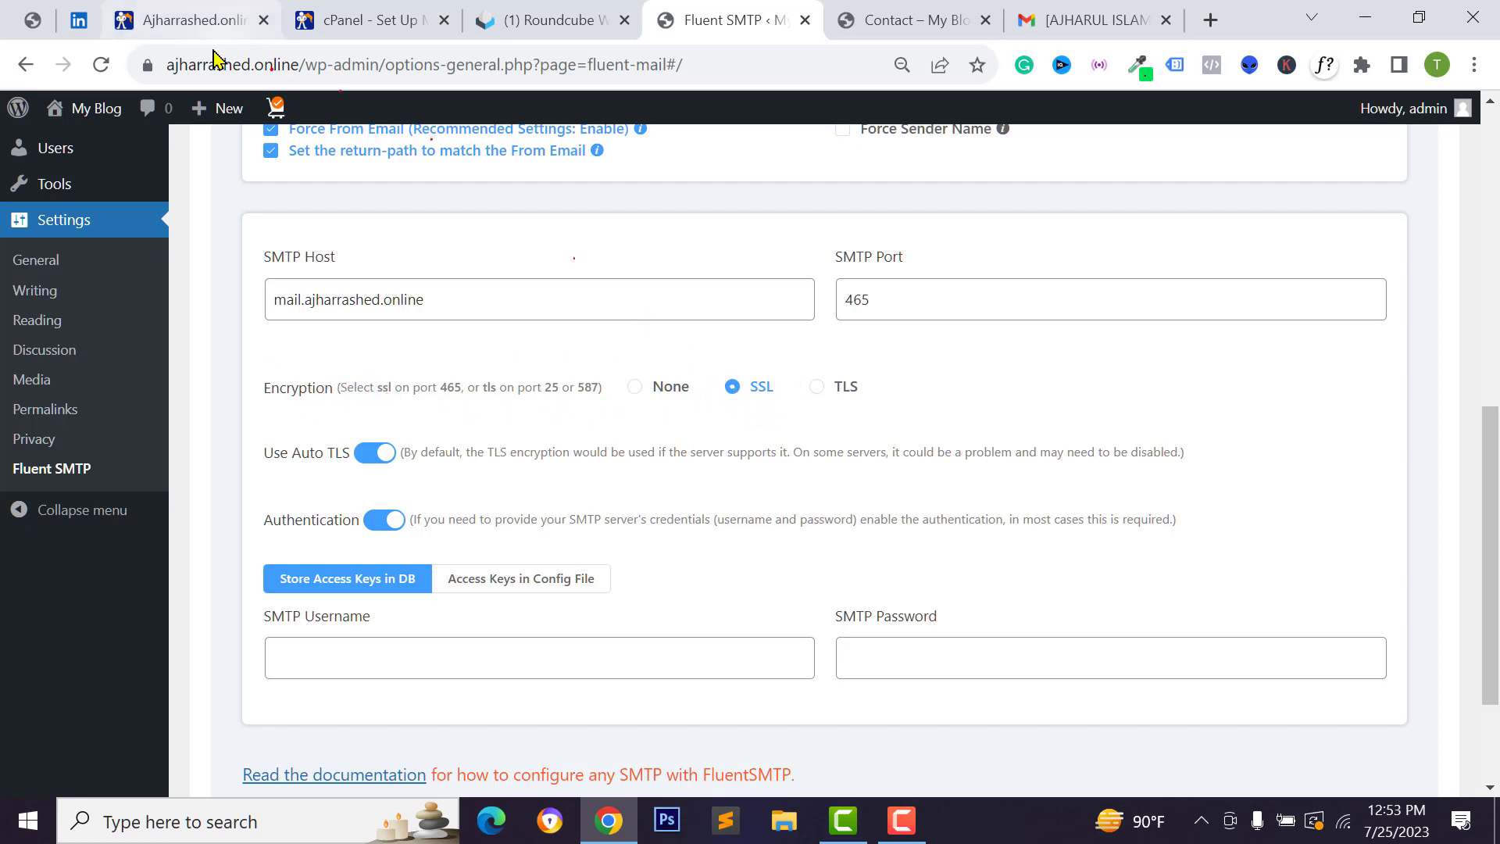
click(147, 65)
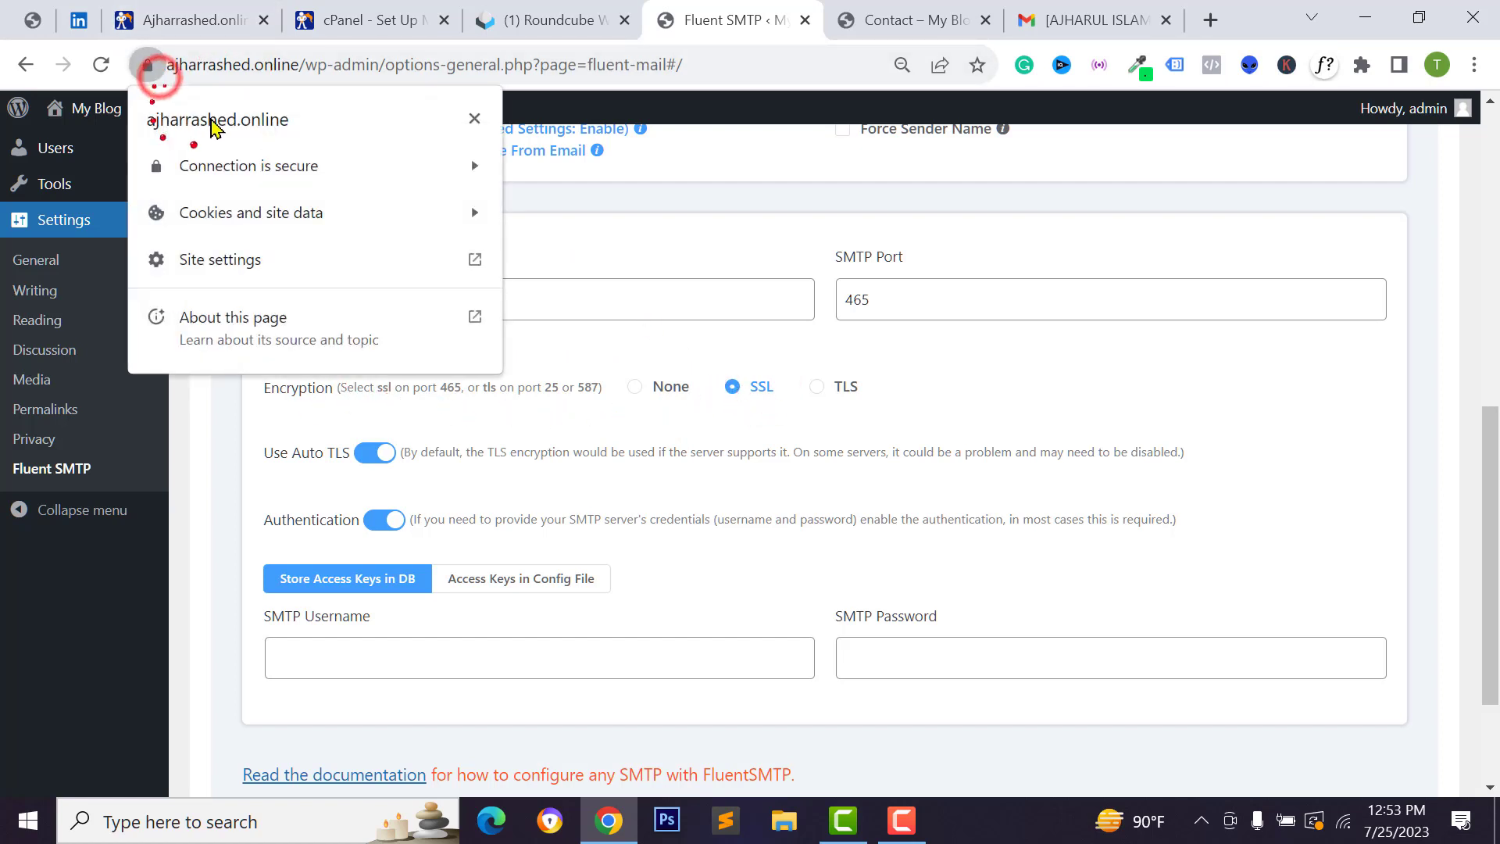
click(473, 118)
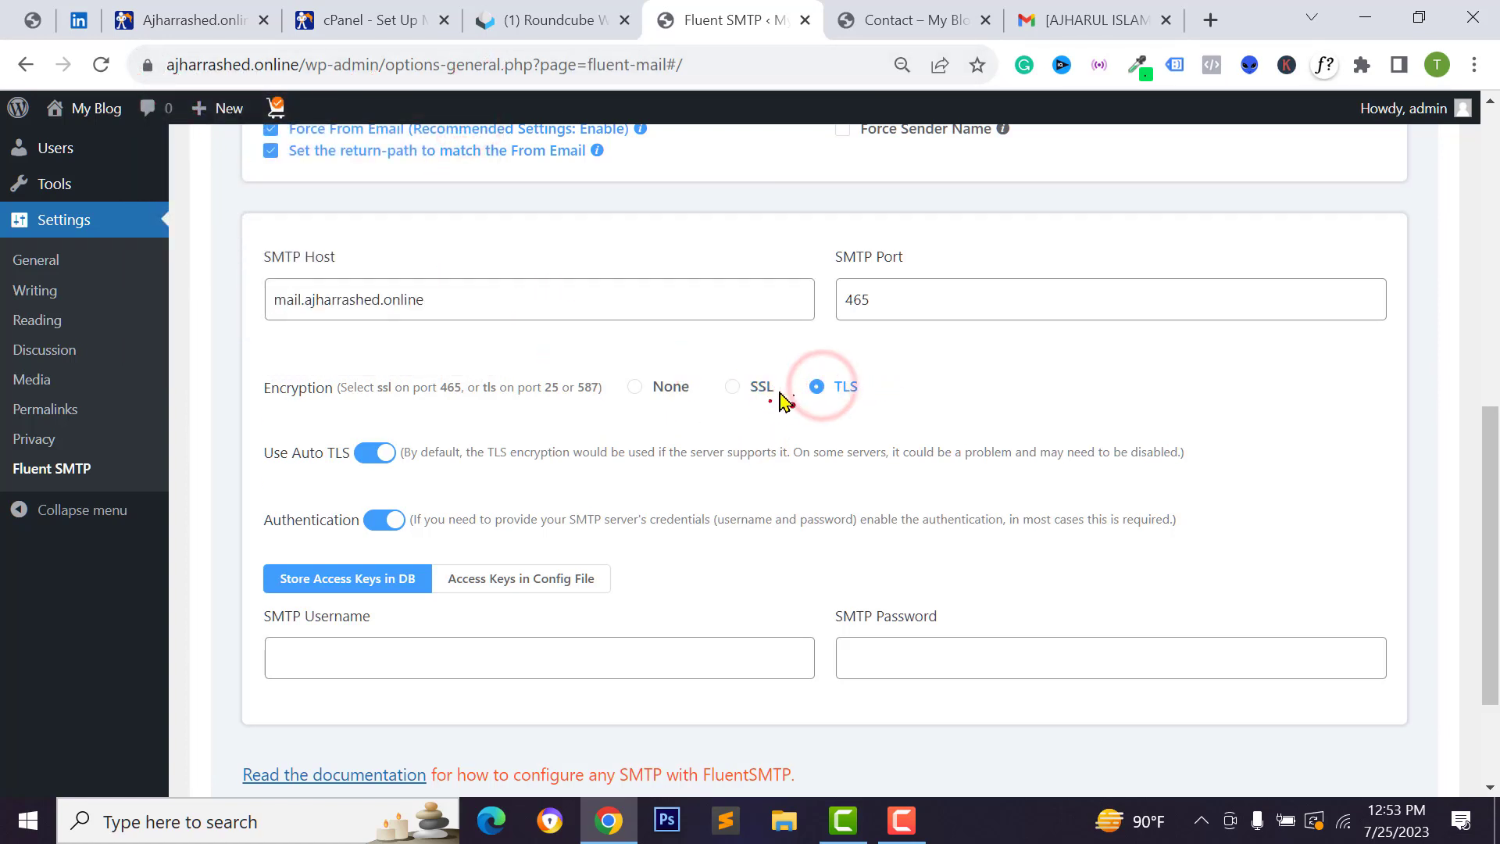
click(732, 386)
scroll(576, 393, down, 2)
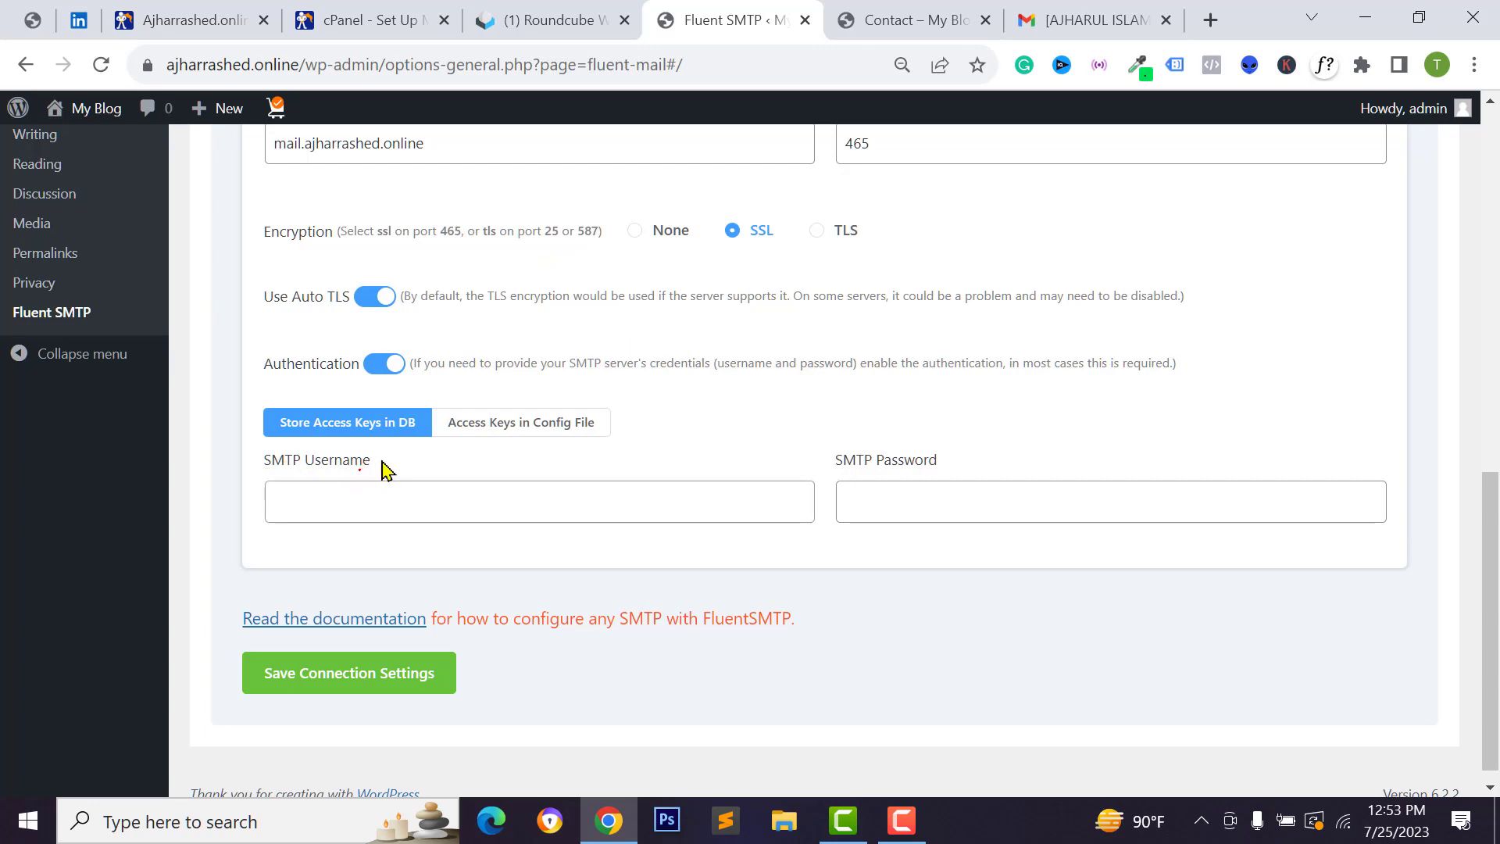
Copy the mailbox username from cPanel into SMTP Username.
click(385, 19)
scroll(636, 469, up, 5)
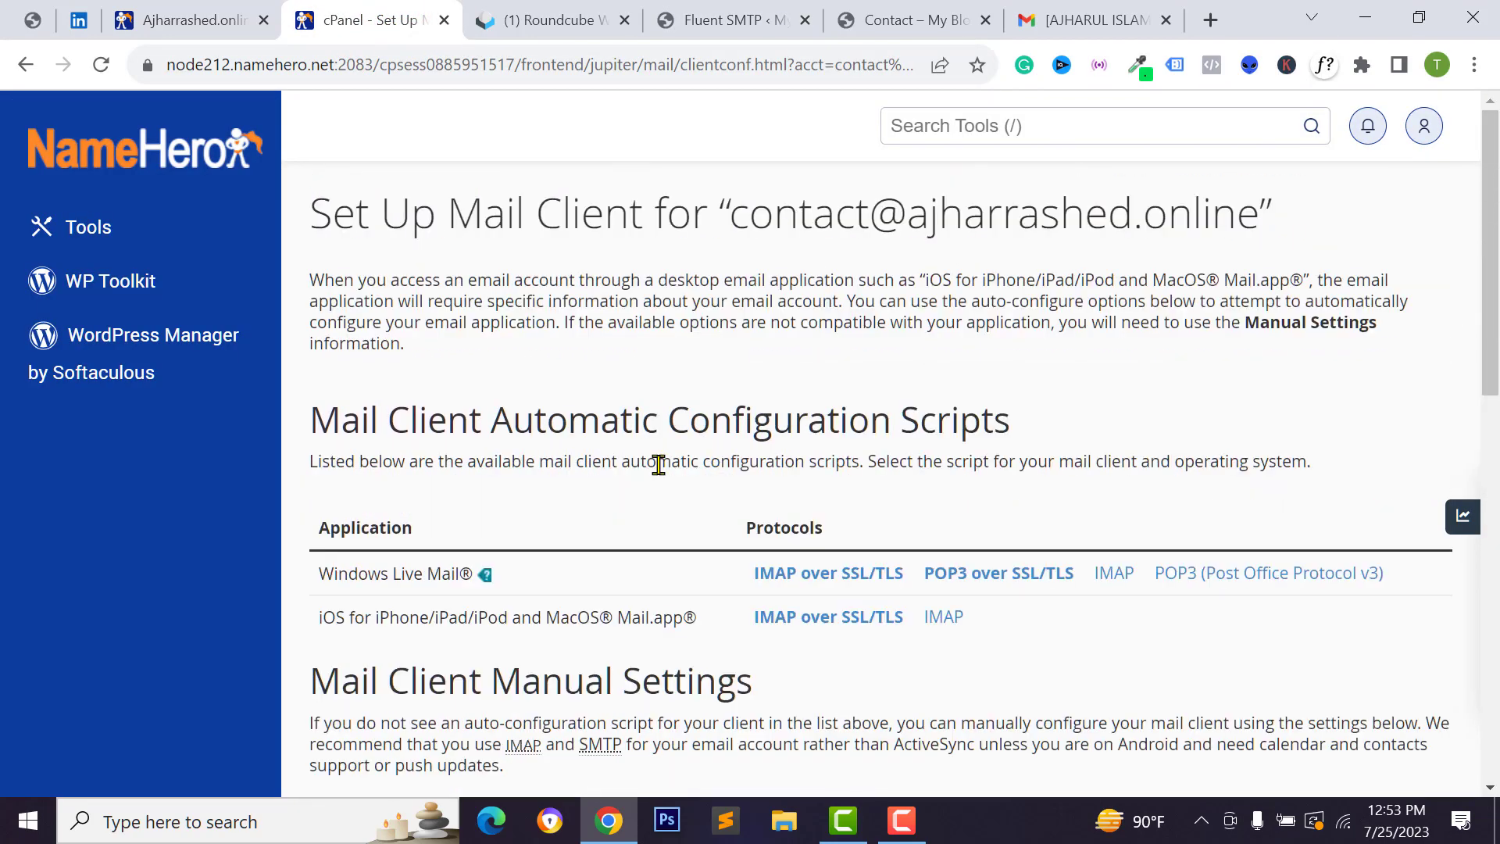
scroll(657, 469, down, 6)
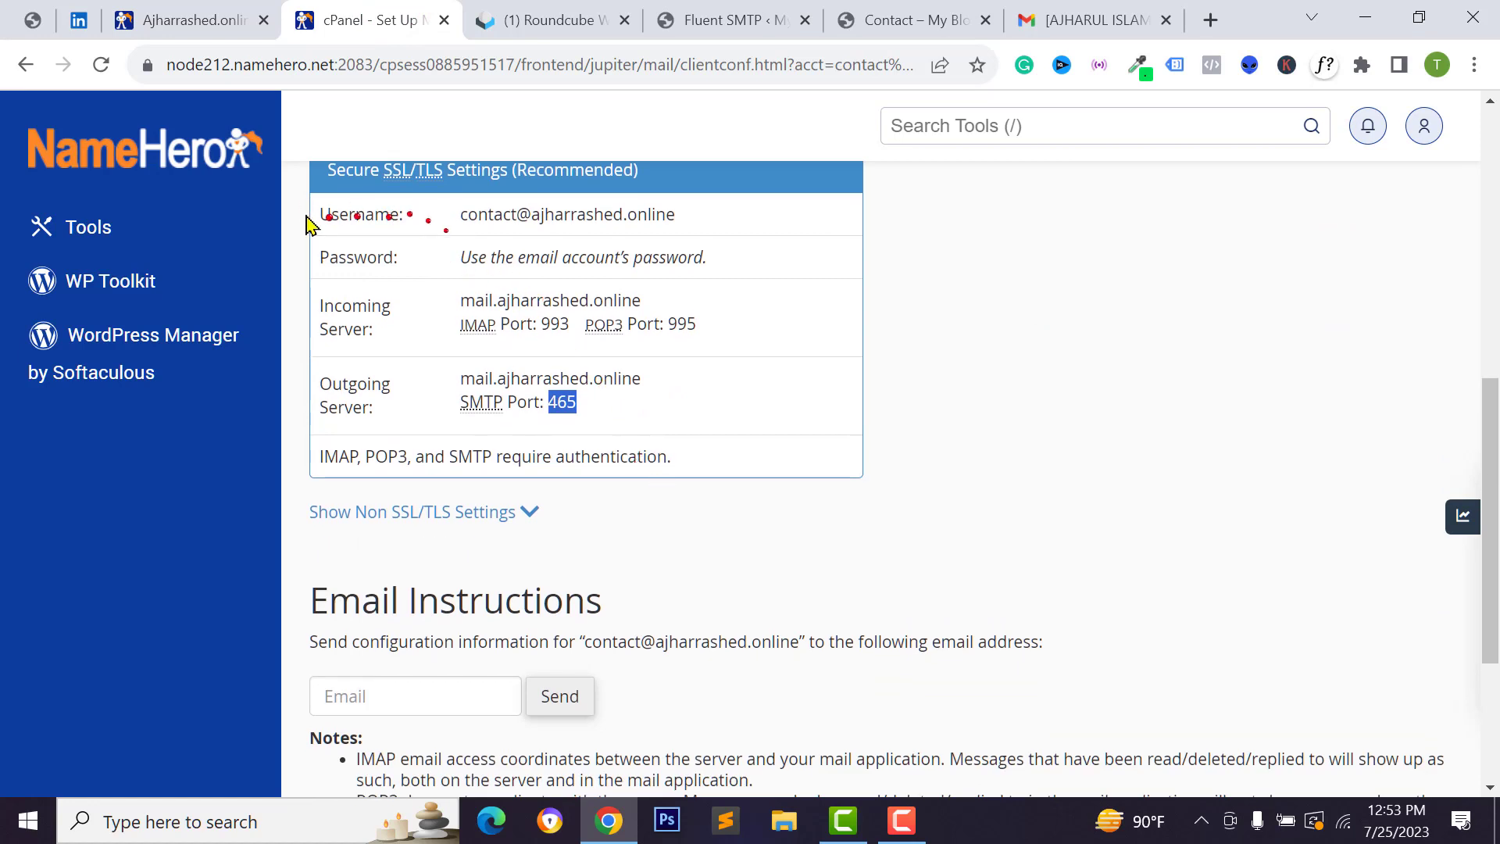
drag(461, 214, 677, 227)
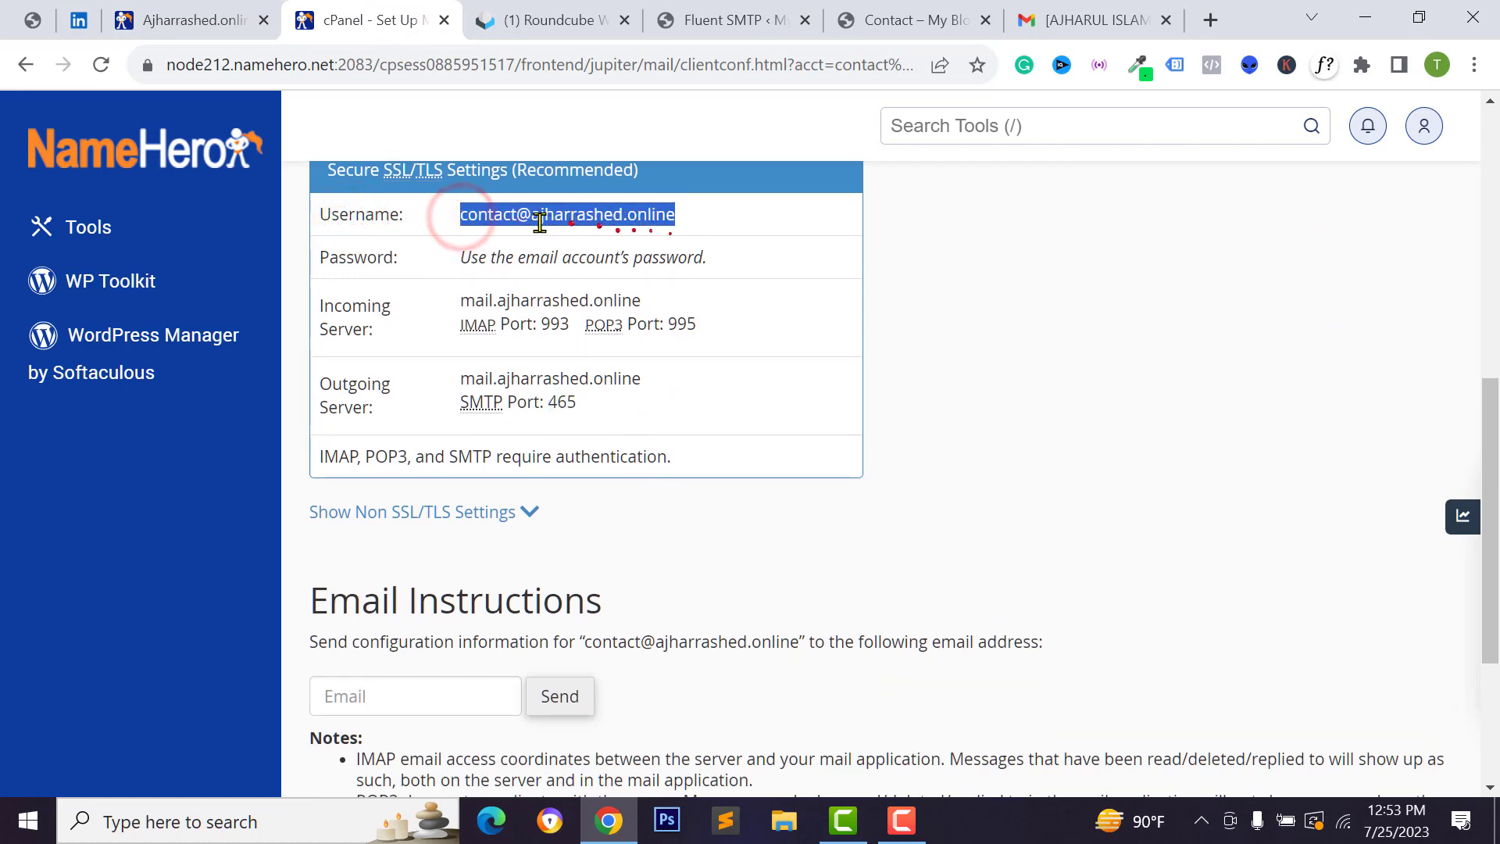
right_click(589, 216)
click(617, 232)
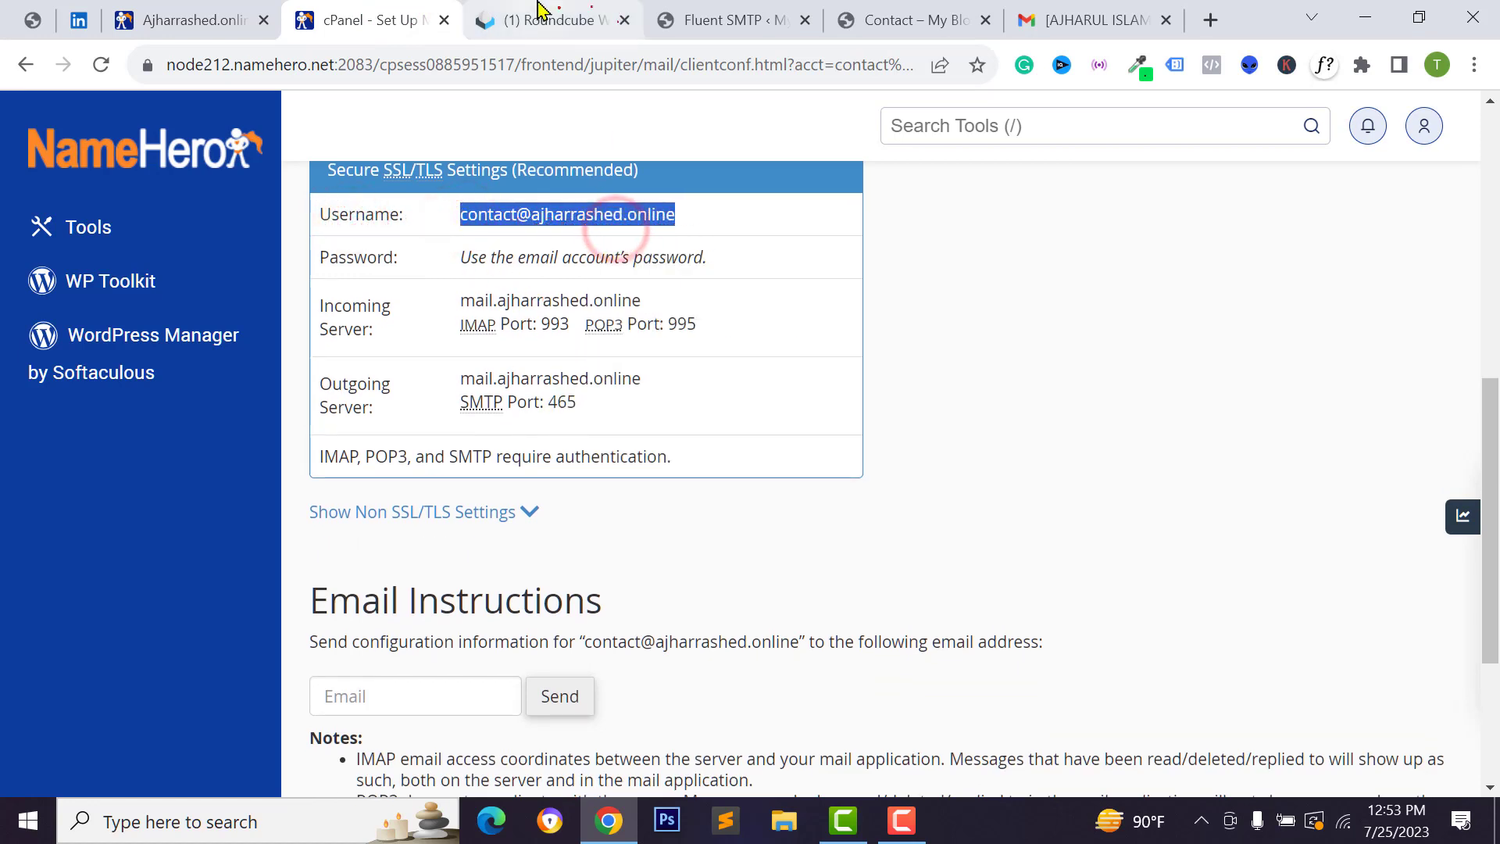
click(731, 19)
right_click(517, 504)
click(574, 320)
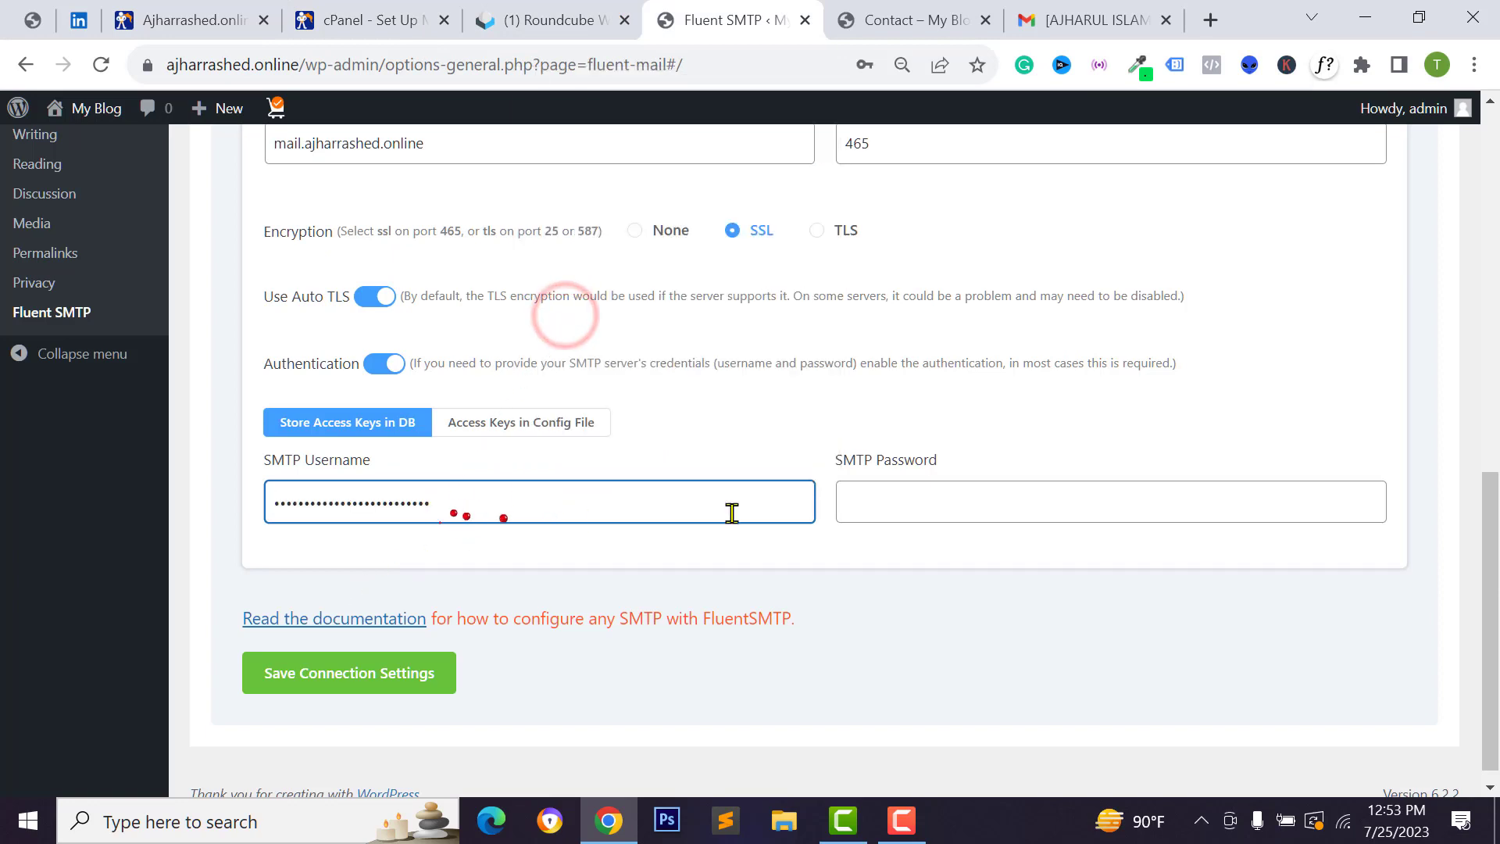
click(863, 507)
click(367, 20)
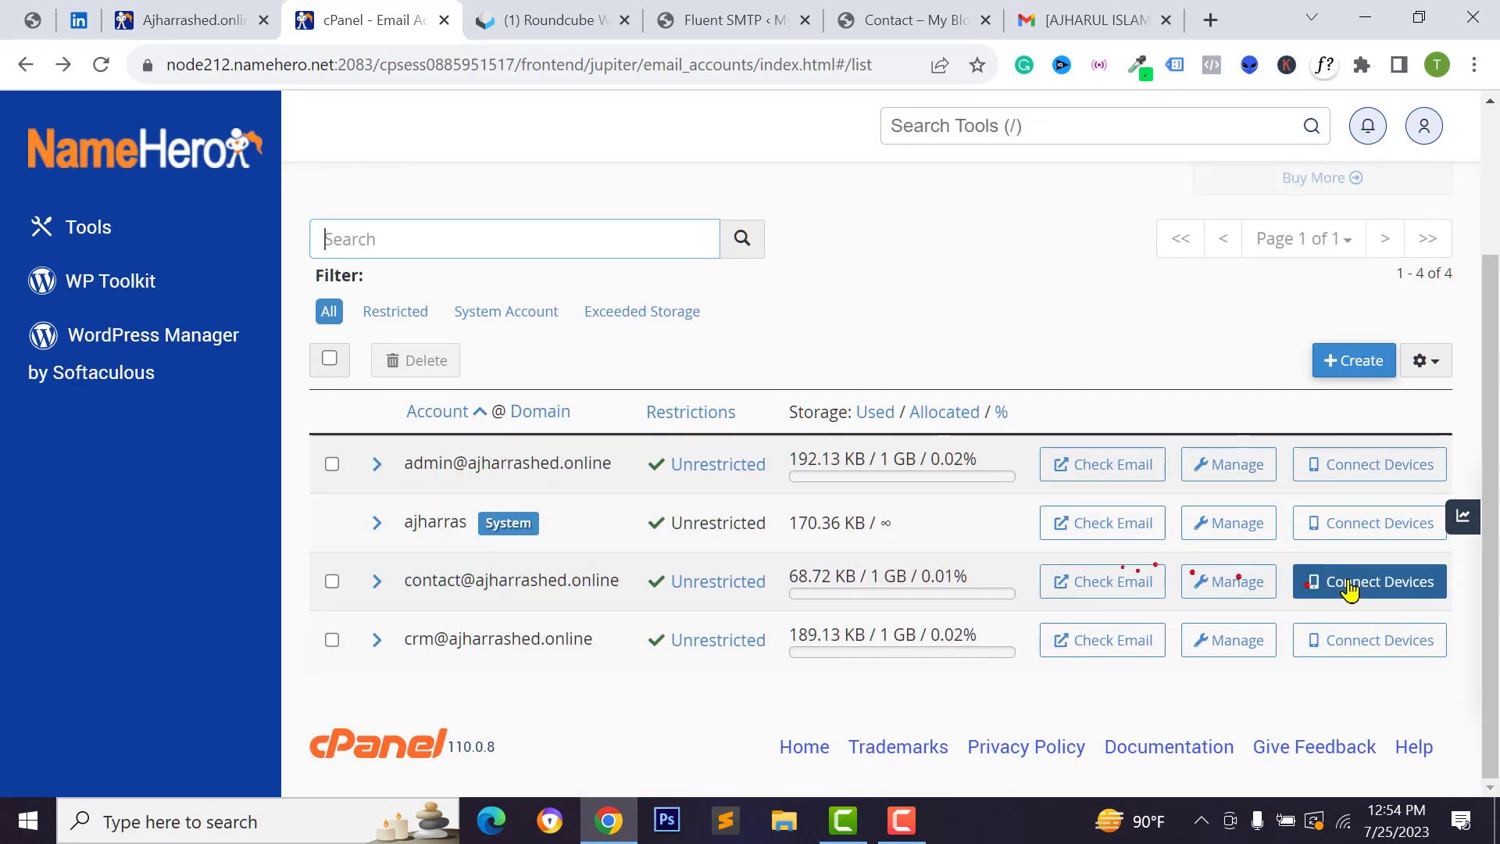
Generate a new strong password for the contact mailbox, copy it, and save it.
click(1207, 581)
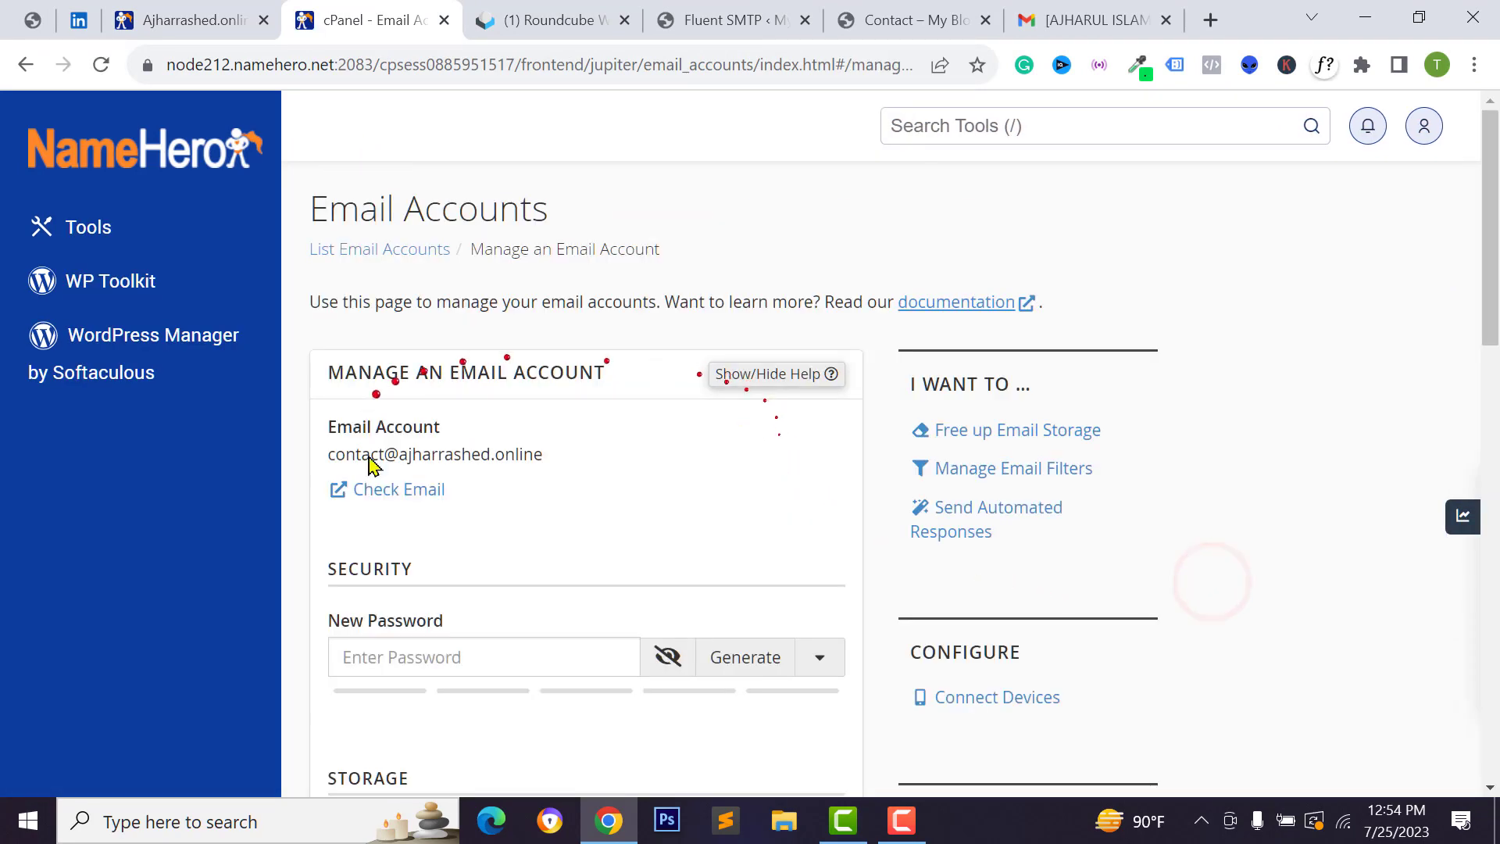
scroll(438, 516, down, 1)
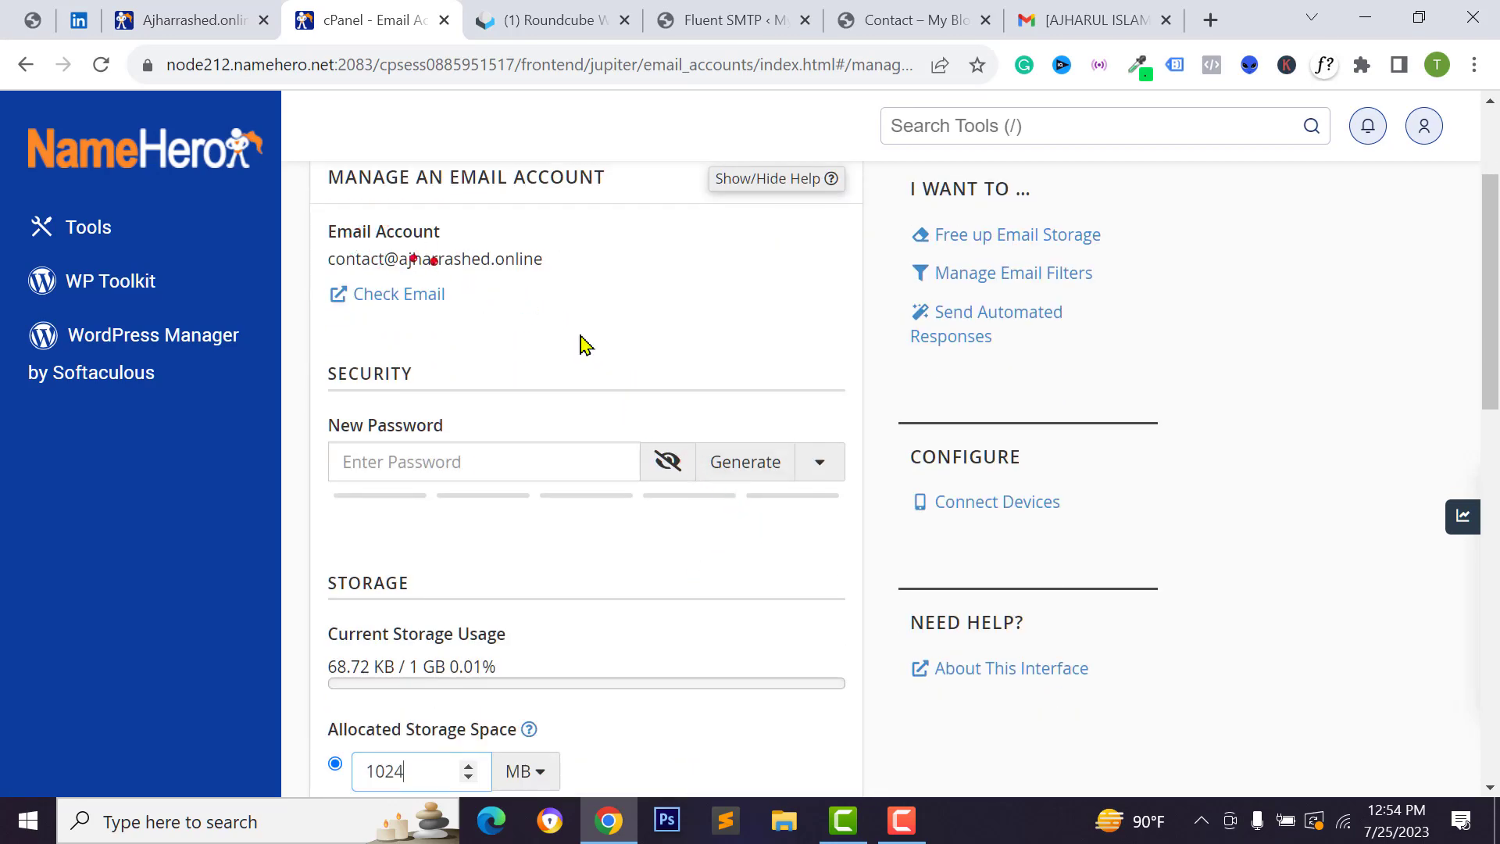
click(746, 462)
triple_click(522, 465)
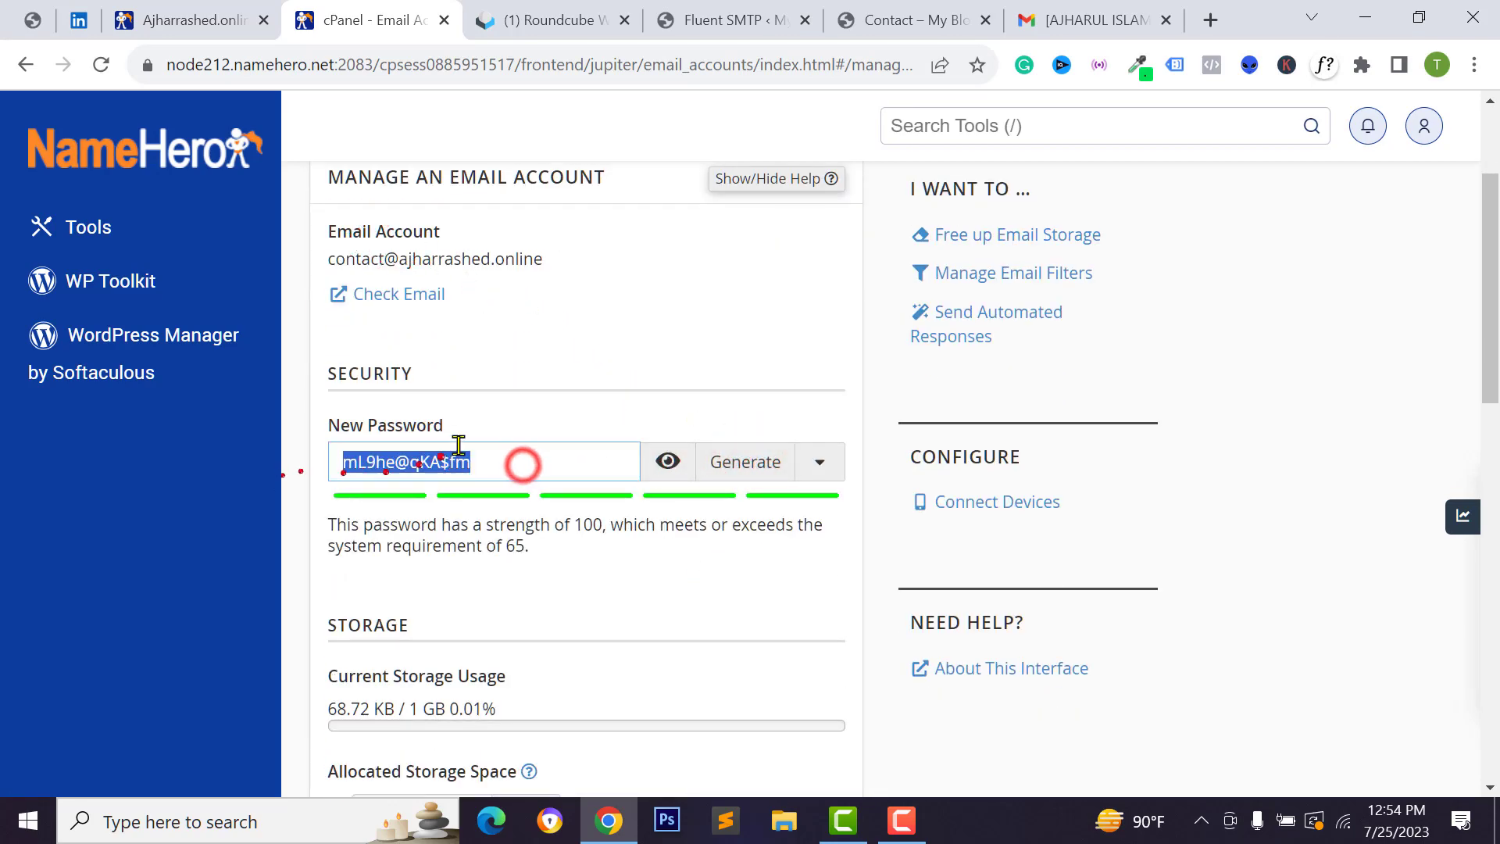
right_click(500, 461)
click(516, 433)
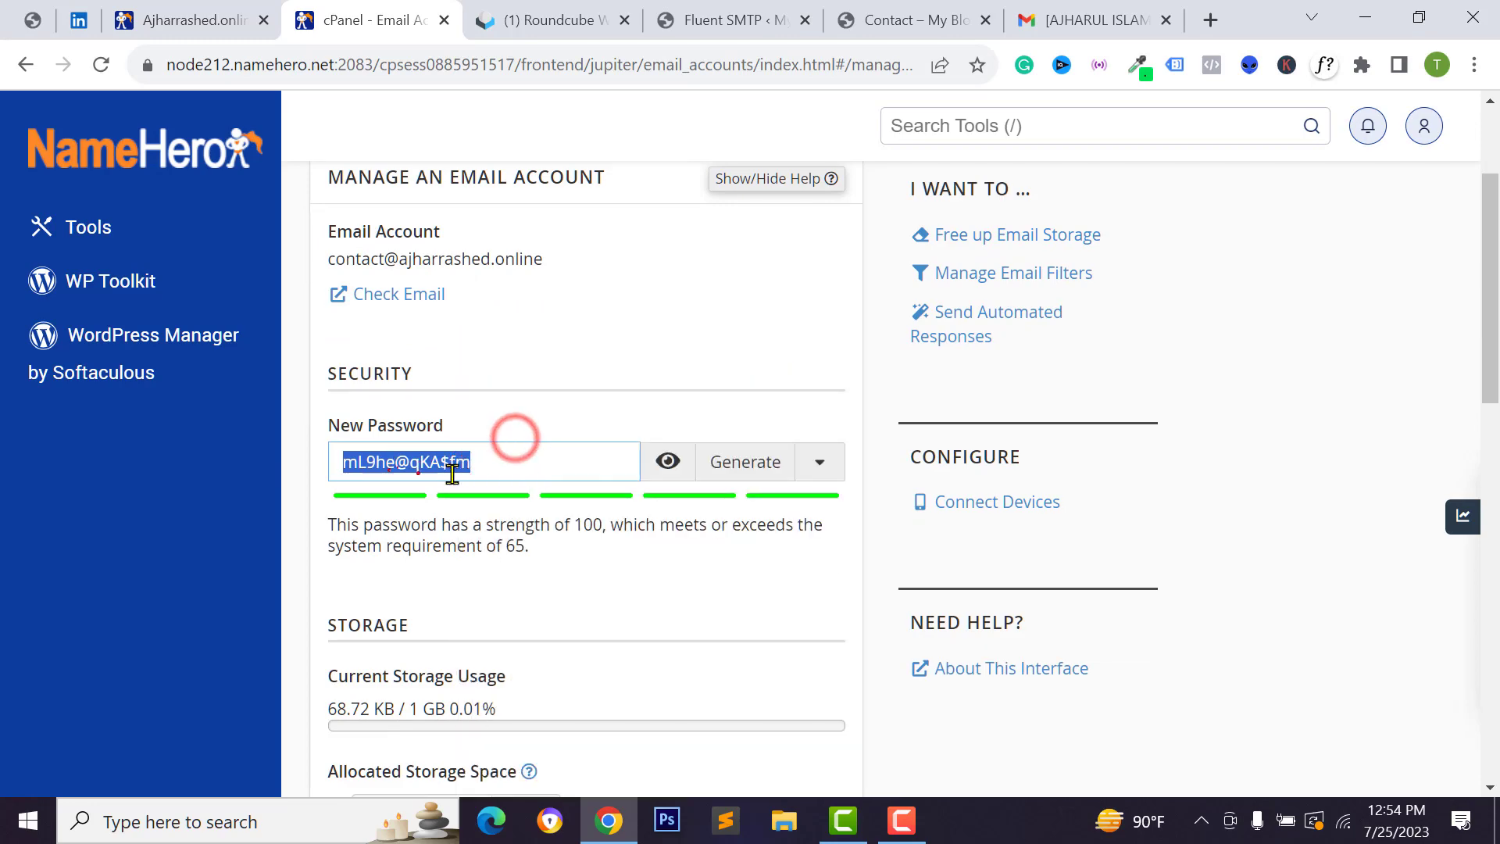
scroll(418, 576, down, 13)
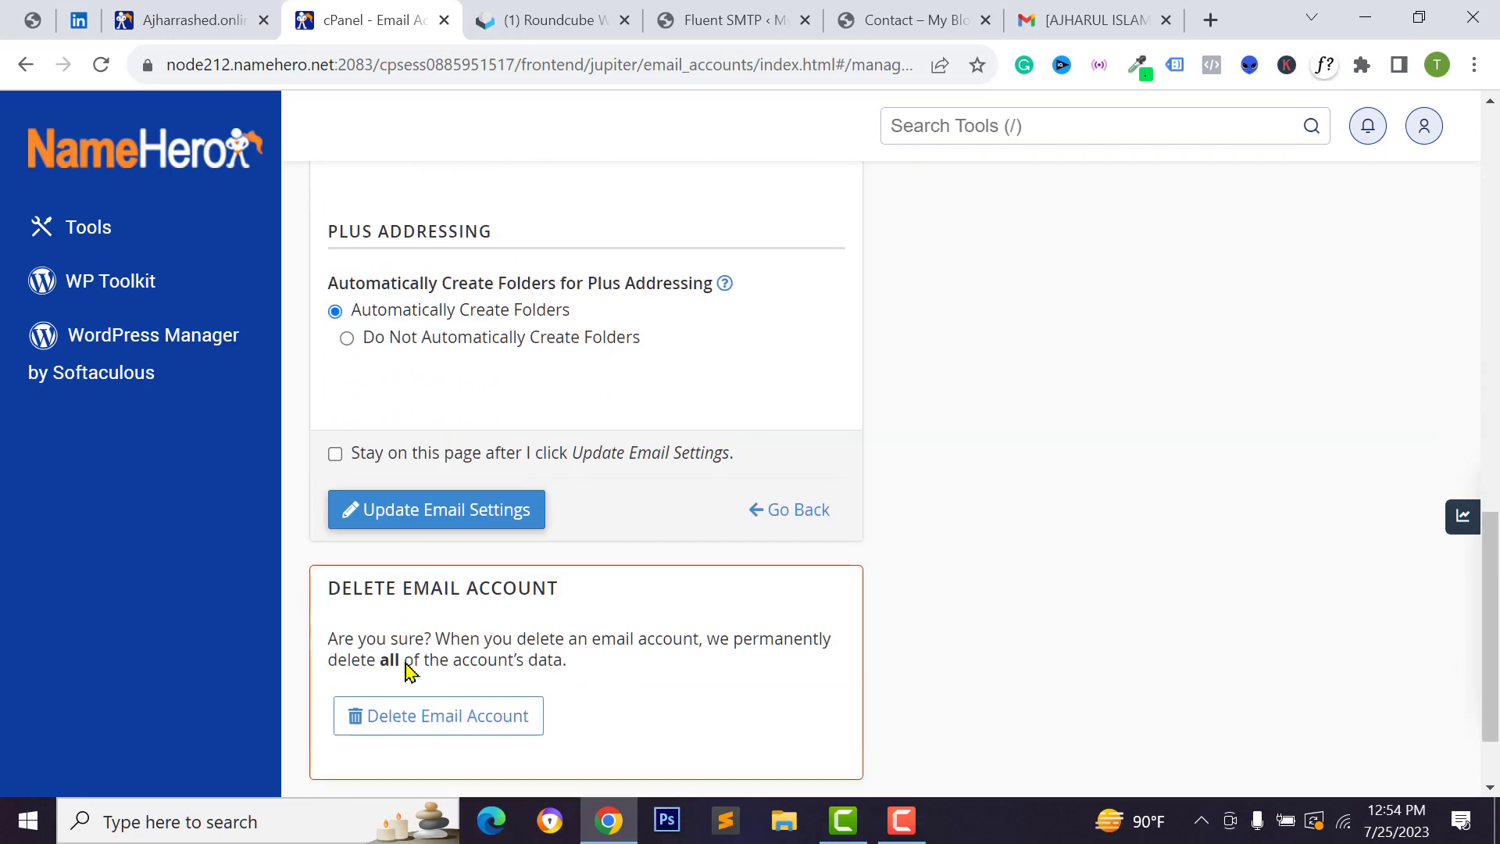
click(391, 416)
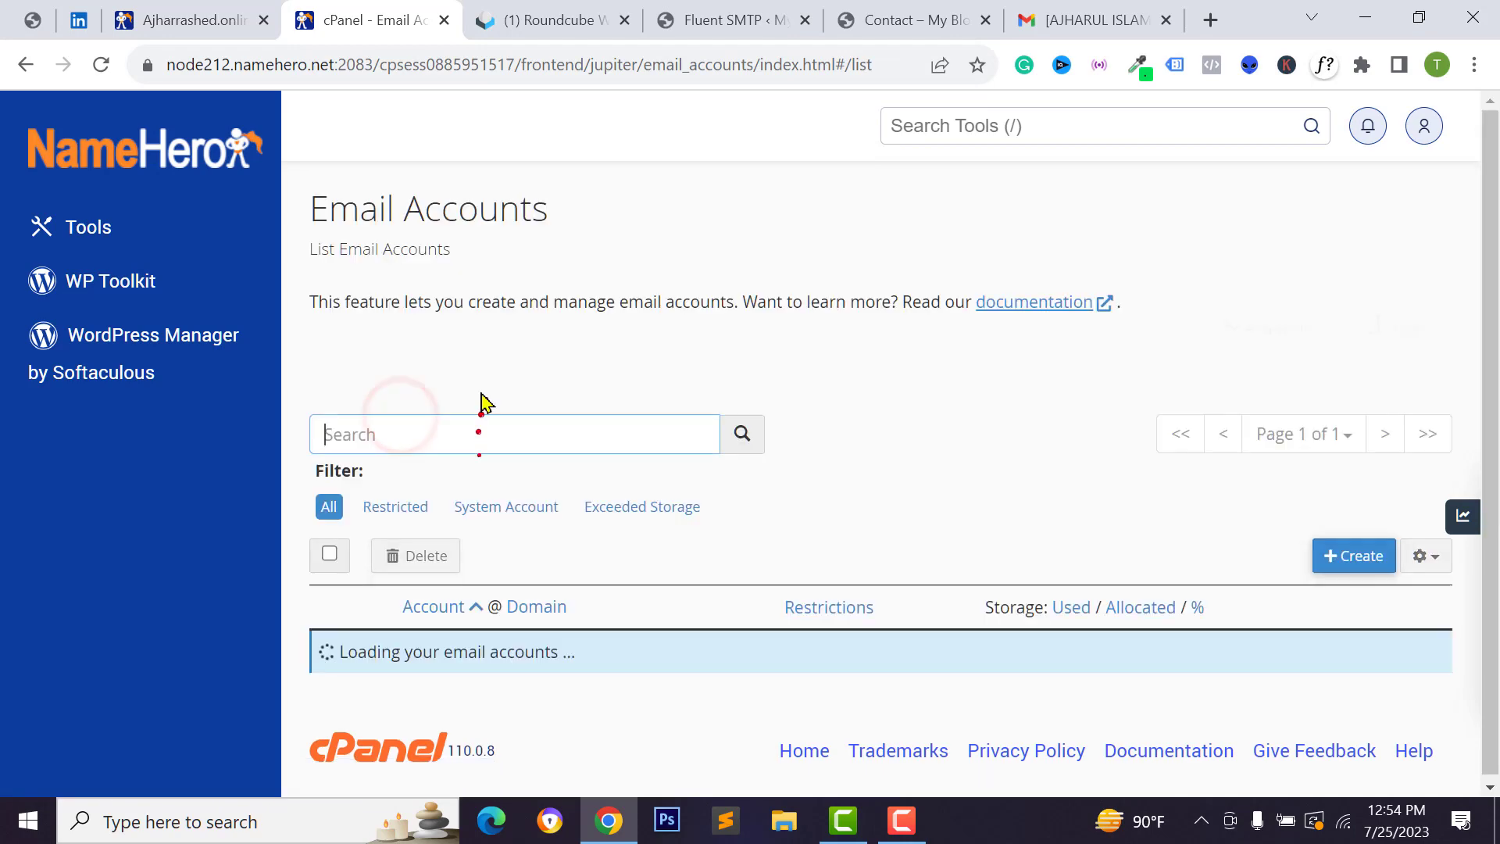
click(726, 20)
Paste the mailbox password into SMTP Password and try saving the connection settings.
right_click(877, 500)
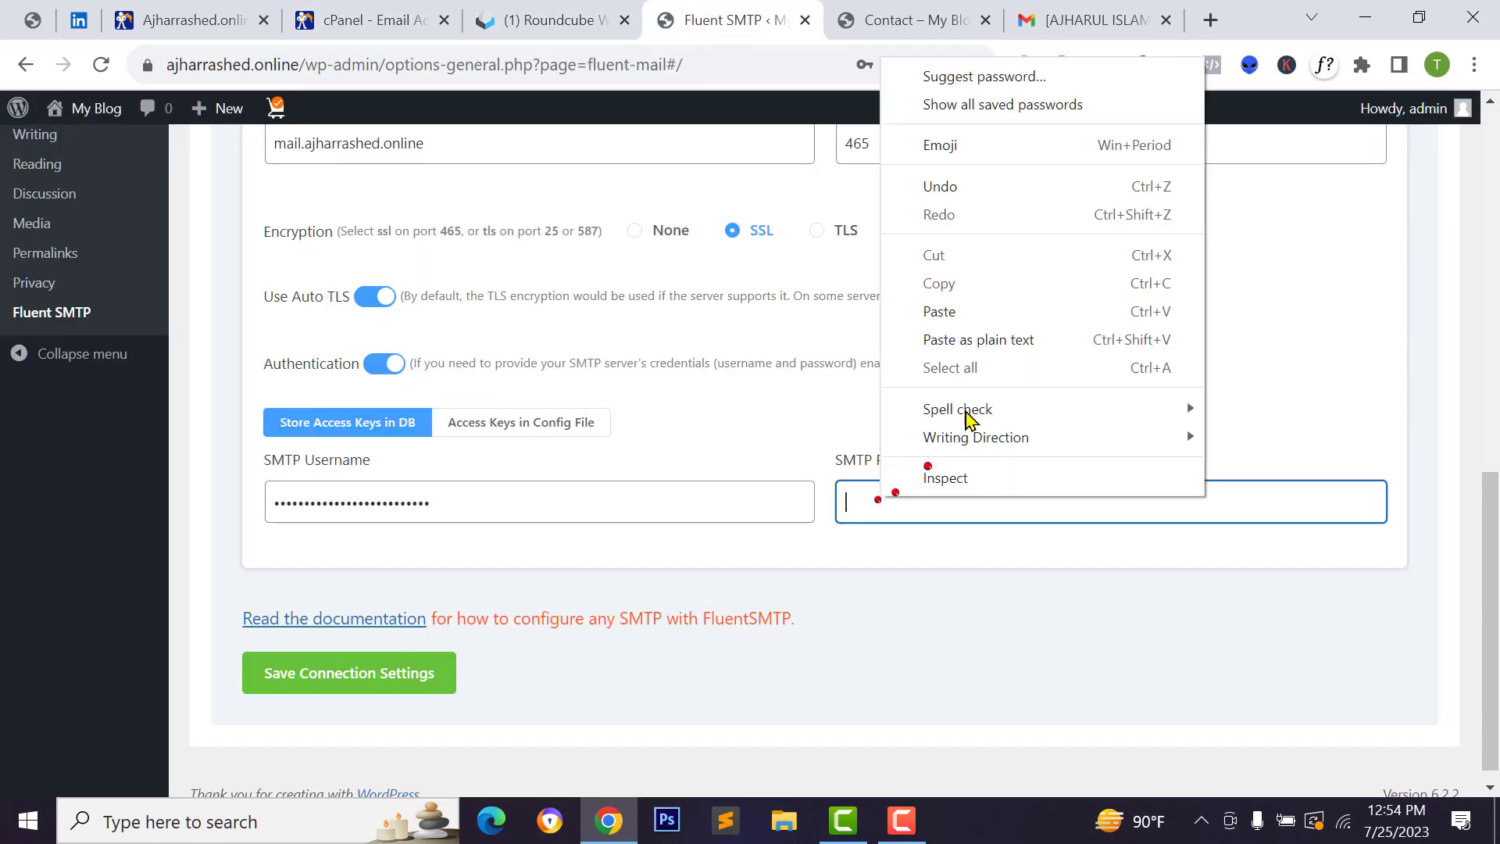
click(938, 311)
click(310, 682)
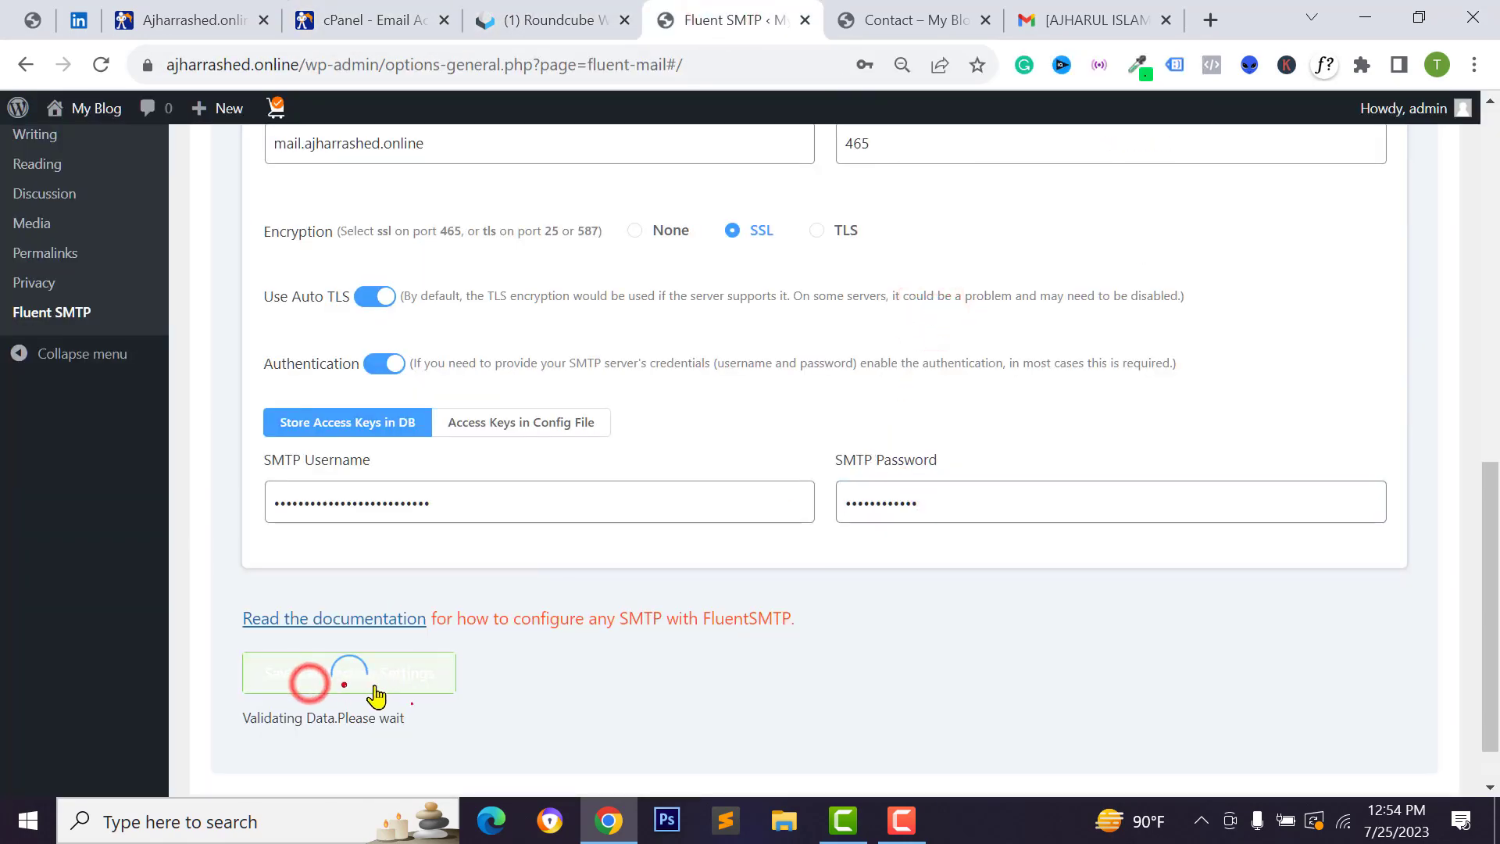
scroll(440, 691, down, 1)
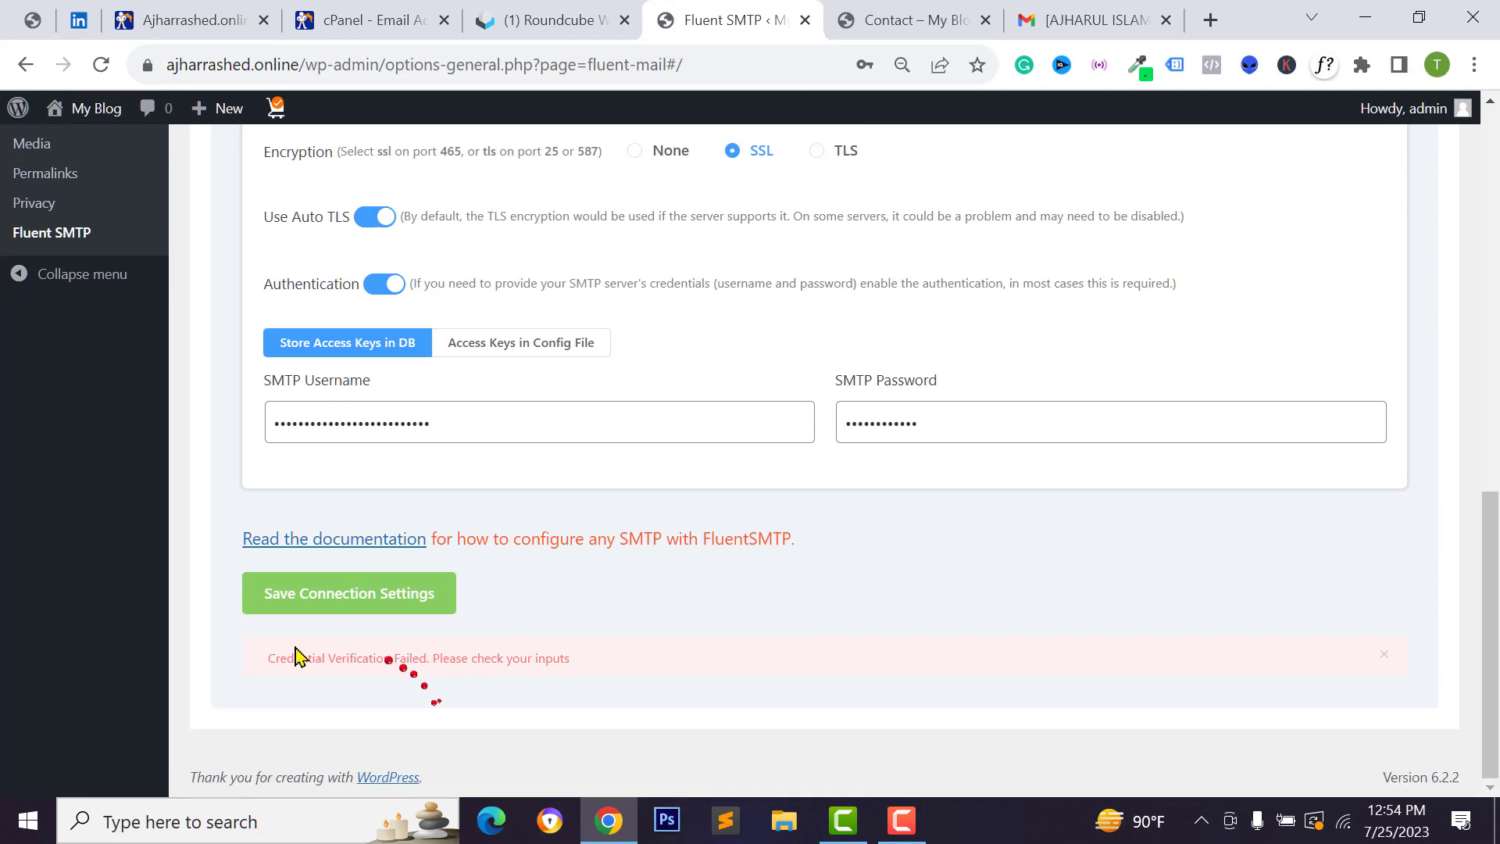
drag(266, 662, 576, 690)
scroll(398, 389, up, 7)
Replace From Email with the mailbox address copied from Roundcube and save the connection settings.
click(292, 382)
click(293, 382)
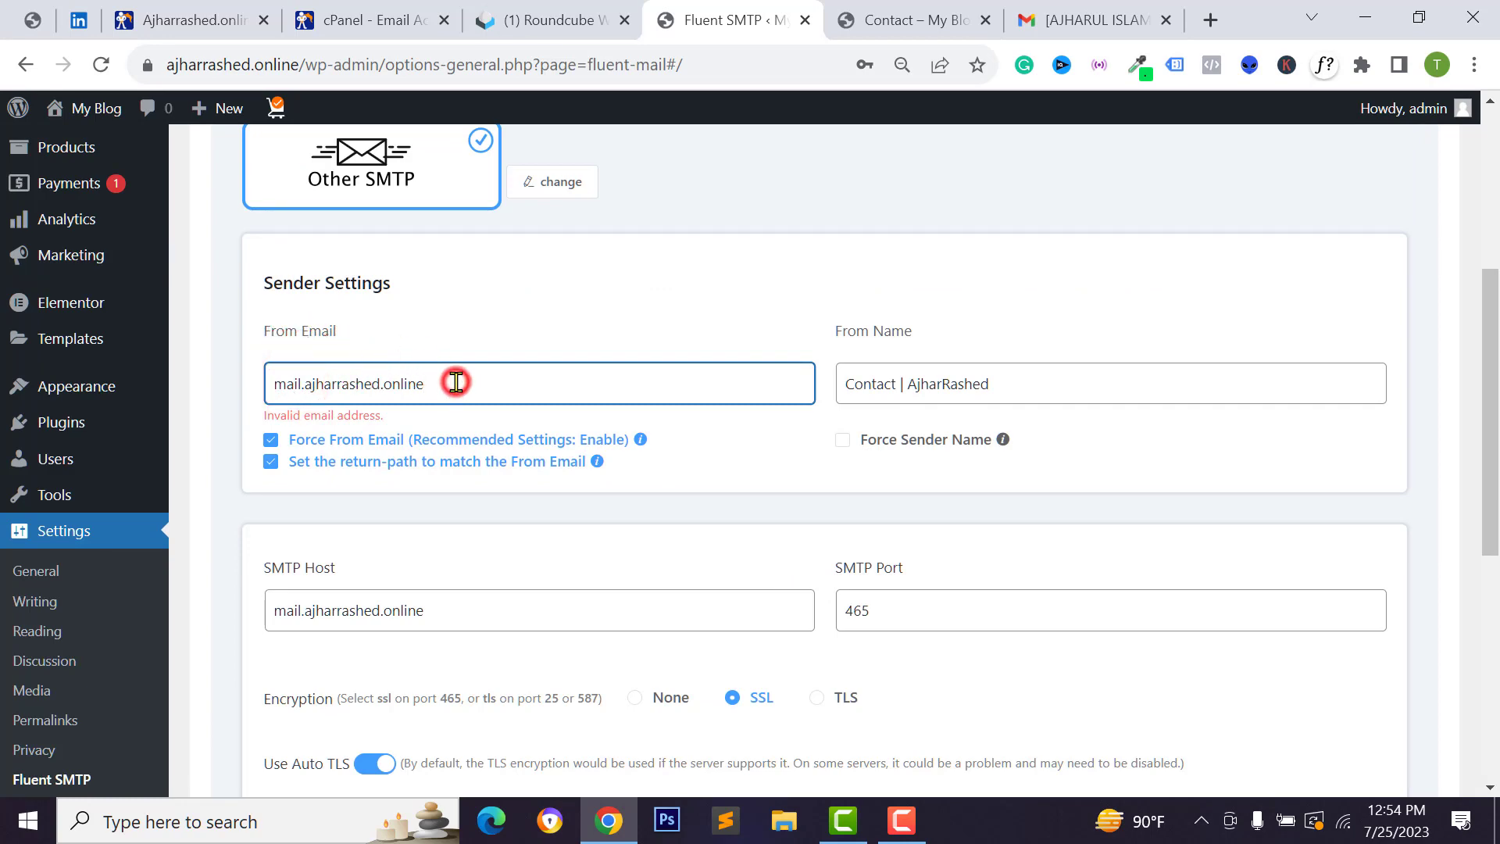
scroll(413, 526, down, 5)
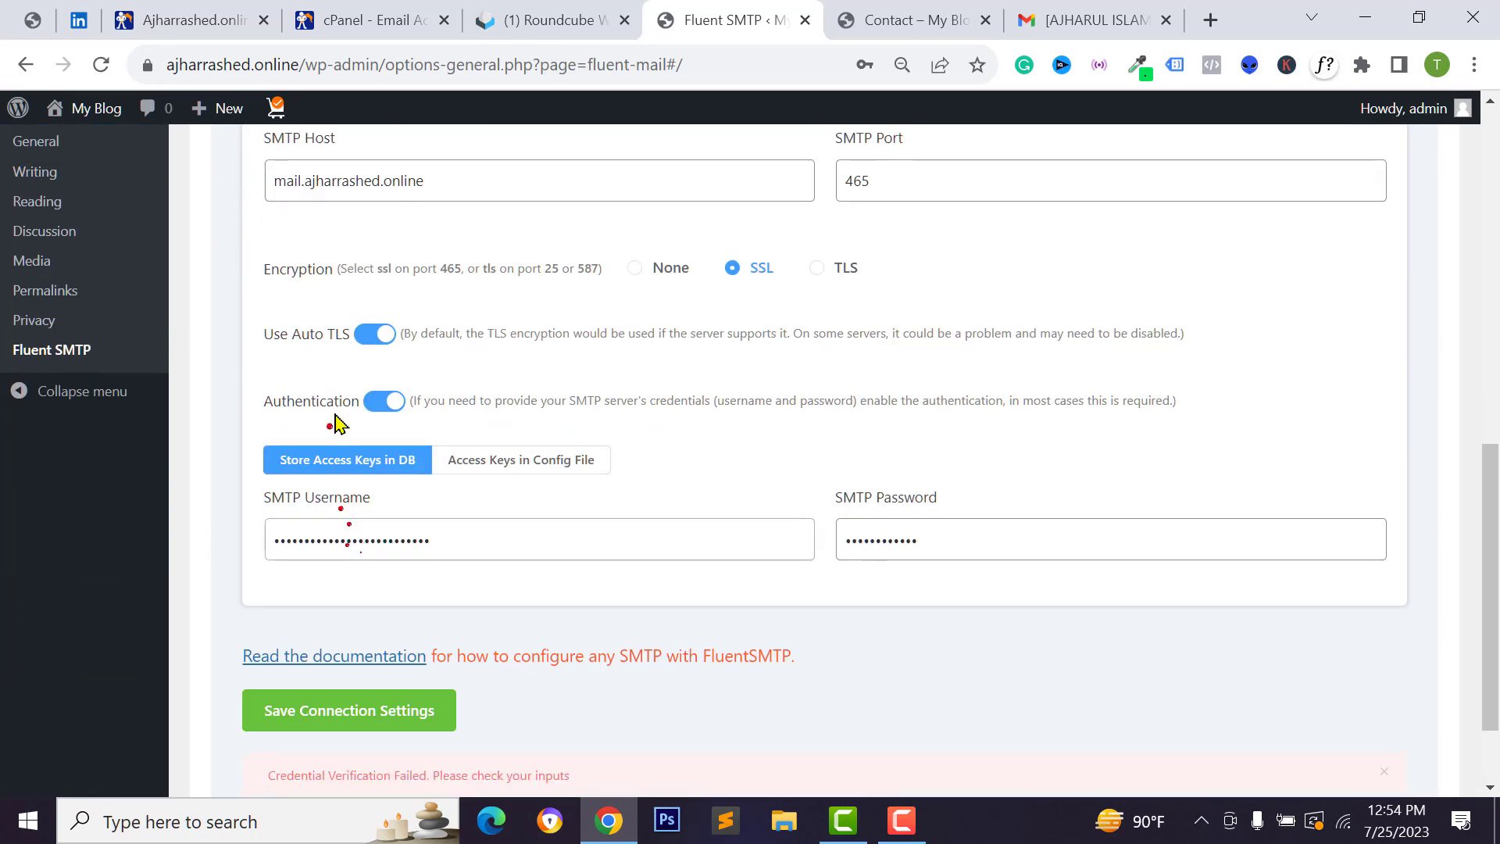
scroll(354, 404, up, 2)
scroll(375, 368, up, 5)
click(555, 19)
right_click(197, 123)
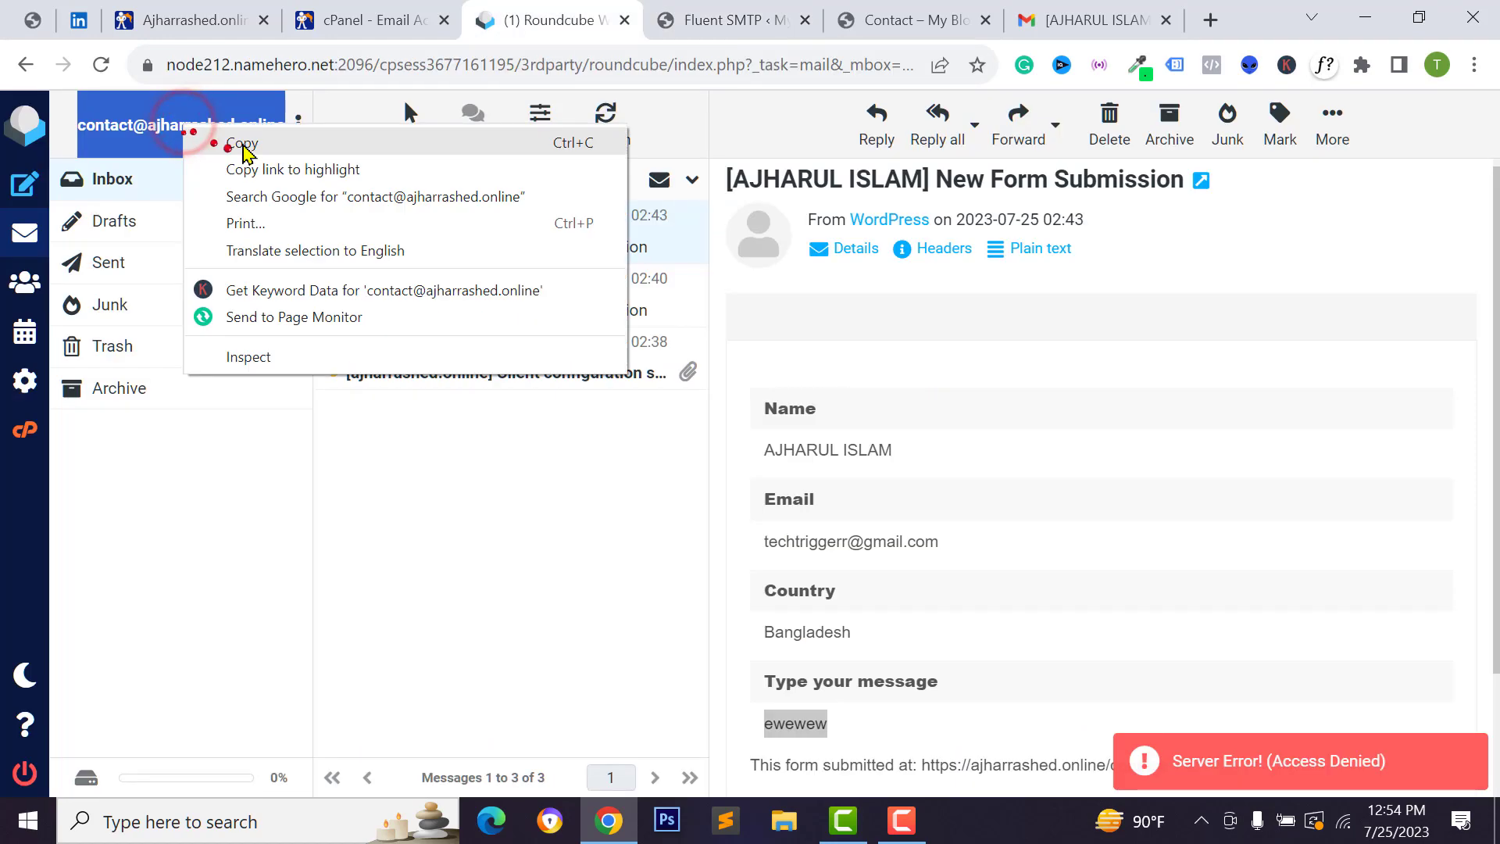
click(242, 142)
click(706, 19)
key(ctrl+v)
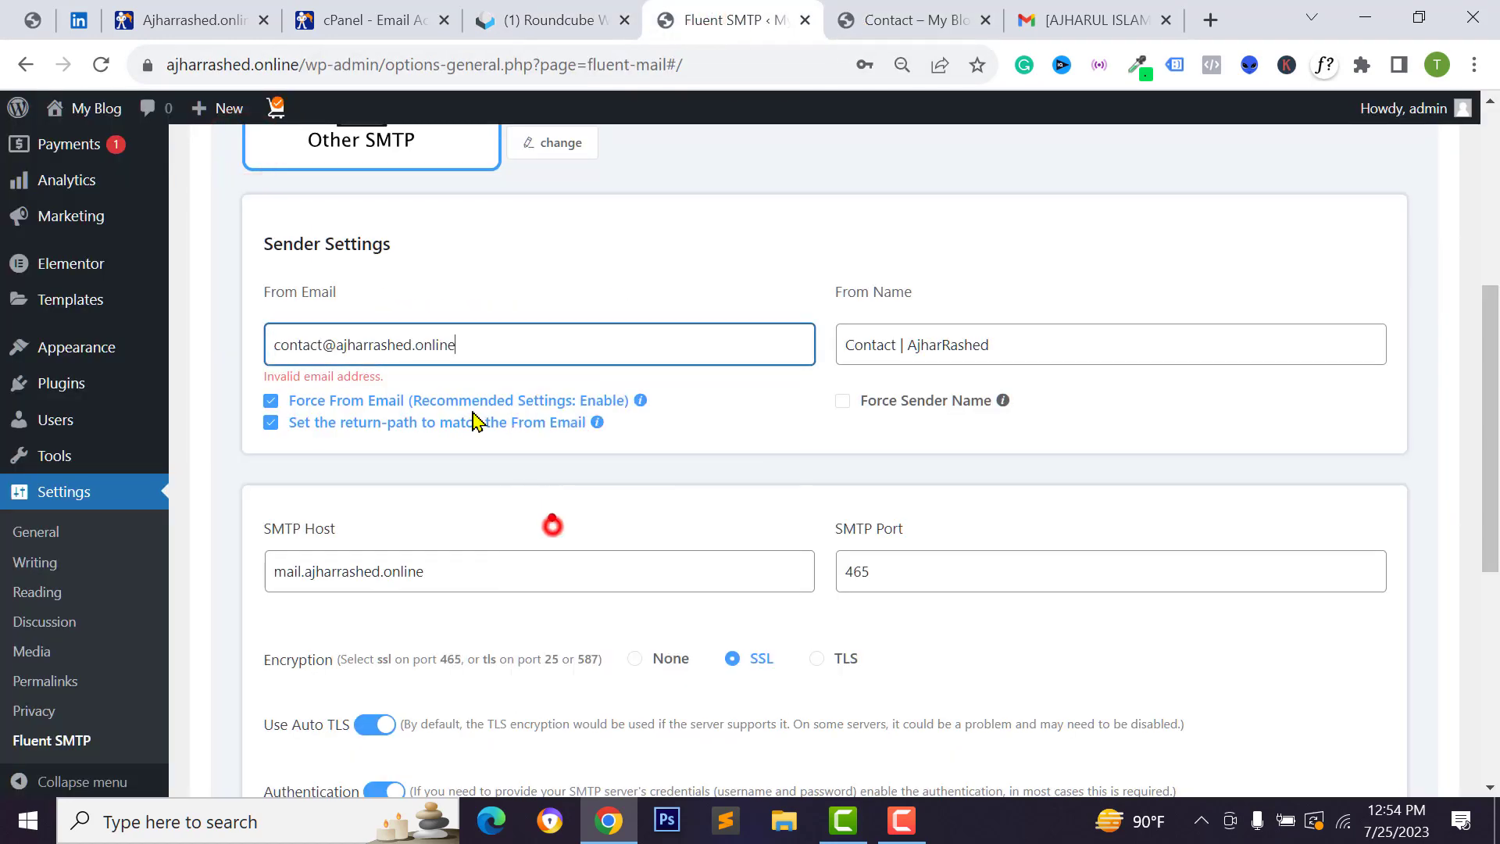
click(513, 345)
scroll(313, 391, down, 6)
click(336, 614)
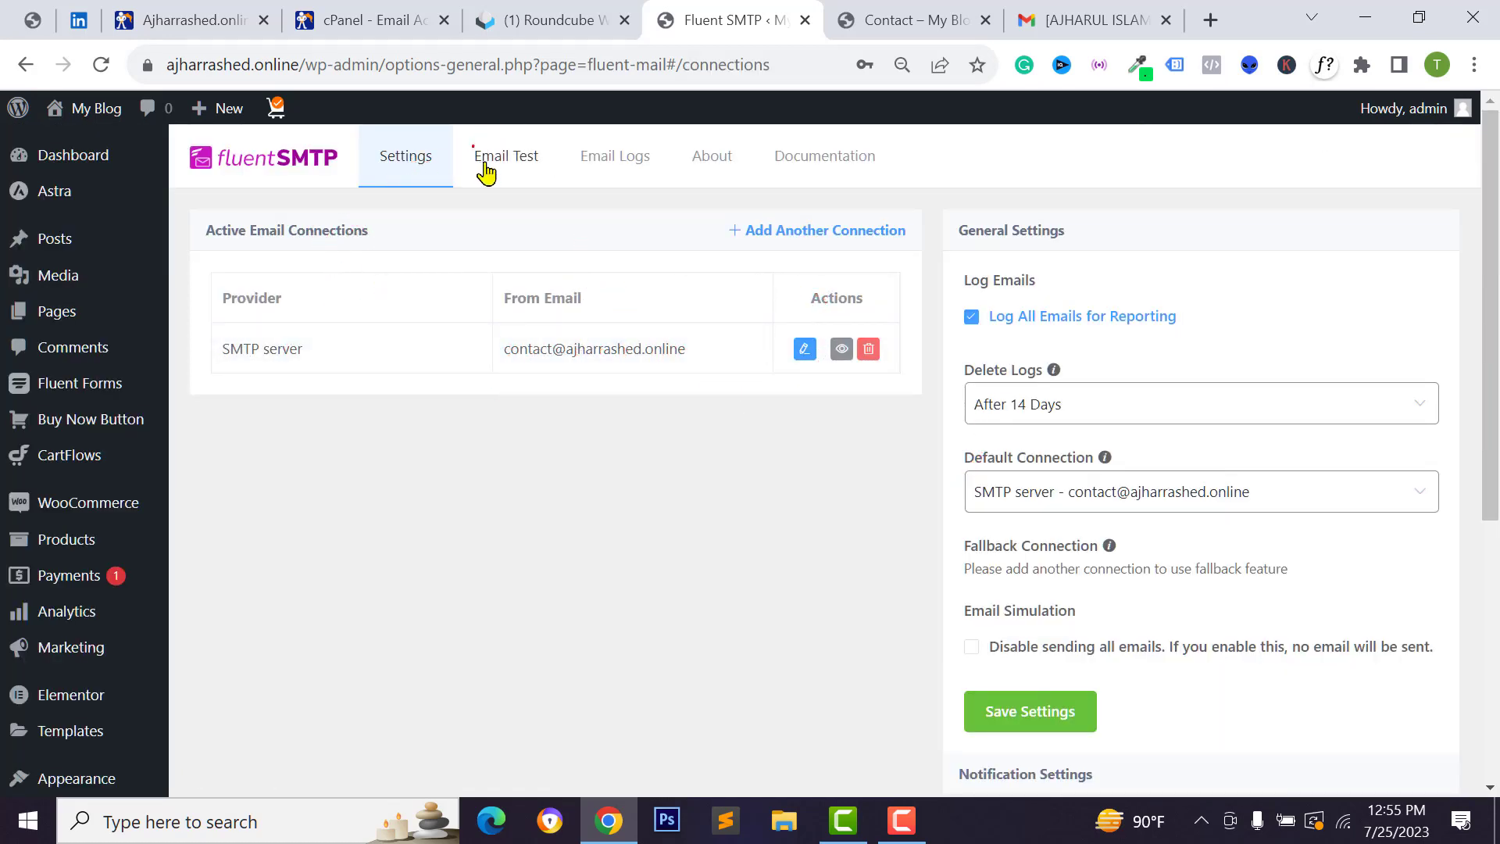
Submit a test entry on the Contact form, adding '22' to a field.
key(ctrl+Tab)
click(477, 235)
text(22)
click(257, 665)
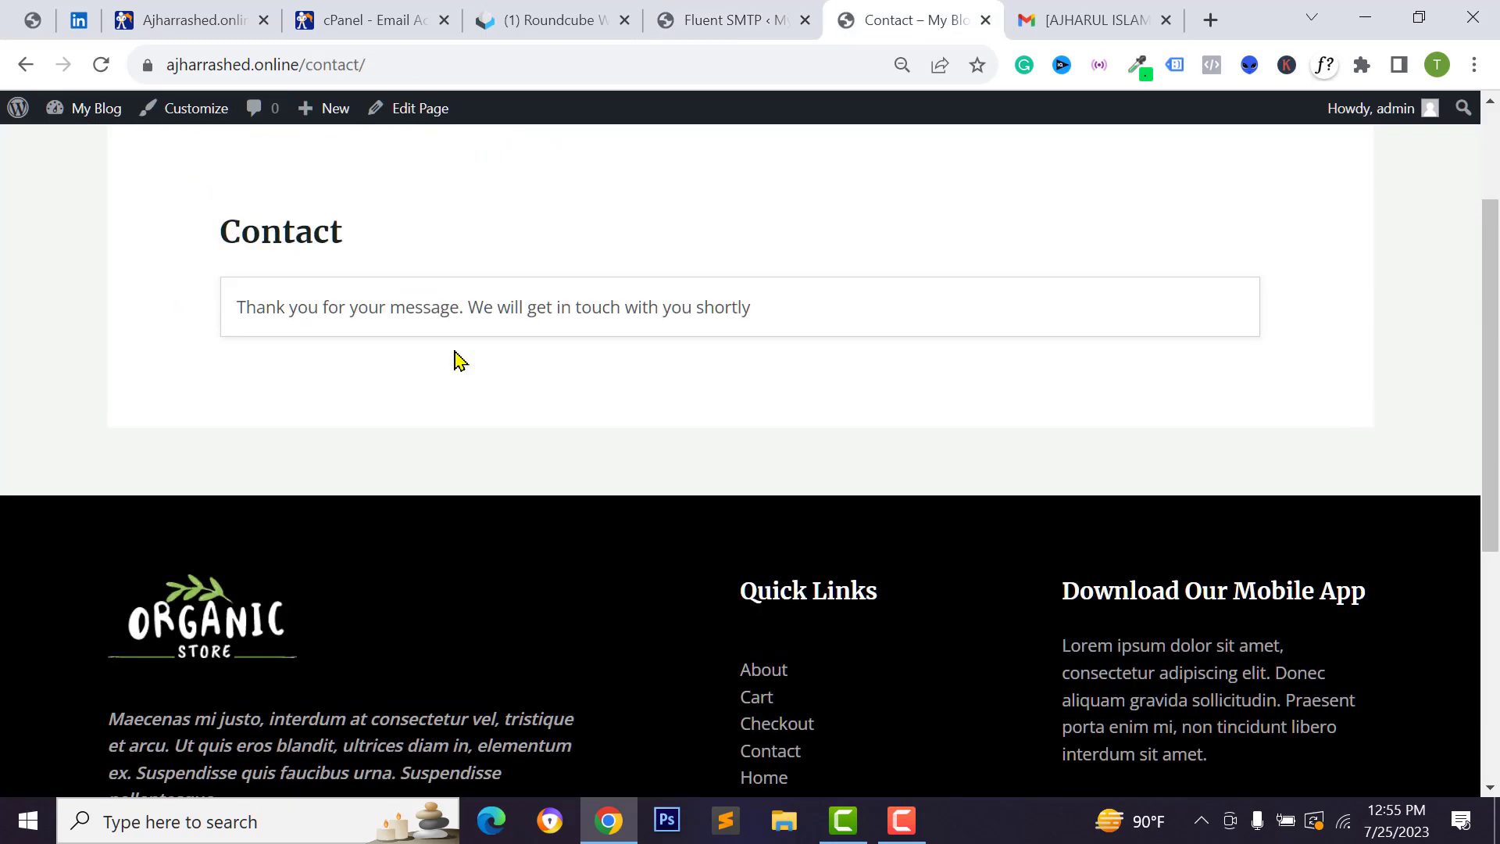
Return to the Gmail inbox, refresh it and open the newest form submission email.
scroll(460, 360, up, 2)
key(ctrl+Tab)
click(146, 275)
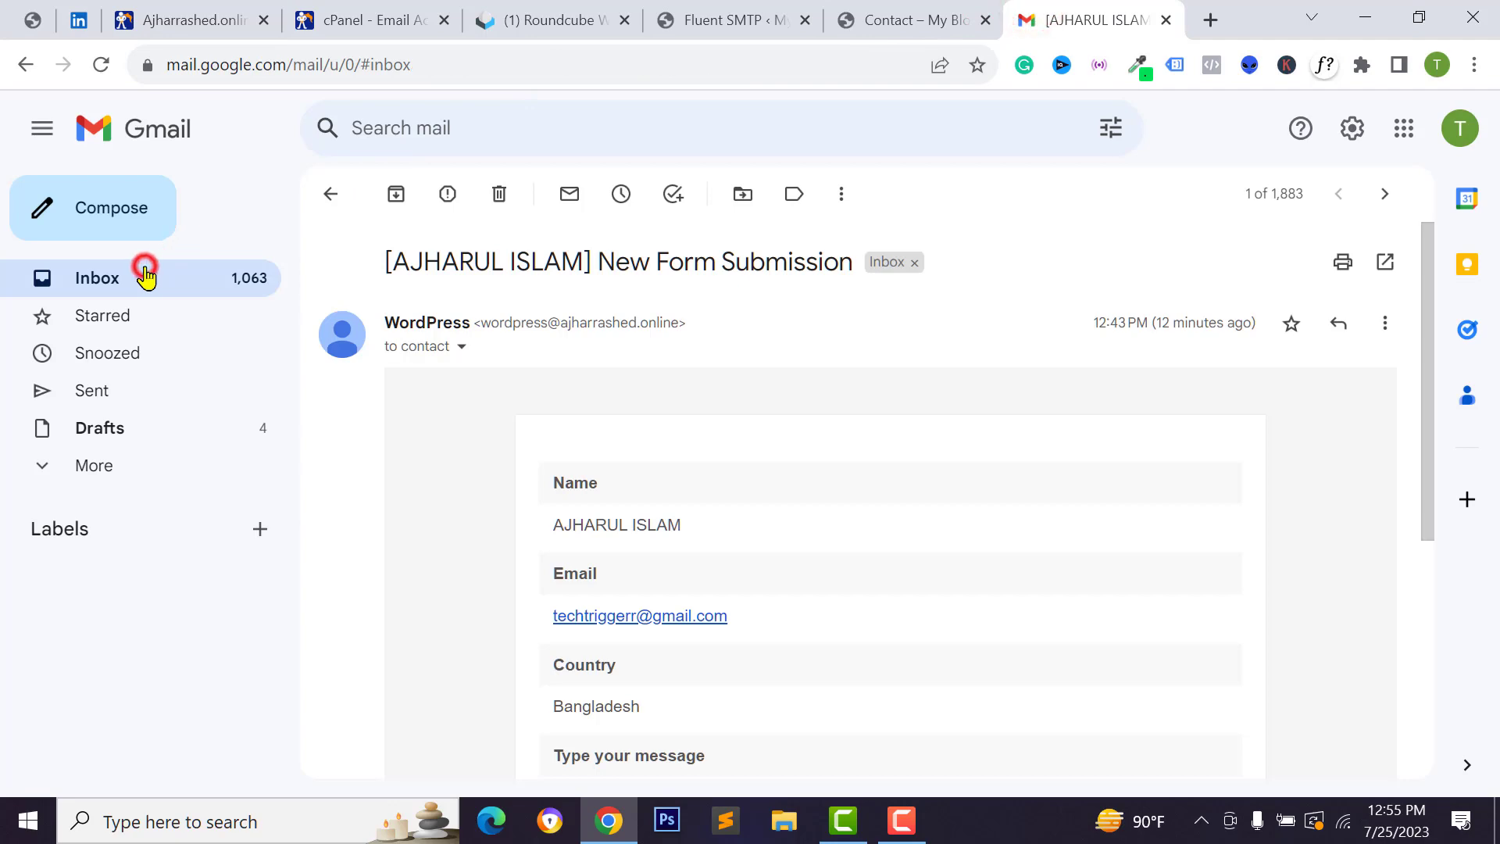
click(100, 64)
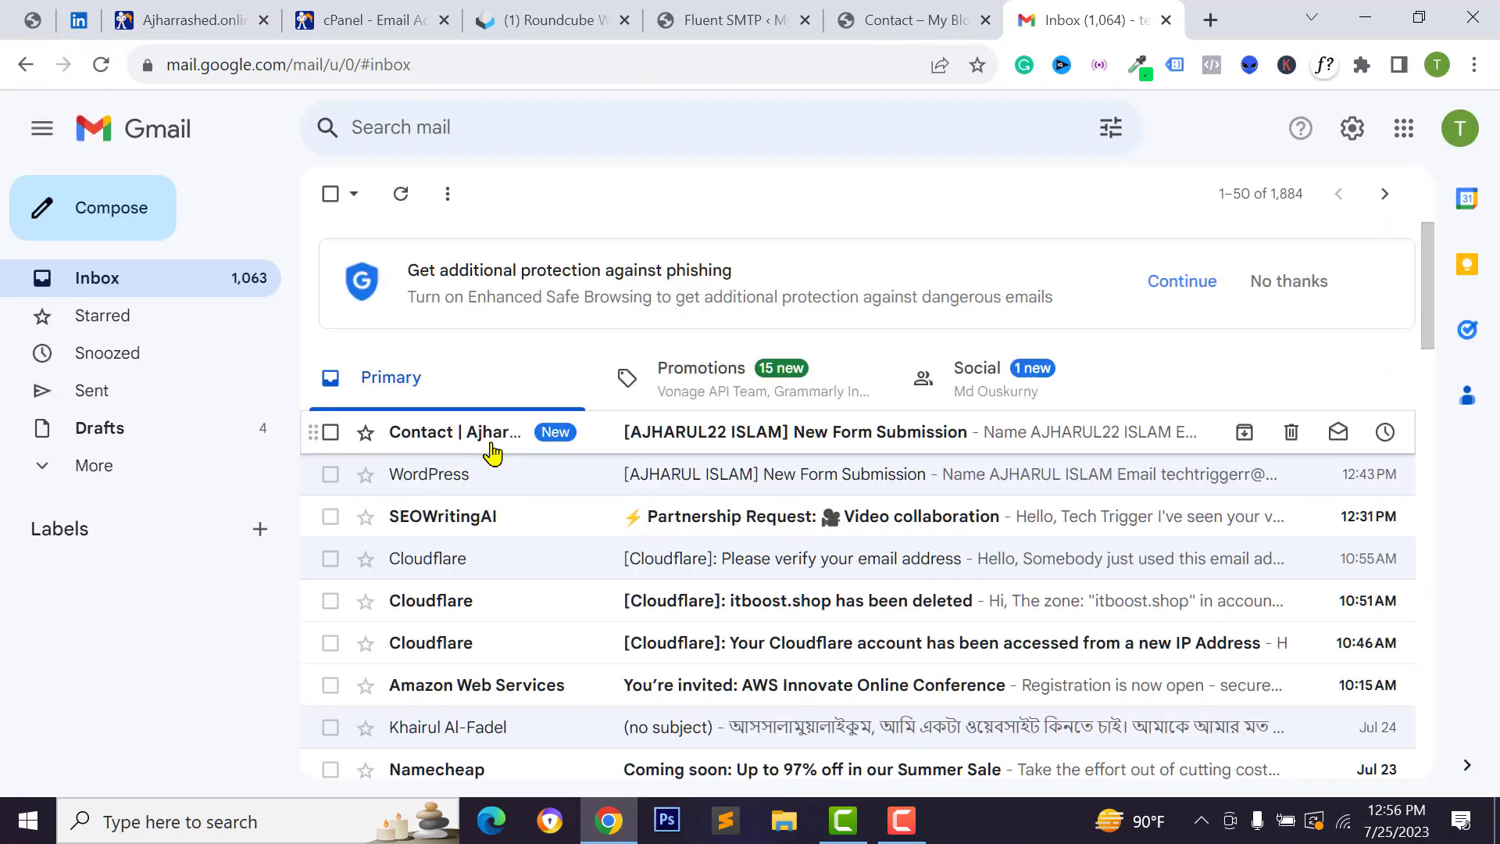
click(467, 443)
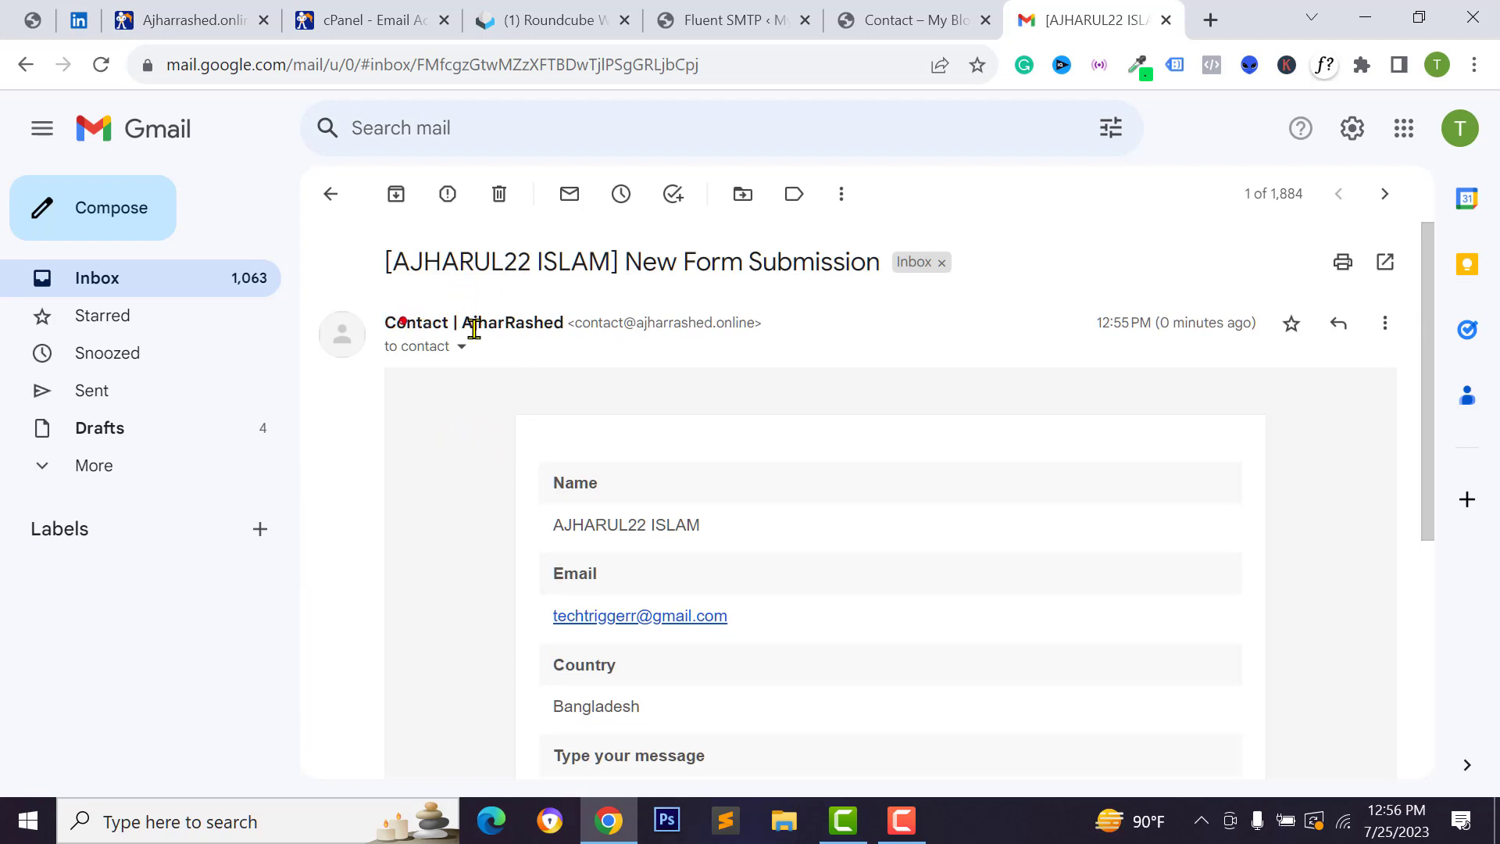
Show the full sender details and select the sender's display name and email address.
drag(466, 325, 562, 321)
click(411, 353)
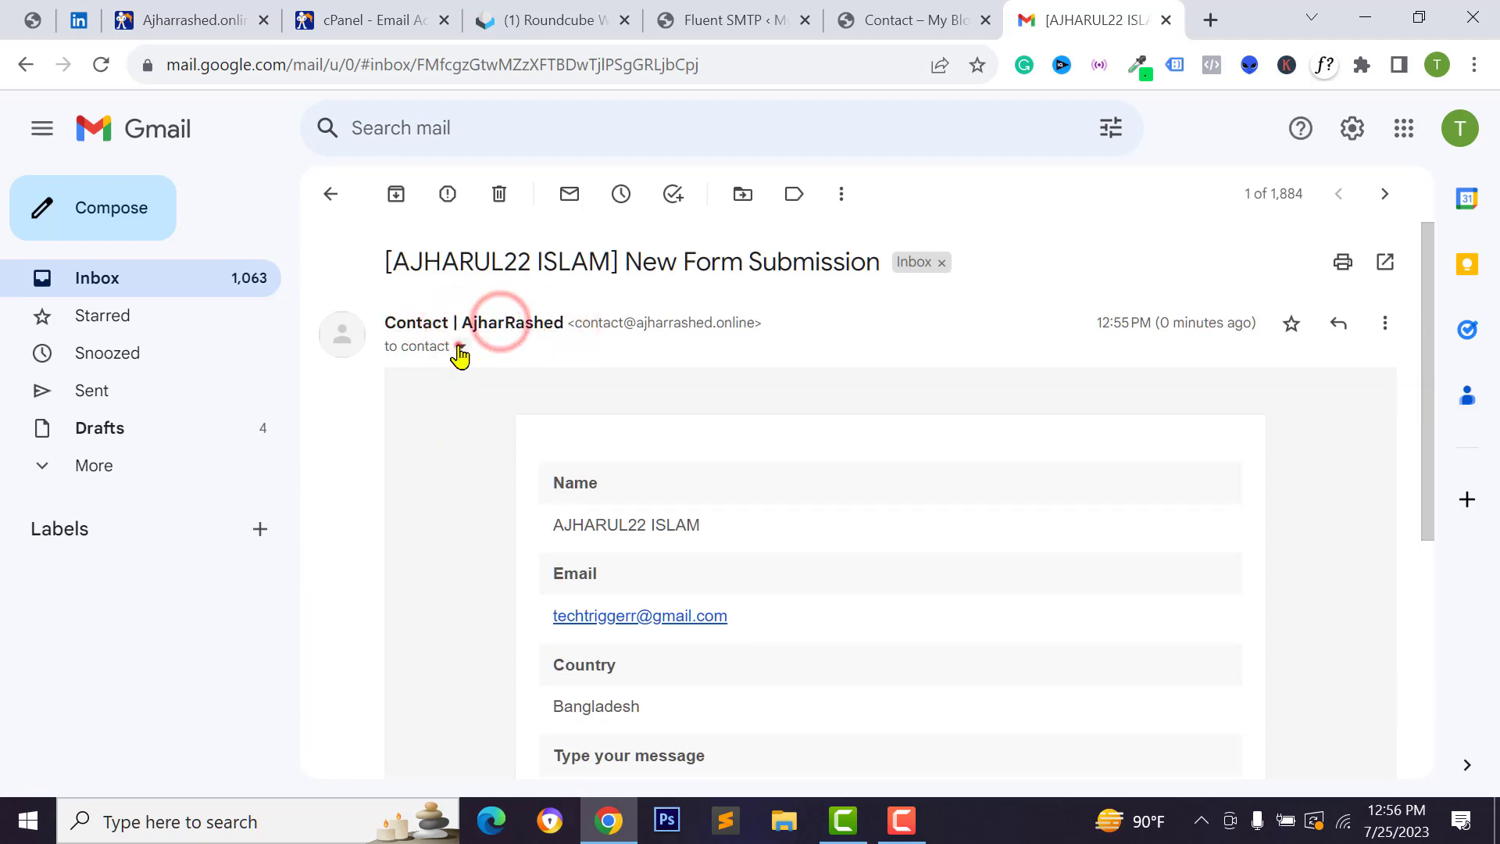
click(461, 348)
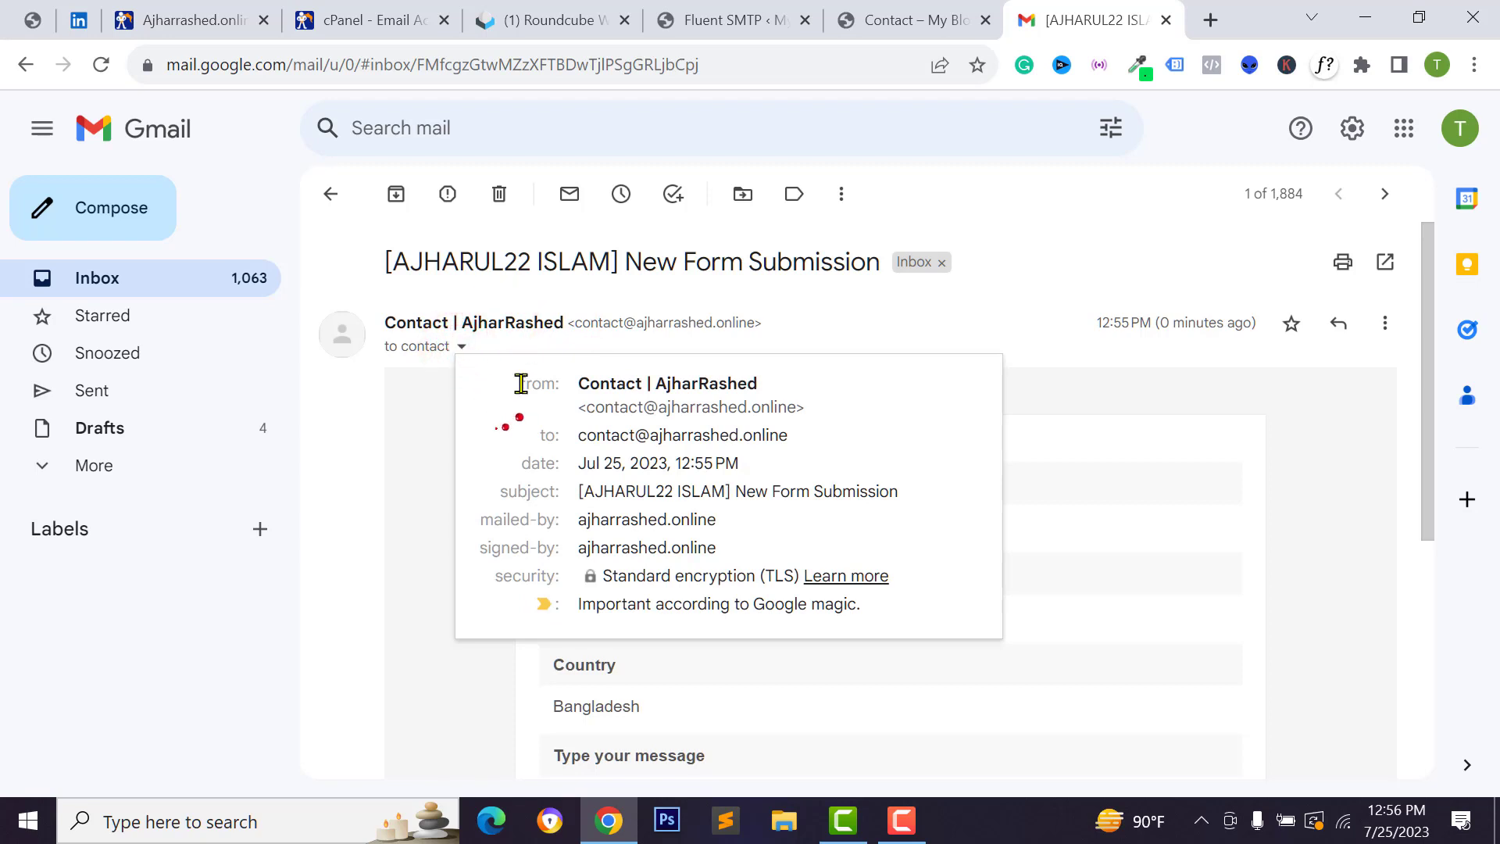
drag(685, 384, 760, 384)
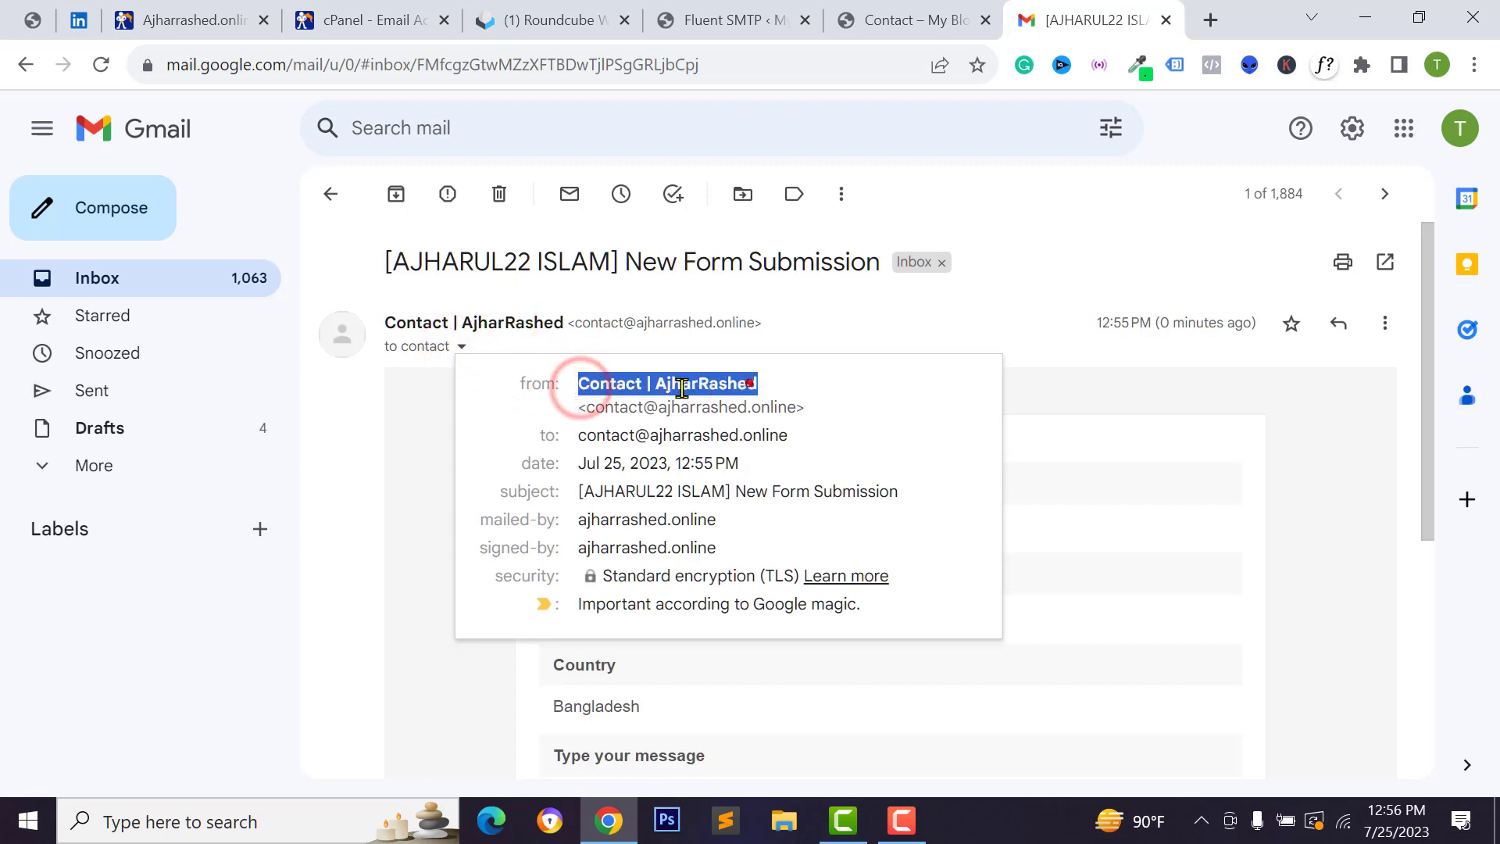
drag(580, 407, 782, 410)
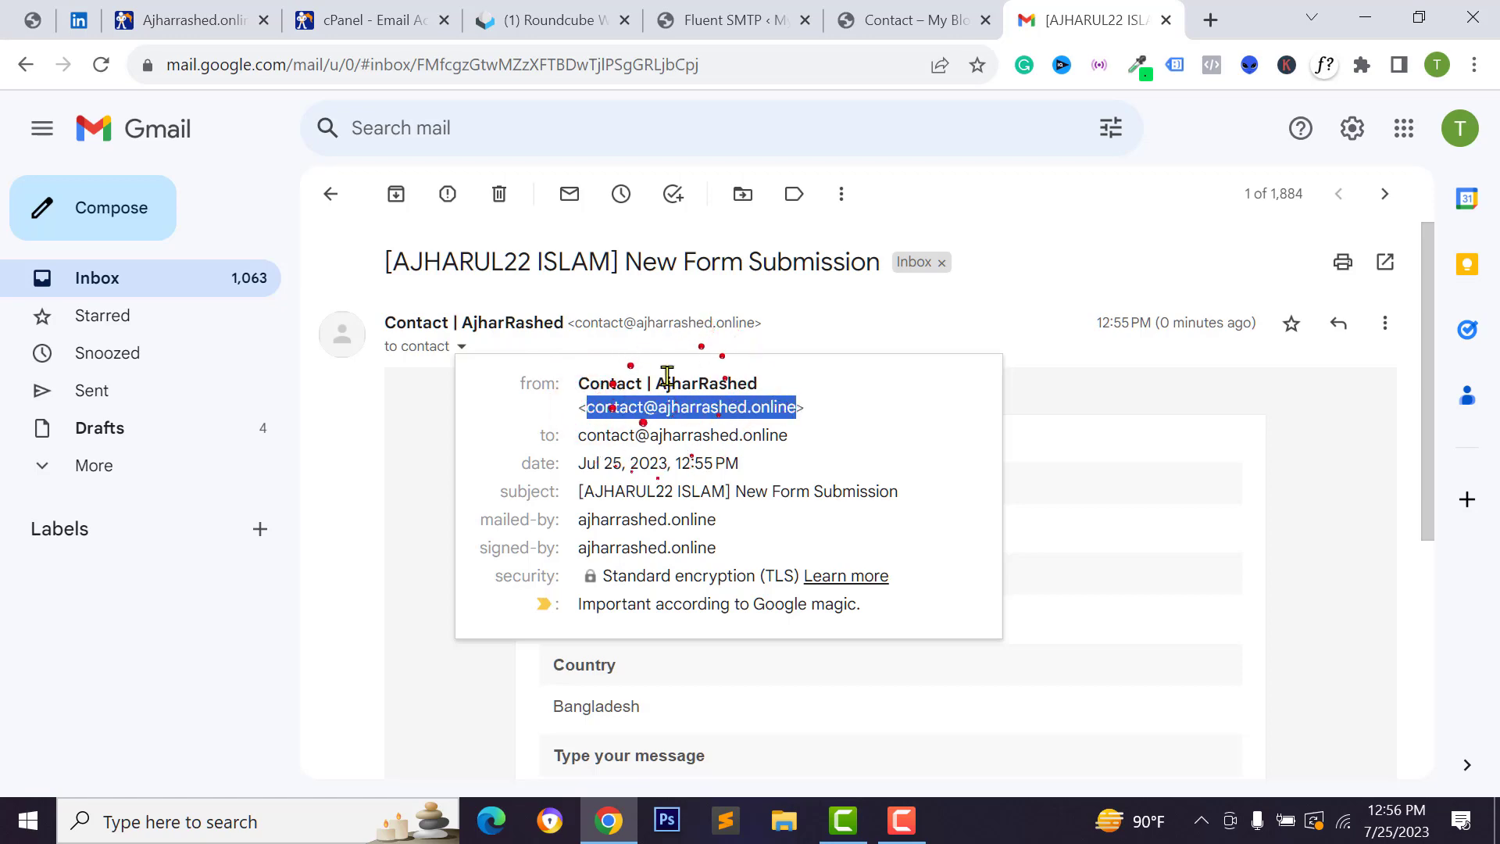
Open the earlier WordPress form submission and select its sender address for comparison.
click(175, 289)
click(175, 285)
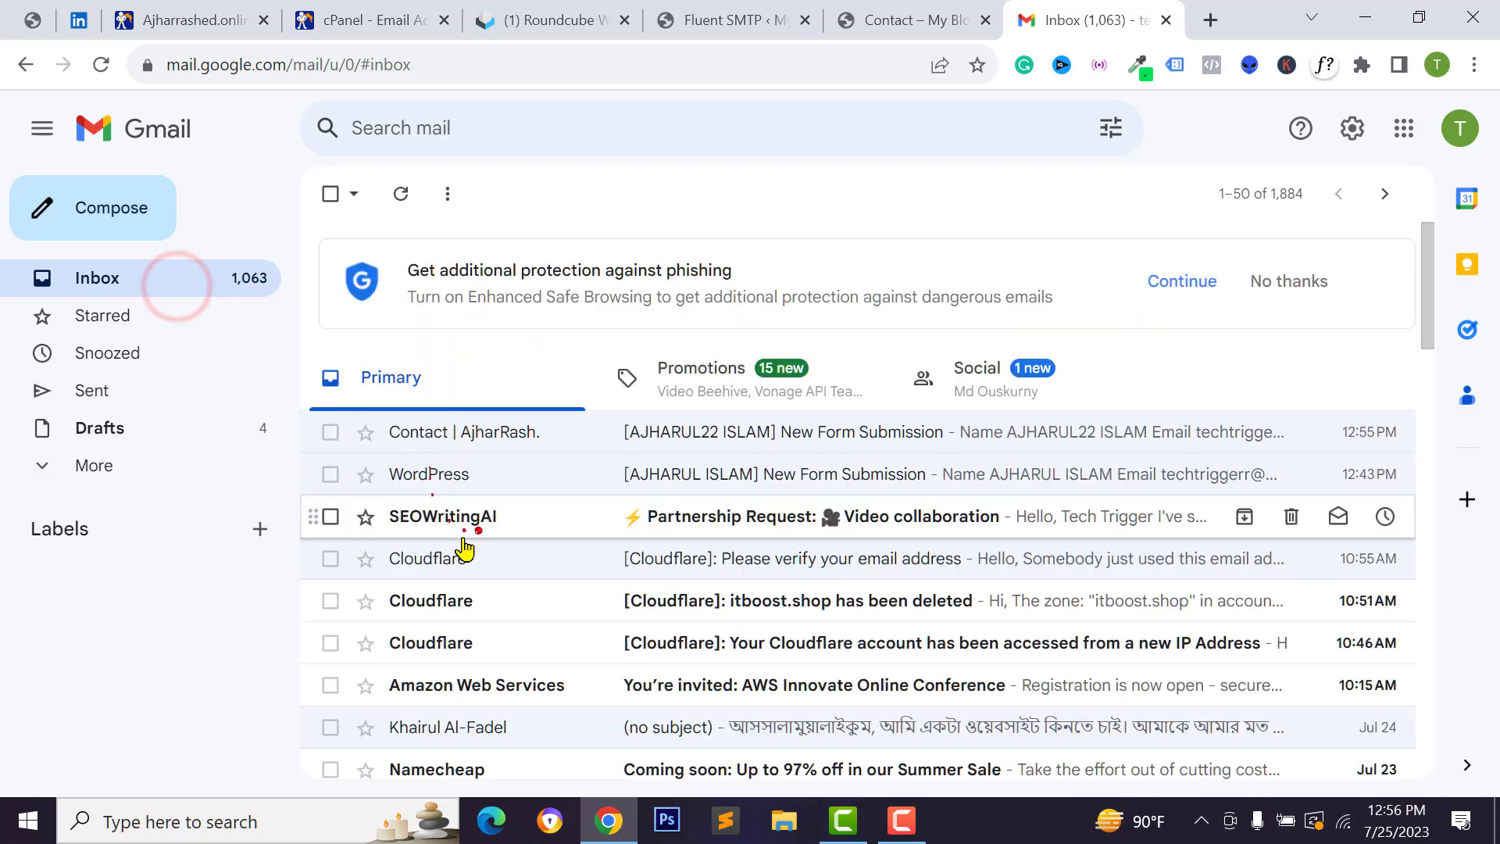
click(430, 480)
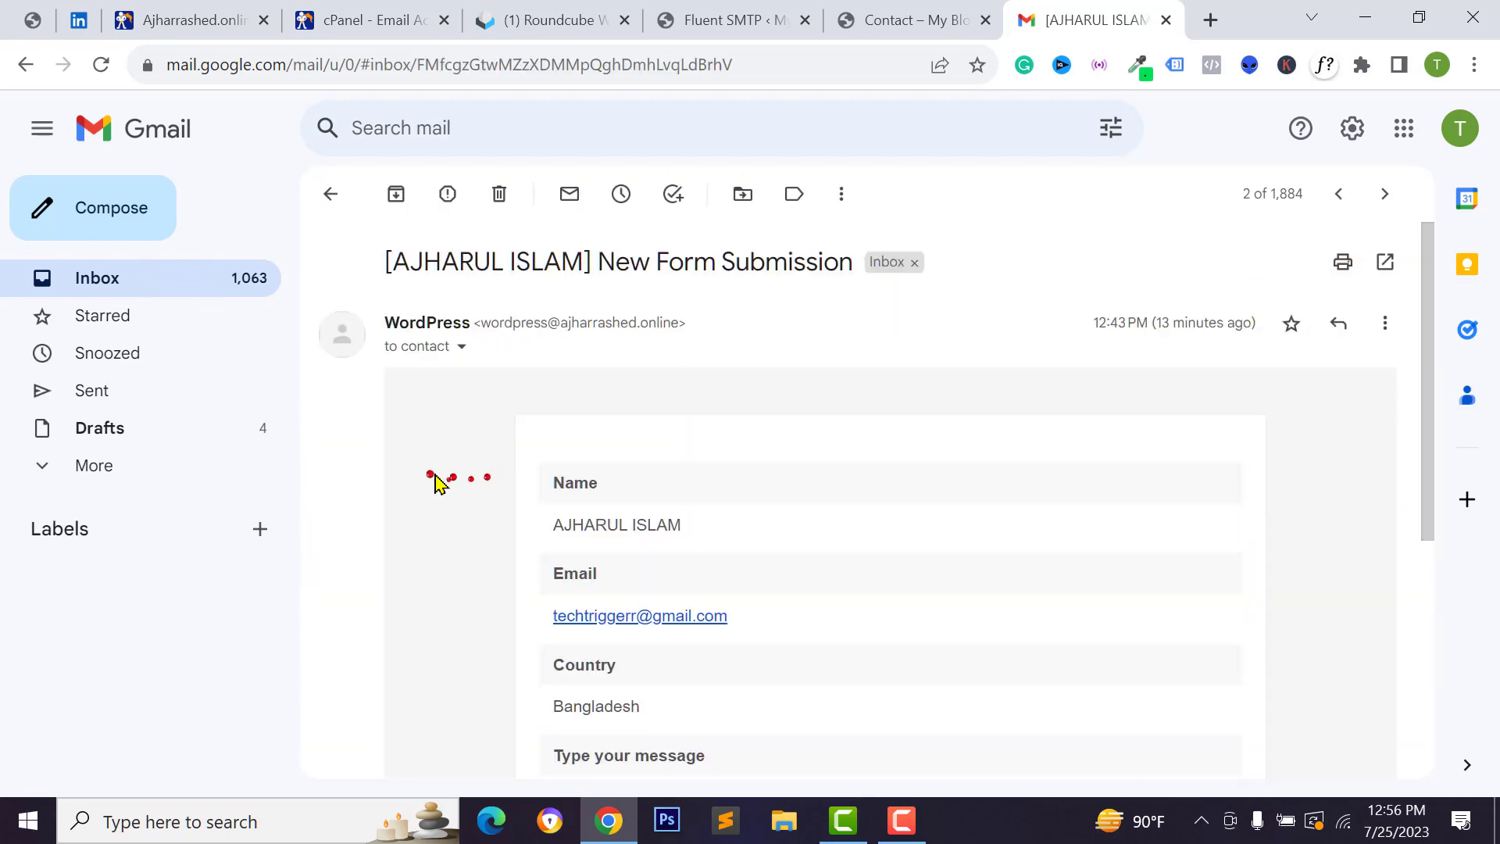
click(461, 349)
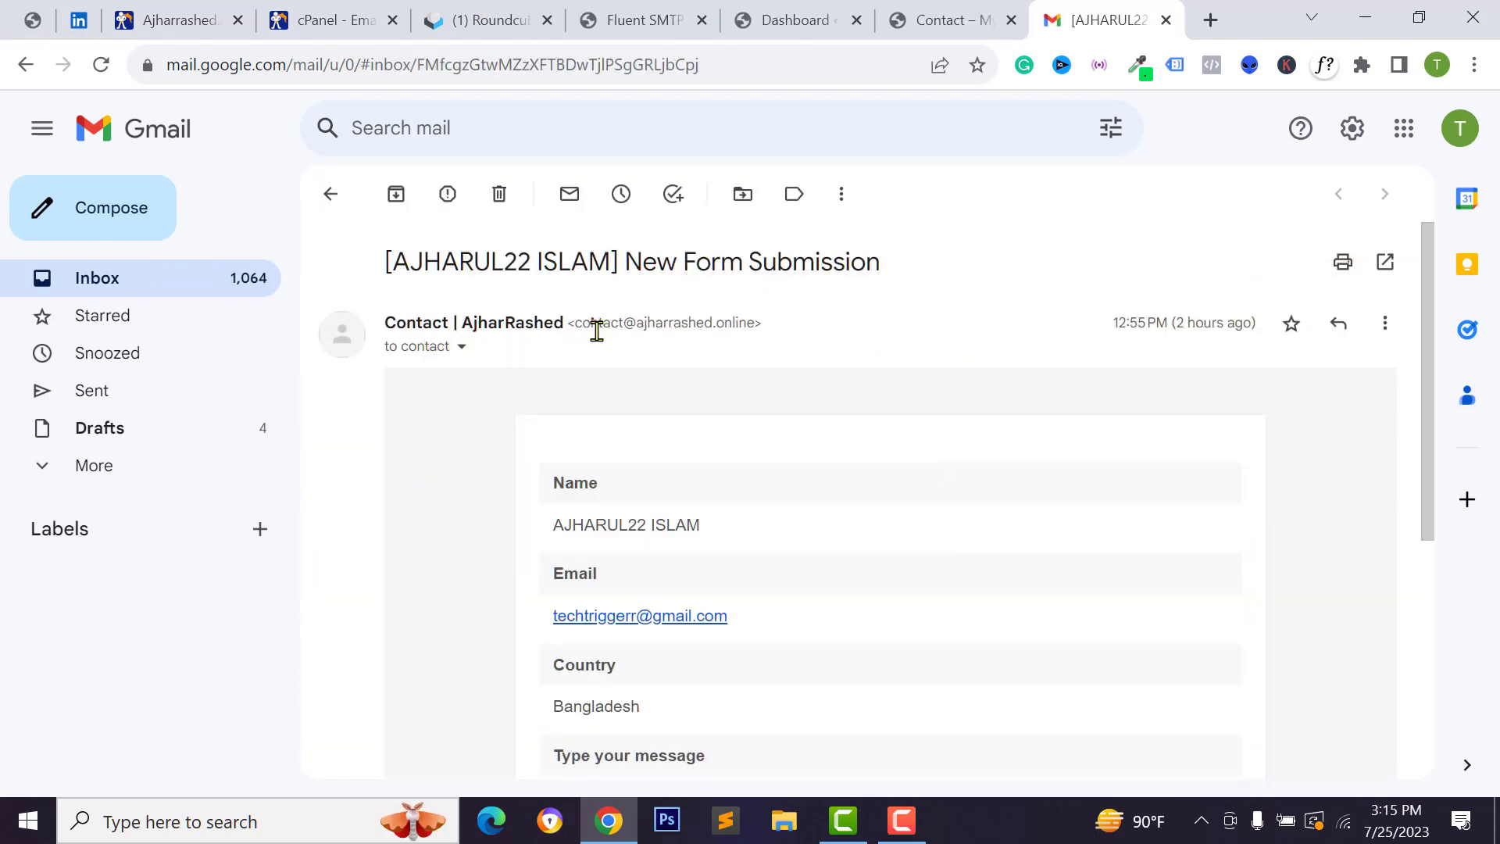
drag(608, 318, 755, 322)
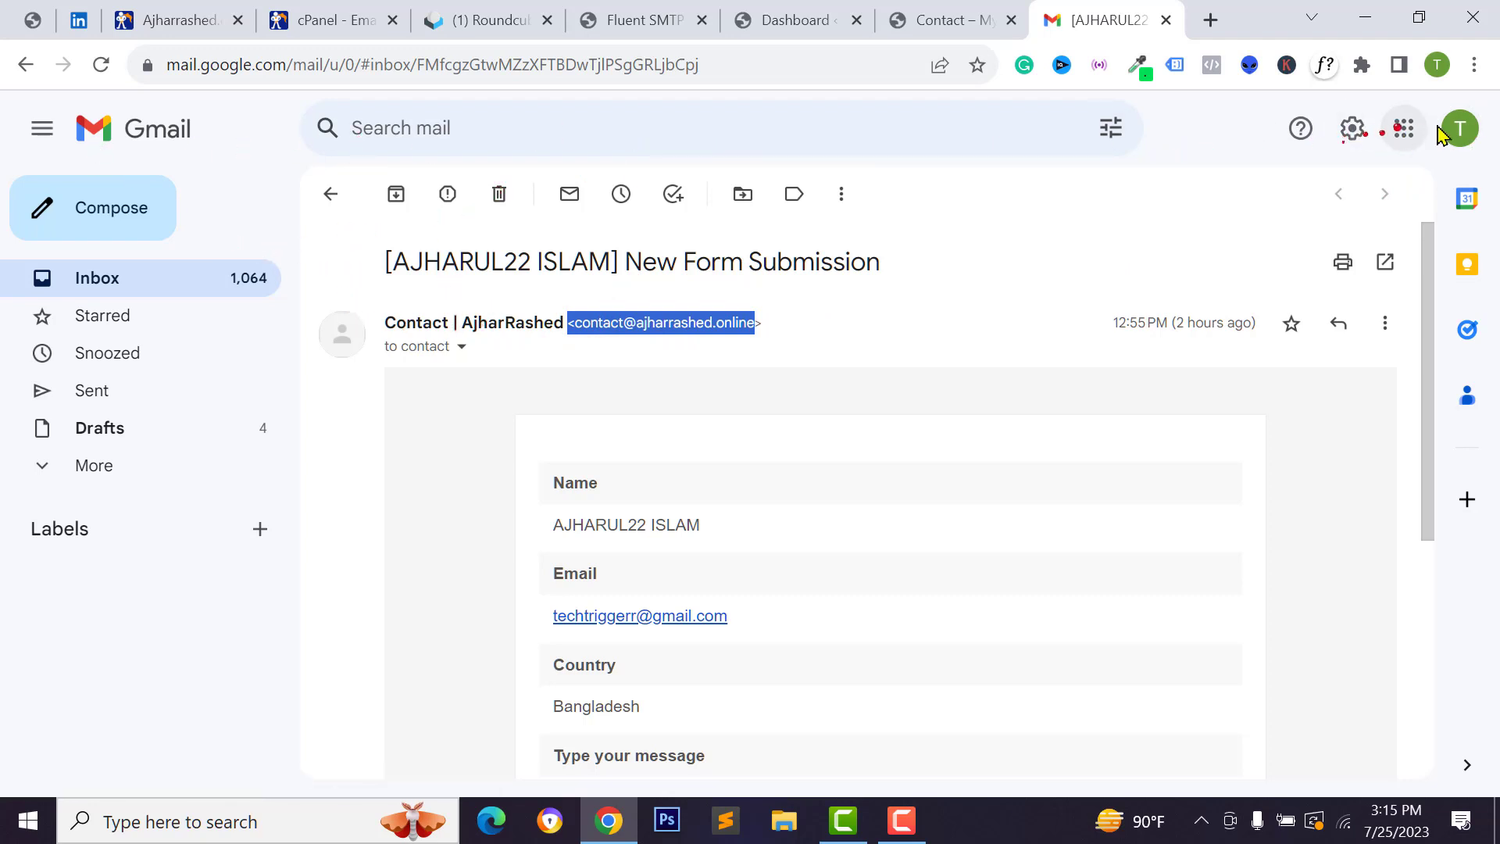
Check the Google account menu and the Fluent SMTP tab, then return to the message.
click(1460, 129)
click(1459, 128)
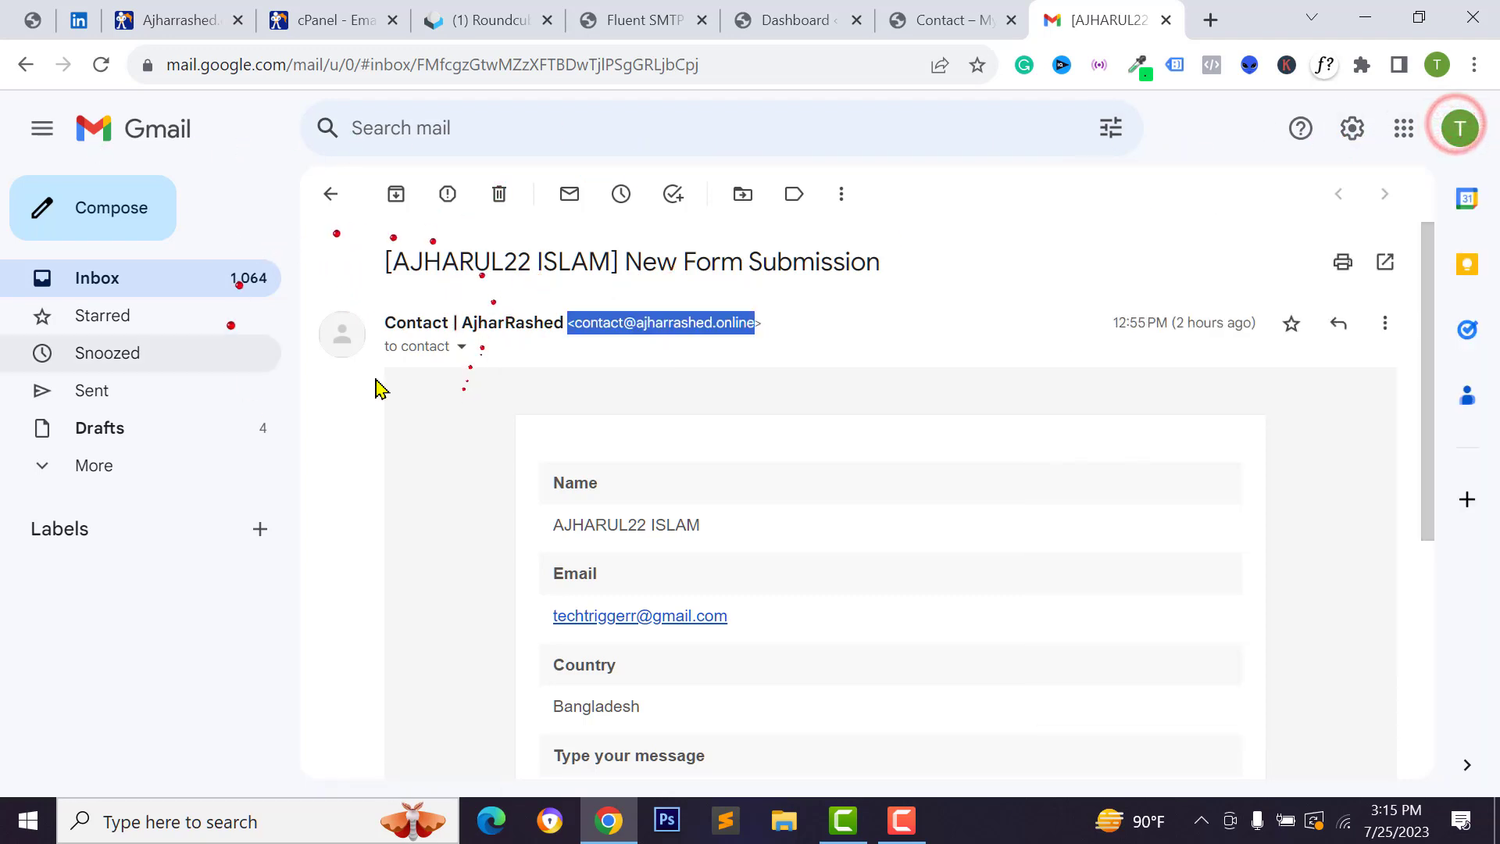
click(636, 21)
key(ctrl+9)
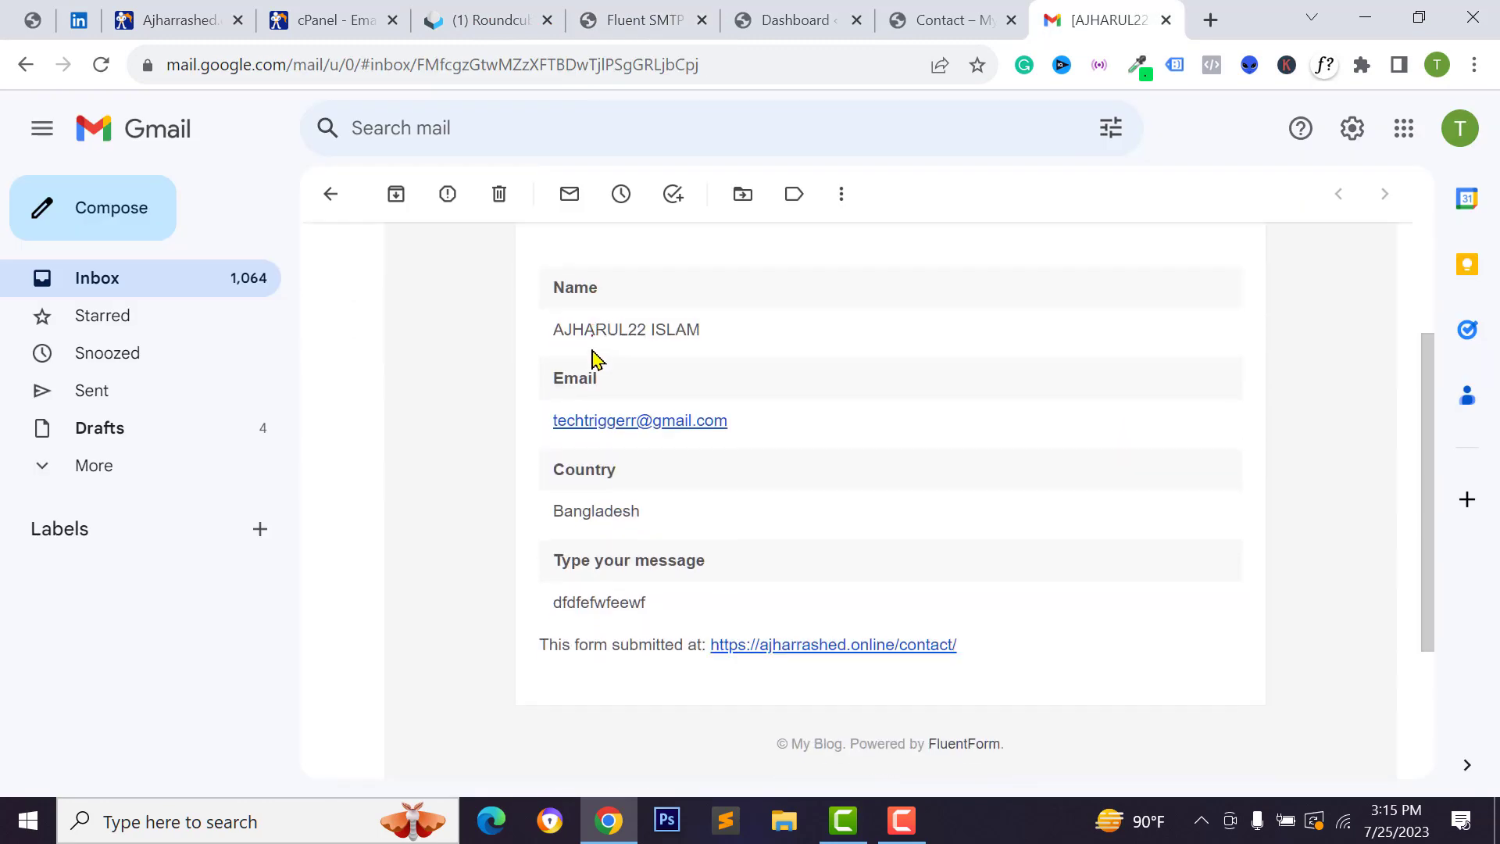
scroll(563, 434, down, 3)
Start a reply and a blank new message, minimize the draft, and go back to Inbox.
click(441, 655)
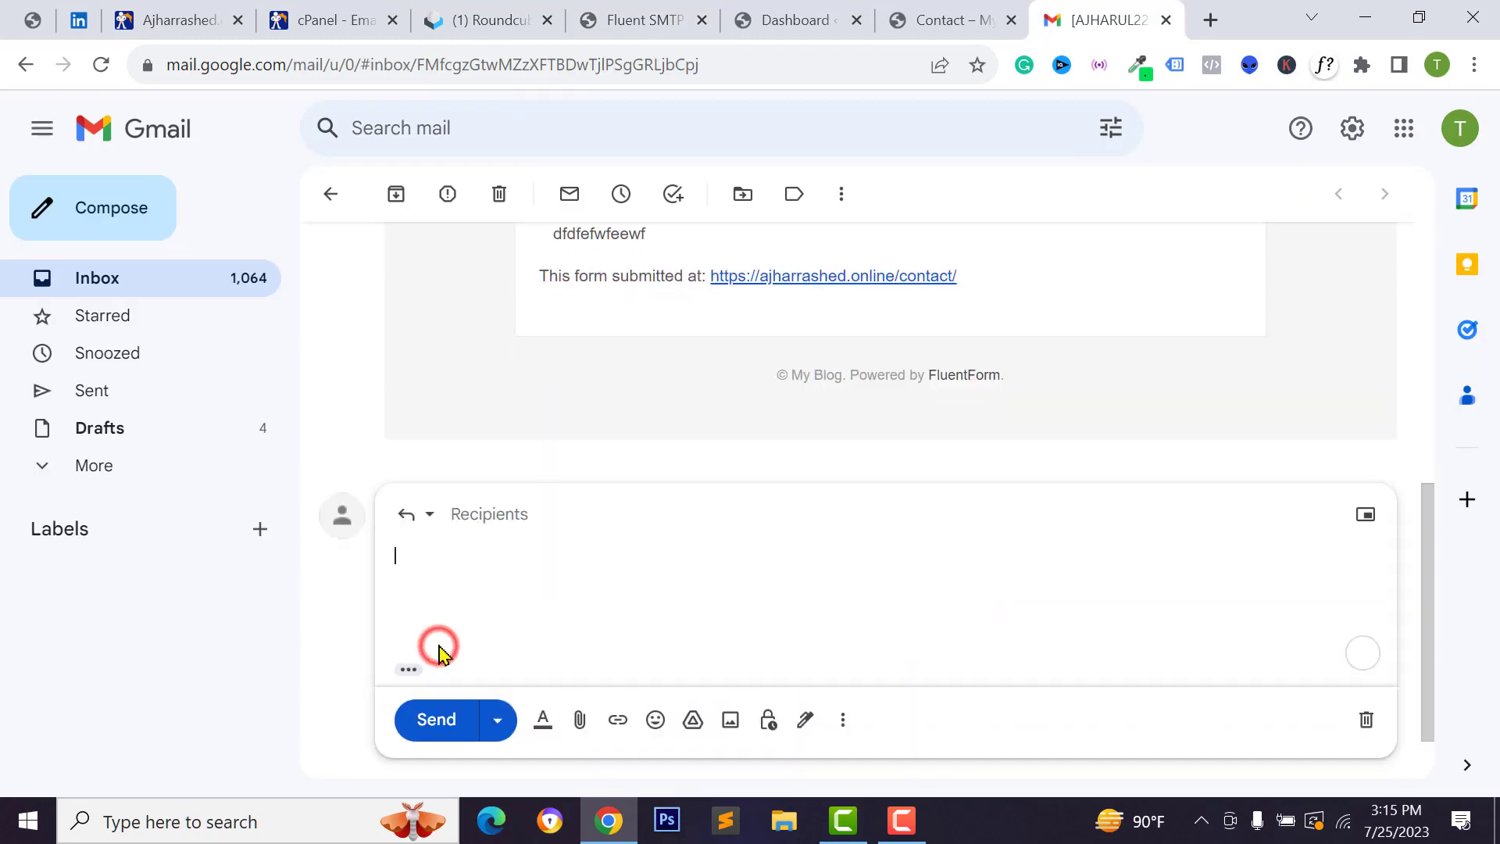
click(97, 221)
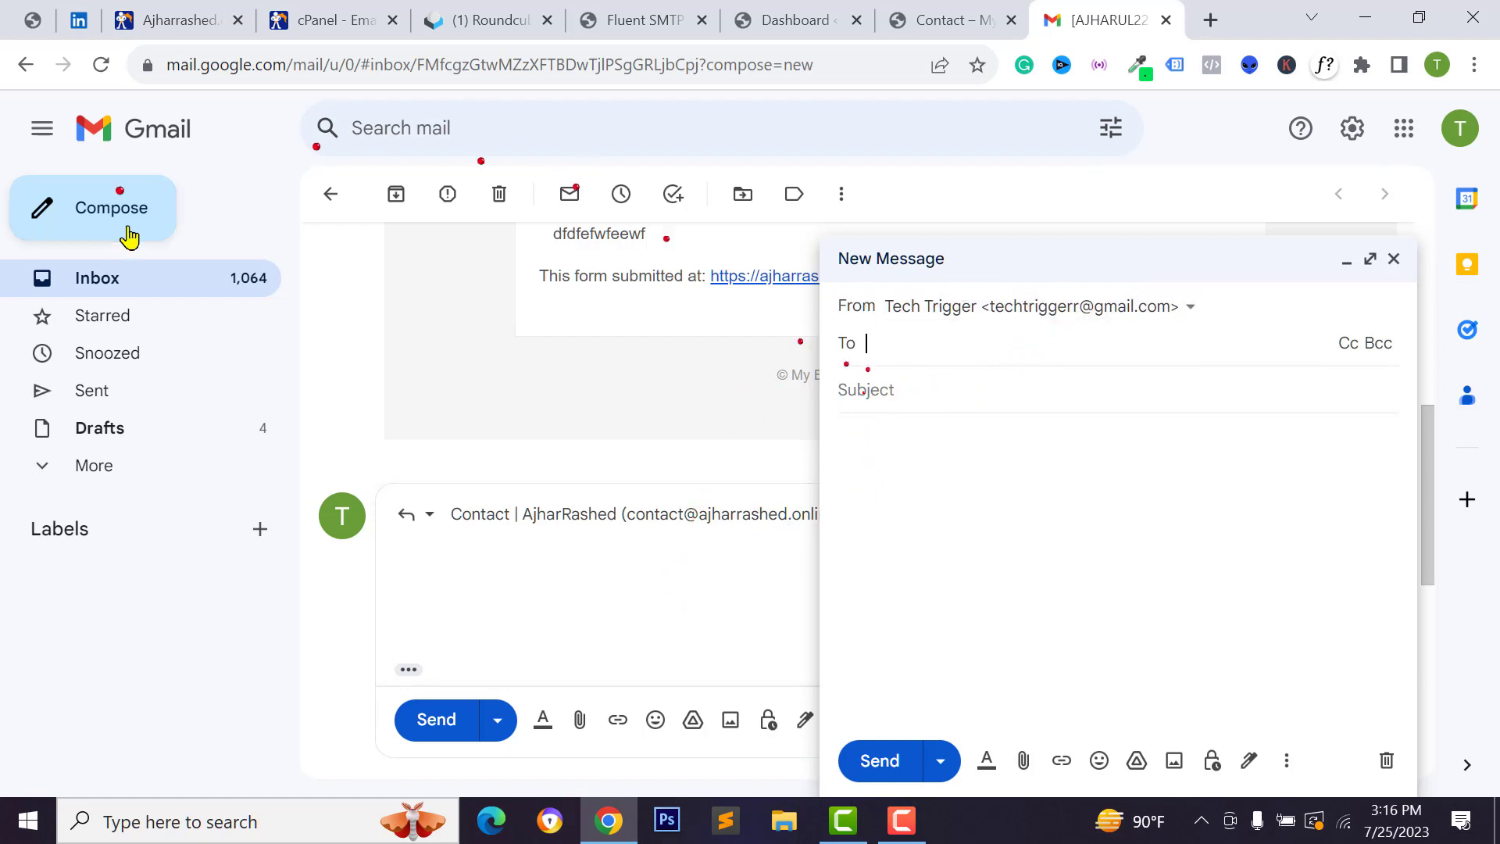
click(1403, 269)
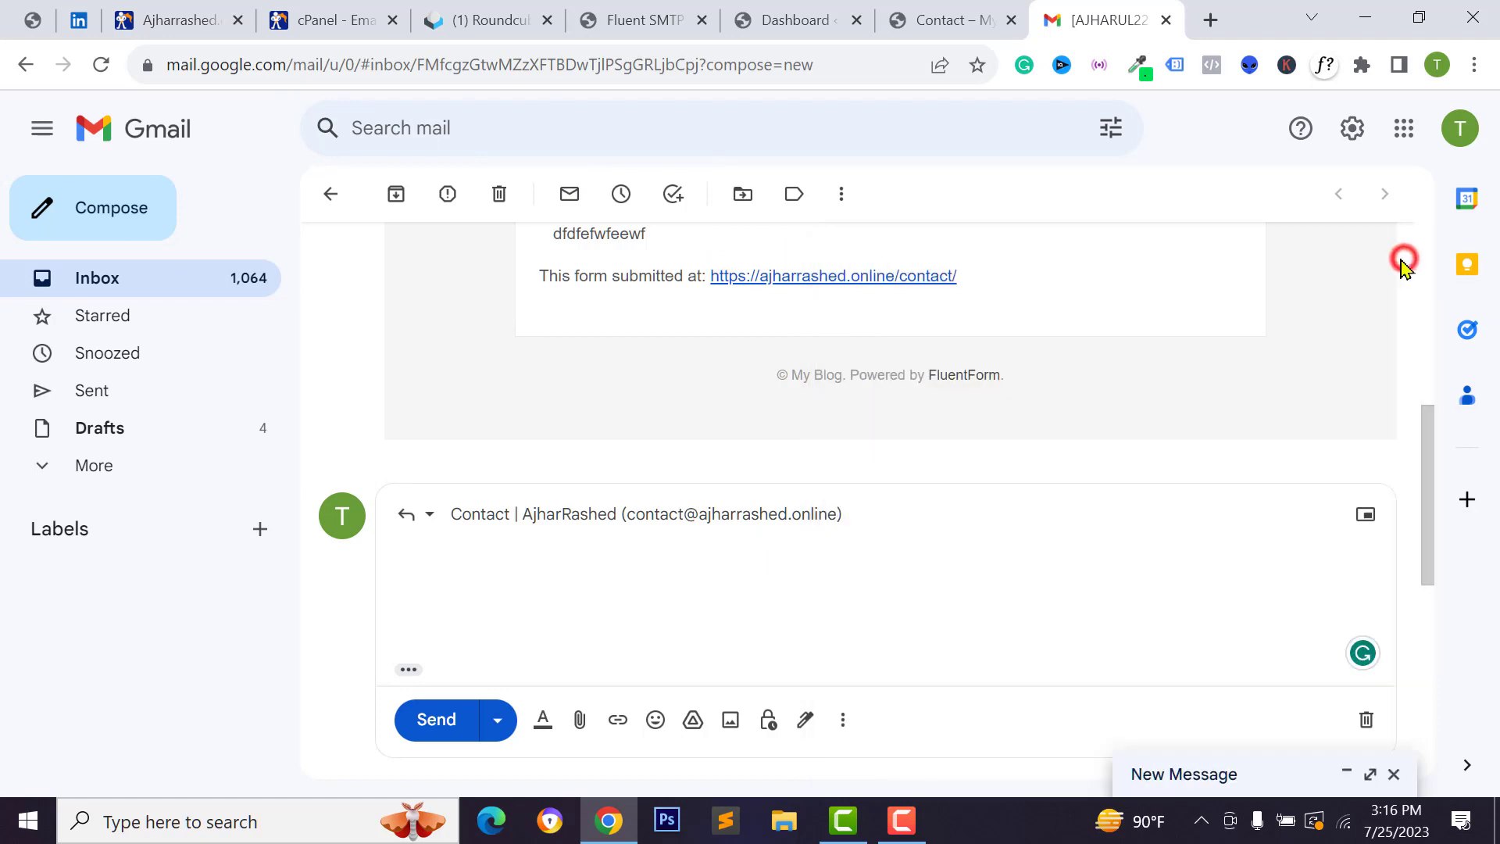
scroll(968, 360, up, 7)
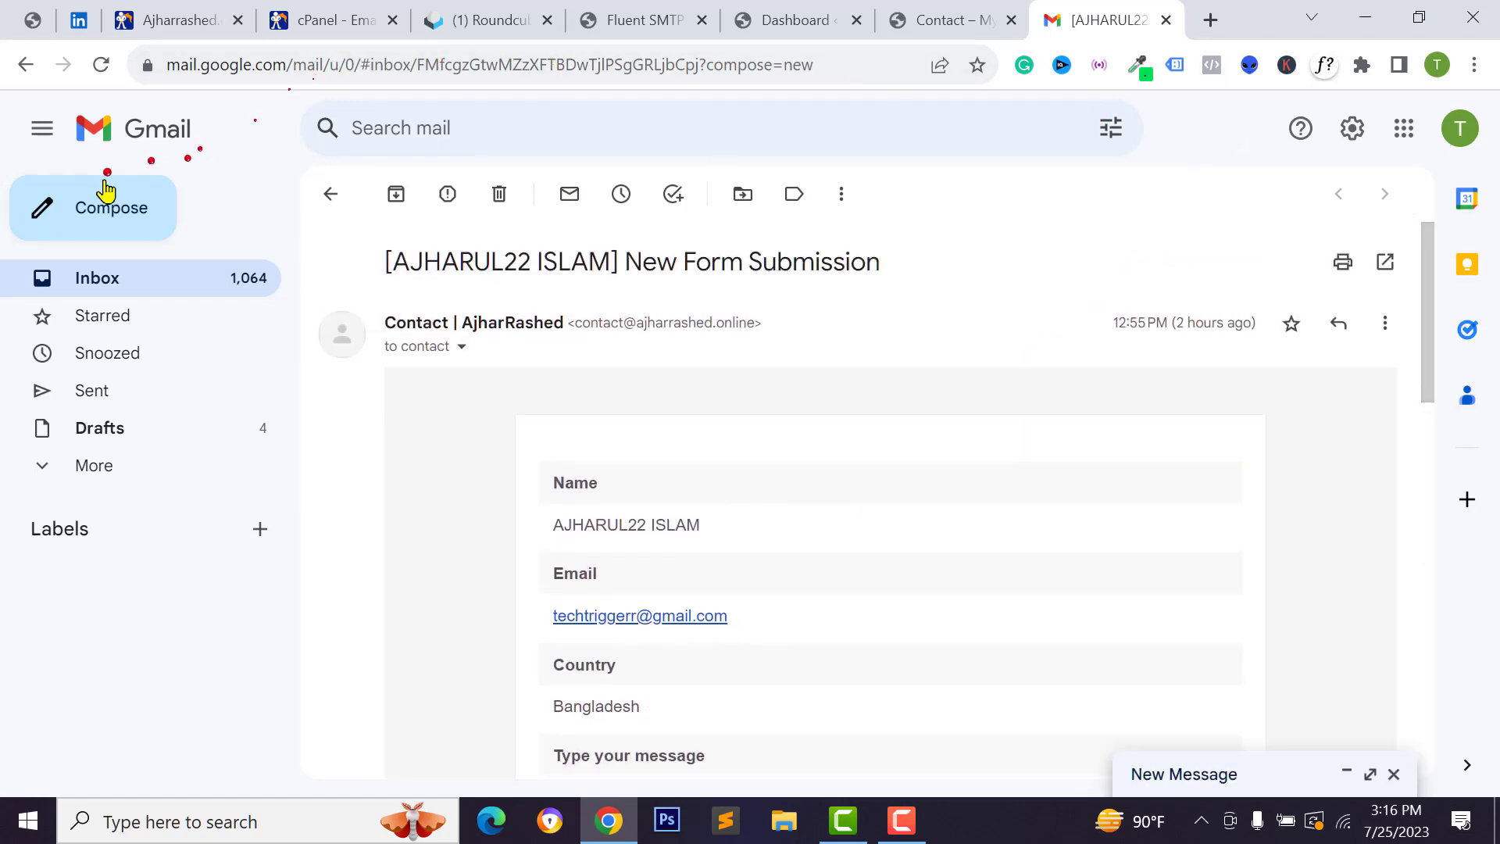
click(109, 275)
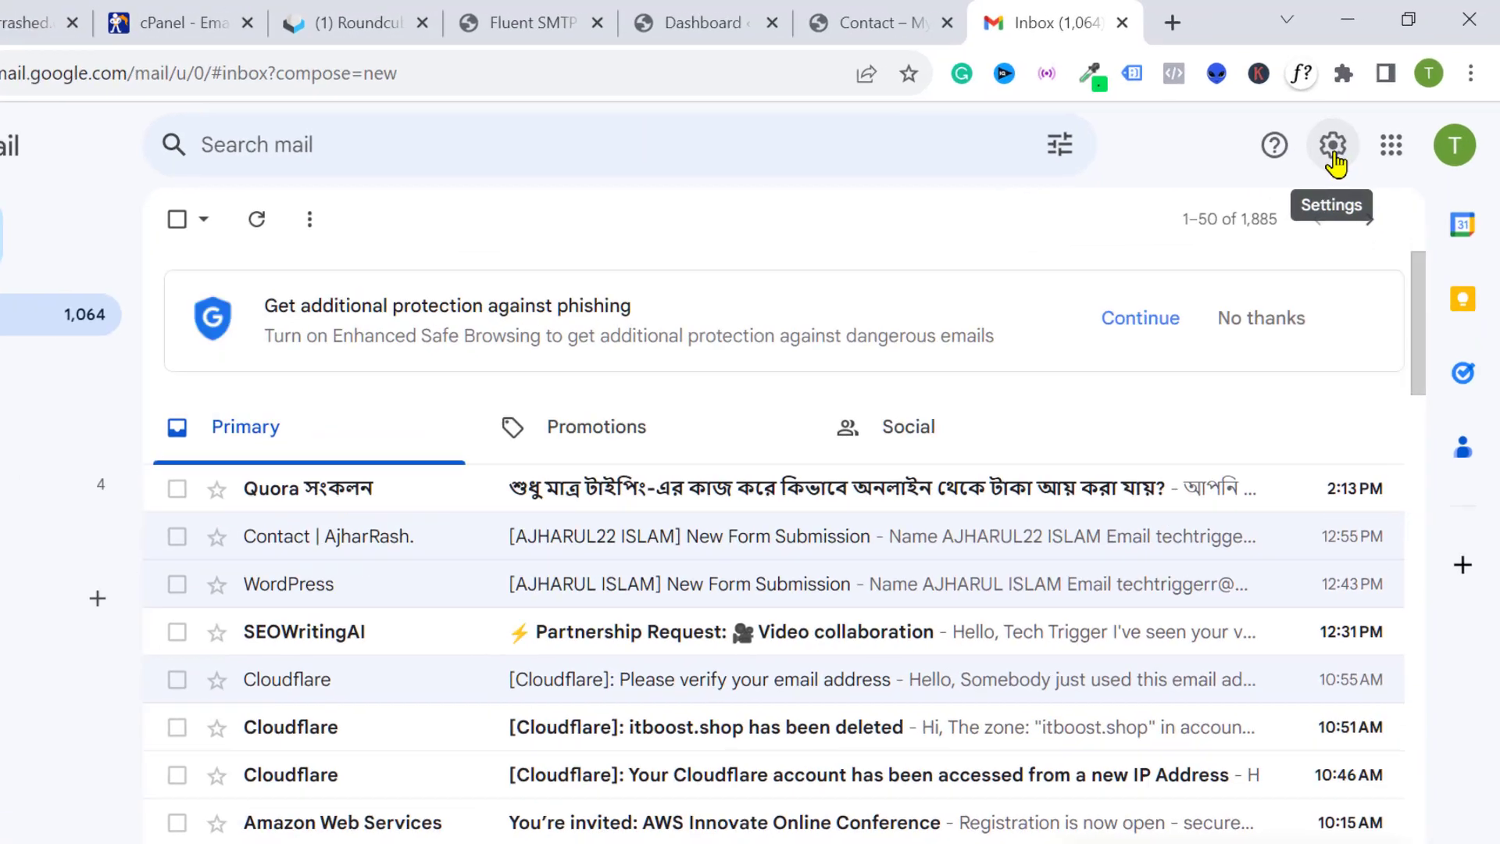
Open Gmail's full settings on Accounts and Import and begin adding another Send mail as address.
click(1351, 132)
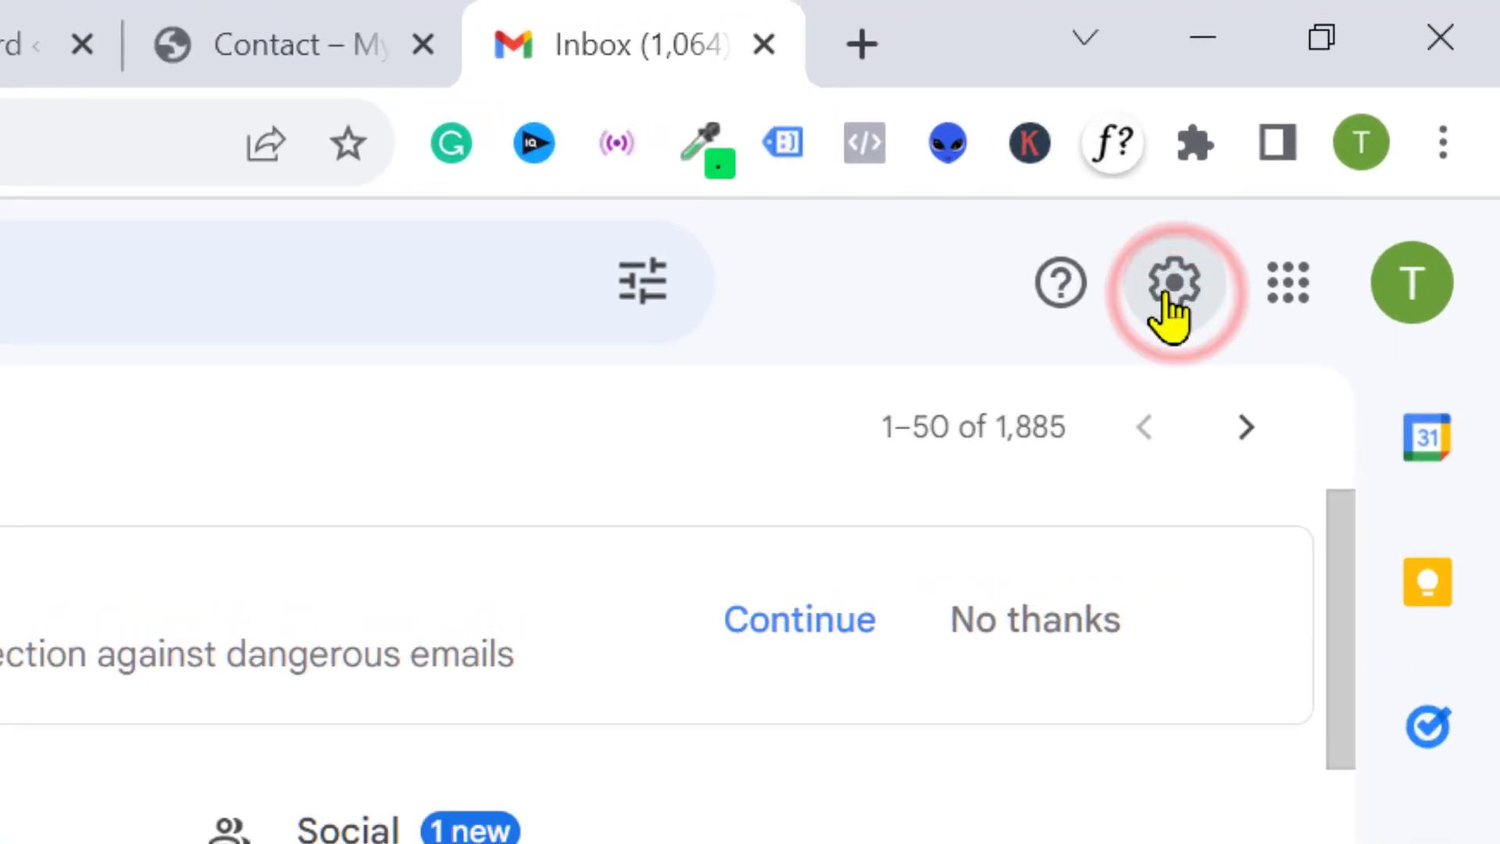
click(1164, 297)
click(1058, 438)
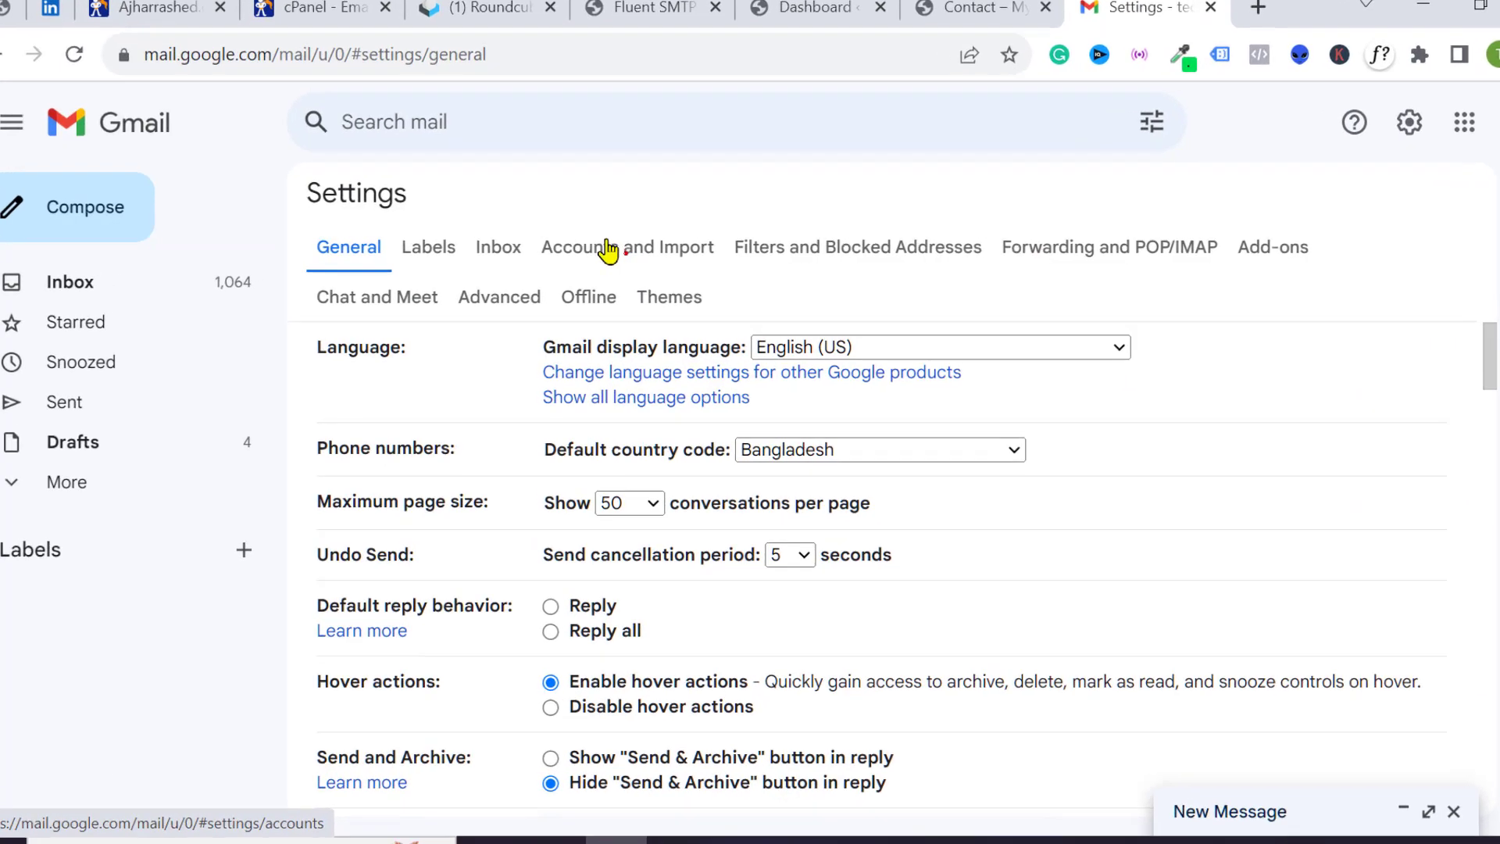
click(609, 246)
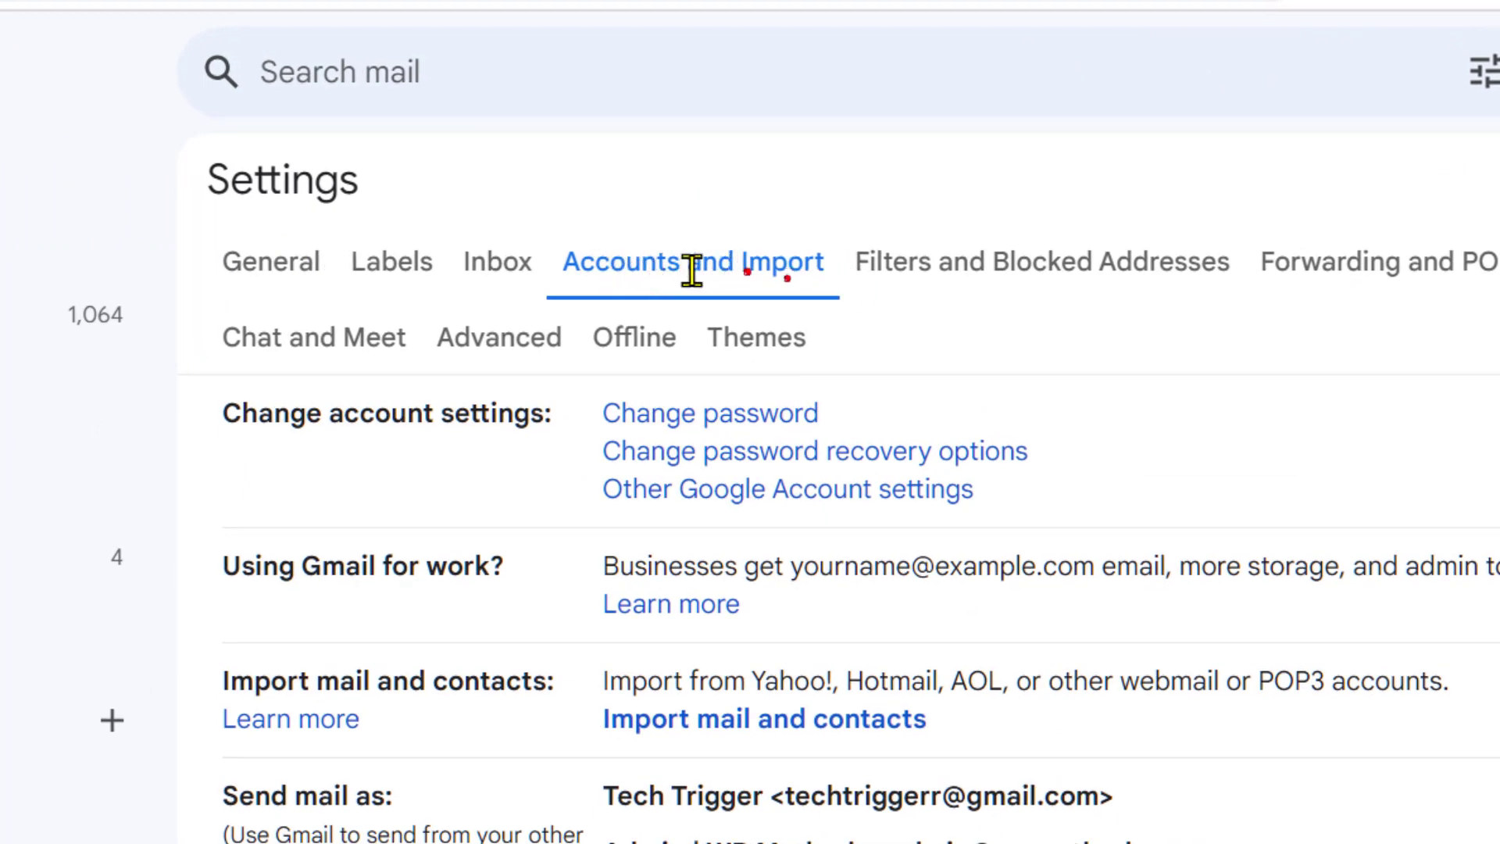
scroll(689, 776, down, 3)
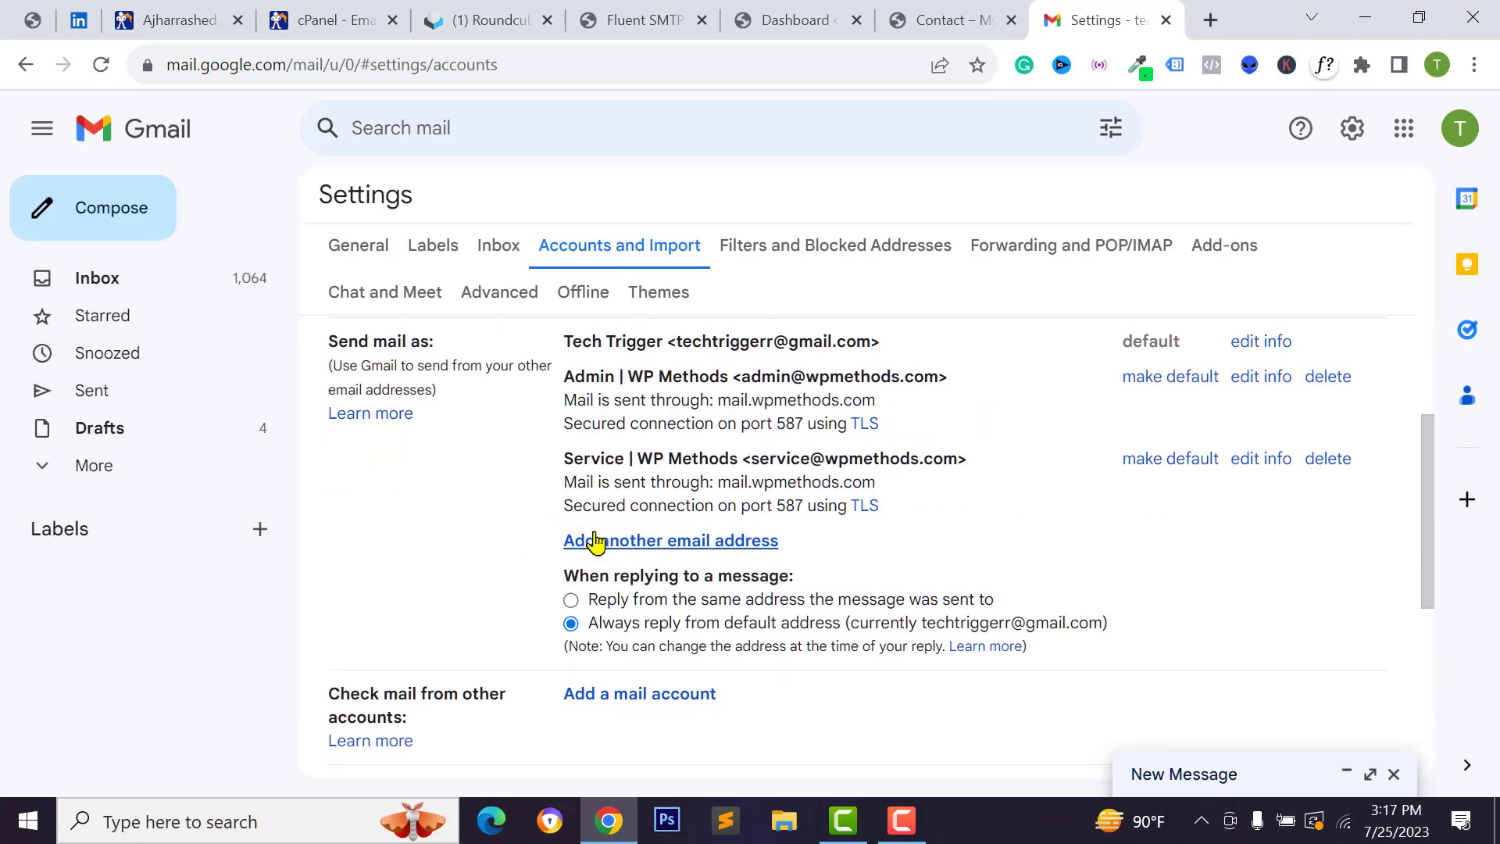
click(694, 542)
Replace the sender name in the new address form with the copied Contact display name.
click(745, 296)
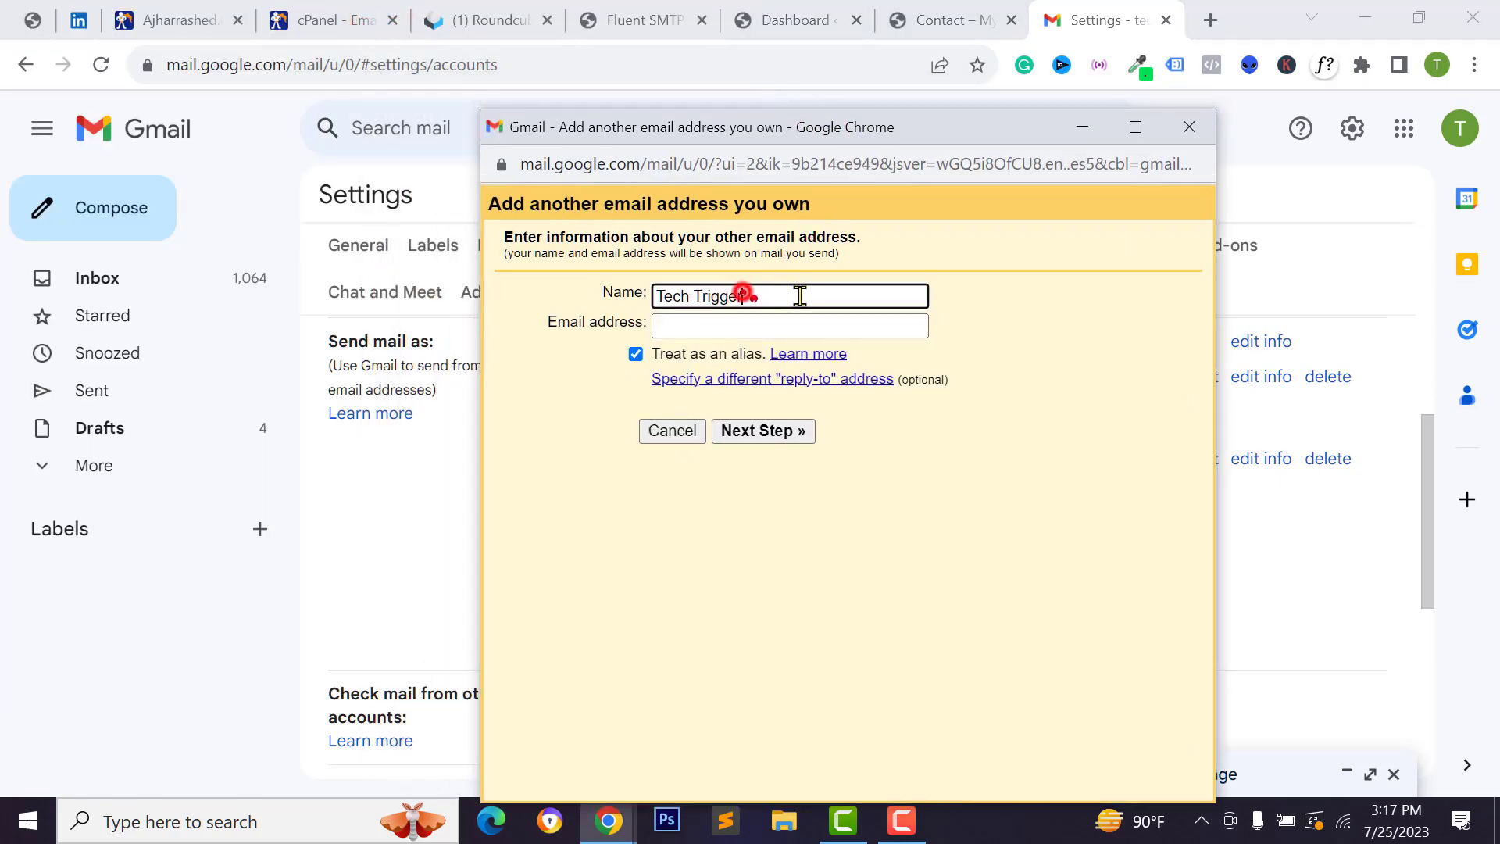
triple_click(753, 295)
text(Contact | Ajhar Rashed)
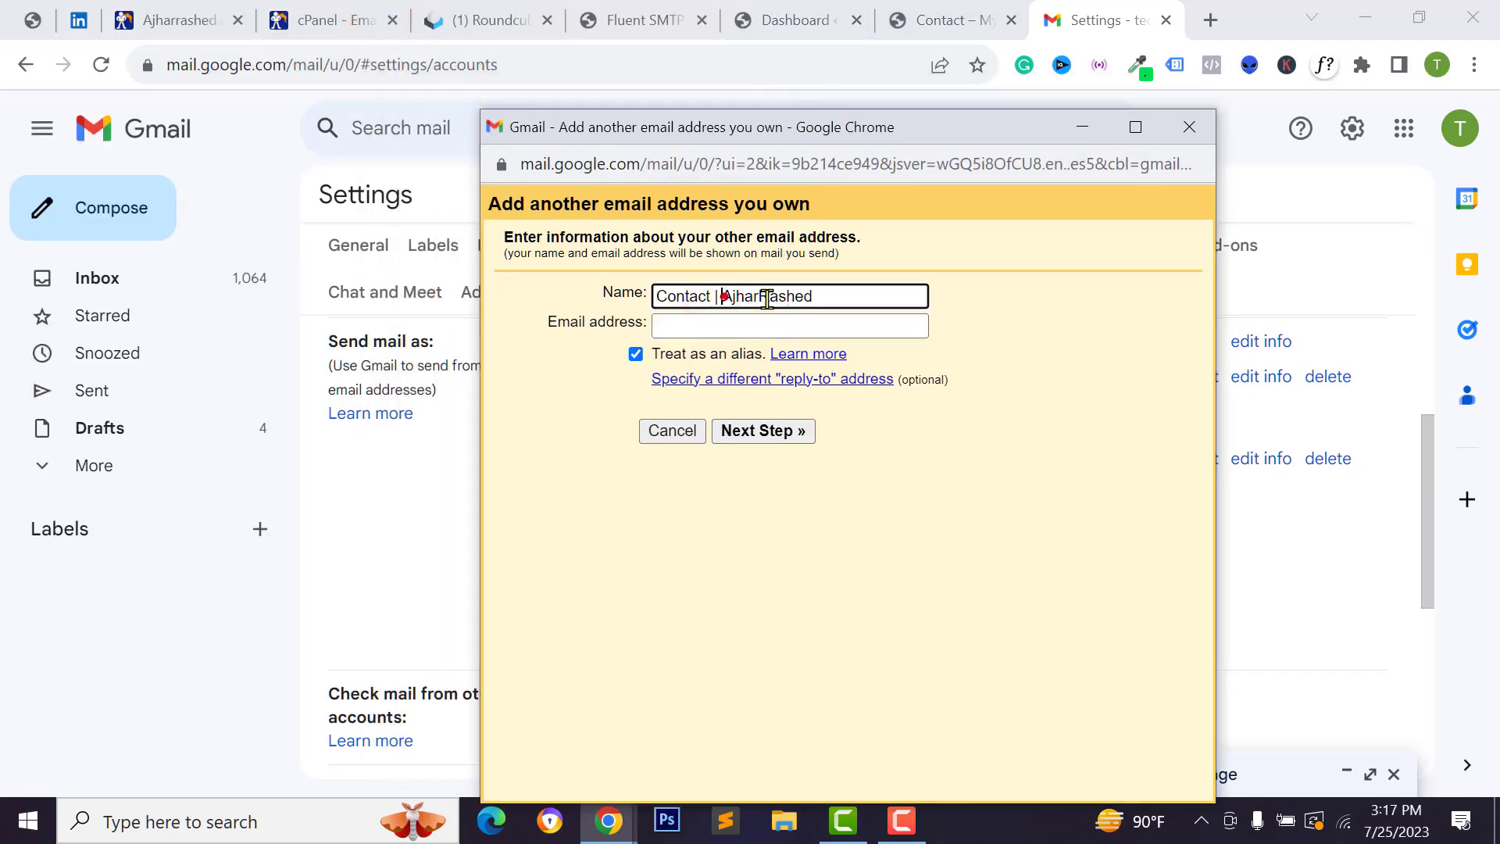
click(704, 324)
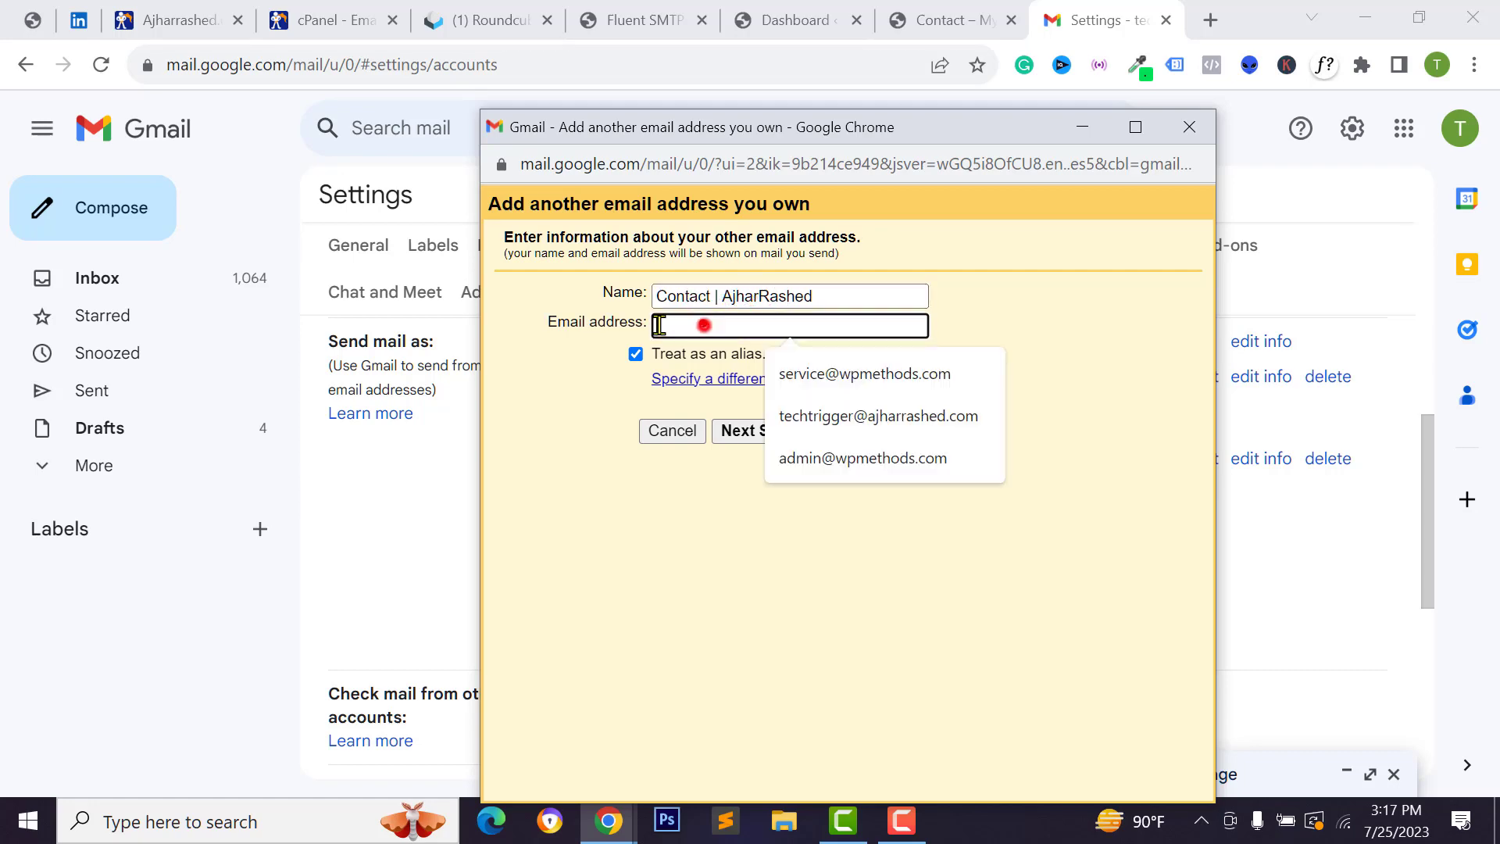
Copy the contact mailbox username from cPanel Connect Devices into Email address and continue.
click(326, 20)
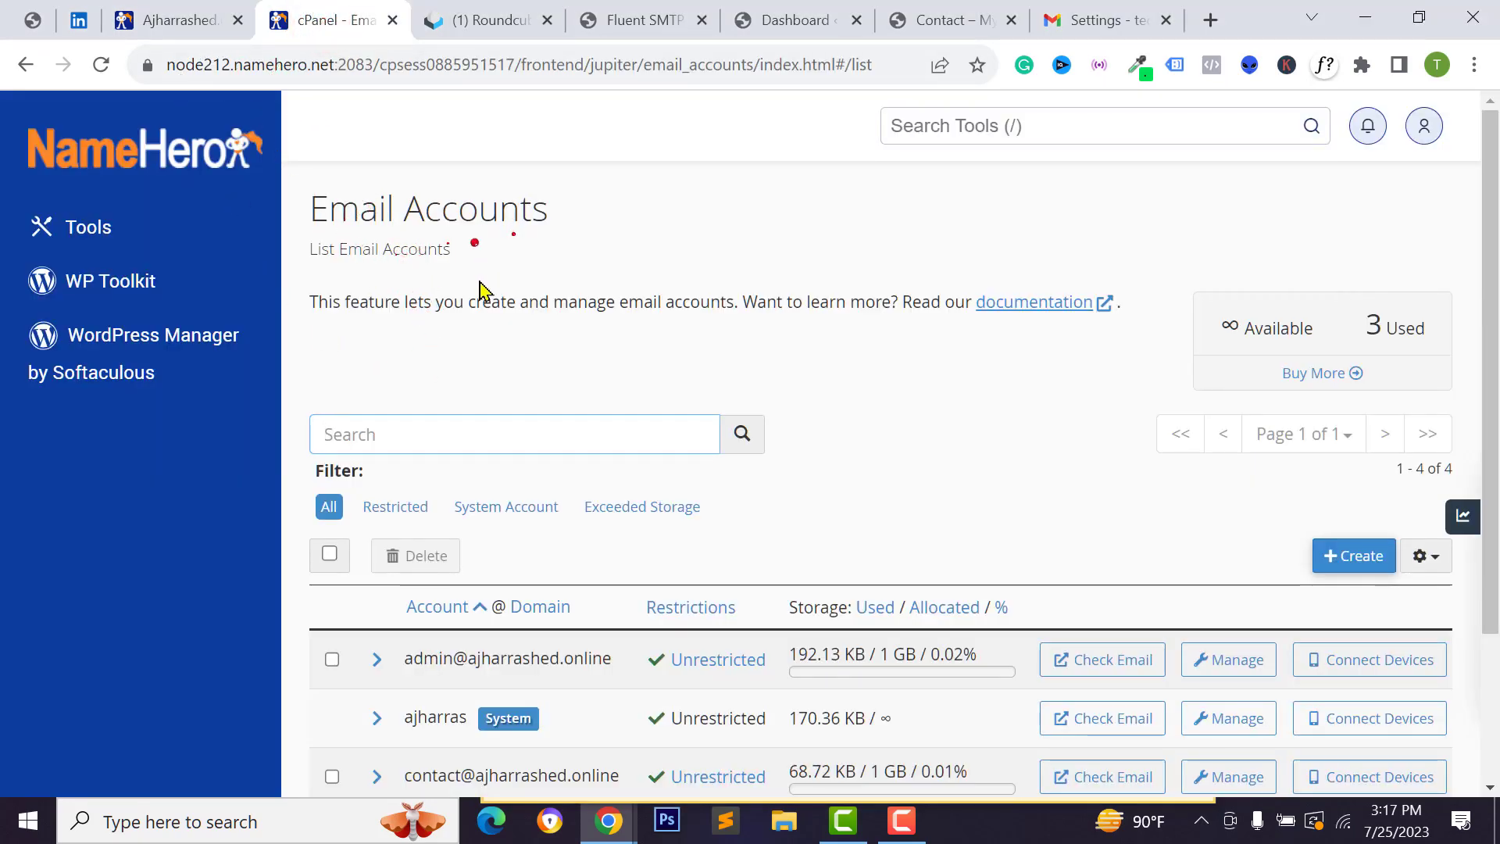
scroll(479, 291, down, 3)
click(1362, 581)
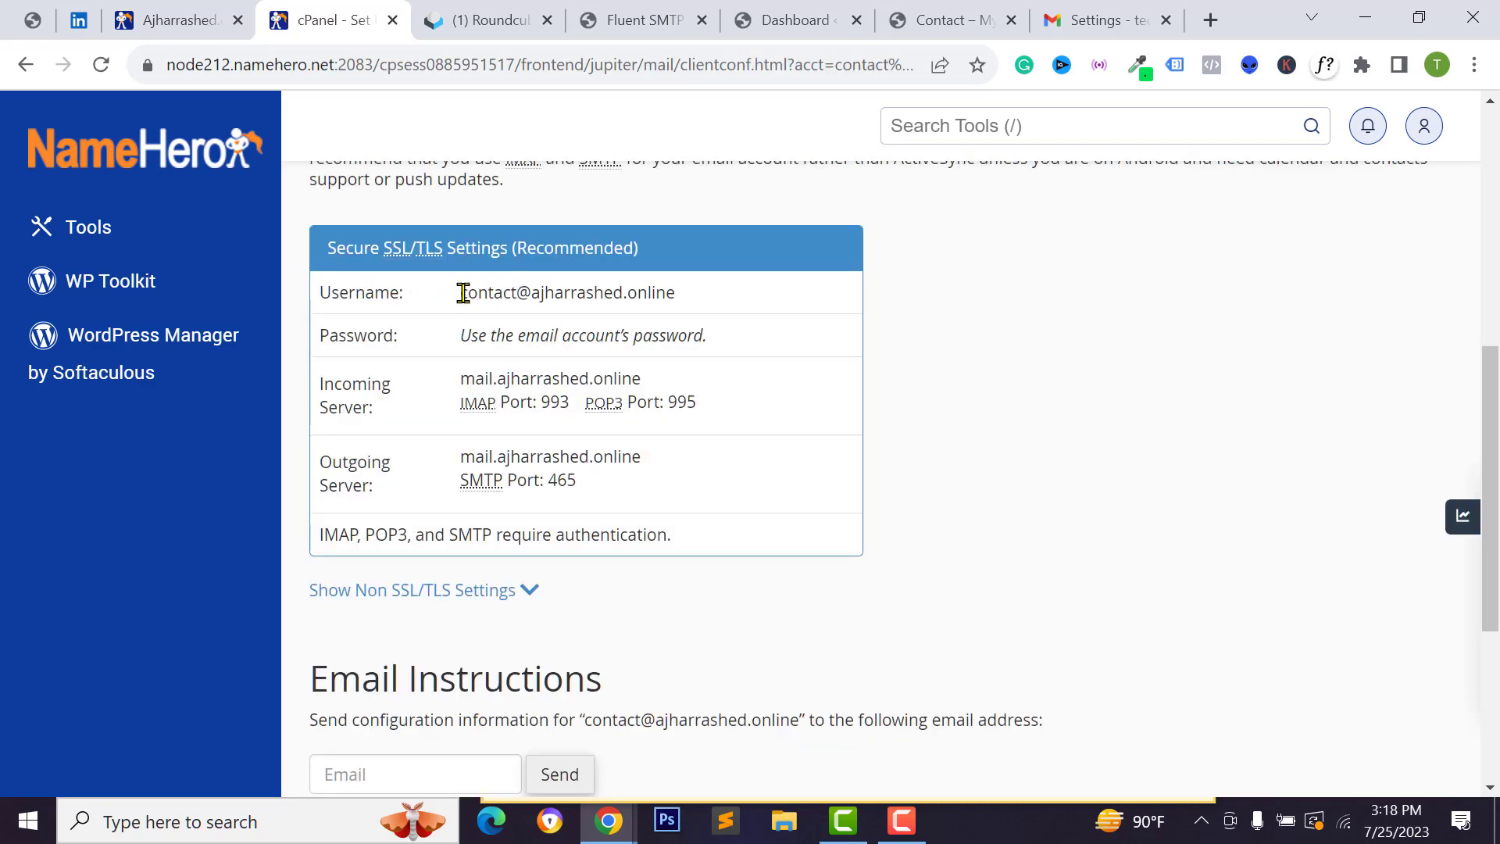
drag(547, 296, 691, 297)
key(ctrl+c)
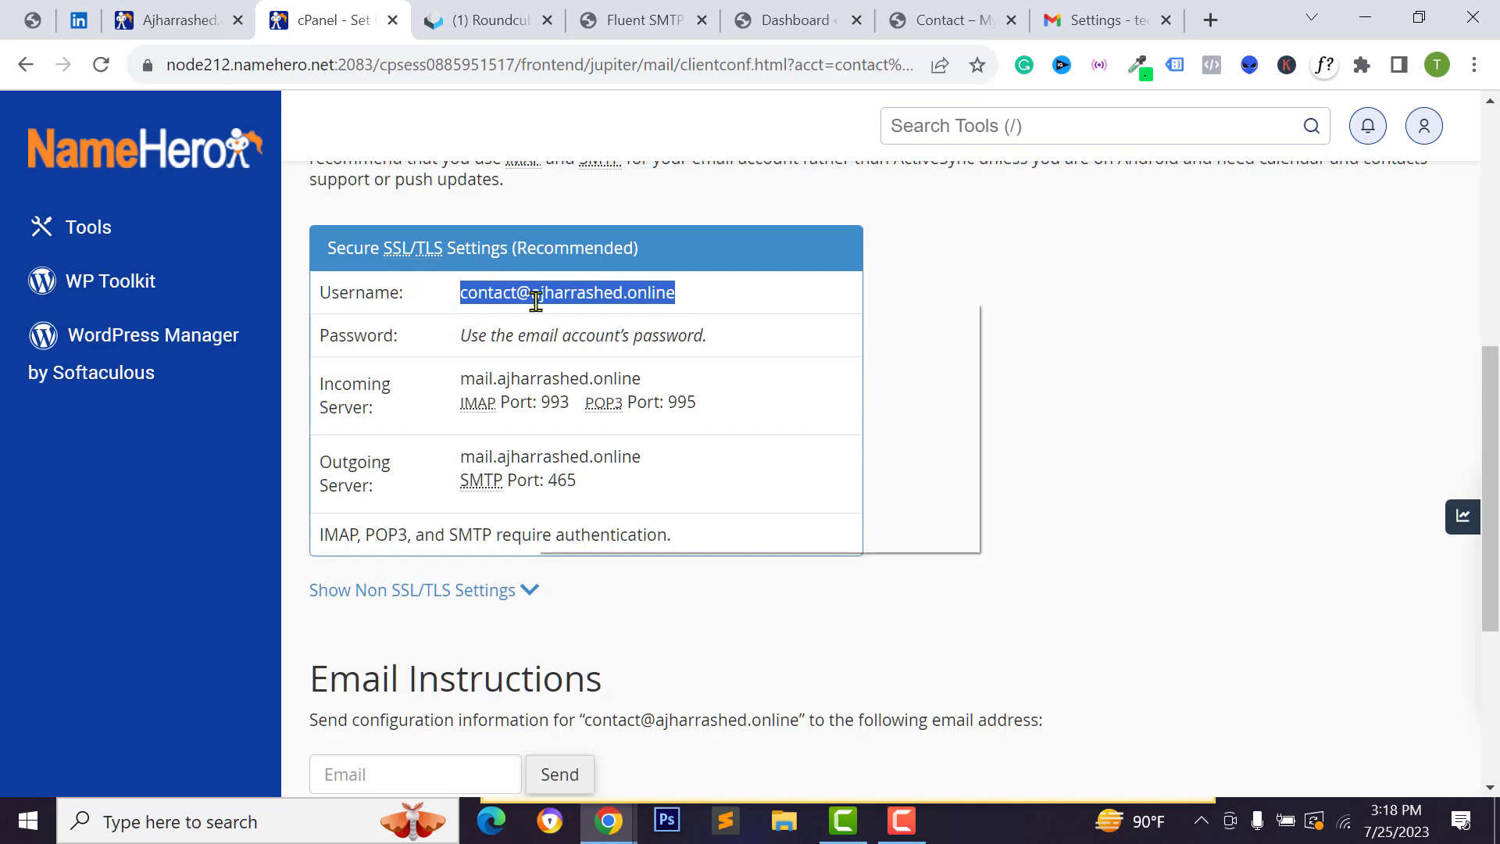
click(603, 822)
click(693, 738)
click(750, 325)
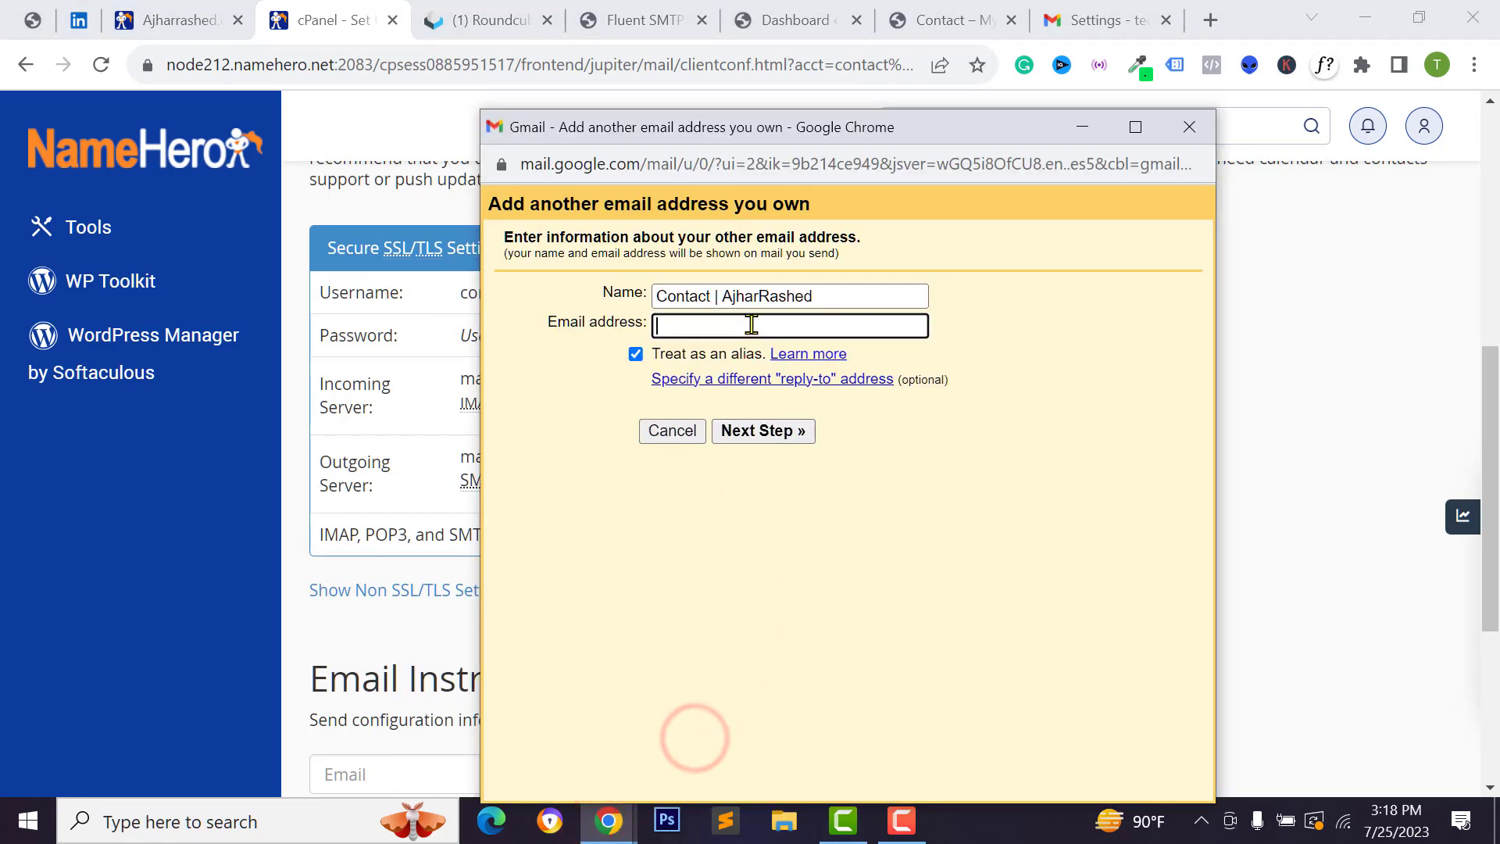
right_click(752, 325)
click(809, 504)
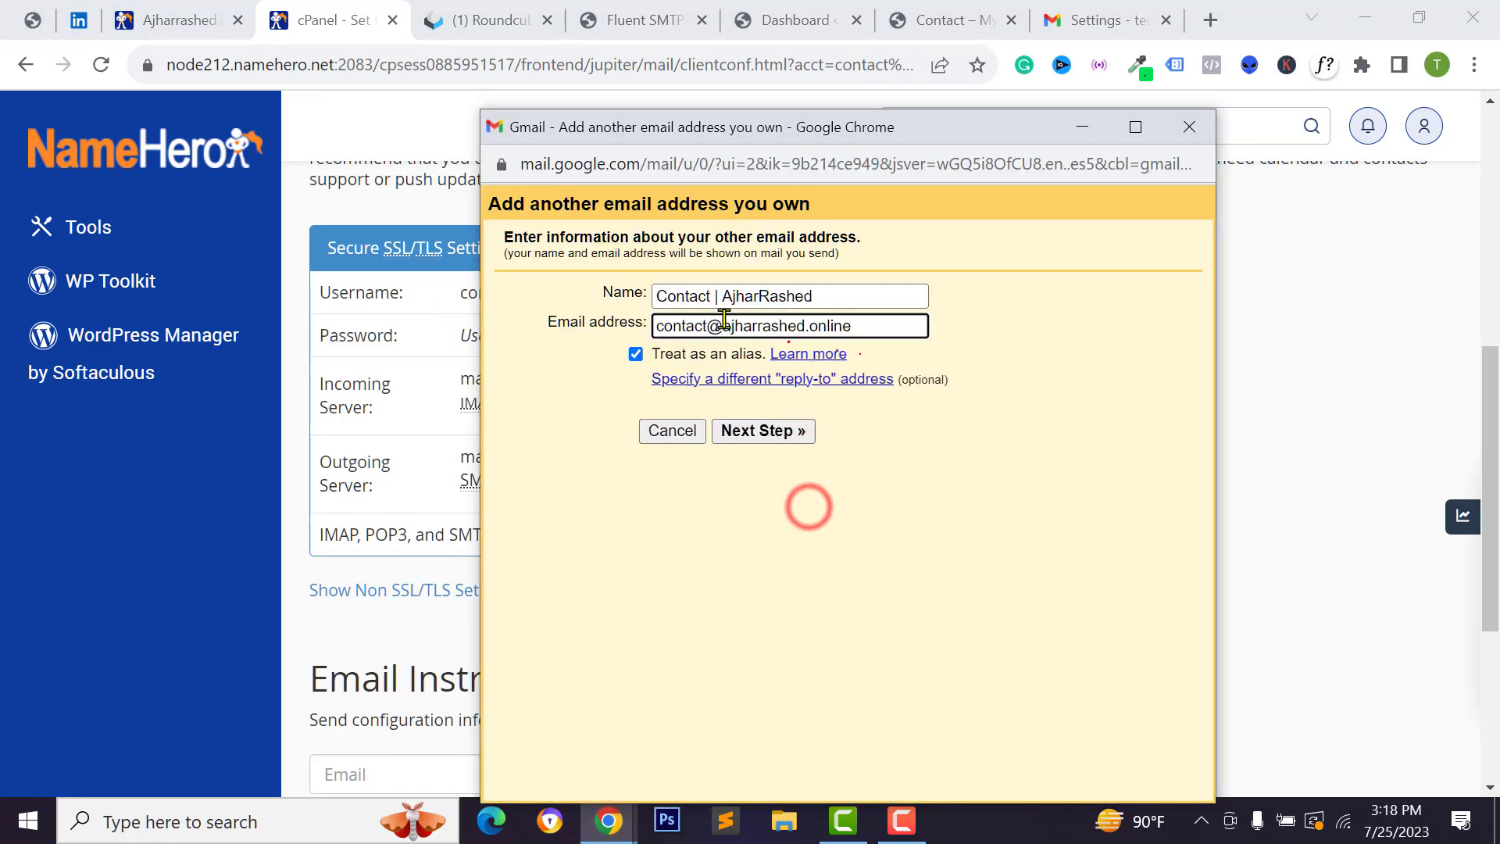
click(752, 436)
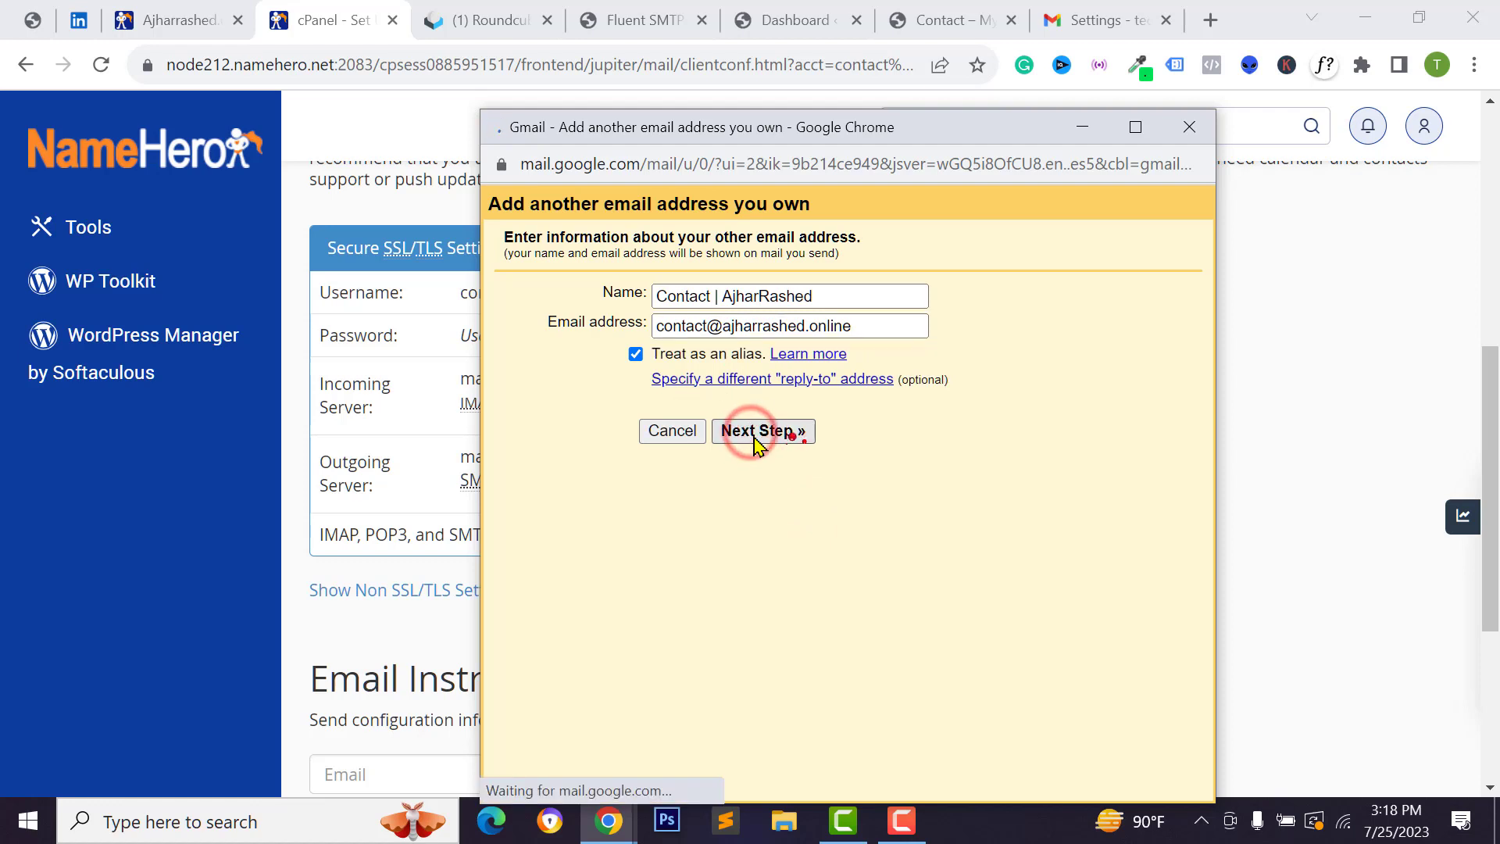
Copy the outgoing mail server name from cPanel's mail connection settings.
click(752, 321)
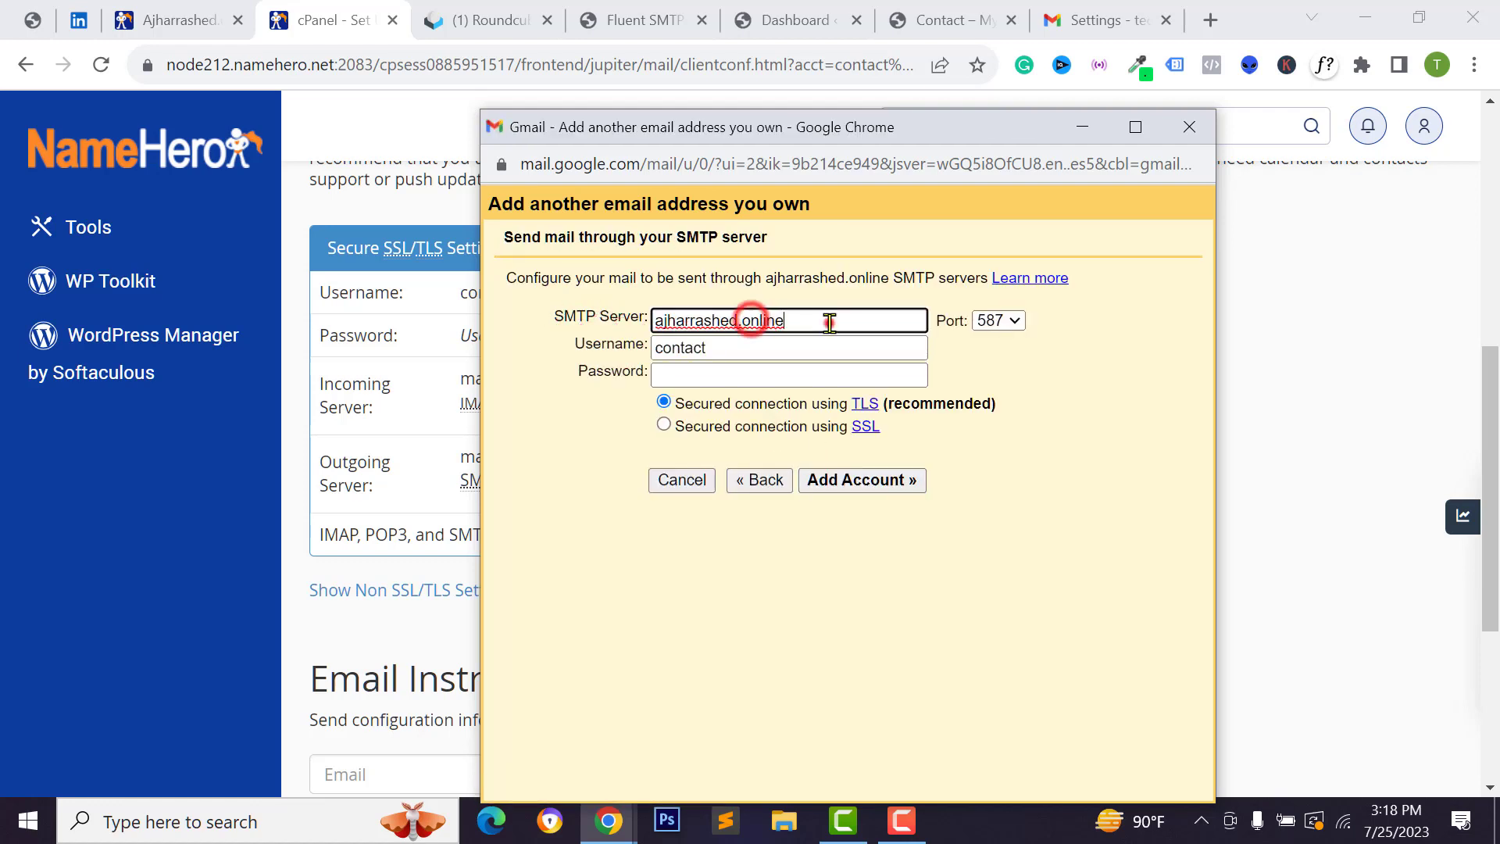
click(762, 348)
click(693, 346)
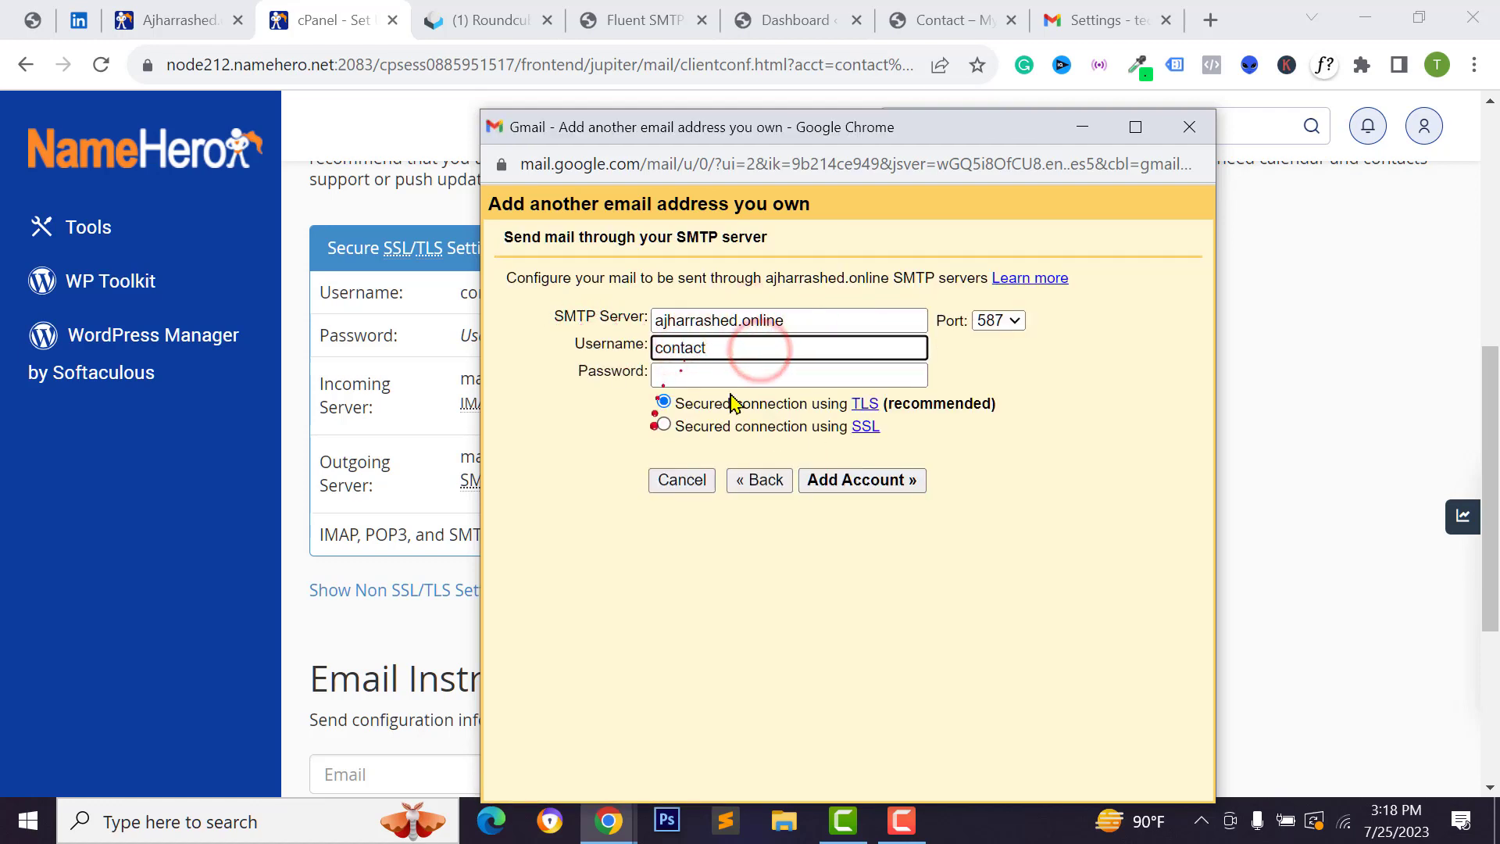
click(707, 375)
click(426, 486)
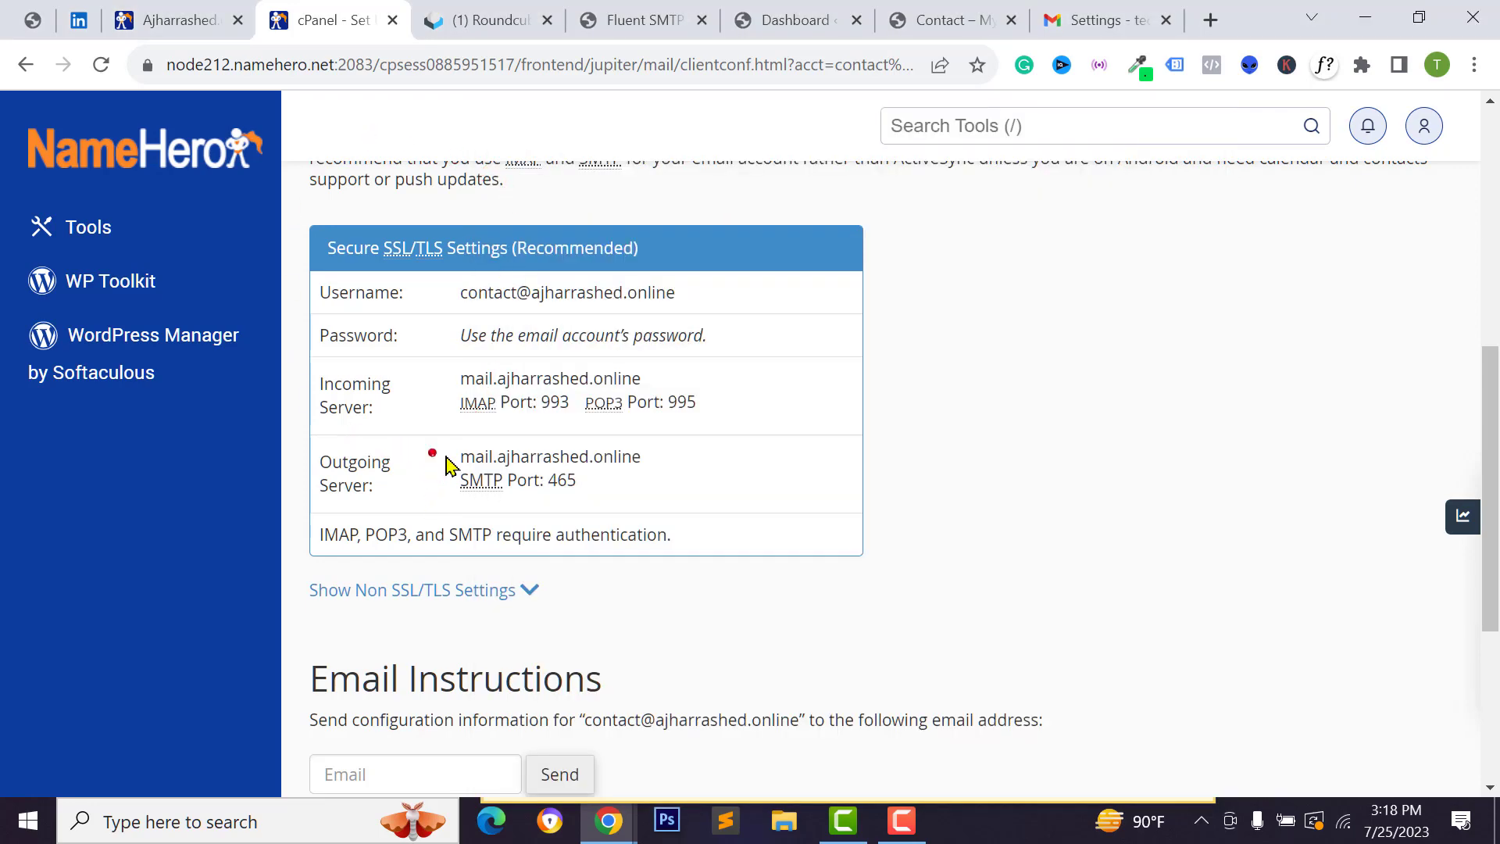
drag(459, 461, 653, 456)
right_click(614, 462)
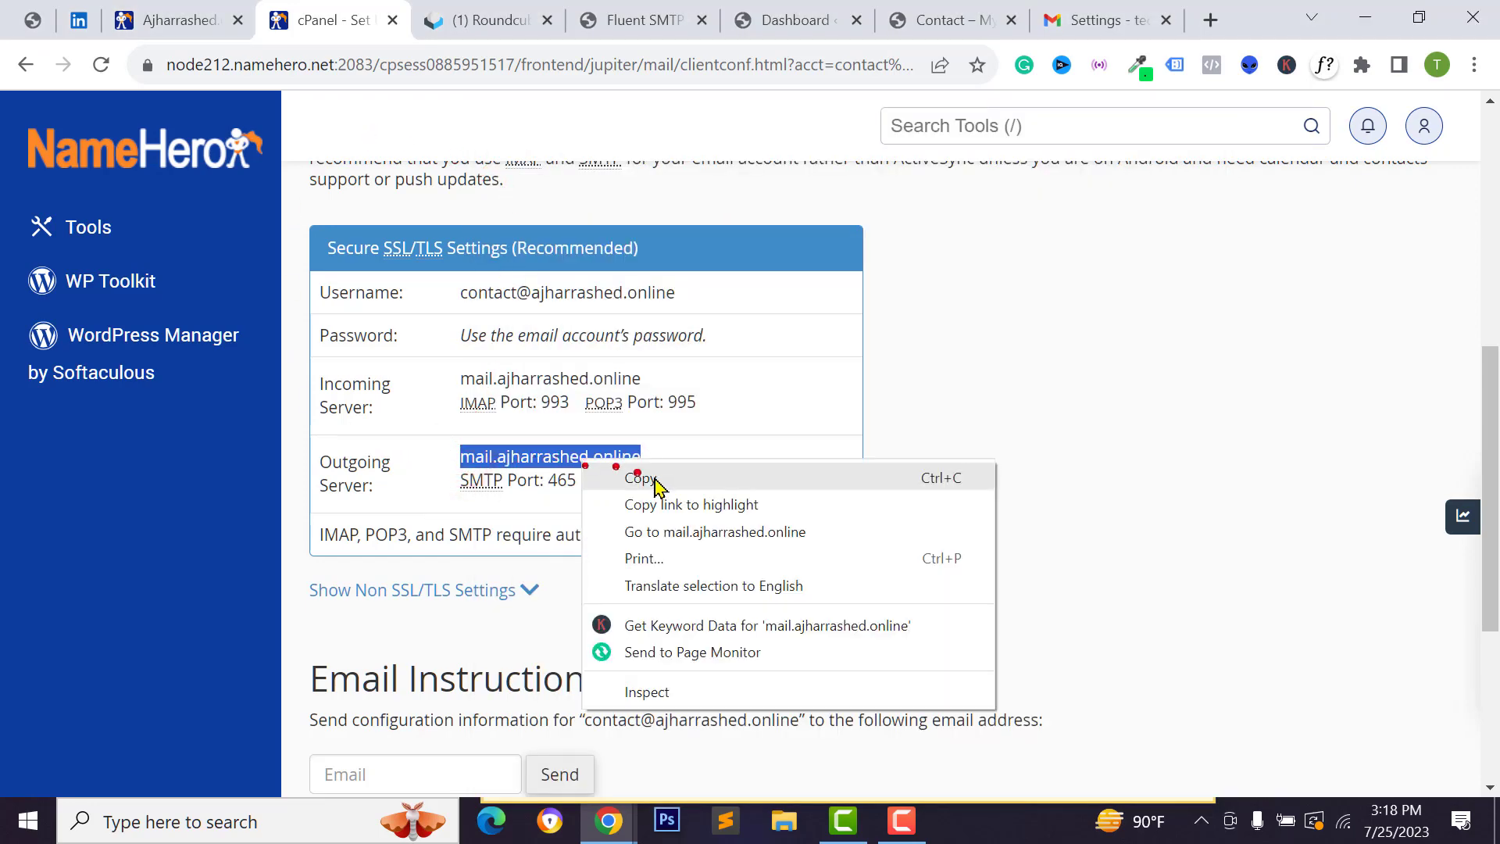
click(655, 477)
Paste the server name into SMTP Server and set the port to 465.
click(613, 820)
click(731, 770)
right_click(742, 320)
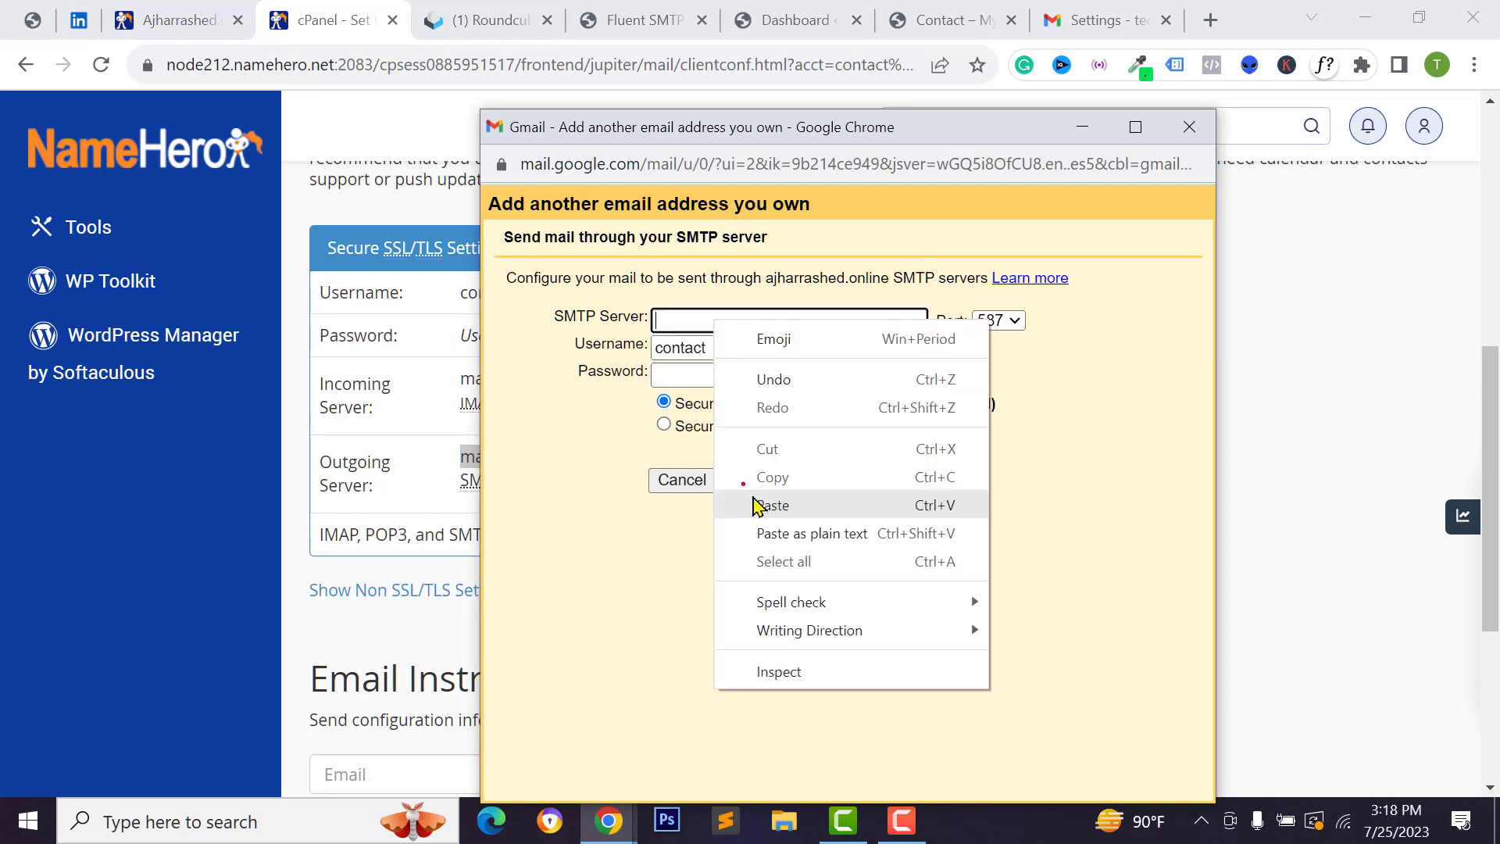
click(752, 500)
click(797, 329)
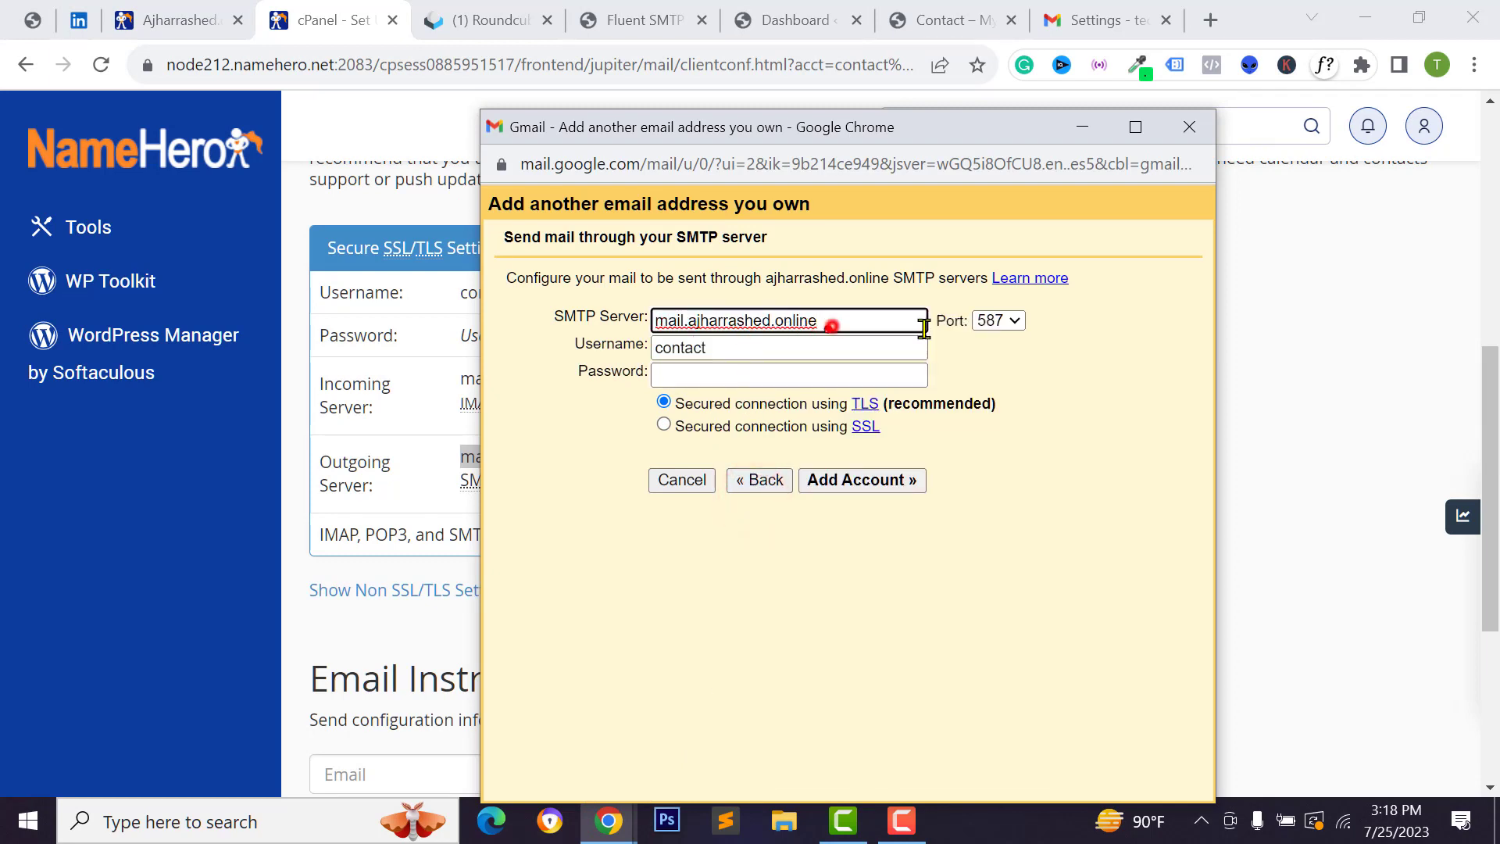
click(986, 323)
click(991, 359)
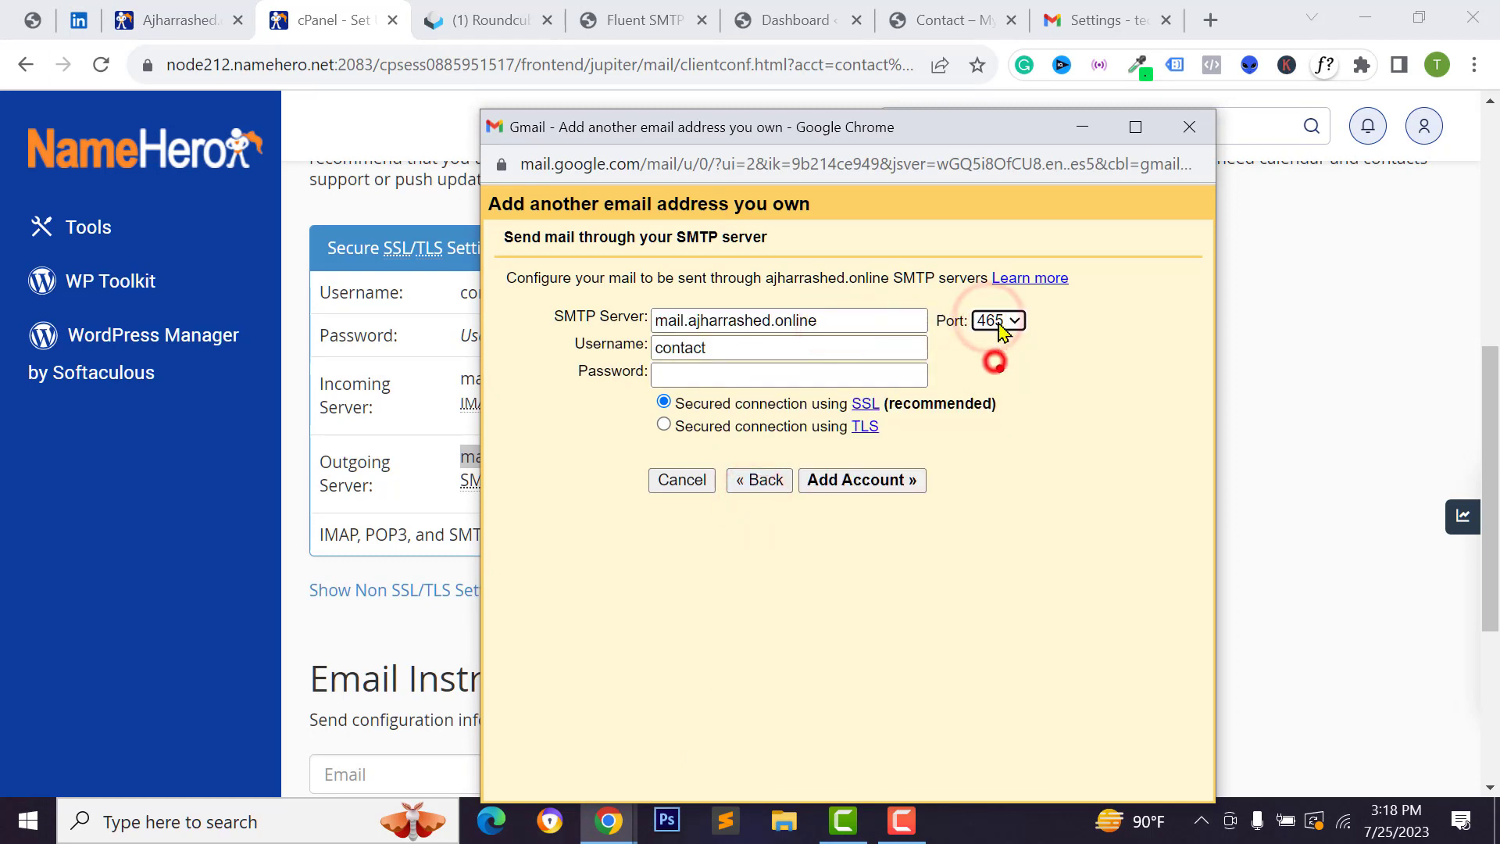
Fill in the full contact mailbox username and the mailbox password, then submit with Add Account.
drag(801, 125, 1010, 118)
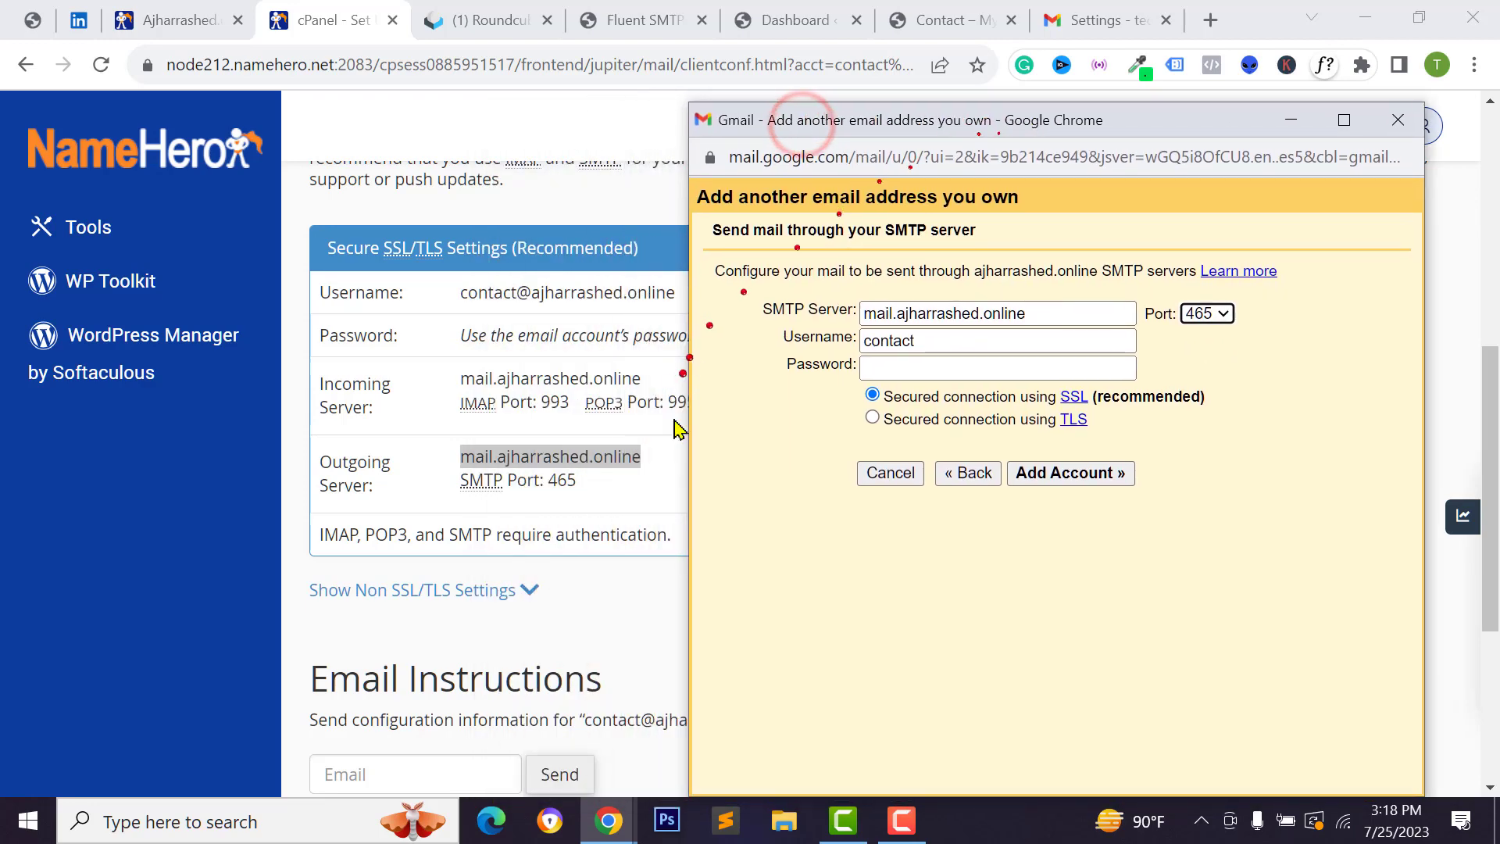
click(938, 353)
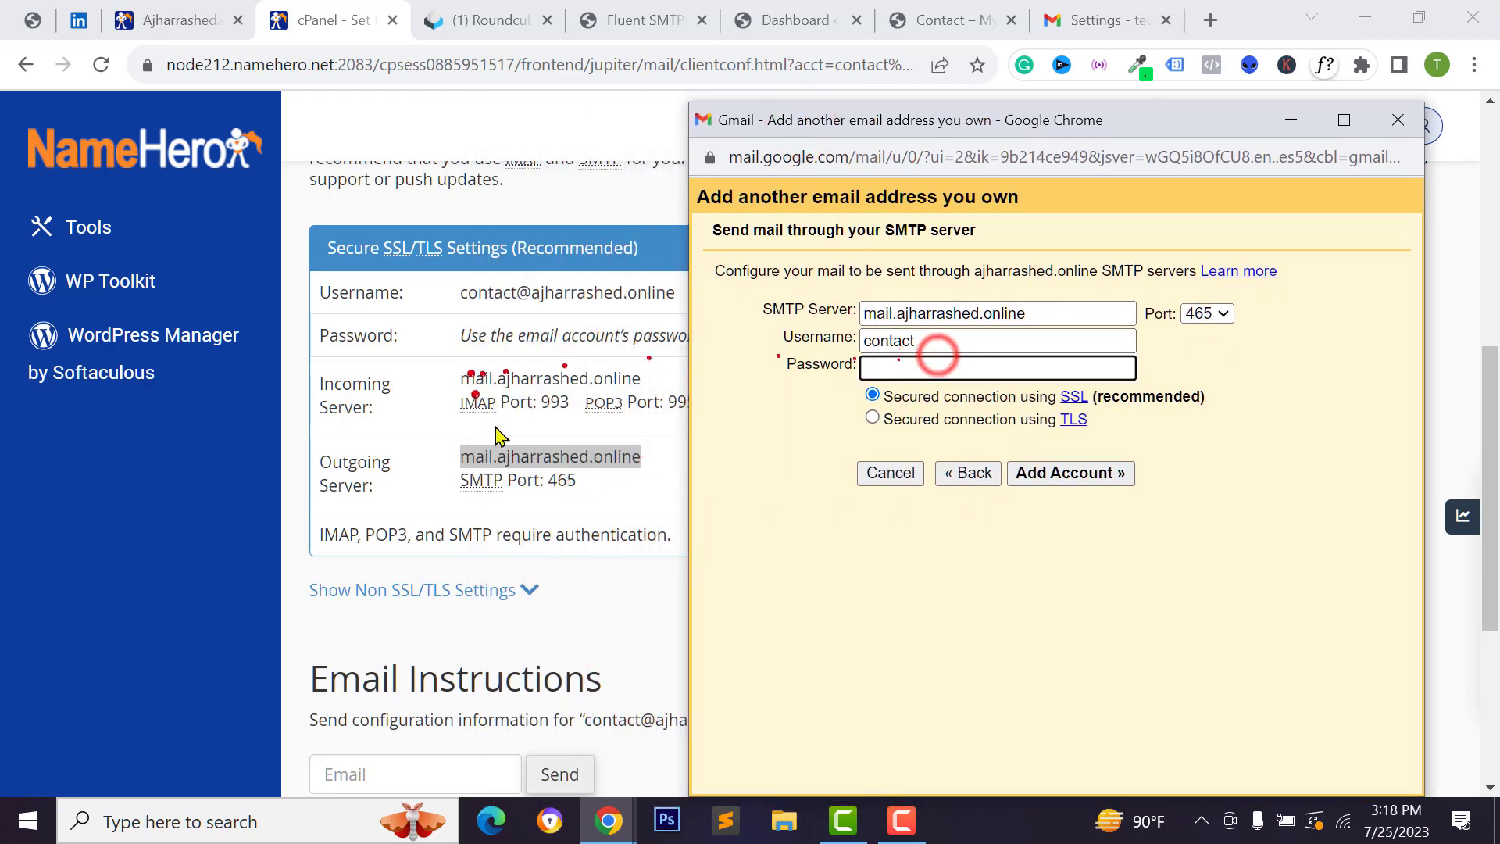
click(462, 290)
drag(467, 291, 740, 301)
right_click(603, 309)
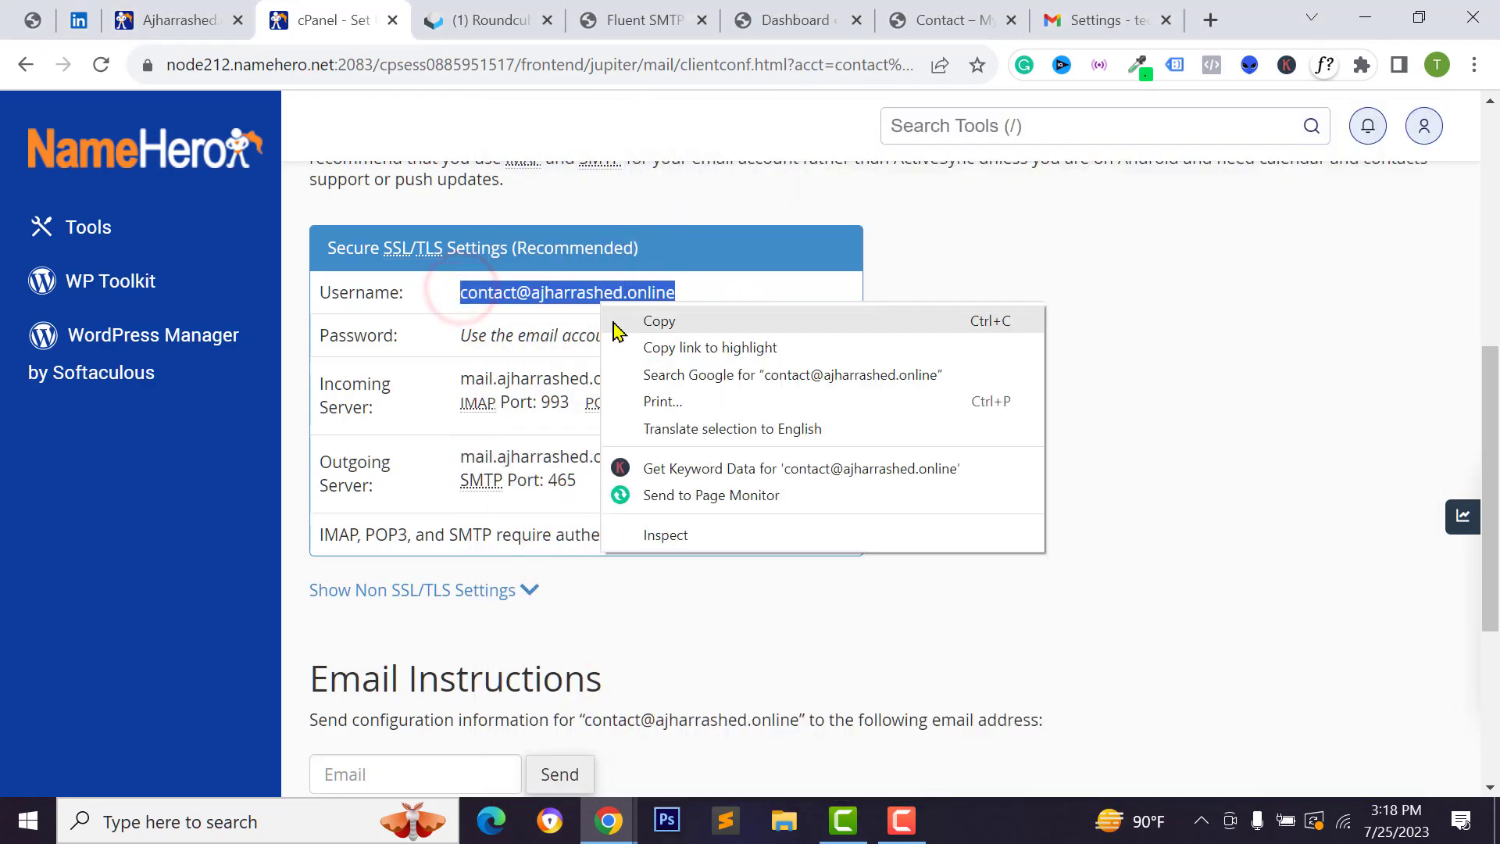
click(654, 321)
key(alt+Tab)
right_click(954, 338)
click(982, 461)
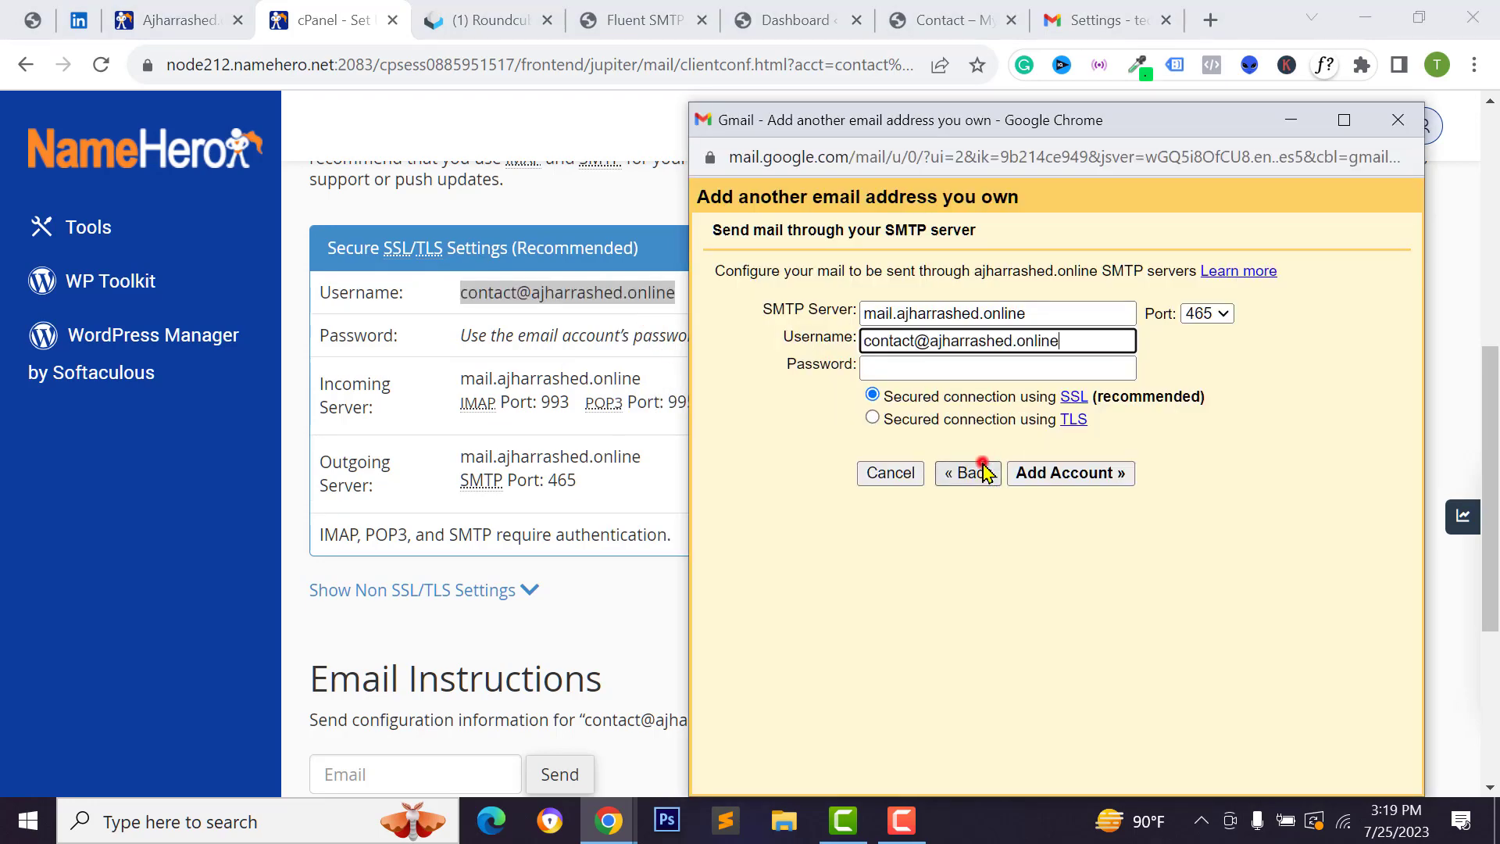
right_click(863, 367)
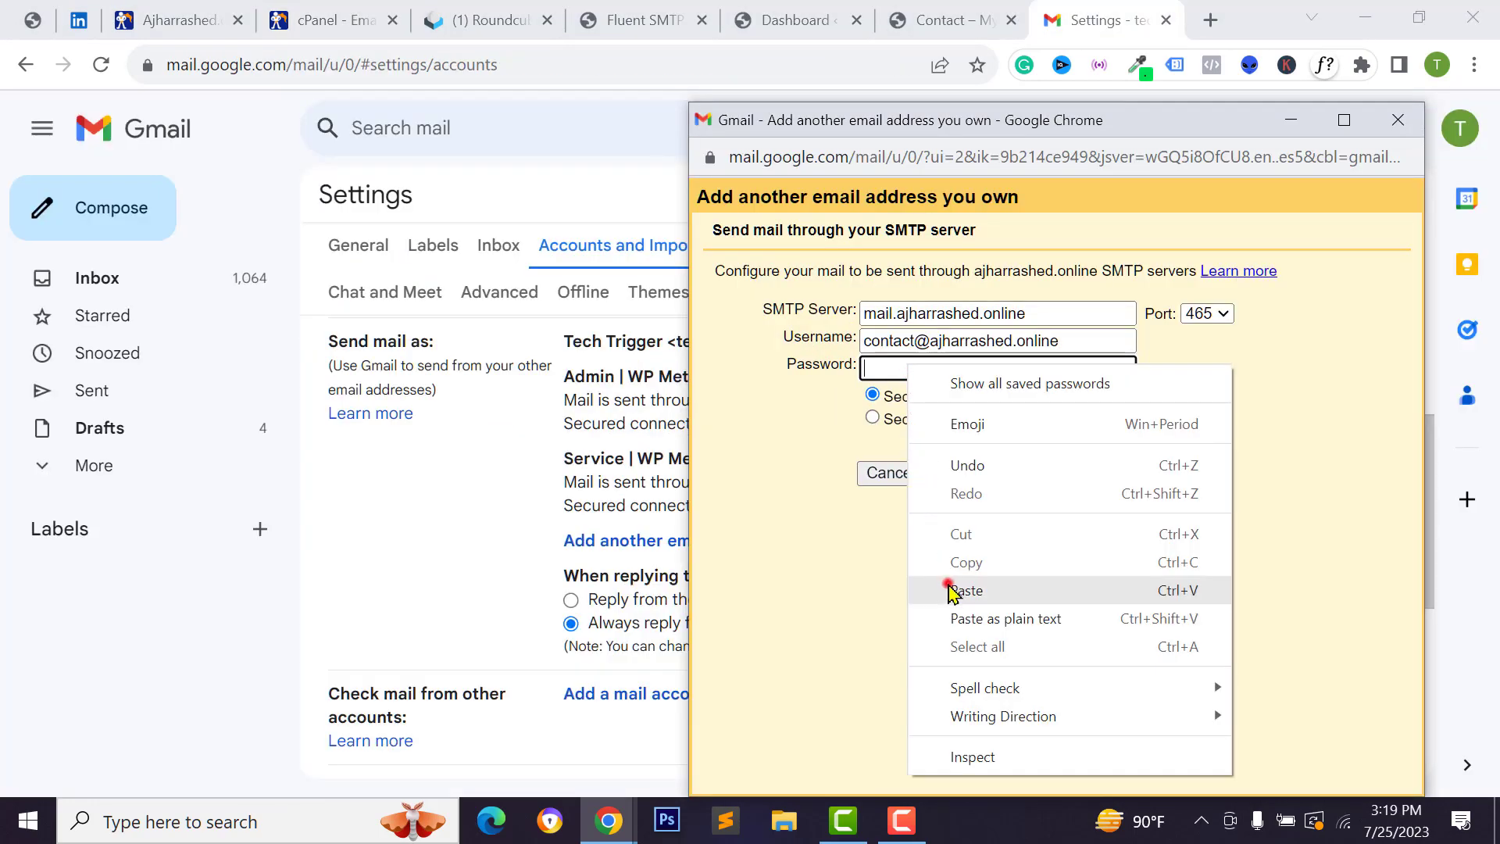
click(947, 586)
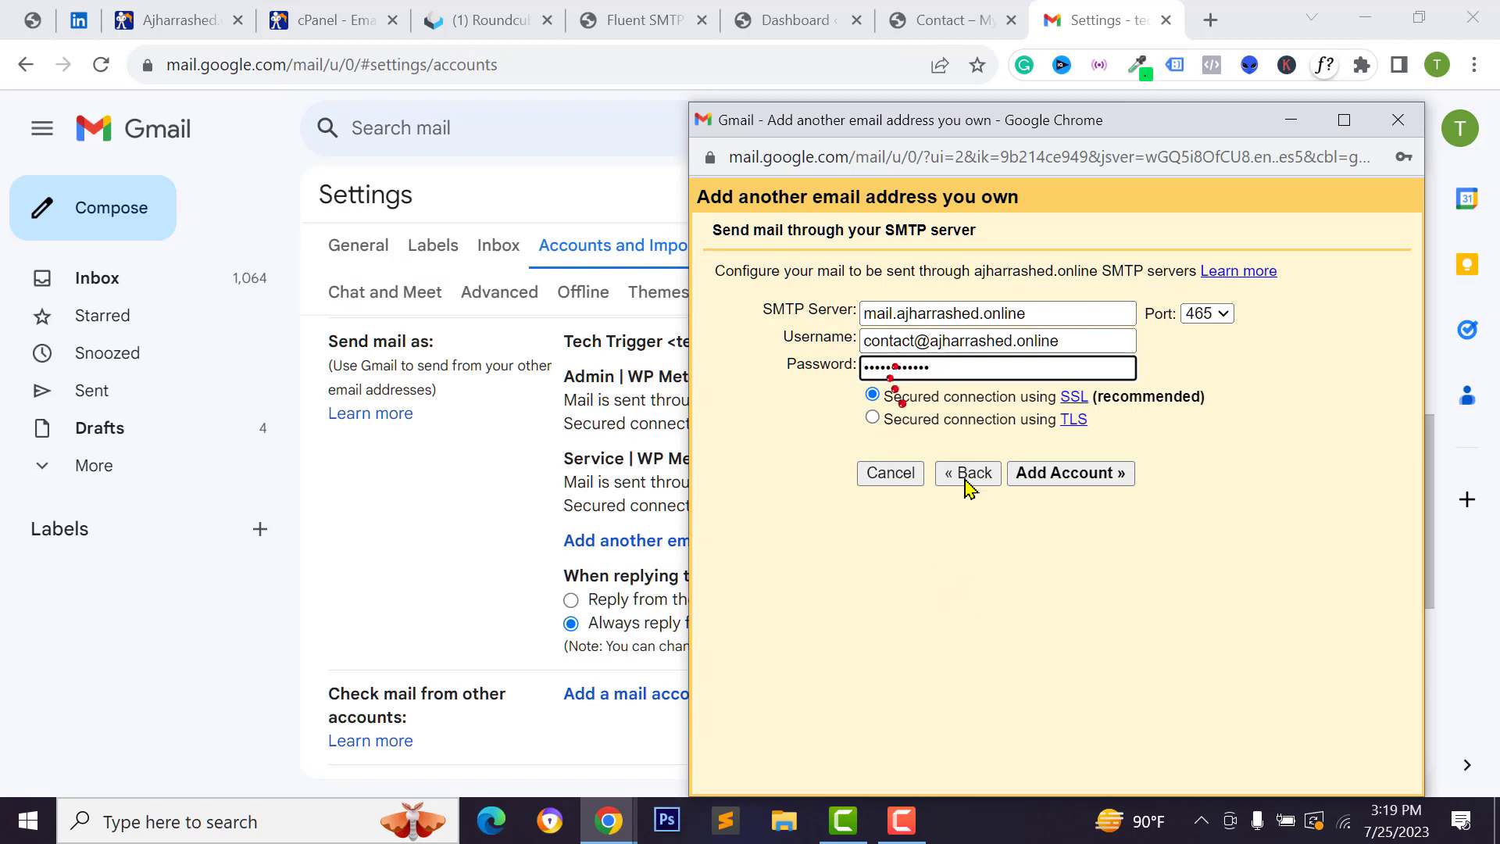
click(1063, 478)
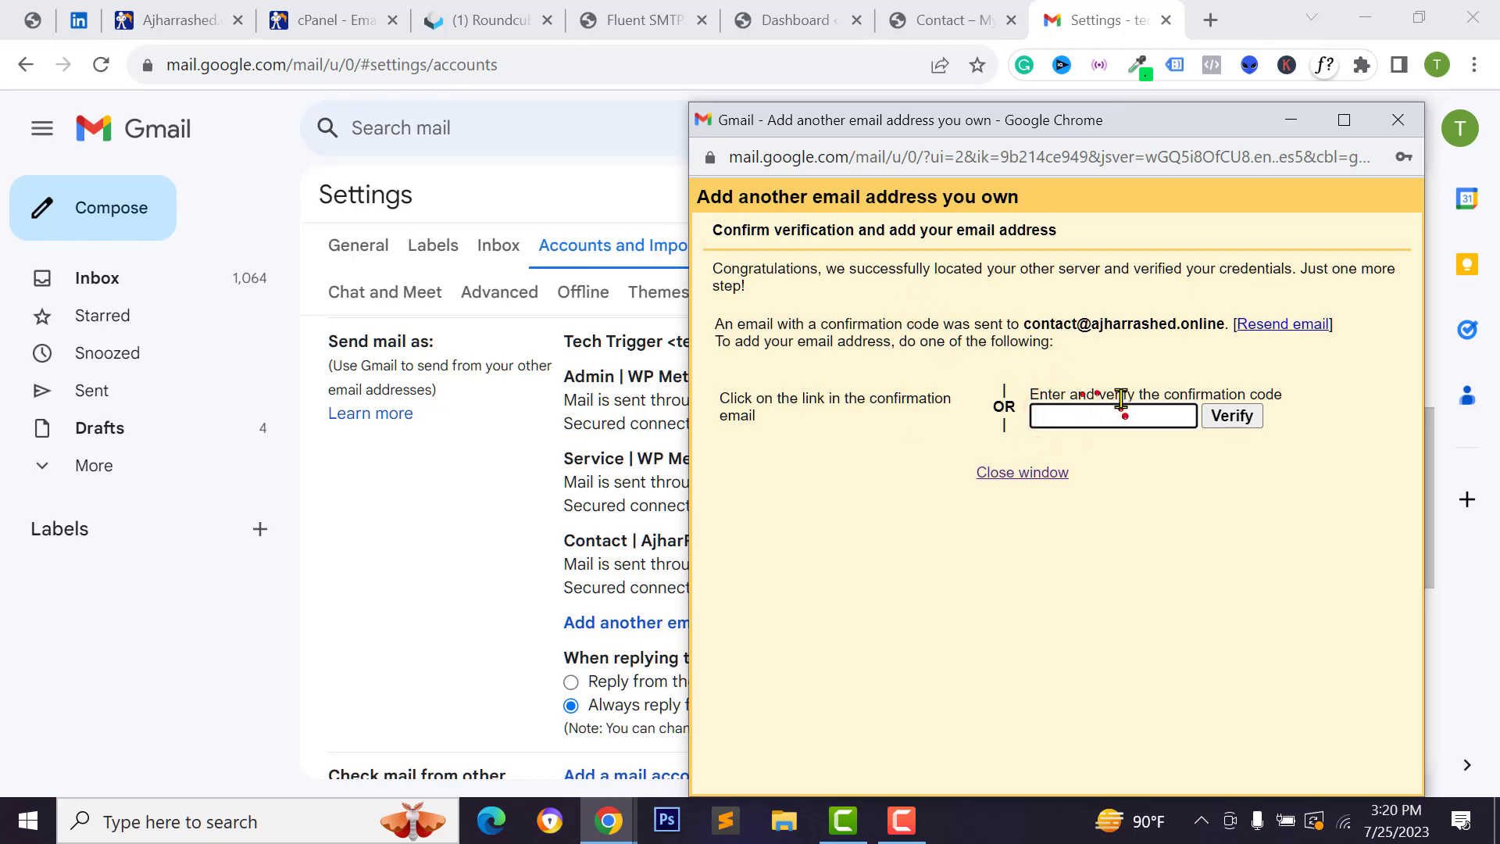
Refresh the Roundcube inbox, open the Gmail Confirmation email and copy its code.
click(488, 19)
click(137, 186)
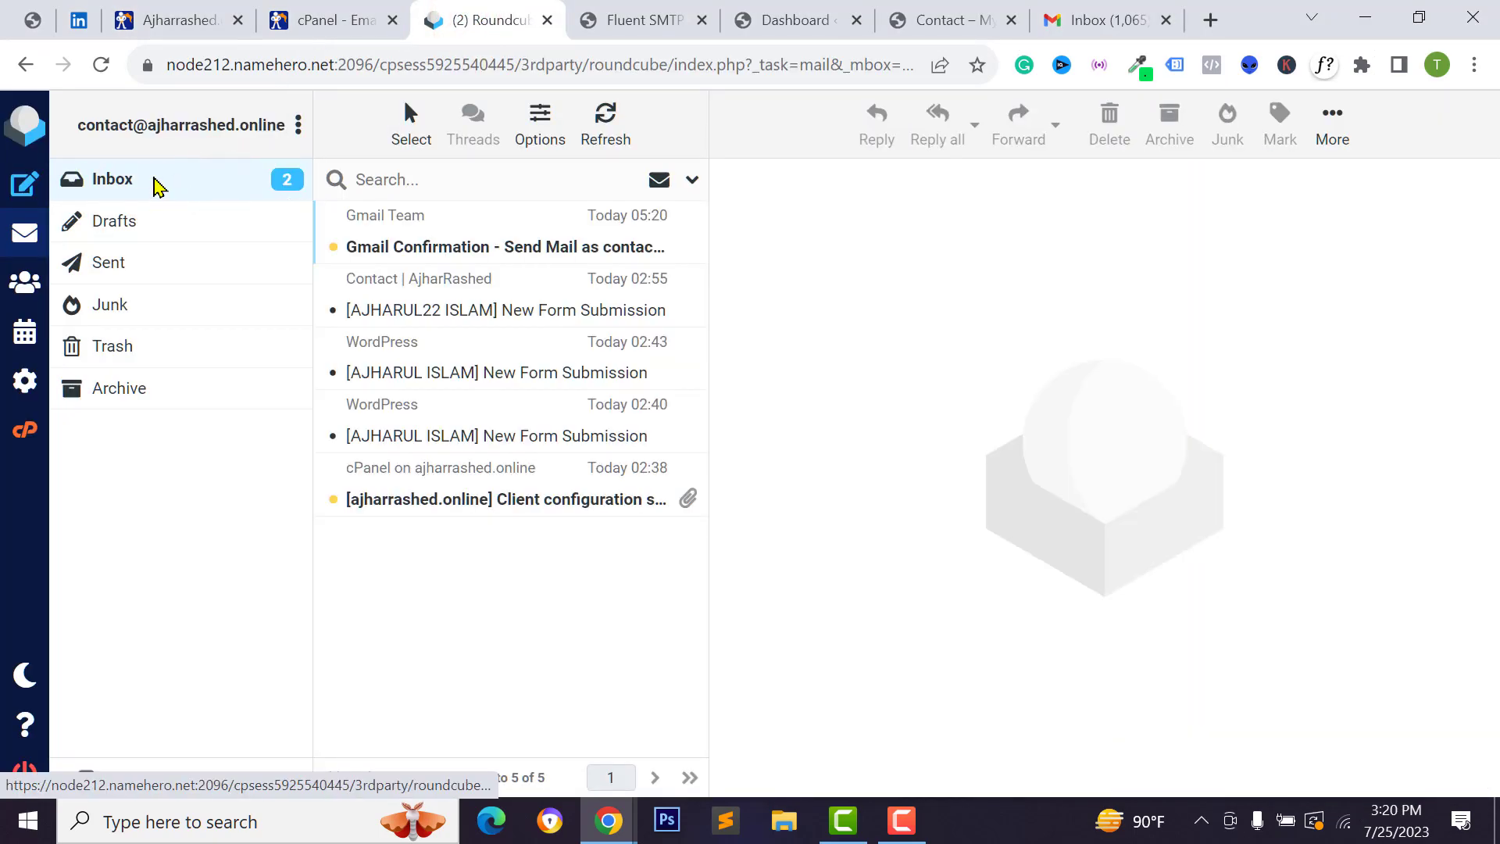
click(489, 246)
drag(887, 337, 960, 336)
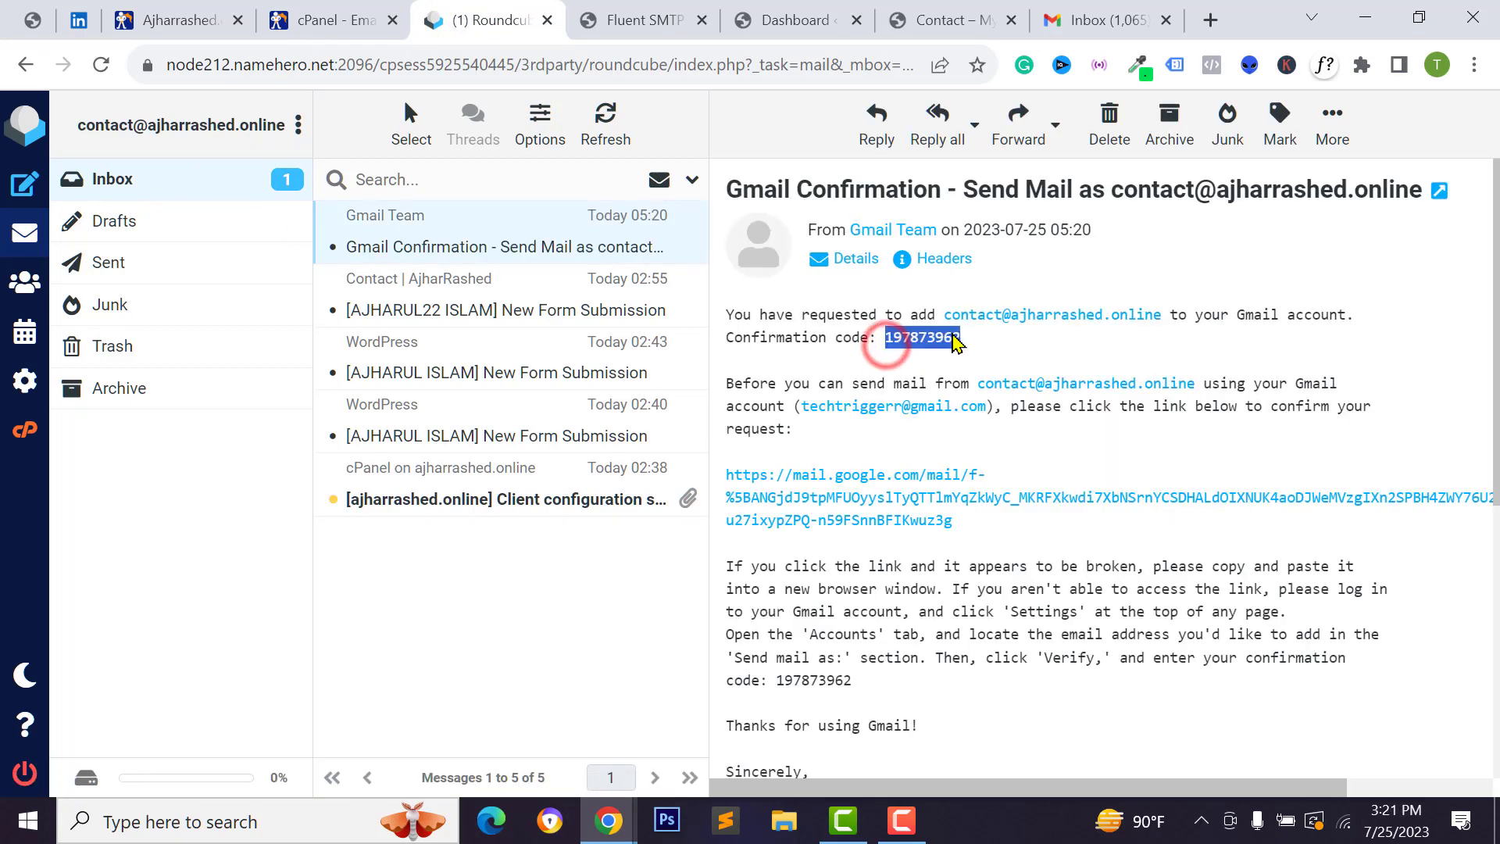
right_click(949, 337)
click(976, 347)
Paste the confirmation code into Gmail's verification window and verify the address.
click(703, 738)
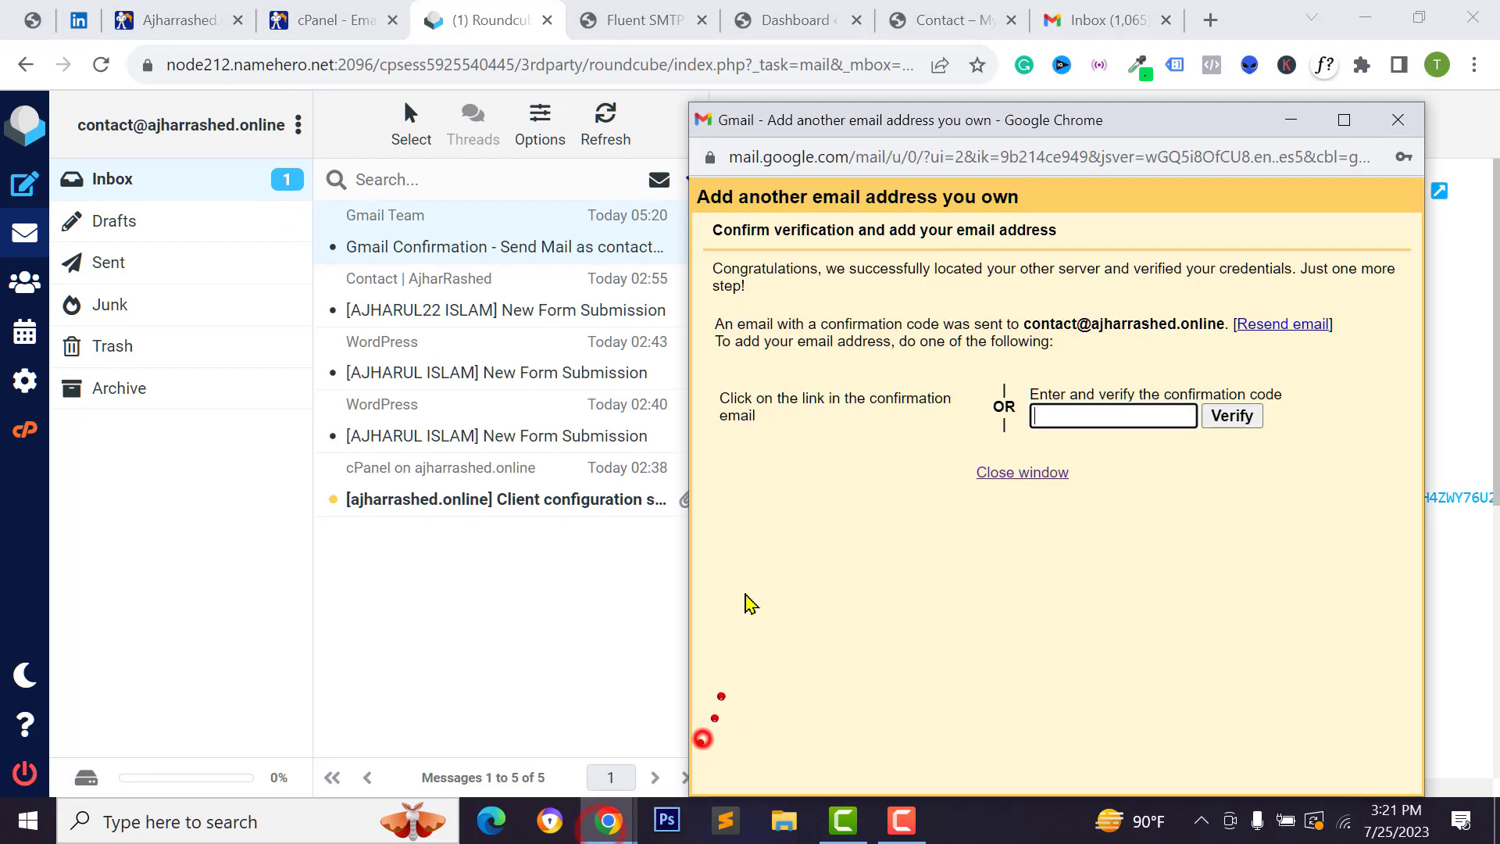
right_click(1125, 422)
click(1164, 608)
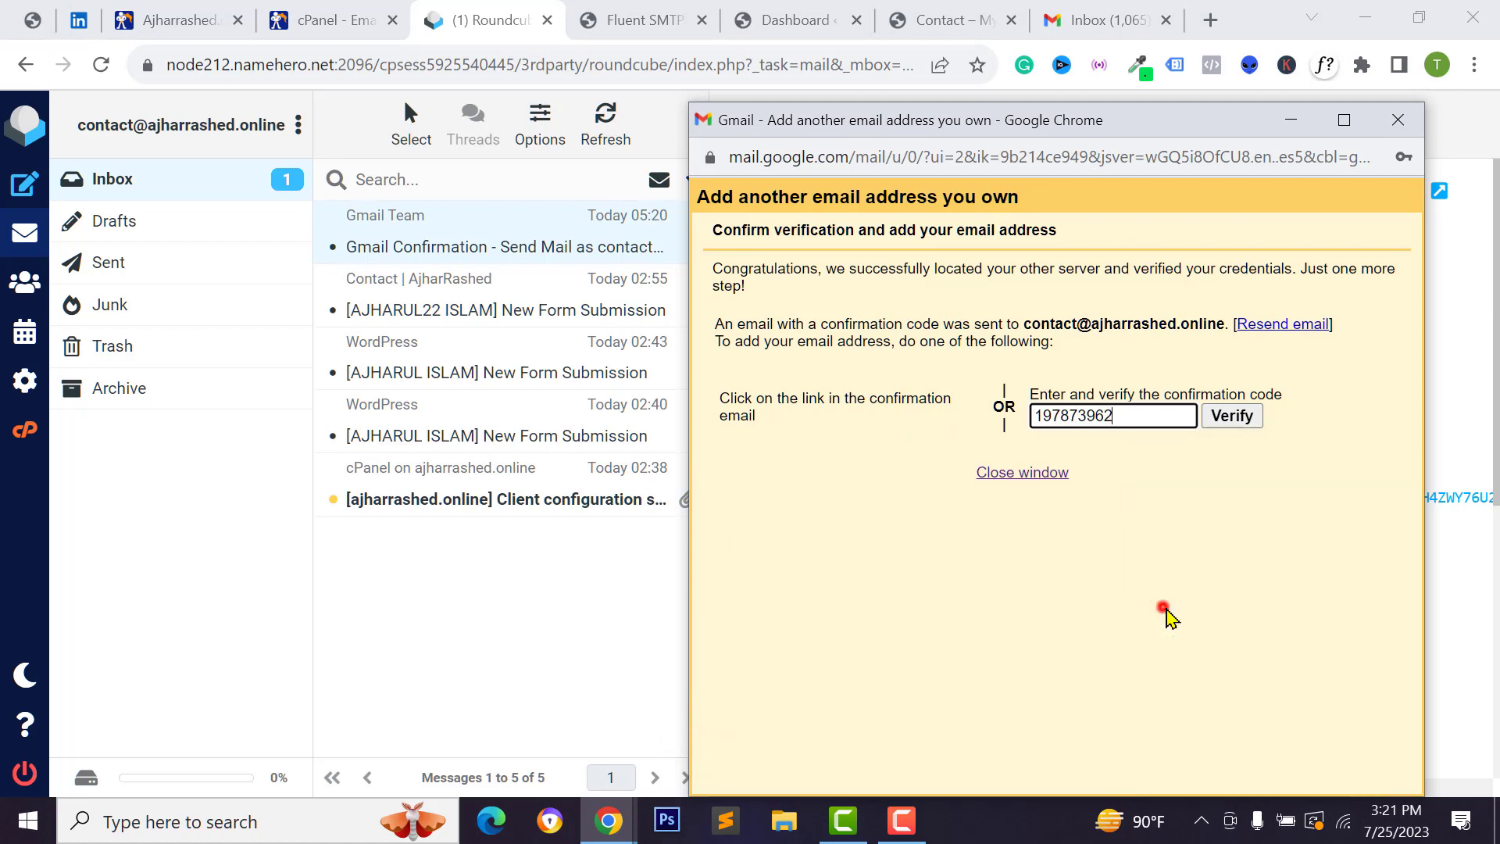
click(1232, 415)
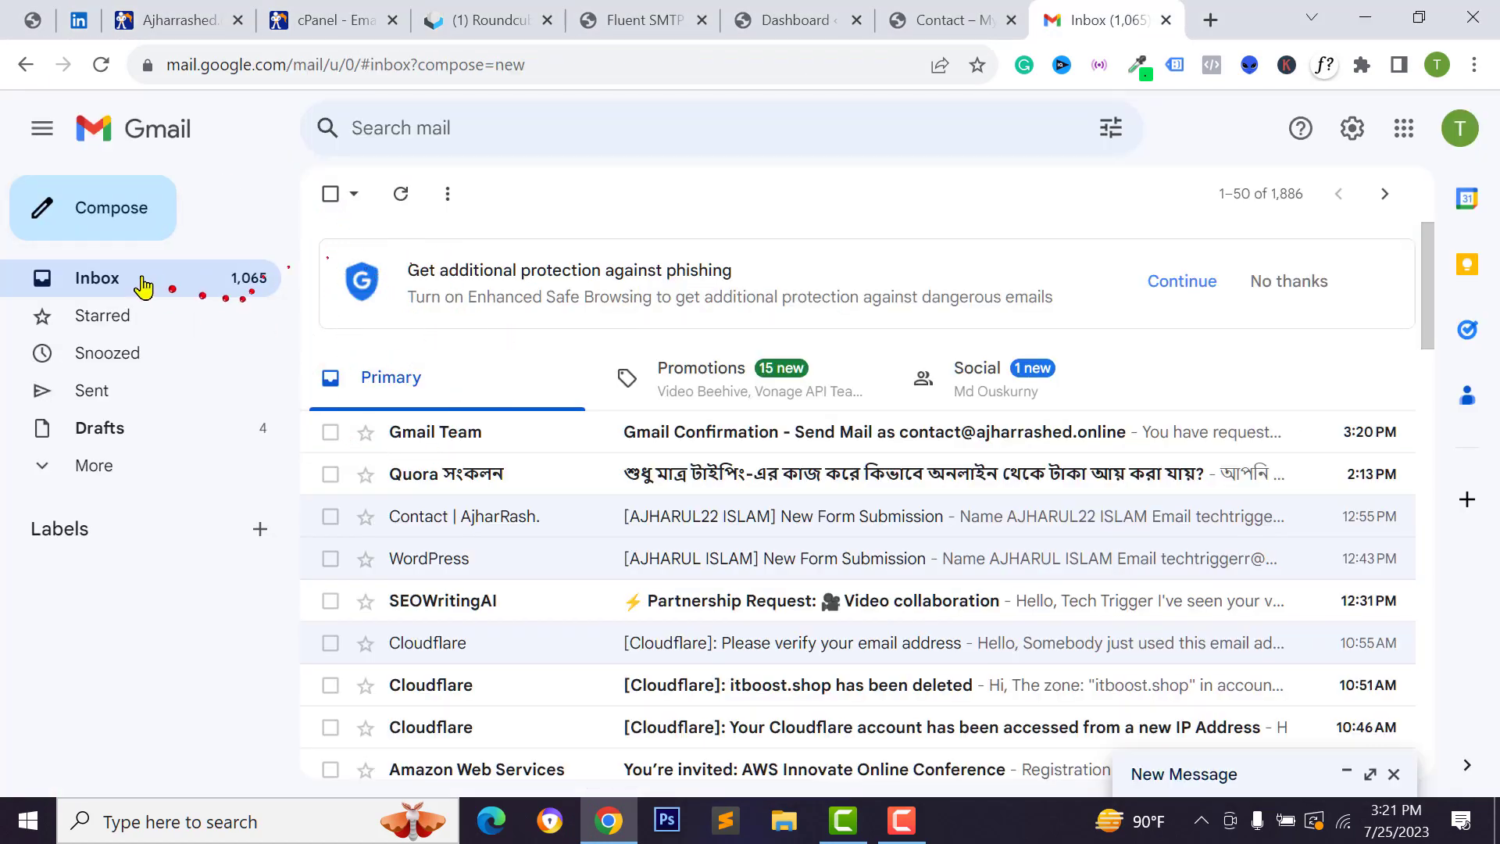
Compose a new email from the Contact alias, enter the recipient, then minimize Chrome.
click(113, 220)
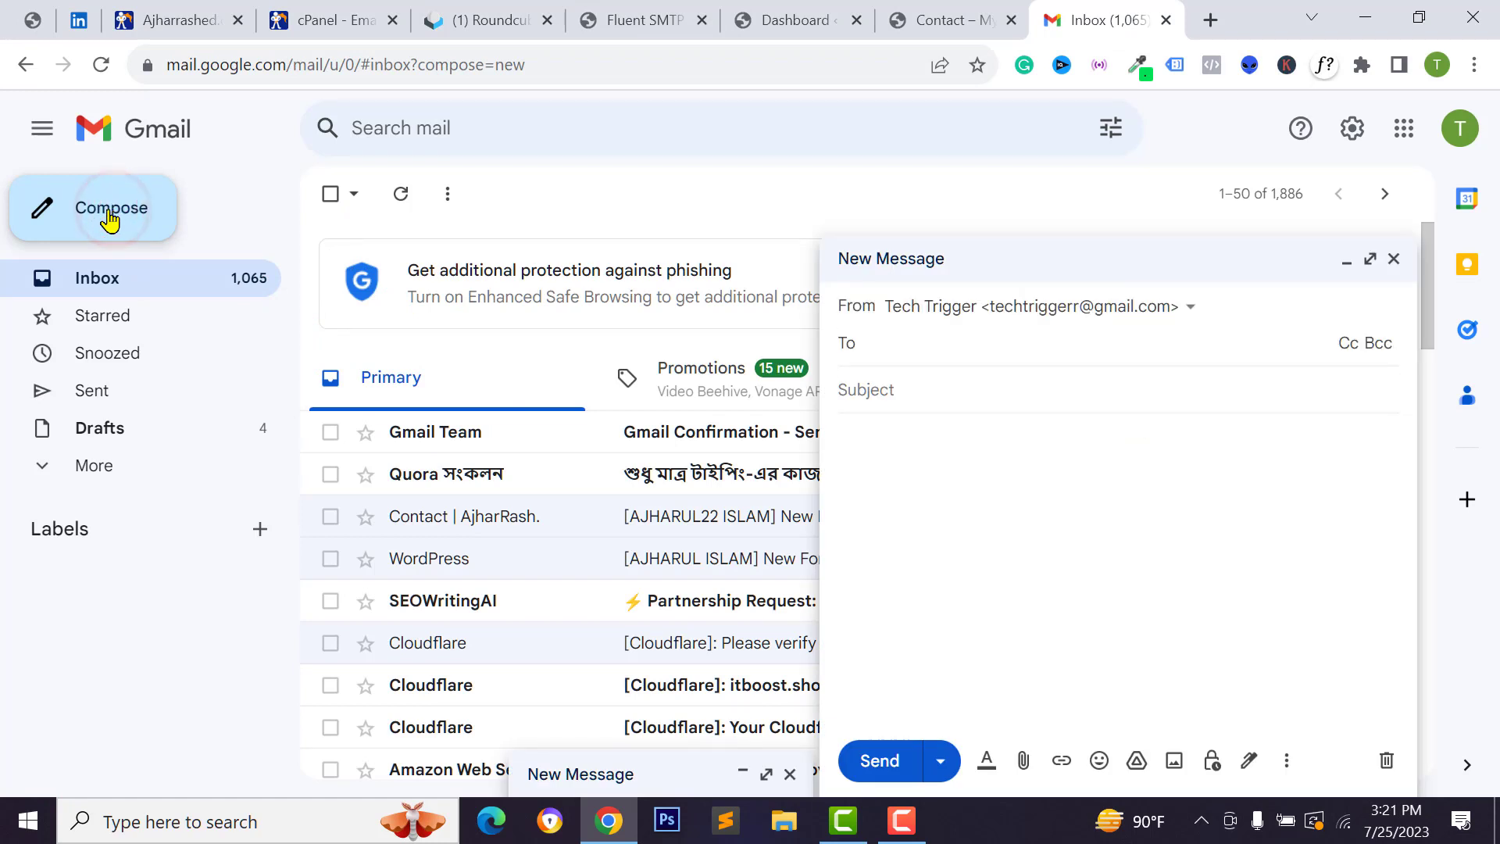
click(1012, 307)
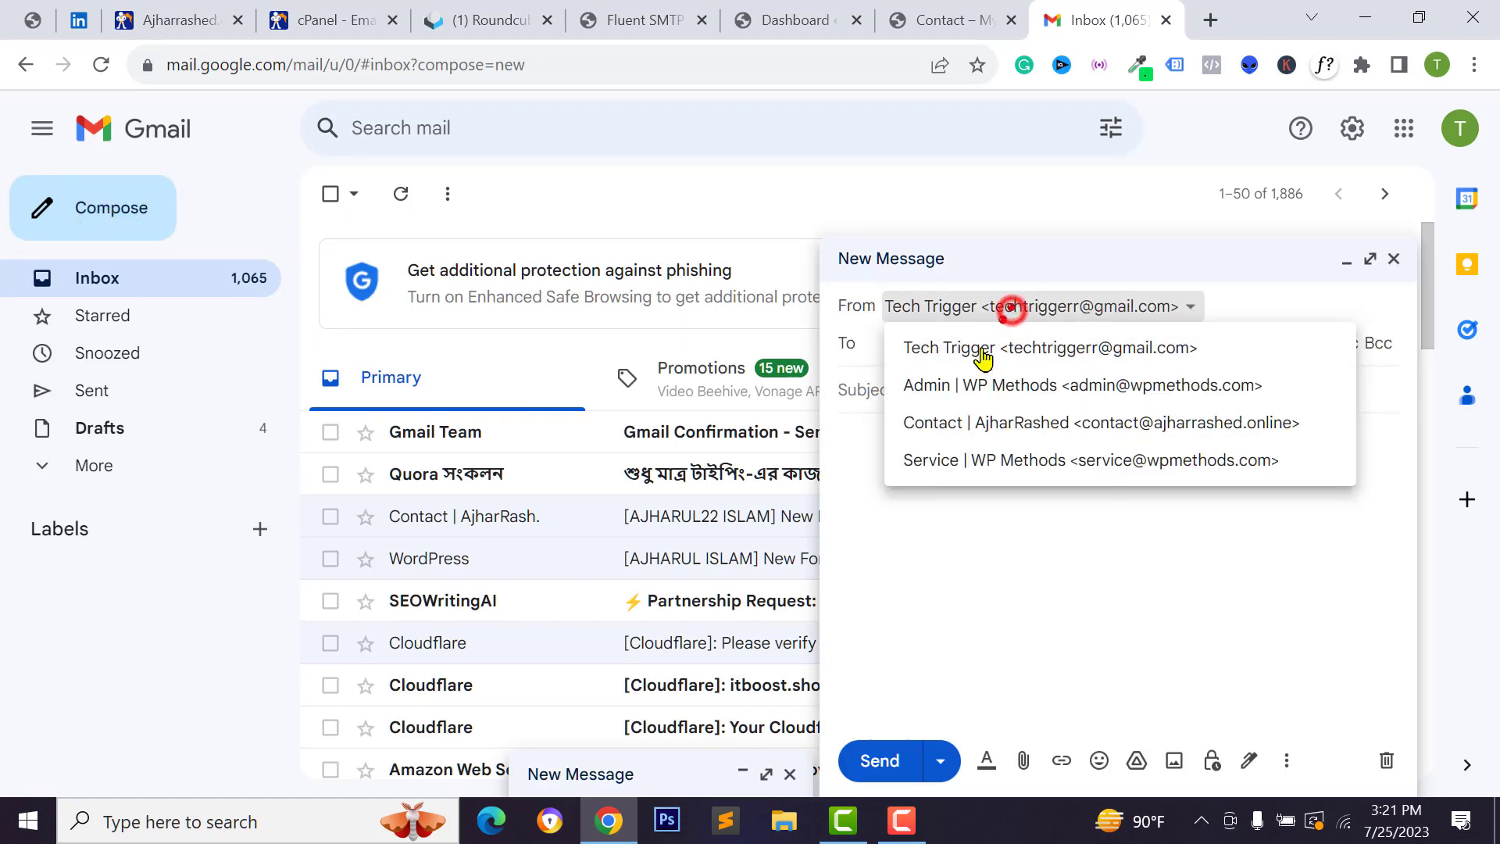
click(949, 428)
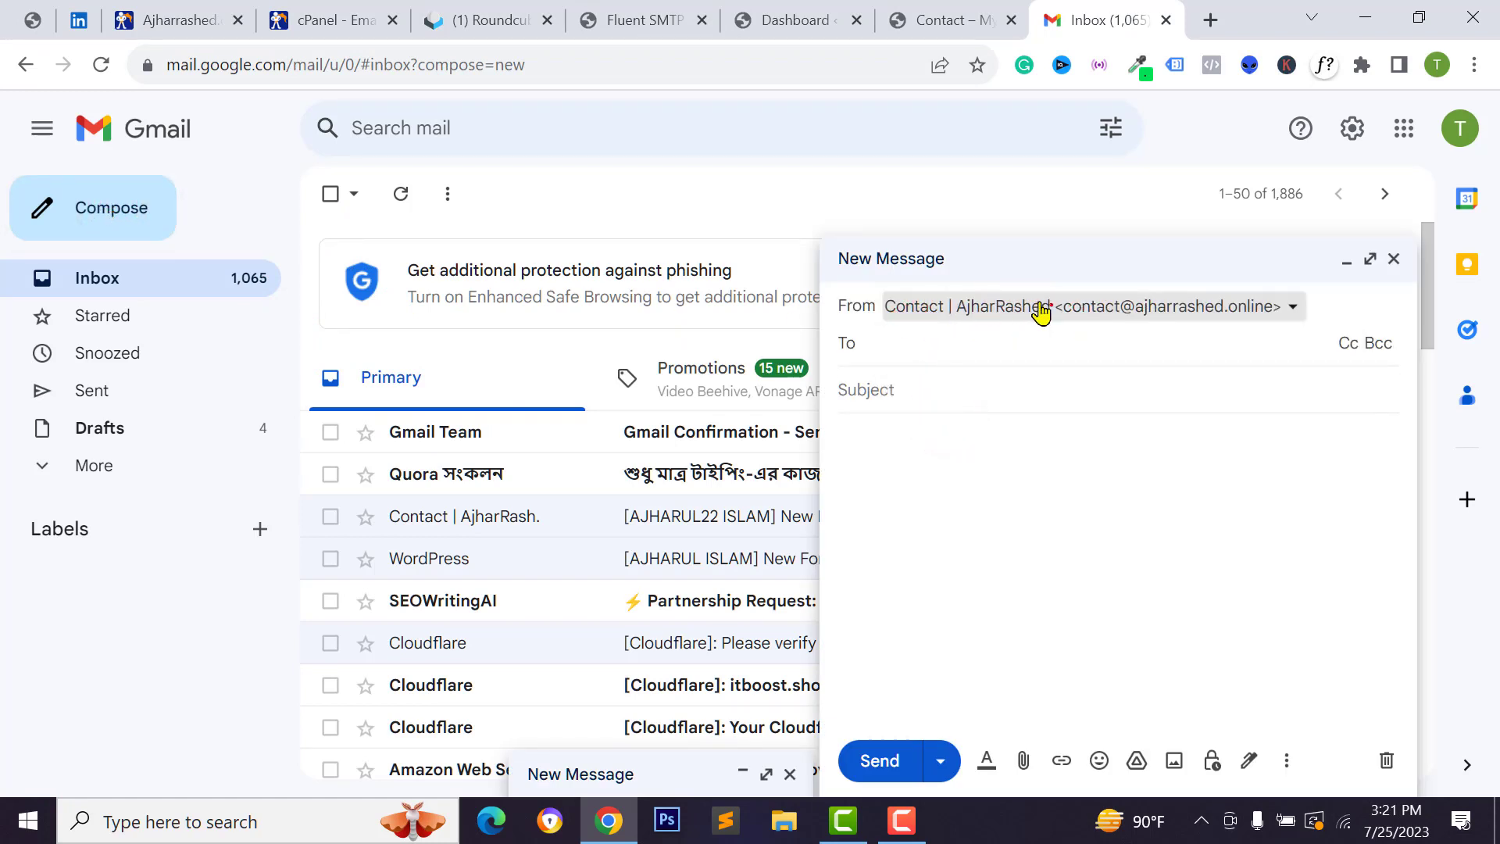
click(985, 363)
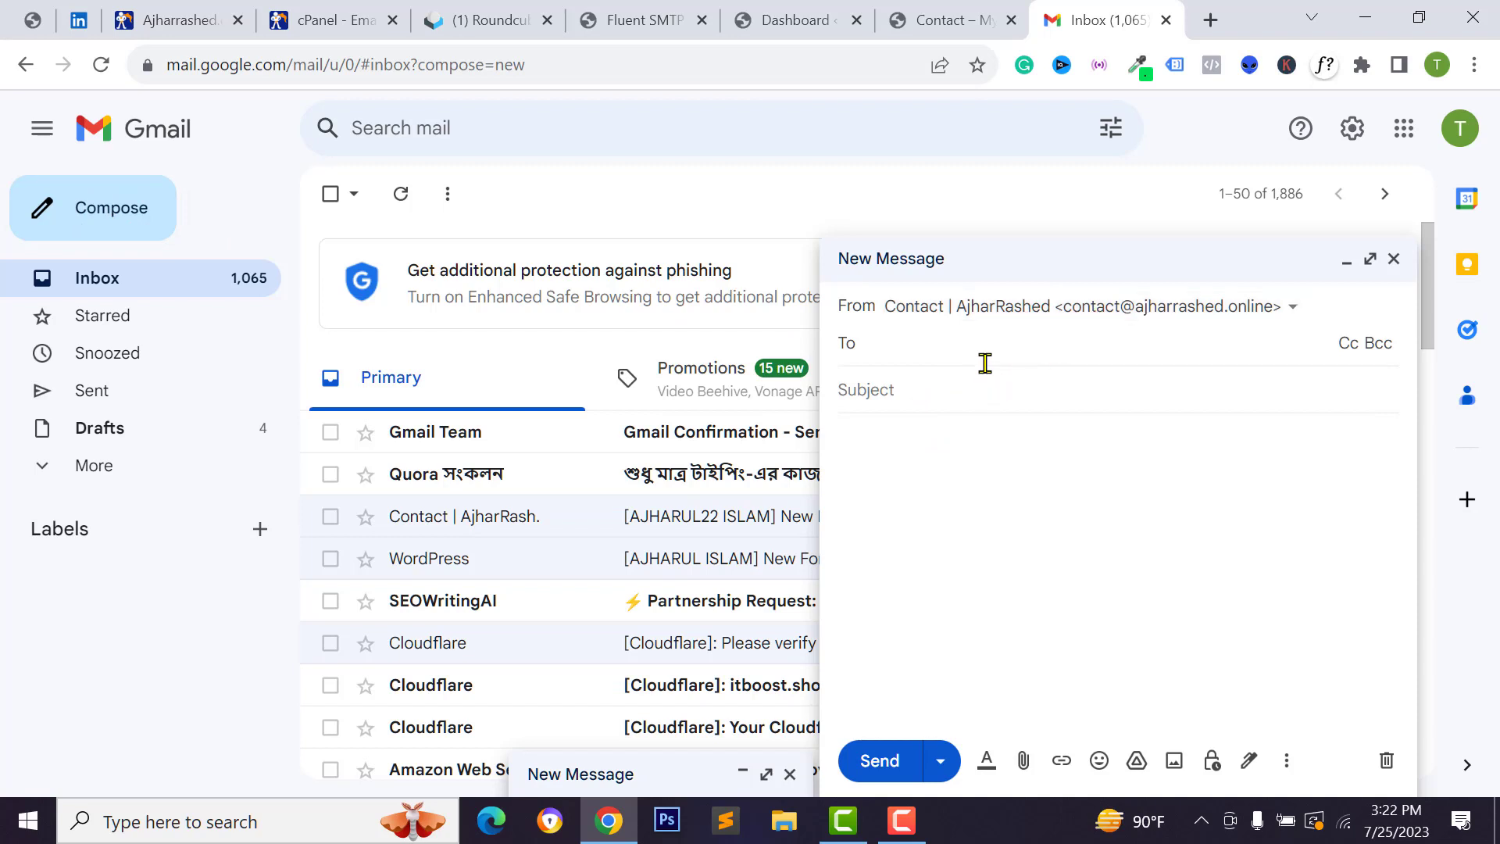
text(Ajha)
key(BackSpace)
key(BackSpace)
text(aj)
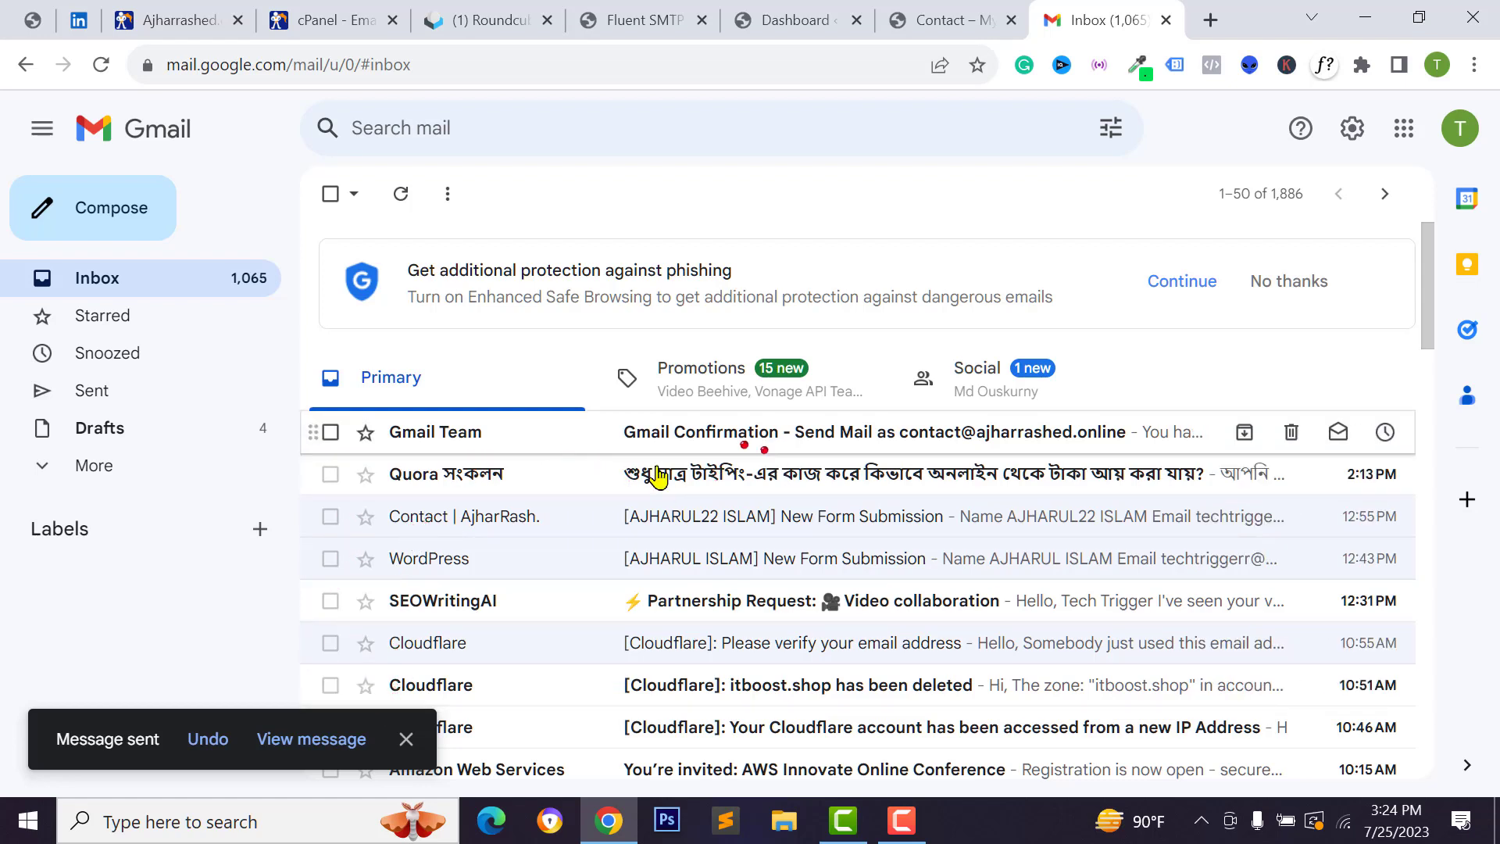
click(608, 820)
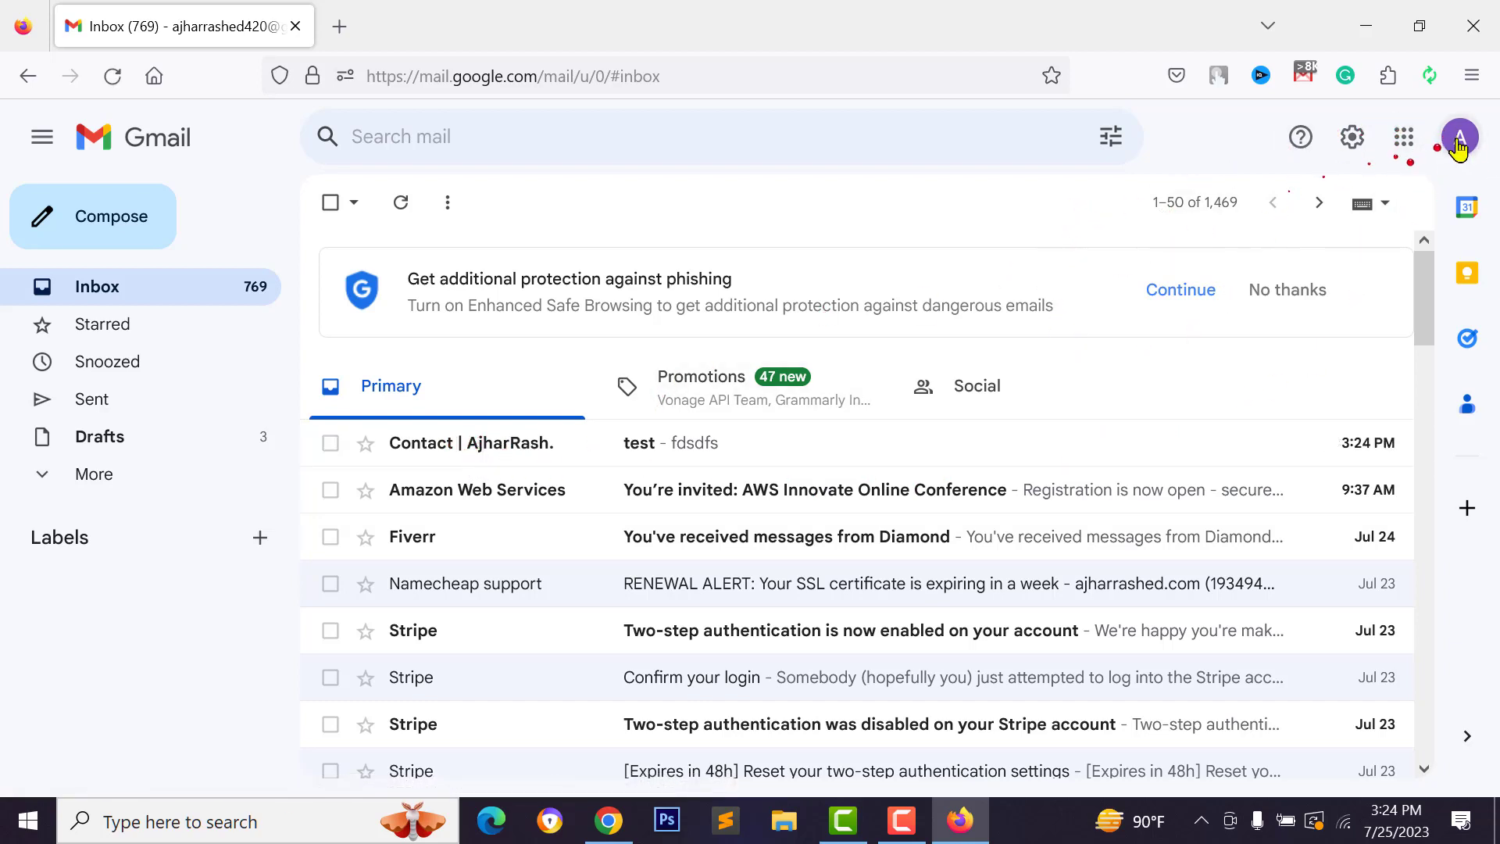
Open the 'test' email from Contact in the Firefox Gmail inbox.
click(478, 452)
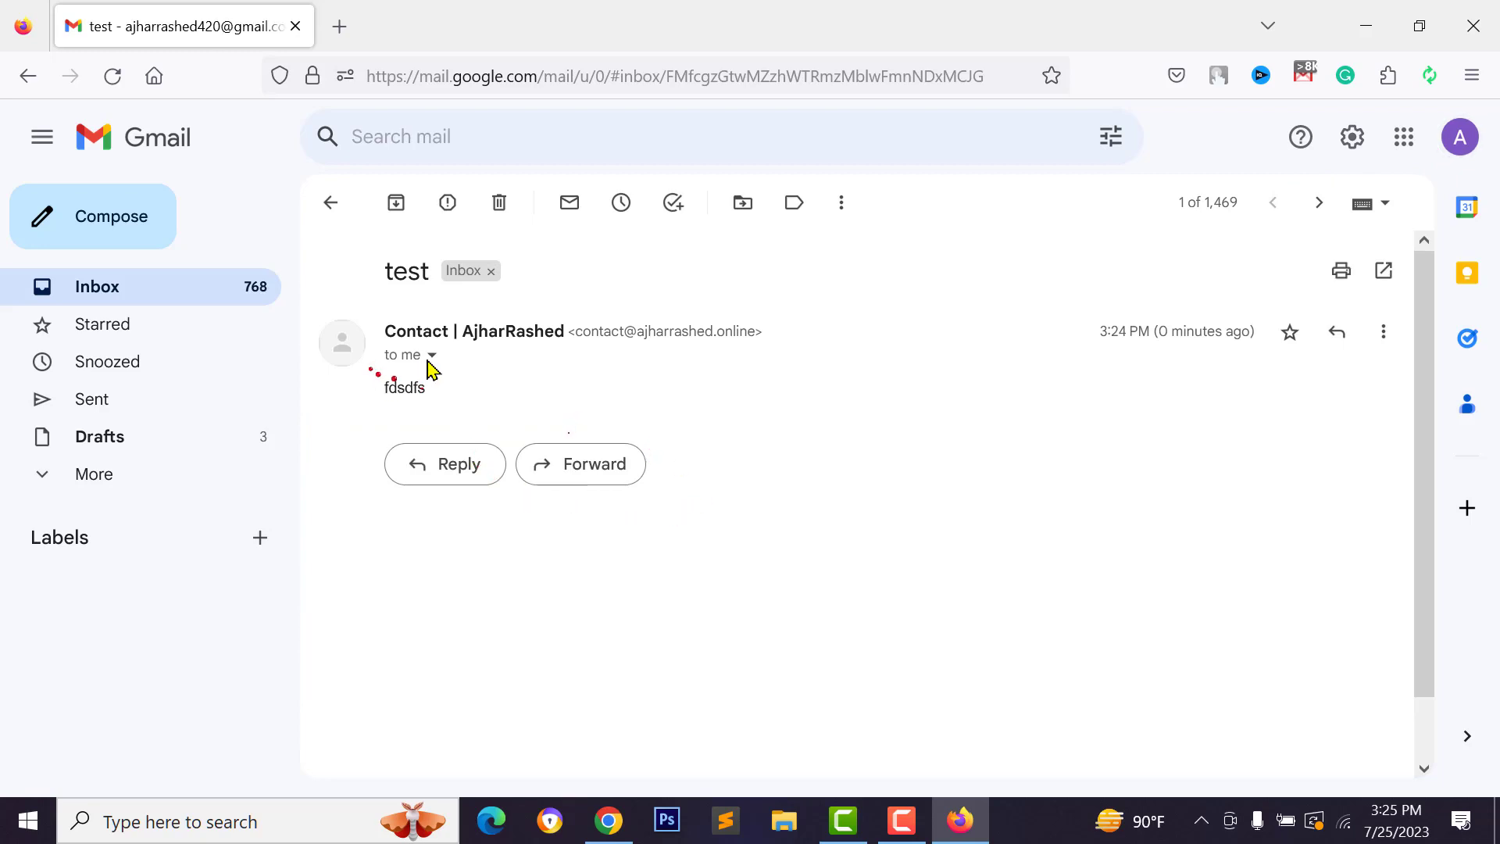